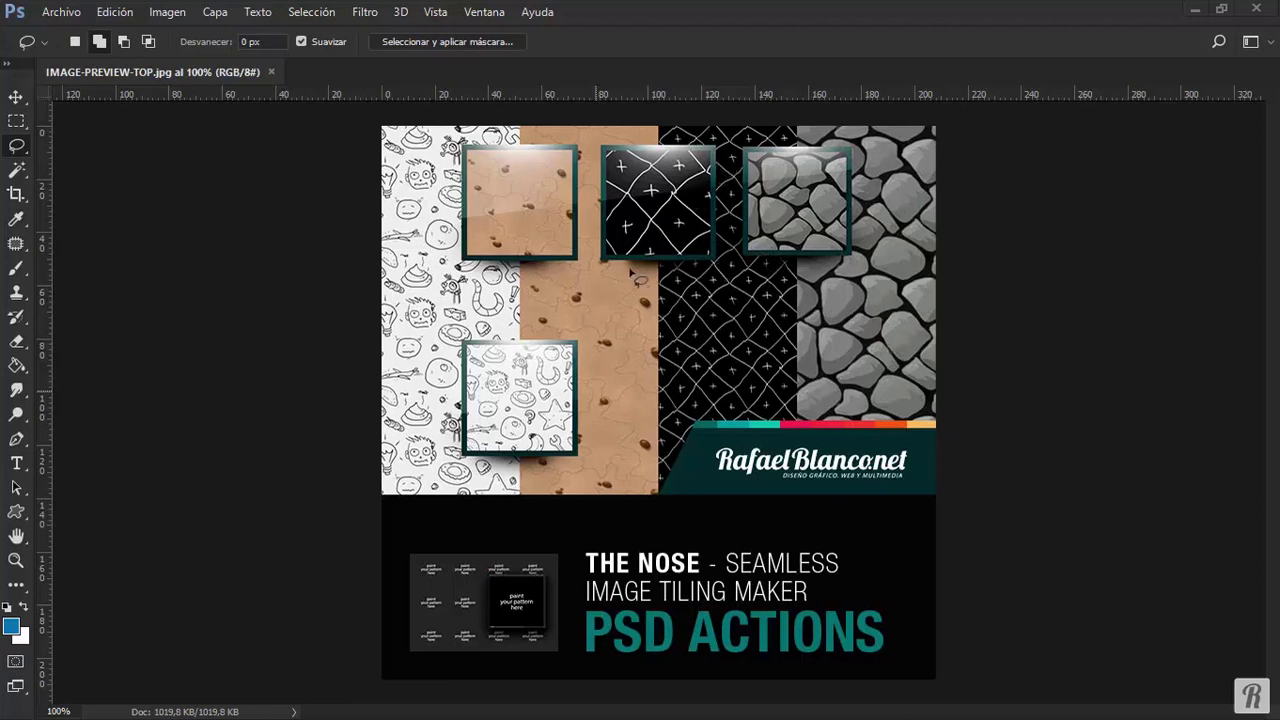
Close the IMAGE-PREVIEW-TOP.jpg document and open images 1, 2, 3, 4 and 5 from the IMAGE-SET folder.
{"action": "left_click", "coordinate": [270, 72]}
{"action": "left_click", "coordinate": [78, 14]}
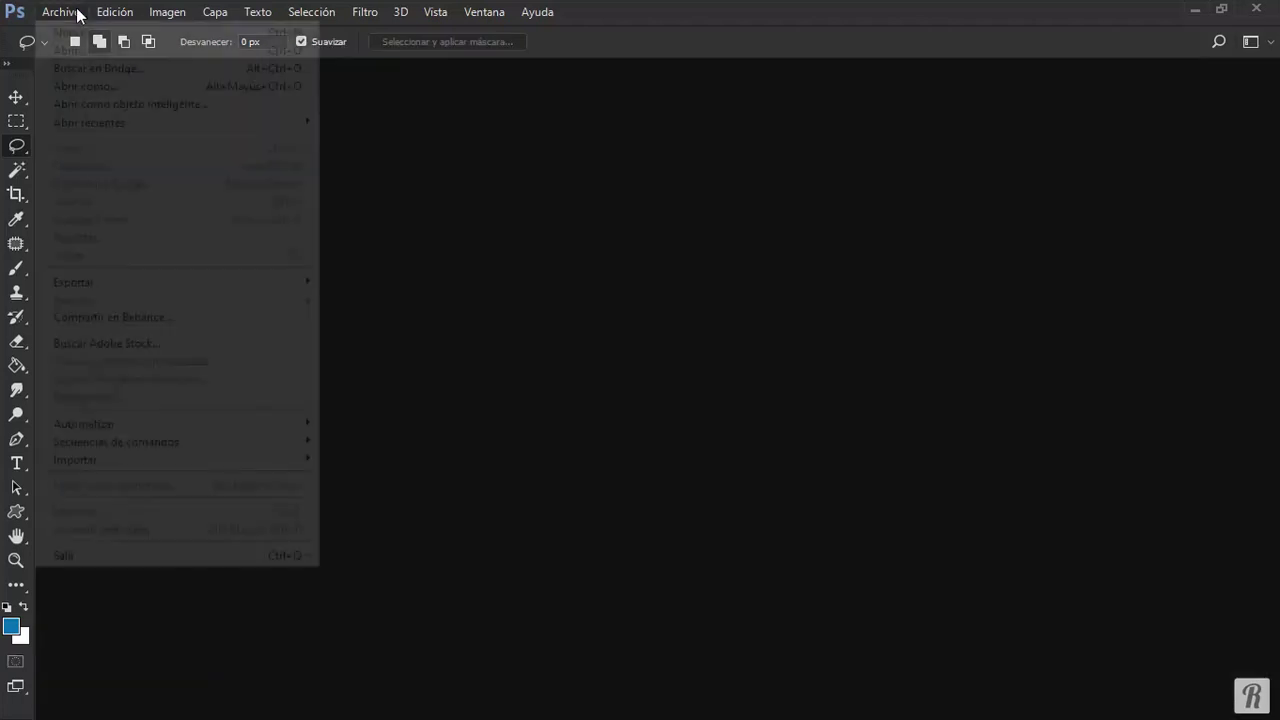
{"action": "left_click", "coordinate": [91, 49]}
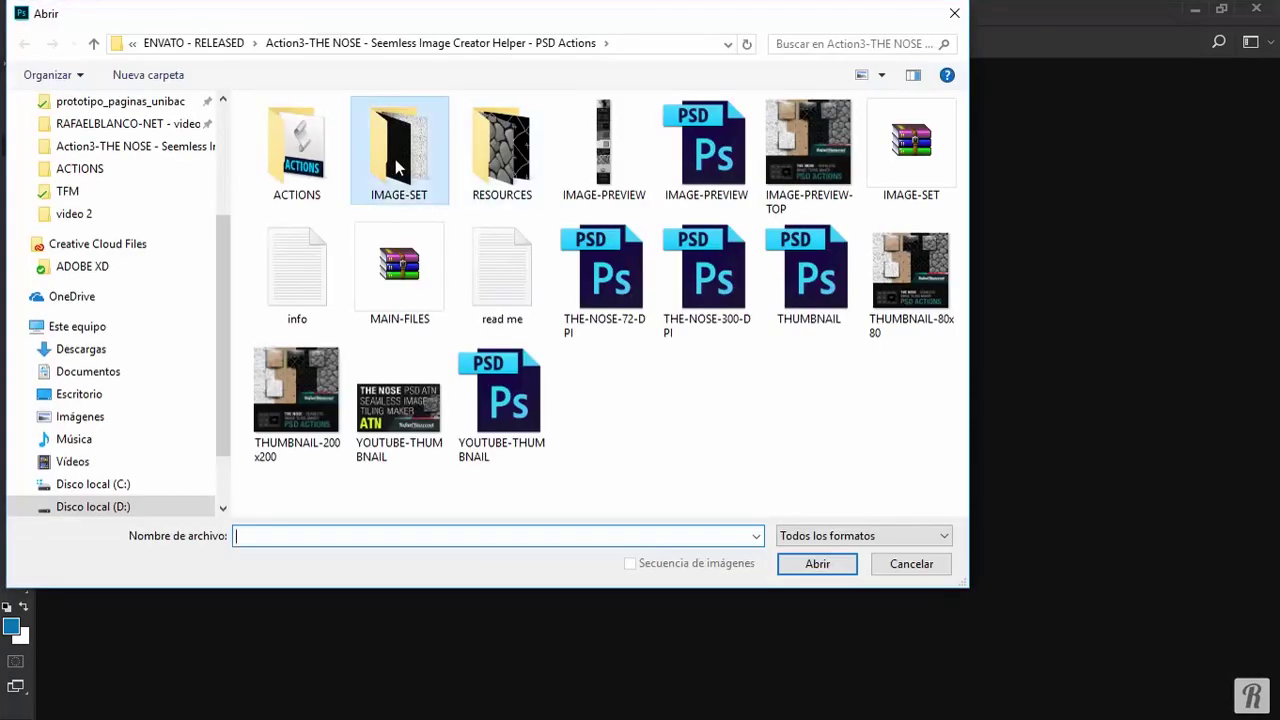
{"action": "double_click", "coordinate": [395, 159]}
{"action": "left_click_drag", "start_coordinate": [310, 240], "coordinate": [770, 112]}
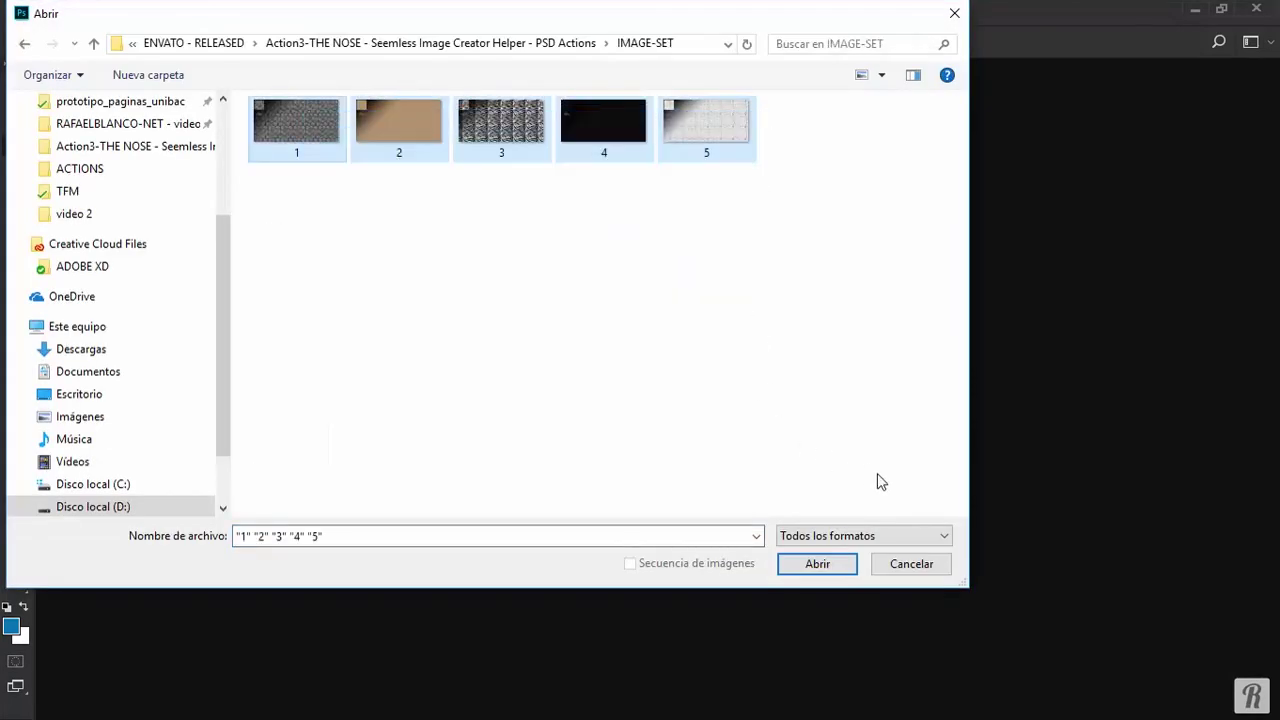
{"action": "left_click", "coordinate": [820, 563]}
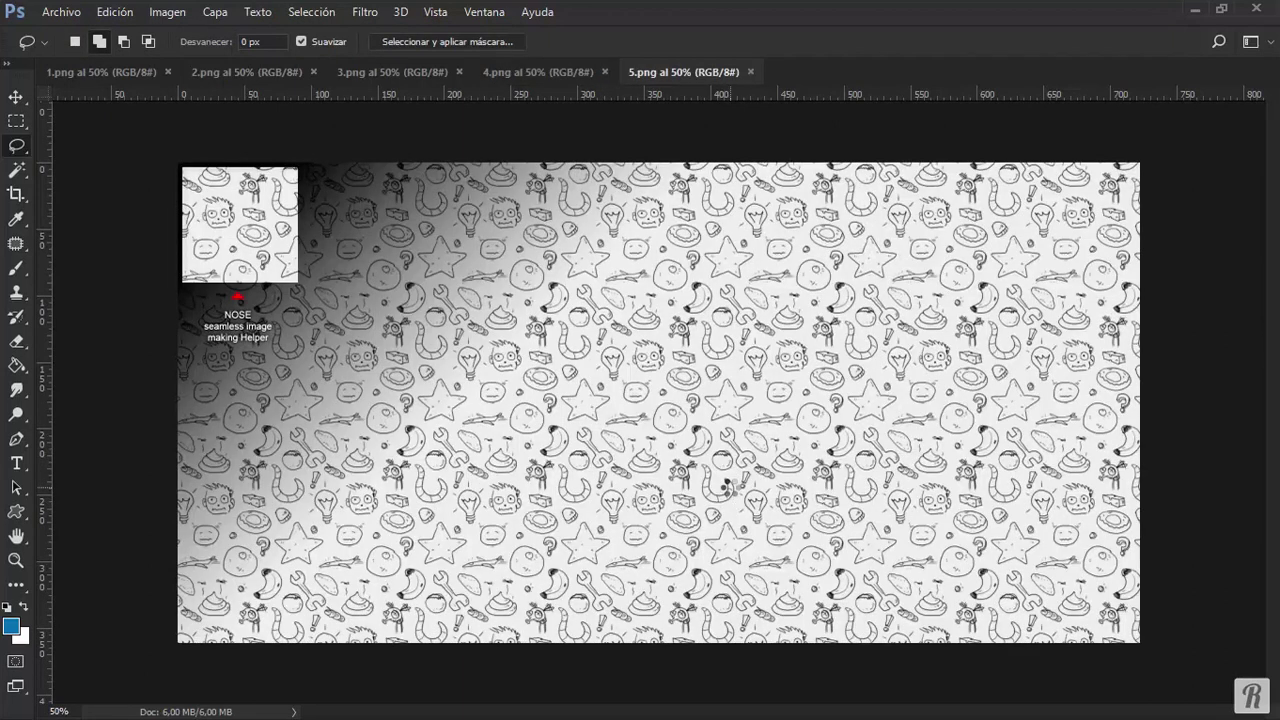
Examine the doodle pattern in 5.png at 100%, including its highlighted source tile and the seams between repeats.
{"action": "key", "text": "ctrl+1"}
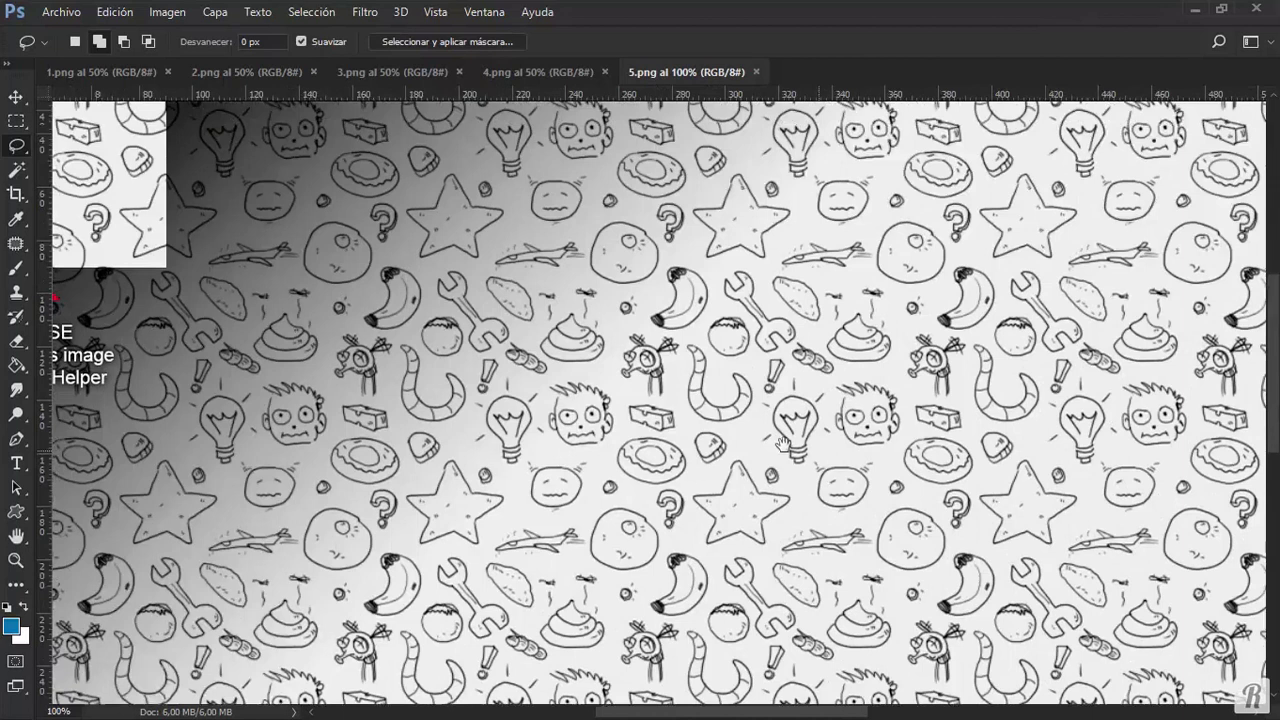
{"action": "left_click_drag", "start_coordinate": [783, 443], "coordinate": [1070, 522]}
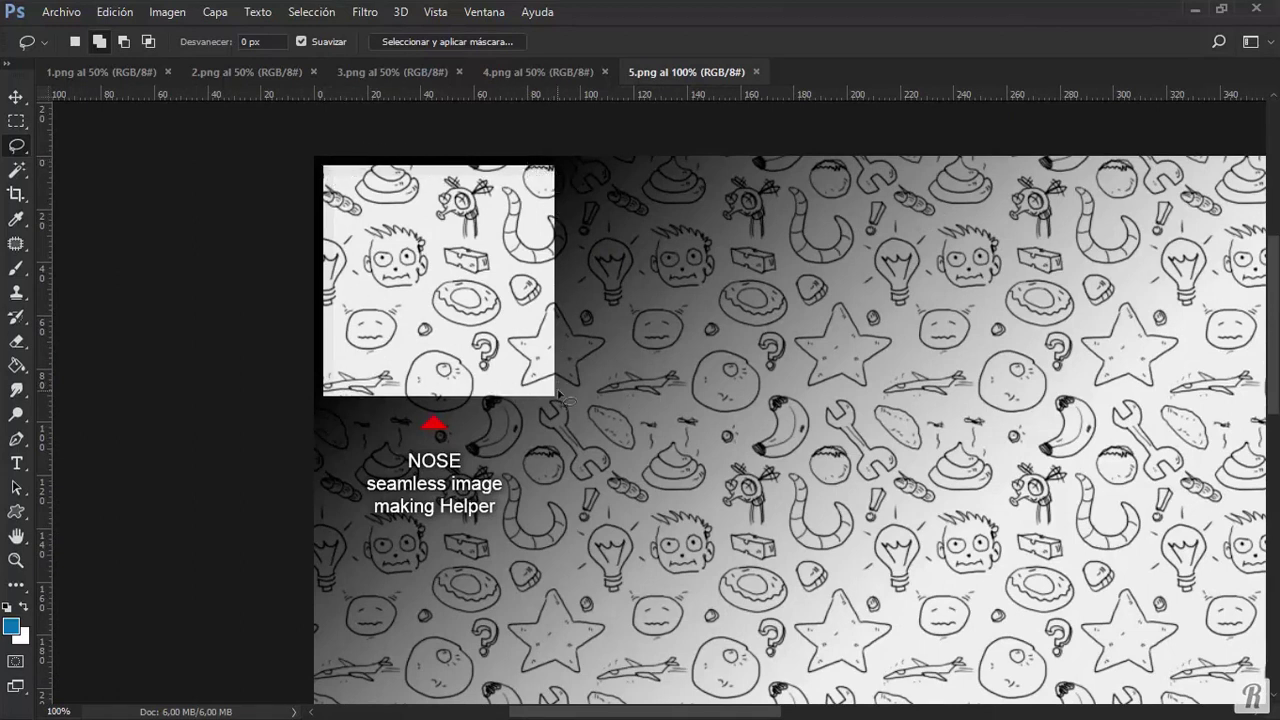
{"action": "left_click_drag", "start_coordinate": [965, 385], "coordinate": [357, 266]}
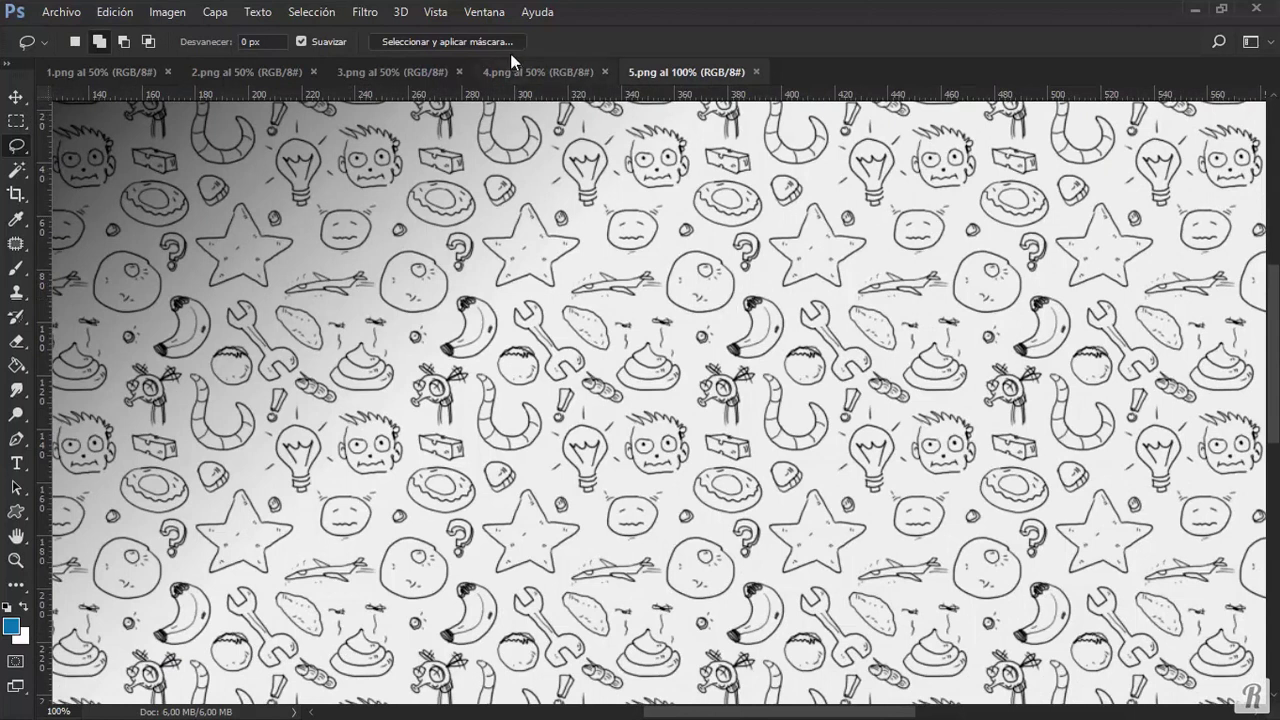
Examine the black line-and-cross pattern in 4.png at 100%, comparing its source tile with the repeated area.
{"action": "left_click", "coordinate": [530, 71]}
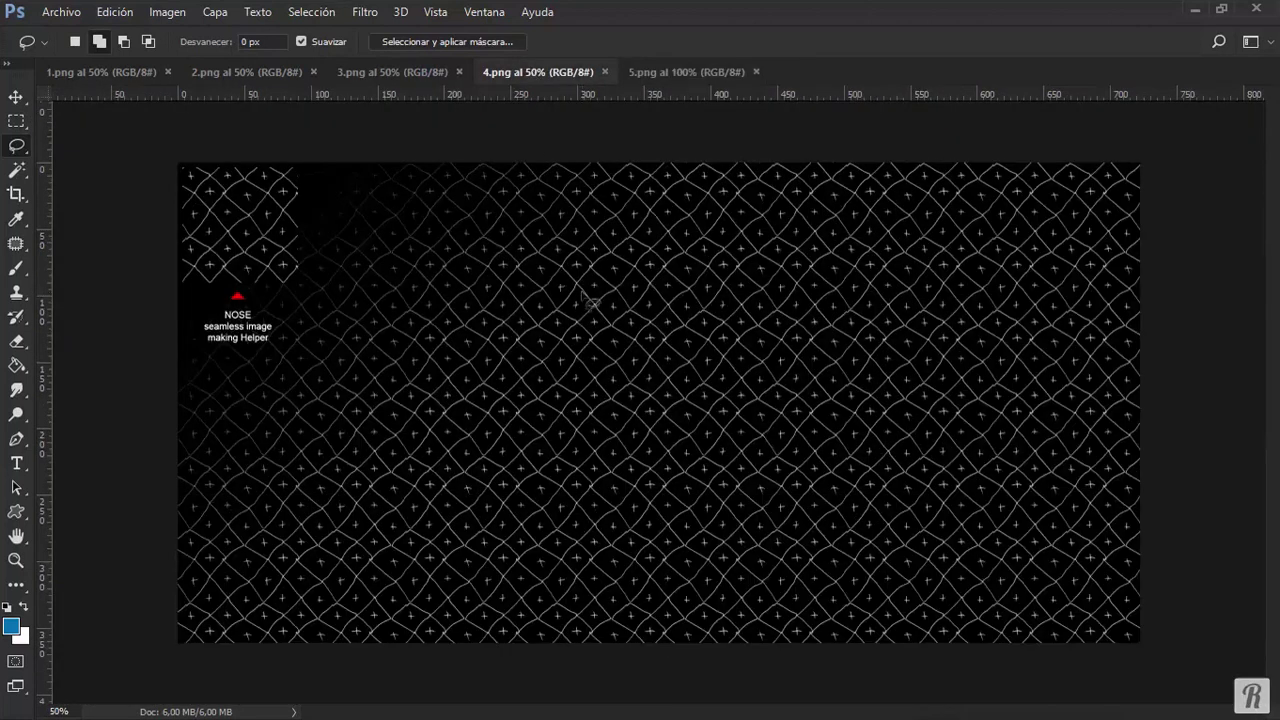
{"action": "key", "text": "ctrl+1"}
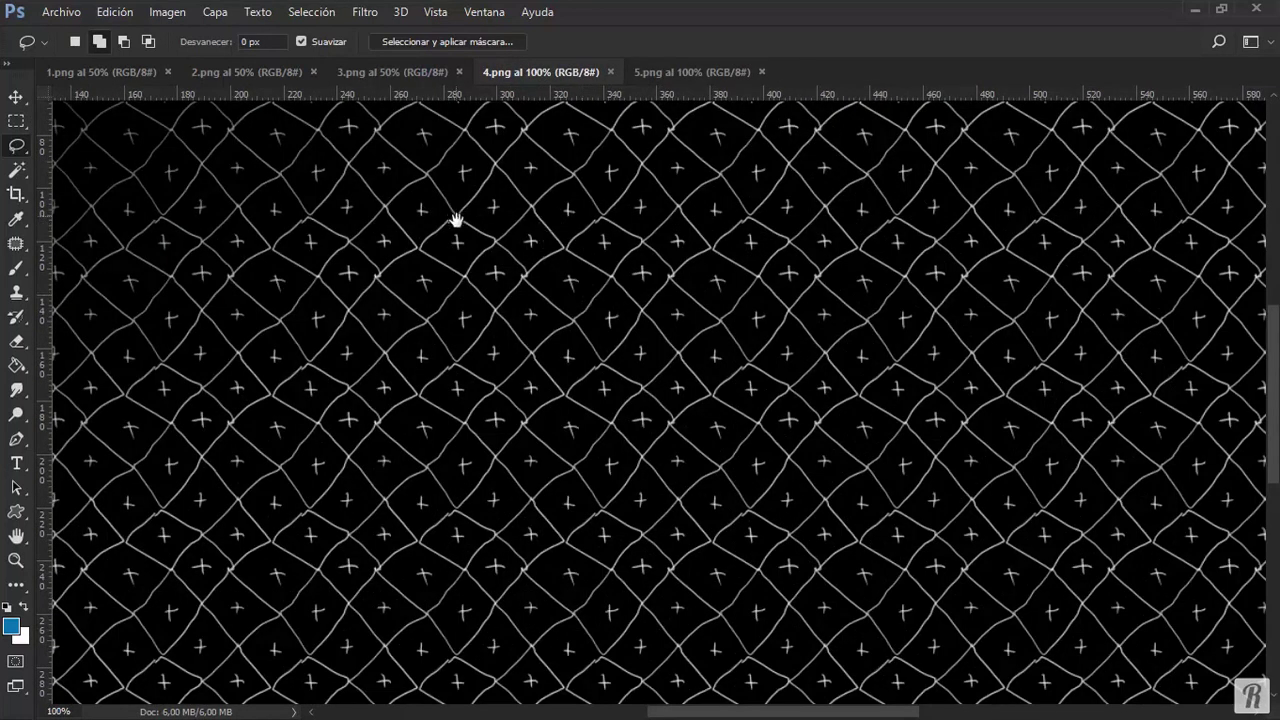
{"action": "left_click_drag", "start_coordinate": [455, 219], "coordinate": [929, 457]}
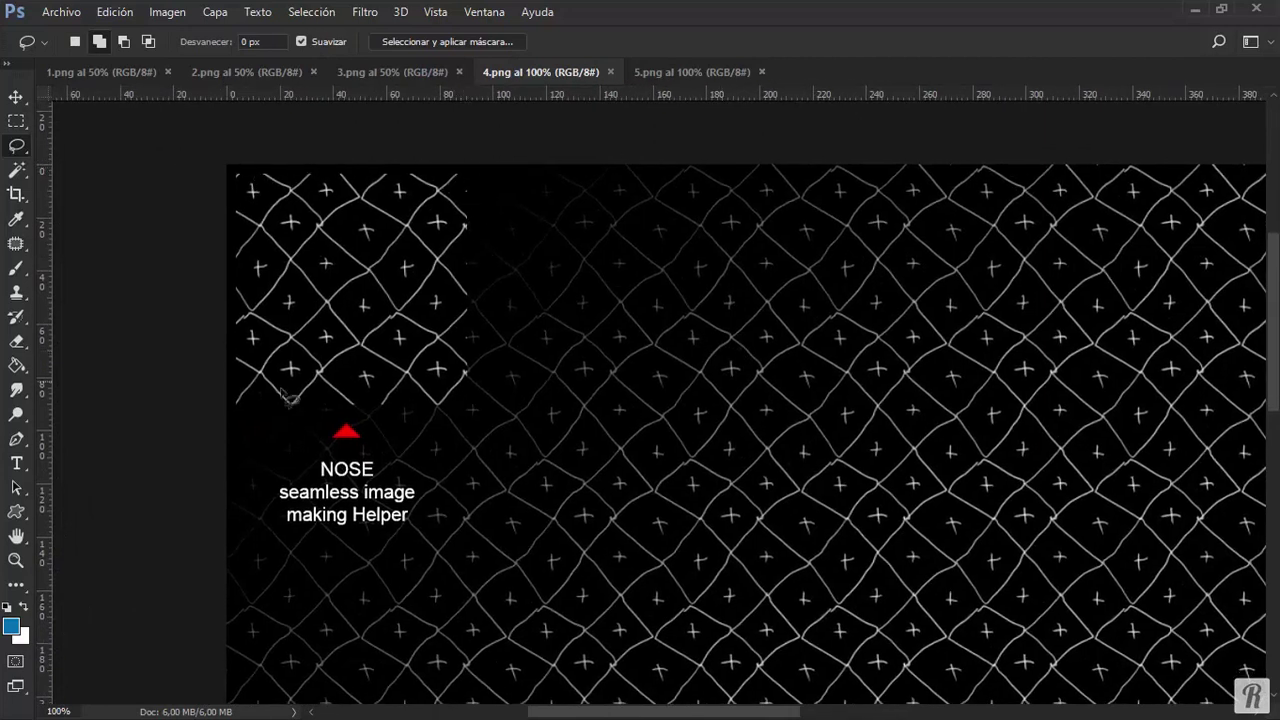
{"action": "left_click_drag", "start_coordinate": [834, 380], "coordinate": [492, 283]}
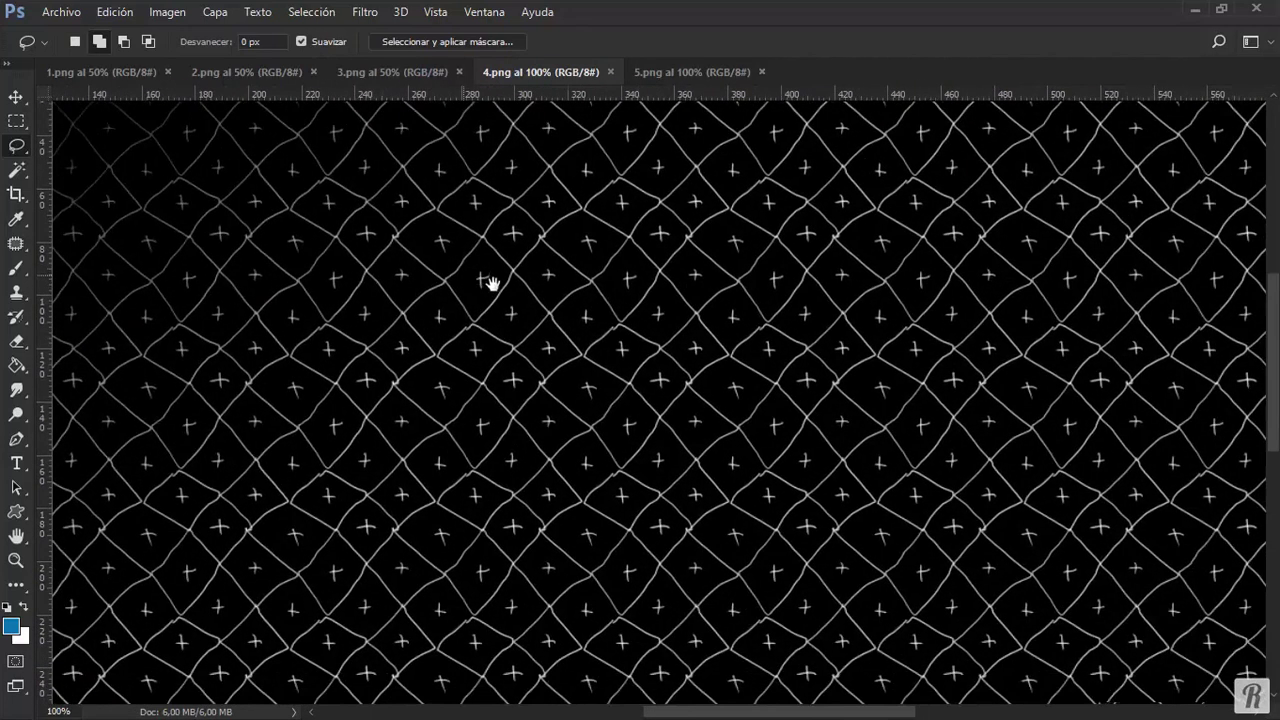
{"action": "mouse_move", "coordinate": [700, 400]}
{"action": "left_mouse_down"}
{"action": "mouse_move", "coordinate": [629, 320]}
{"action": "mouse_move", "coordinate": [578, 299]}
{"action": "left_mouse_up"}
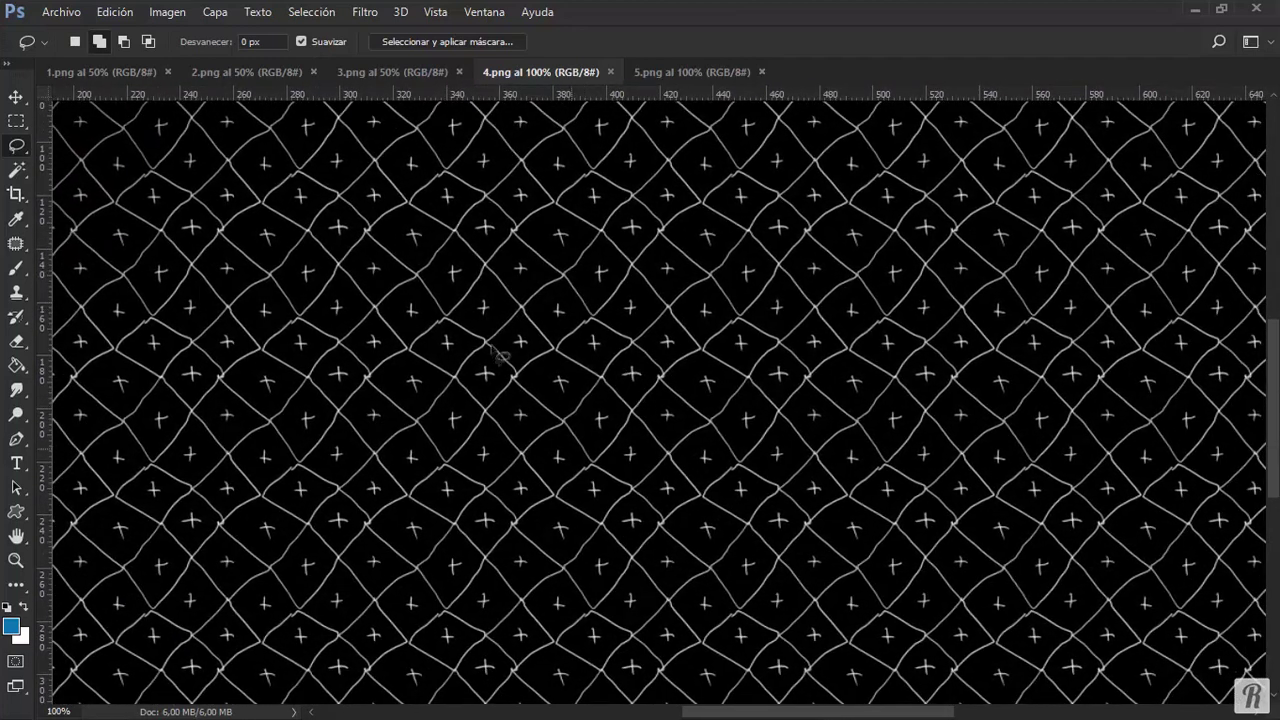
Examine the zebra-stripe pattern in 3.png at 100%, from its source tile across the repeated area.
{"action": "left_click", "coordinate": [395, 72]}
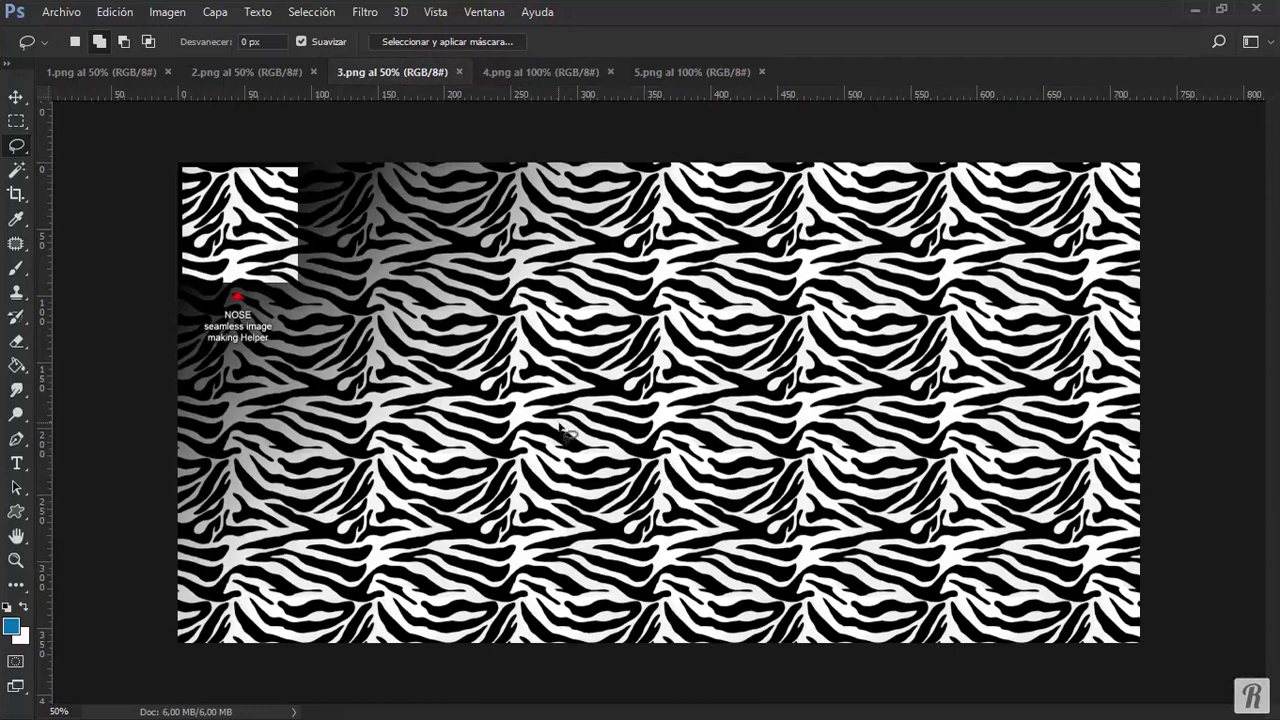
{"action": "key", "text": "ctrl+1"}
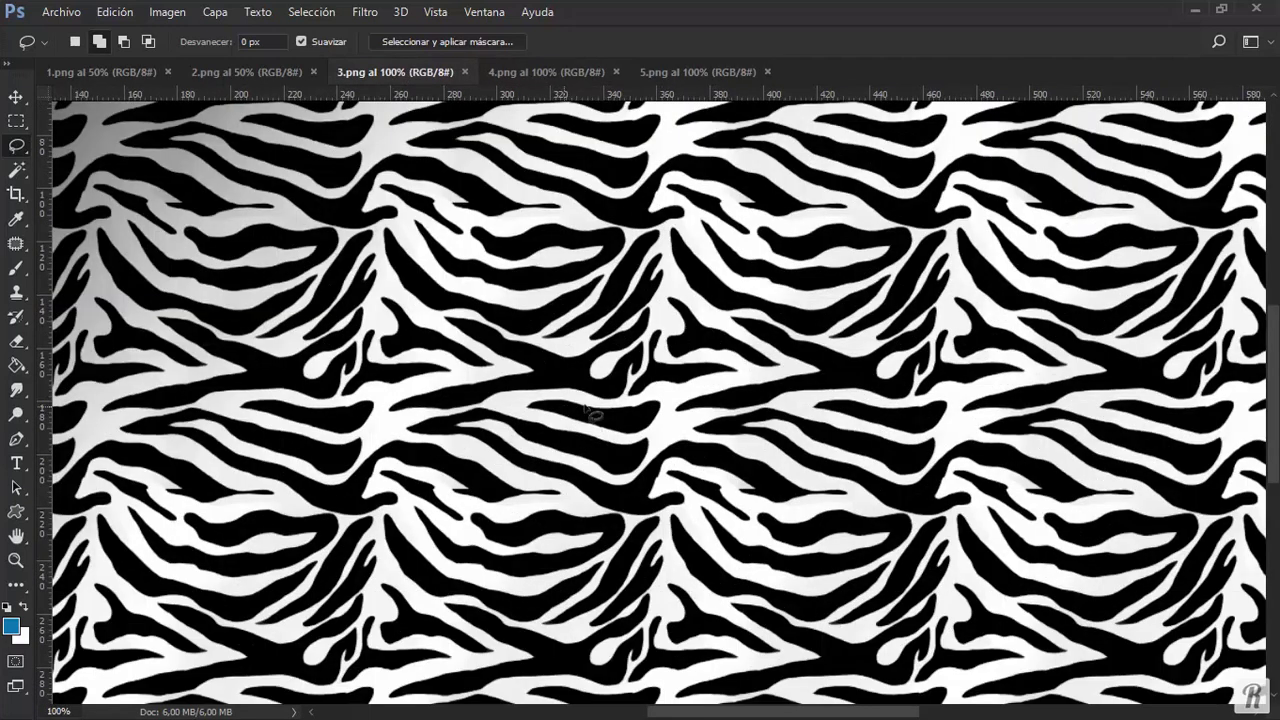
{"action": "mouse_move", "coordinate": [416, 215]}
{"action": "left_mouse_down"}
{"action": "mouse_move", "coordinate": [909, 420]}
{"action": "mouse_move", "coordinate": [927, 440]}
{"action": "left_mouse_up"}
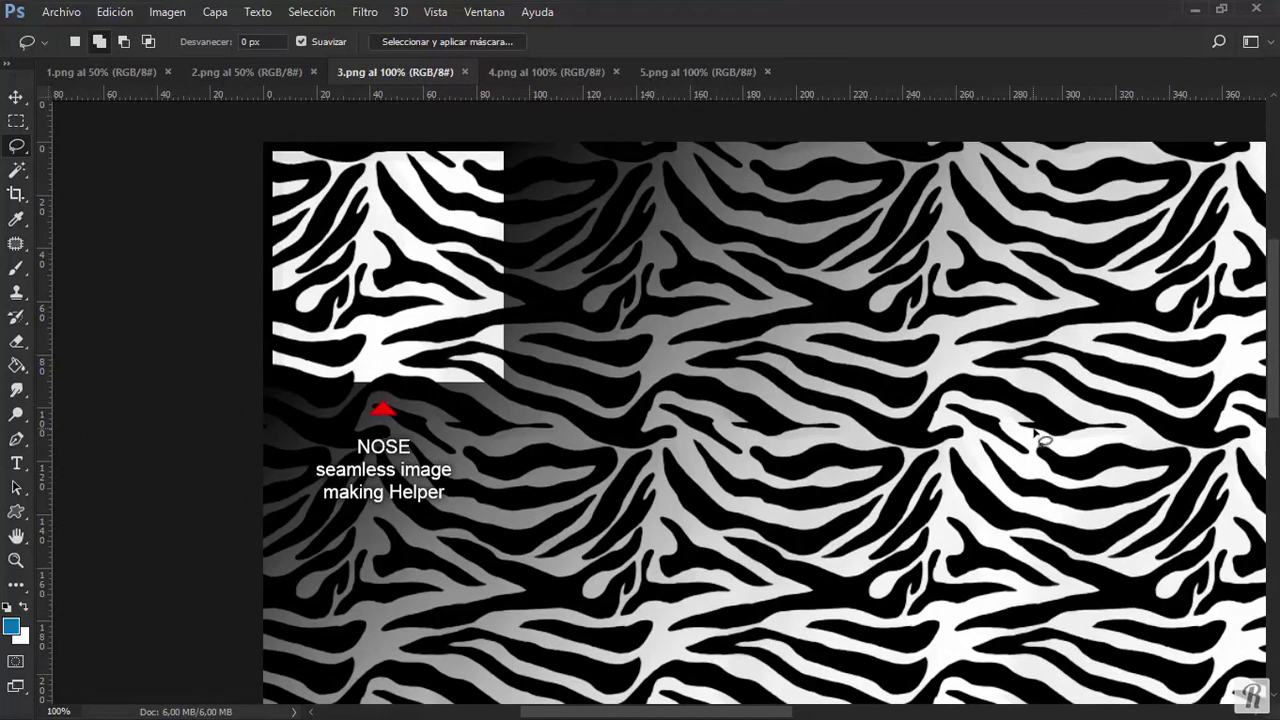
{"action": "left_click_drag", "start_coordinate": [1071, 429], "coordinate": [526, 552]}
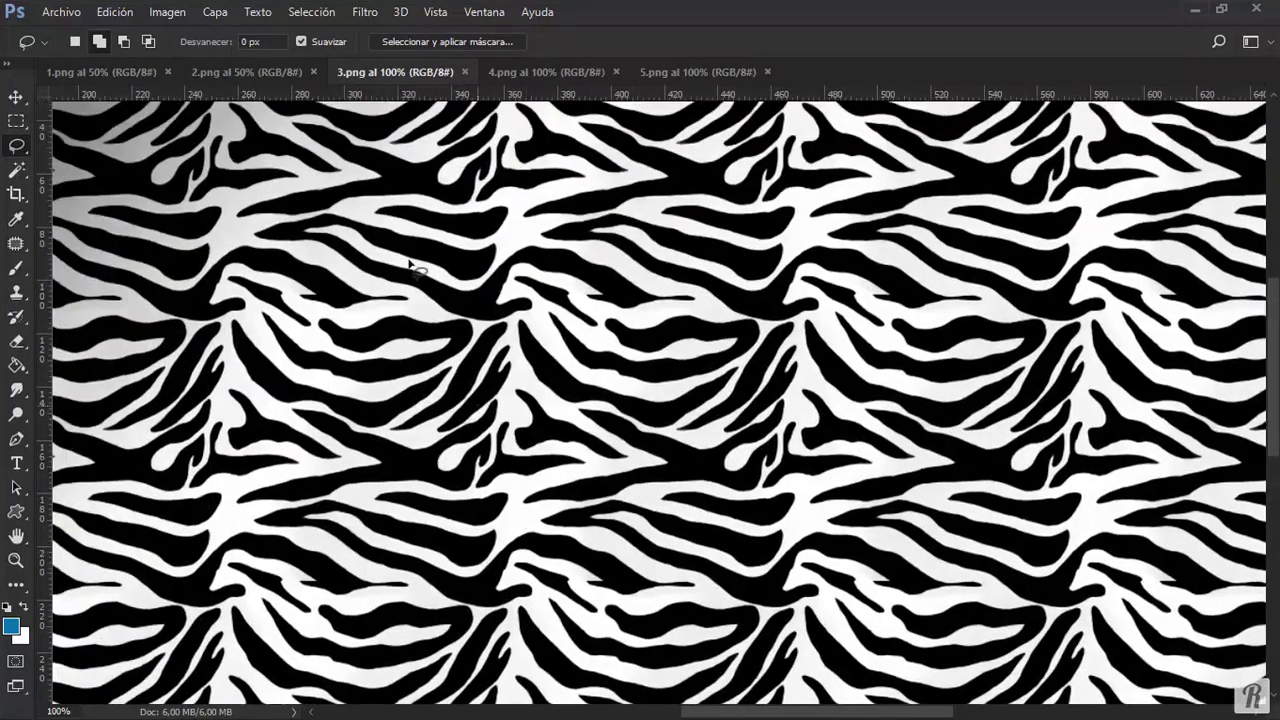
Examine the brown spotted ground texture in 2.png at 100%, including its source tile and the repeats.
{"action": "left_click", "coordinate": [250, 71]}
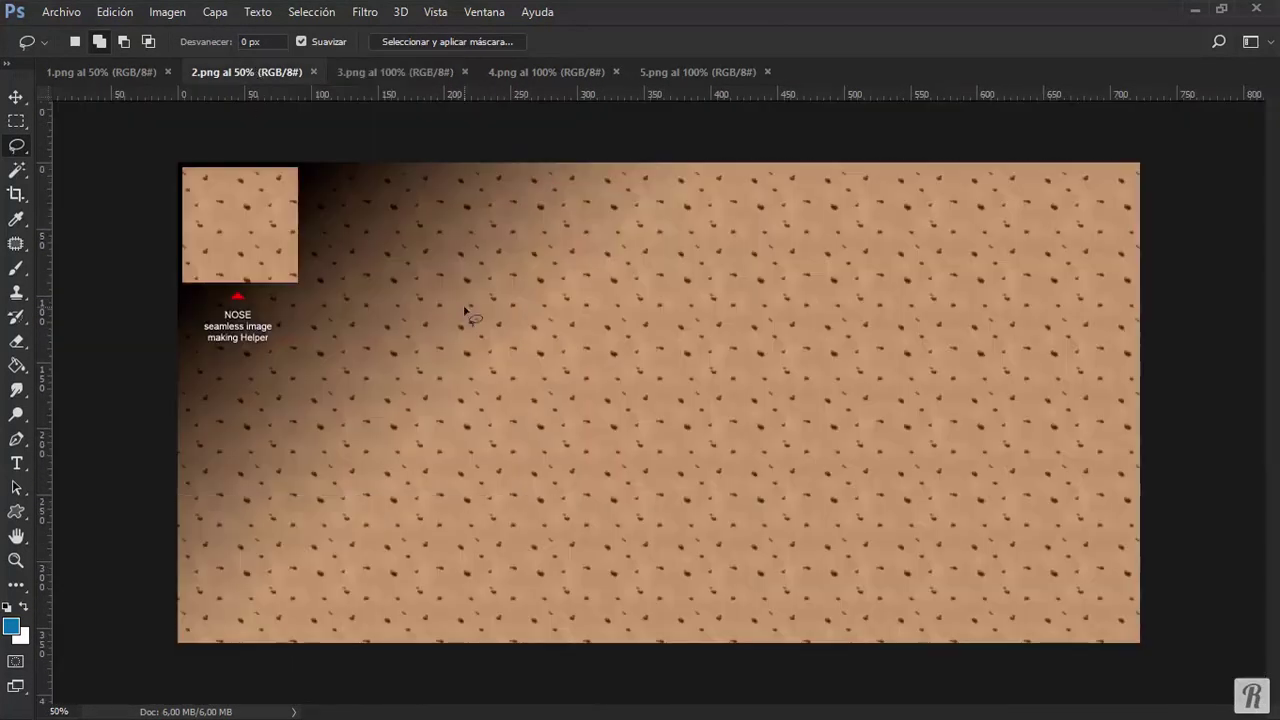
{"action": "key", "text": "ctrl+1"}
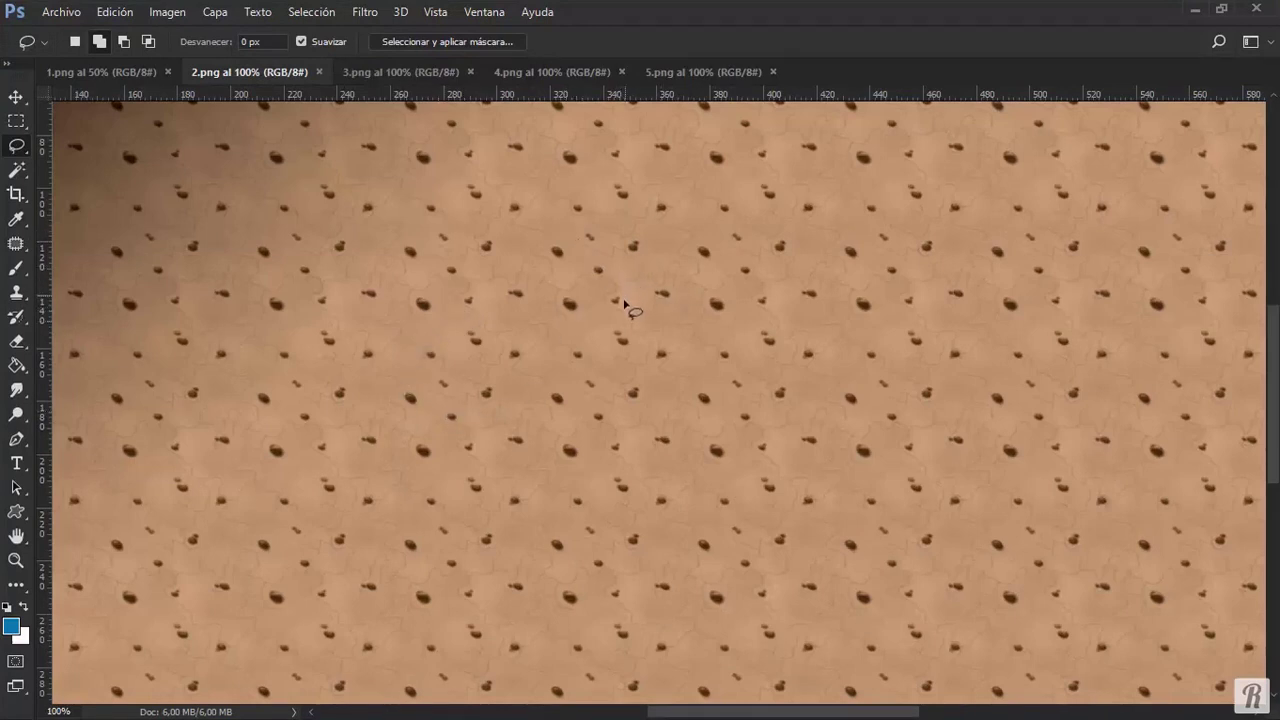
{"action": "mouse_move", "coordinate": [451, 277]}
{"action": "left_mouse_down"}
{"action": "mouse_move", "coordinate": [717, 314]}
{"action": "mouse_move", "coordinate": [808, 346]}
{"action": "mouse_move", "coordinate": [920, 509]}
{"action": "left_mouse_up"}
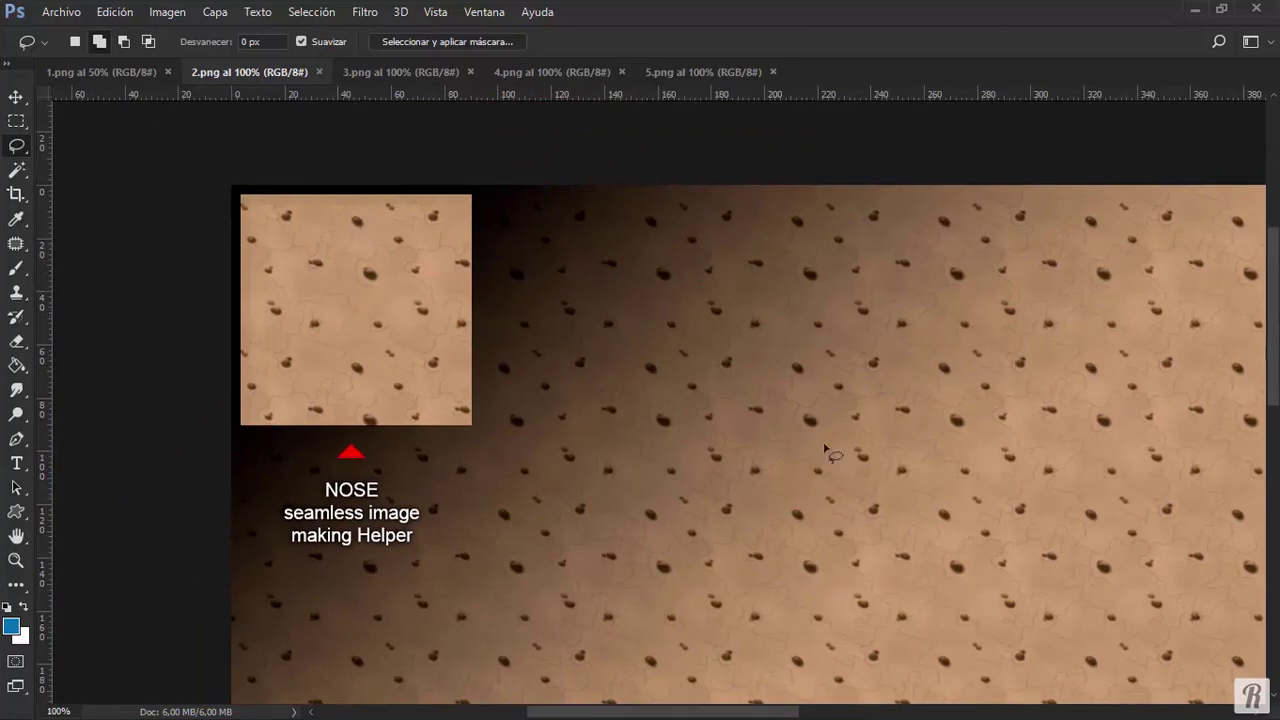
{"action": "left_click_drag", "start_coordinate": [823, 449], "coordinate": [503, 246]}
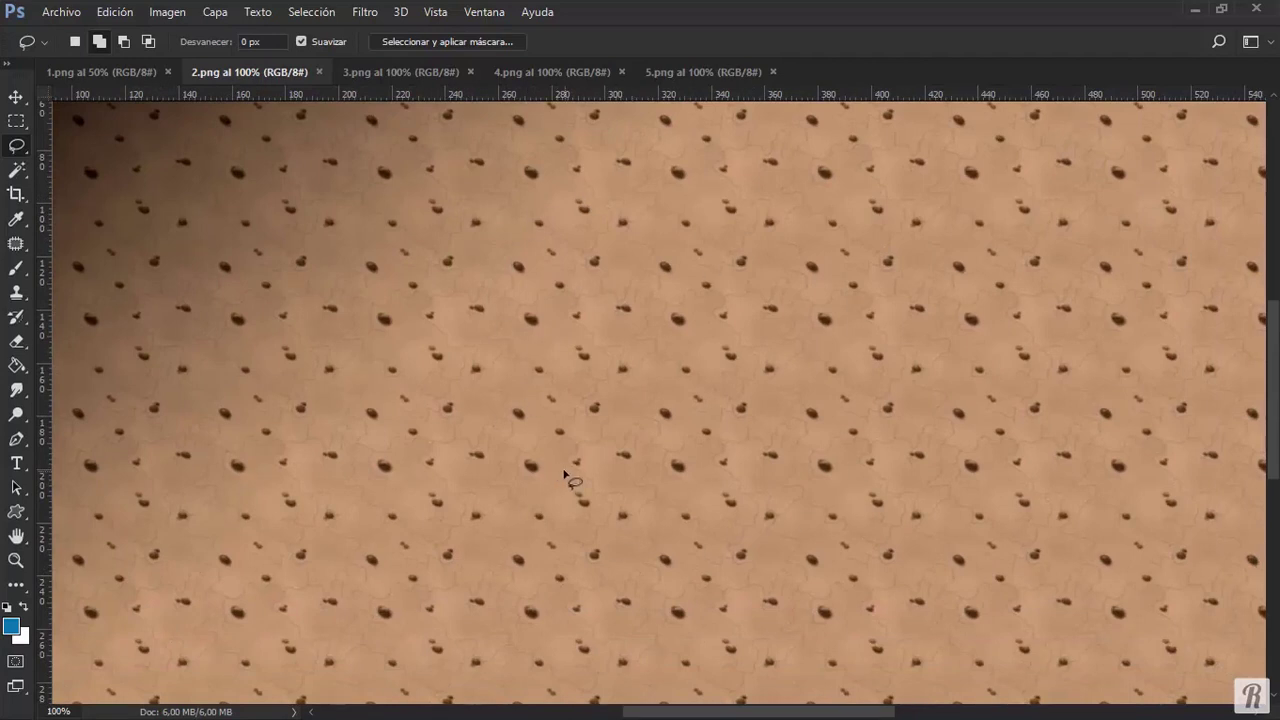
Examine the grey stone pattern in 1.png at 100% for how its tiles repeat.
{"action": "left_click", "coordinate": [130, 70]}
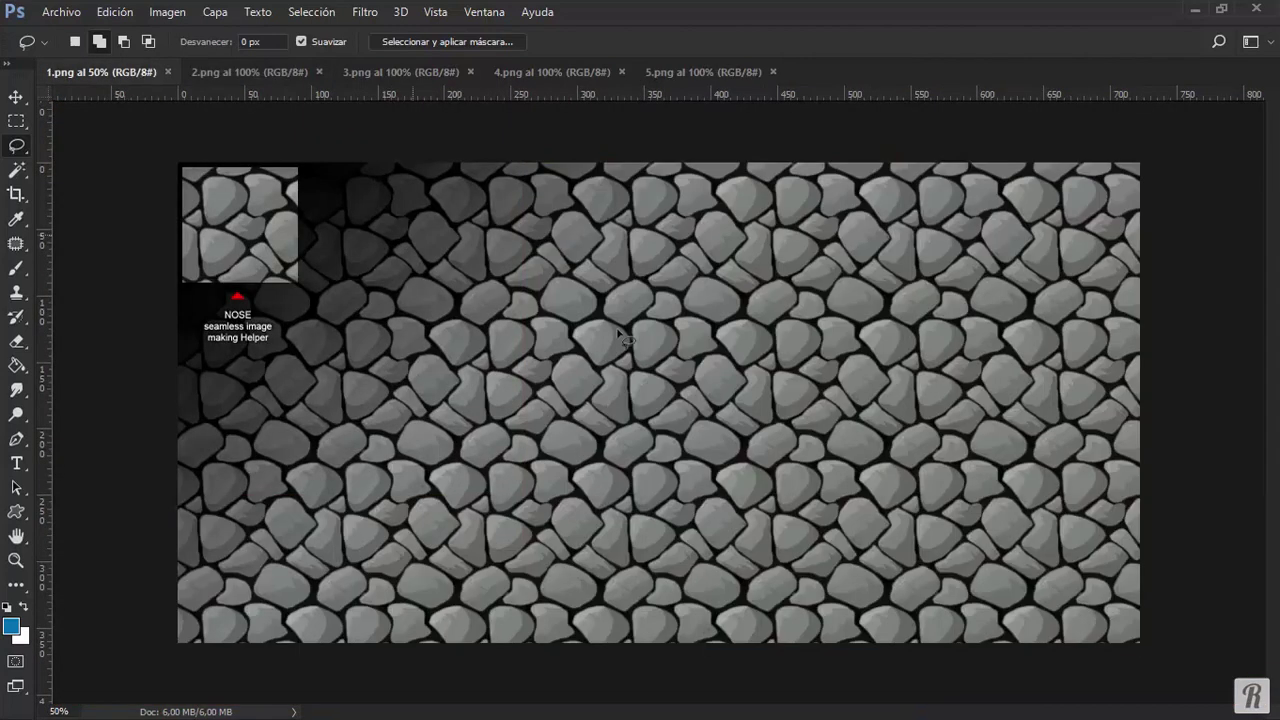
{"action": "key", "text": "ctrl+1"}
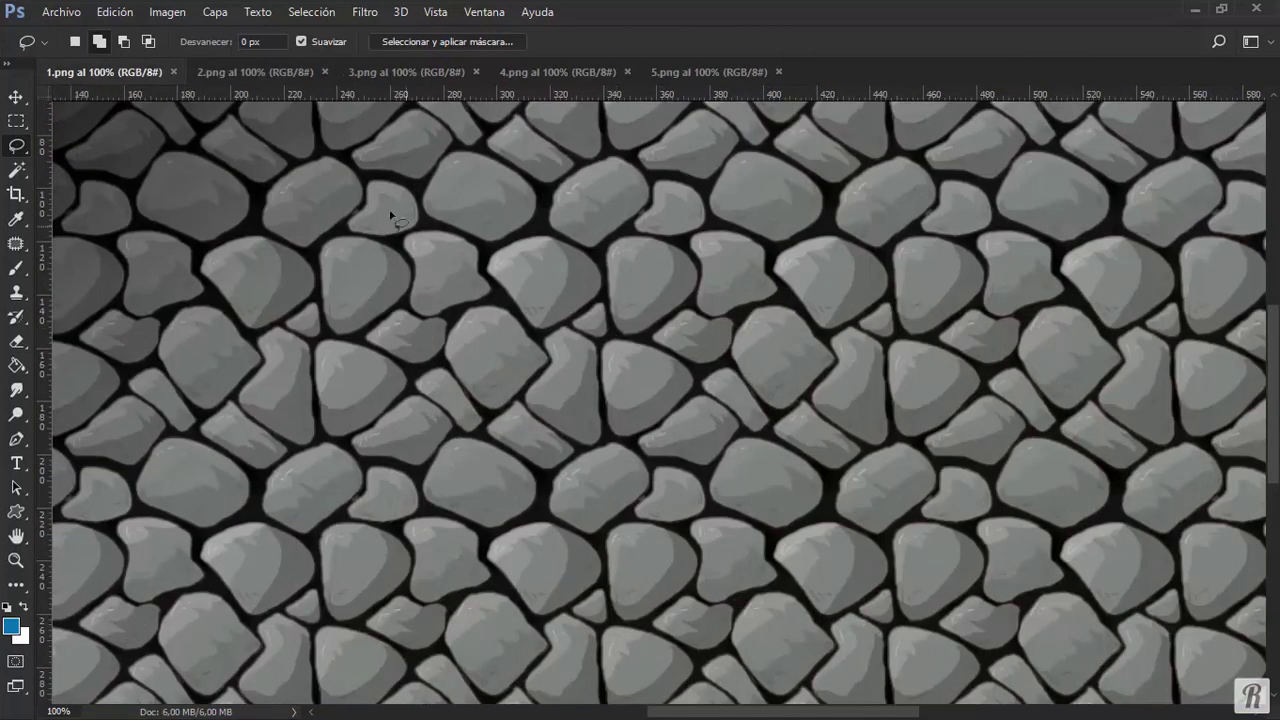
{"action": "key", "text": "h"}
{"action": "left_click_drag", "start_coordinate": [337, 220], "coordinate": [408, 187]}
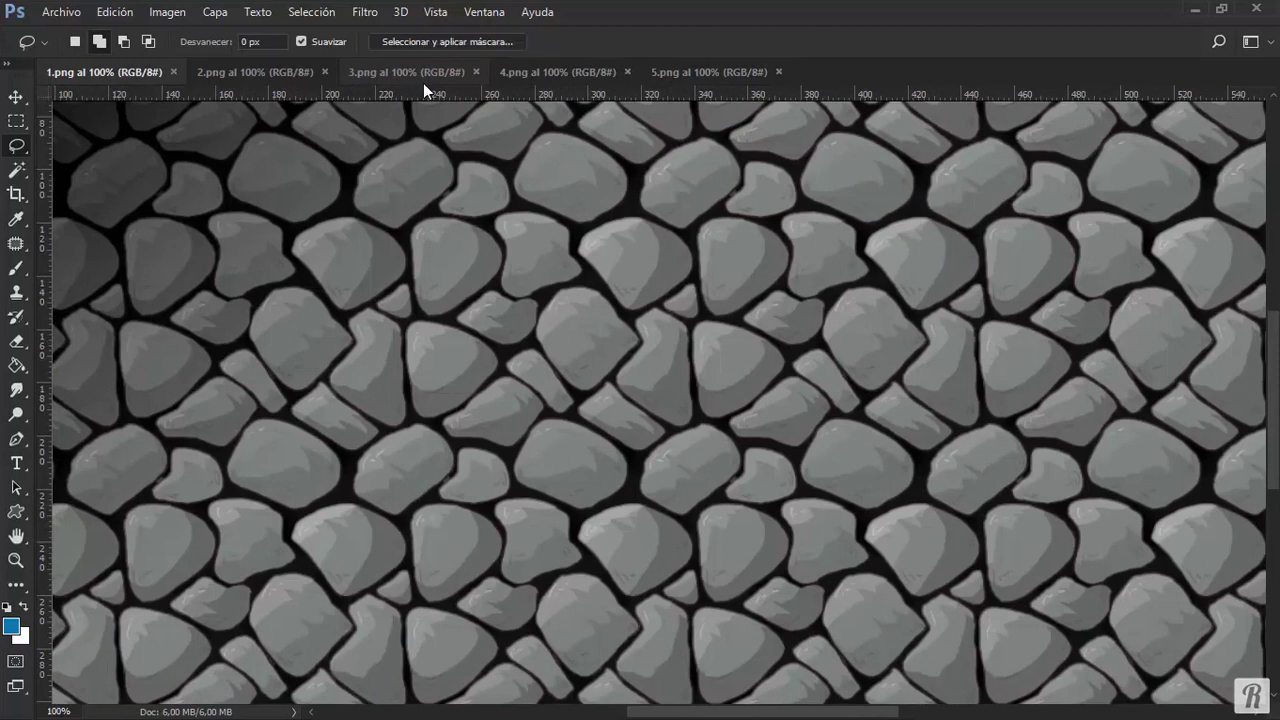
Close all open images and browse for a file to open in the parent folder of IMAGE-SET.
{"action": "left_click", "coordinate": [72, 10]}
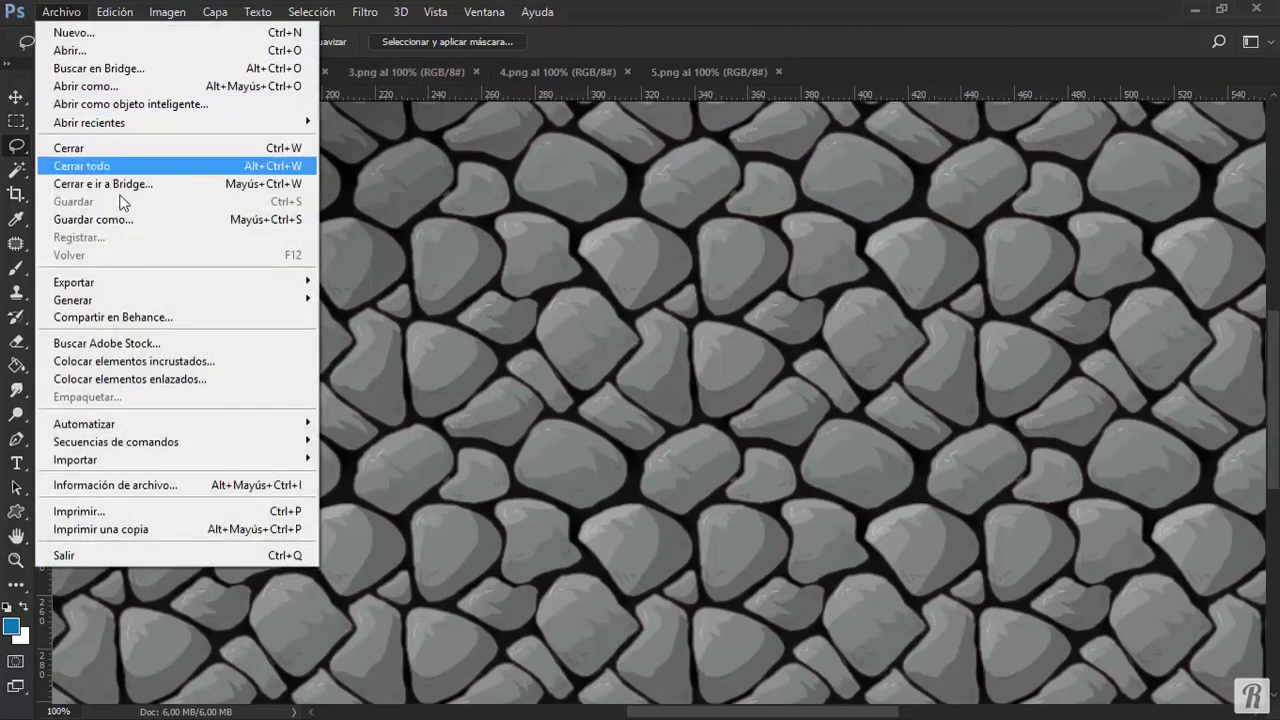
{"action": "left_click", "coordinate": [102, 170]}
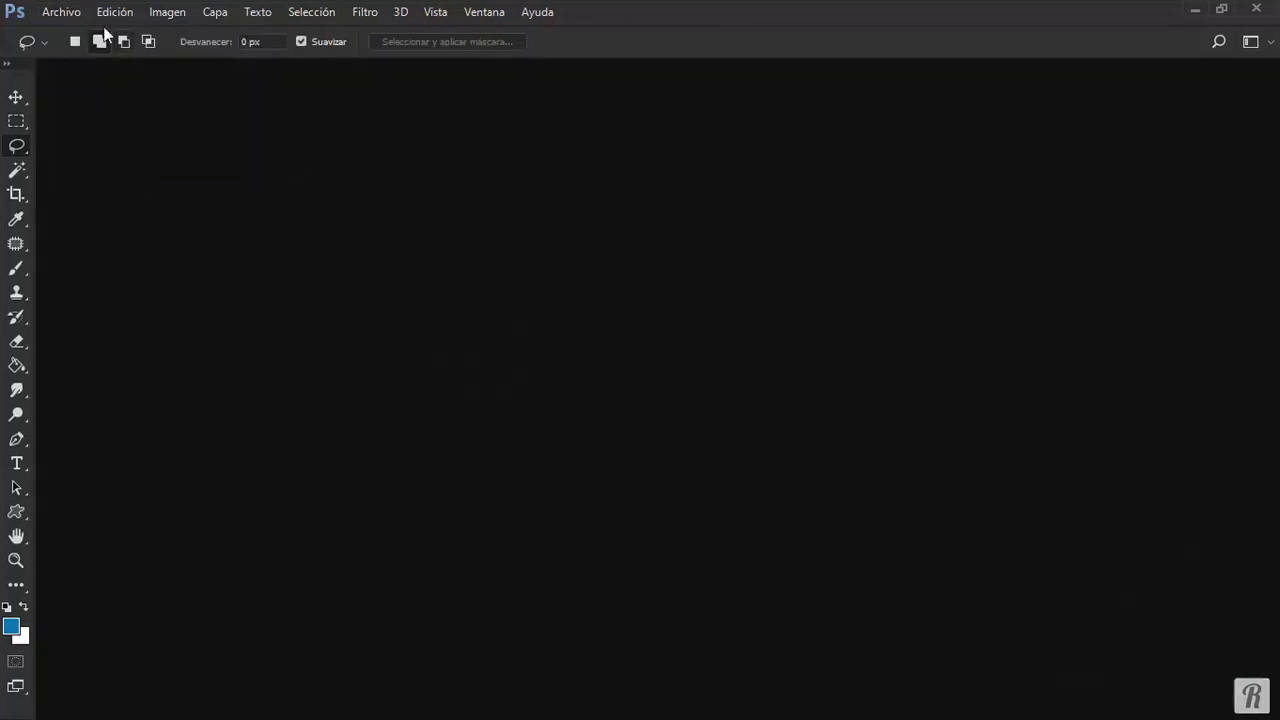
{"action": "left_click", "coordinate": [60, 11]}
{"action": "left_click", "coordinate": [75, 55]}
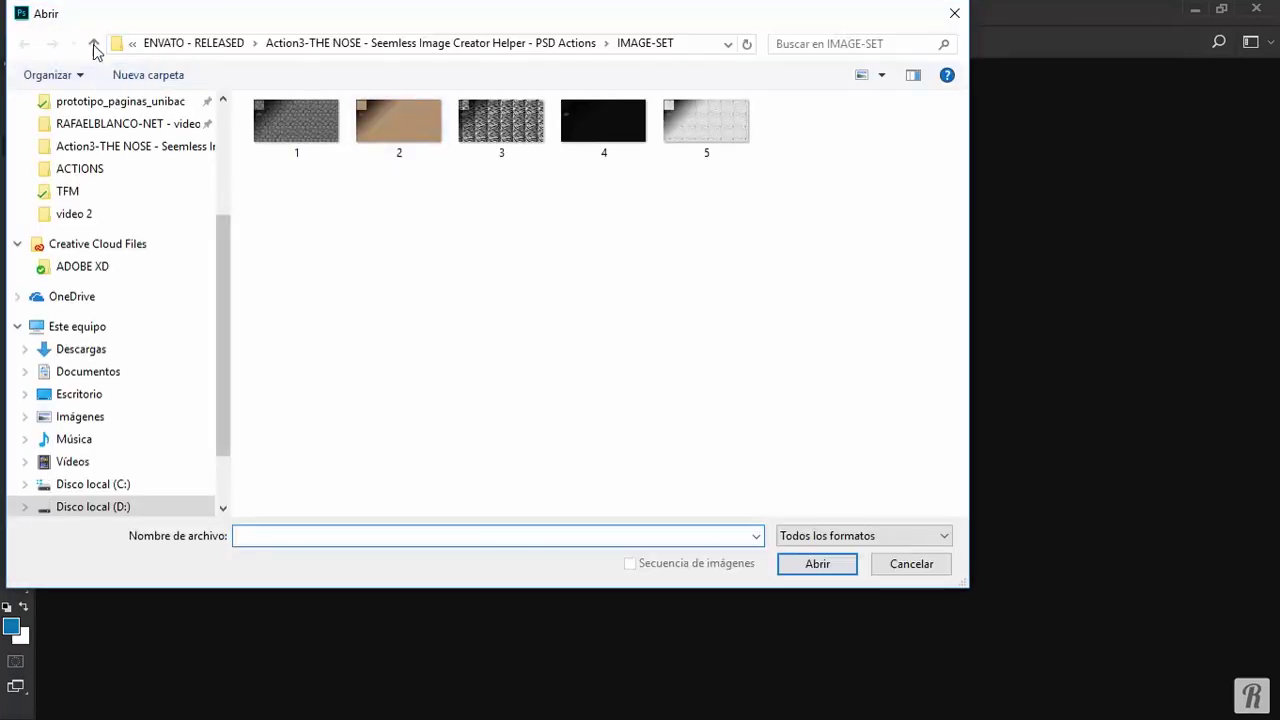
{"action": "left_click", "coordinate": [94, 45]}
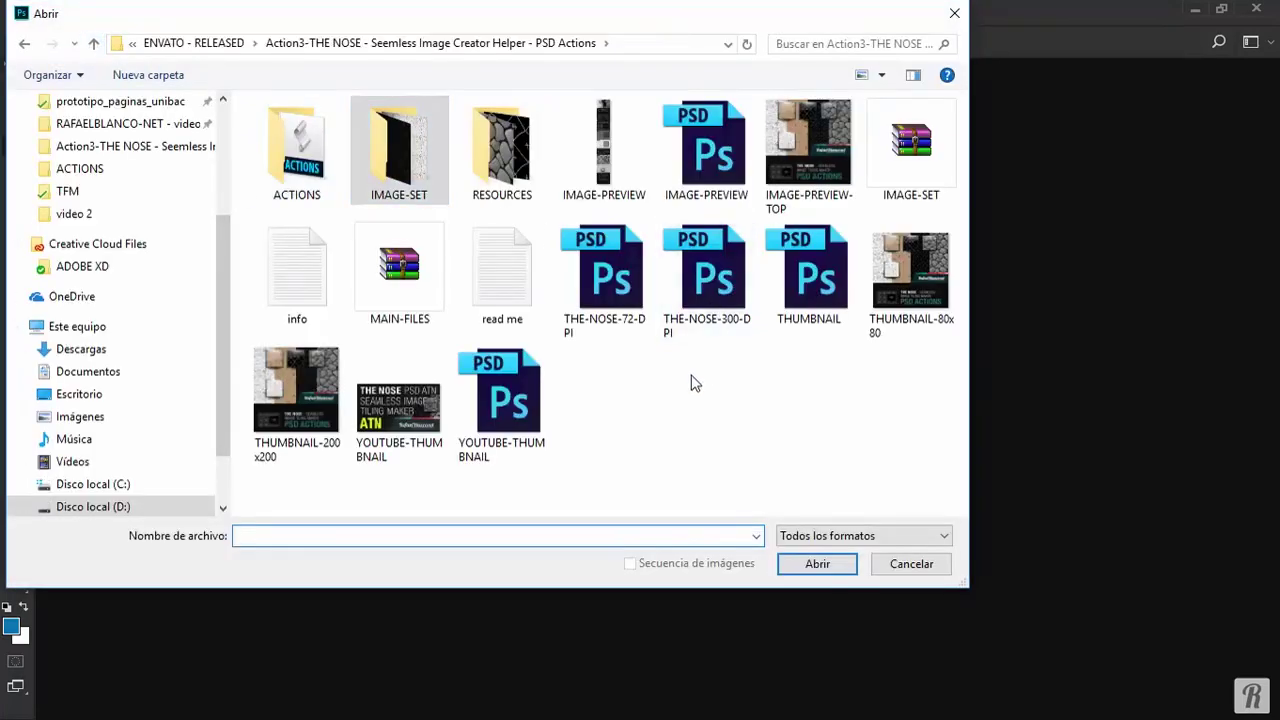
Open the THE-NOSE-72-DPI PSD template rather than the THE-NOSE-300-DPI version.
{"action": "left_click_drag", "start_coordinate": [600, 378], "coordinate": [710, 276]}
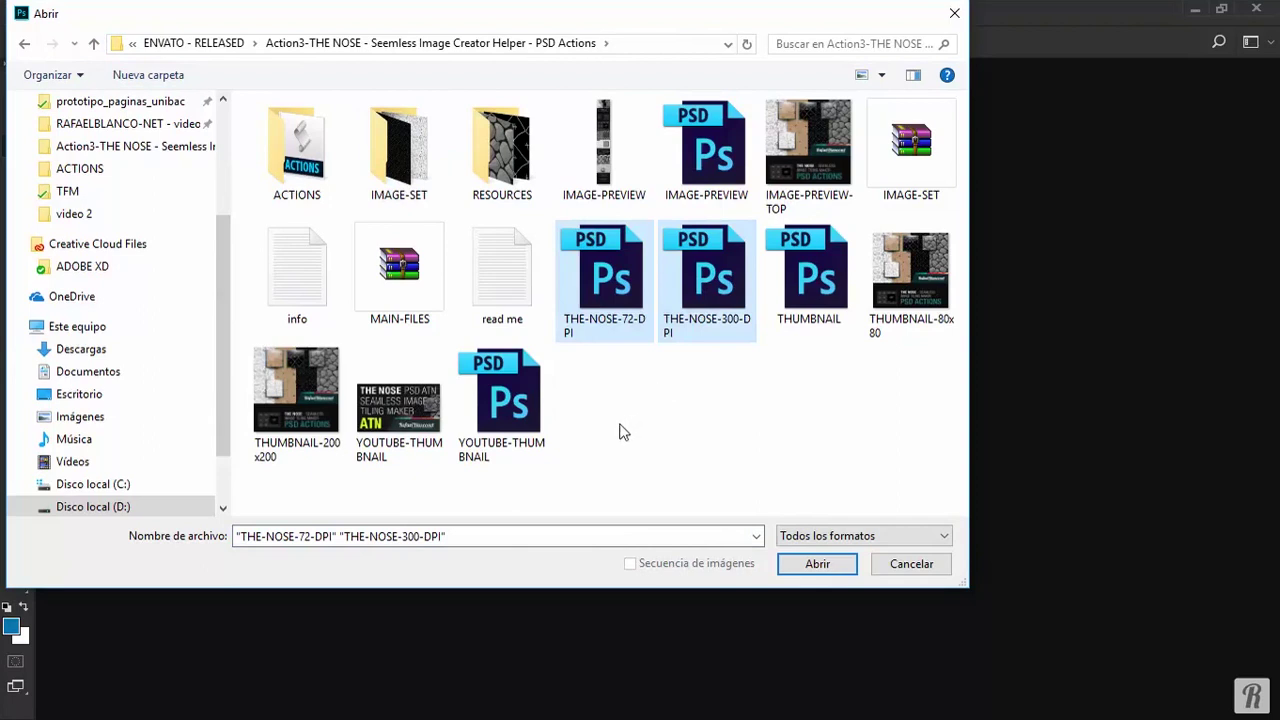
{"action": "left_click", "coordinate": [610, 290]}
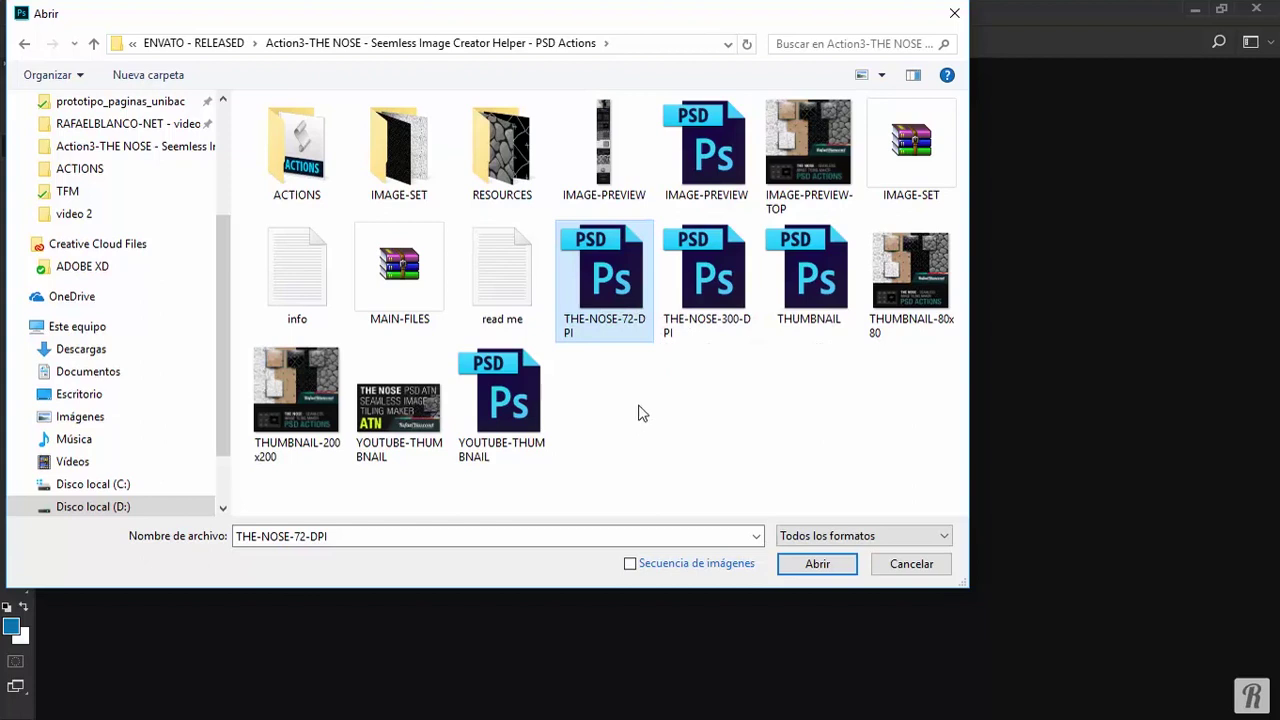
{"action": "left_click", "coordinate": [718, 262]}
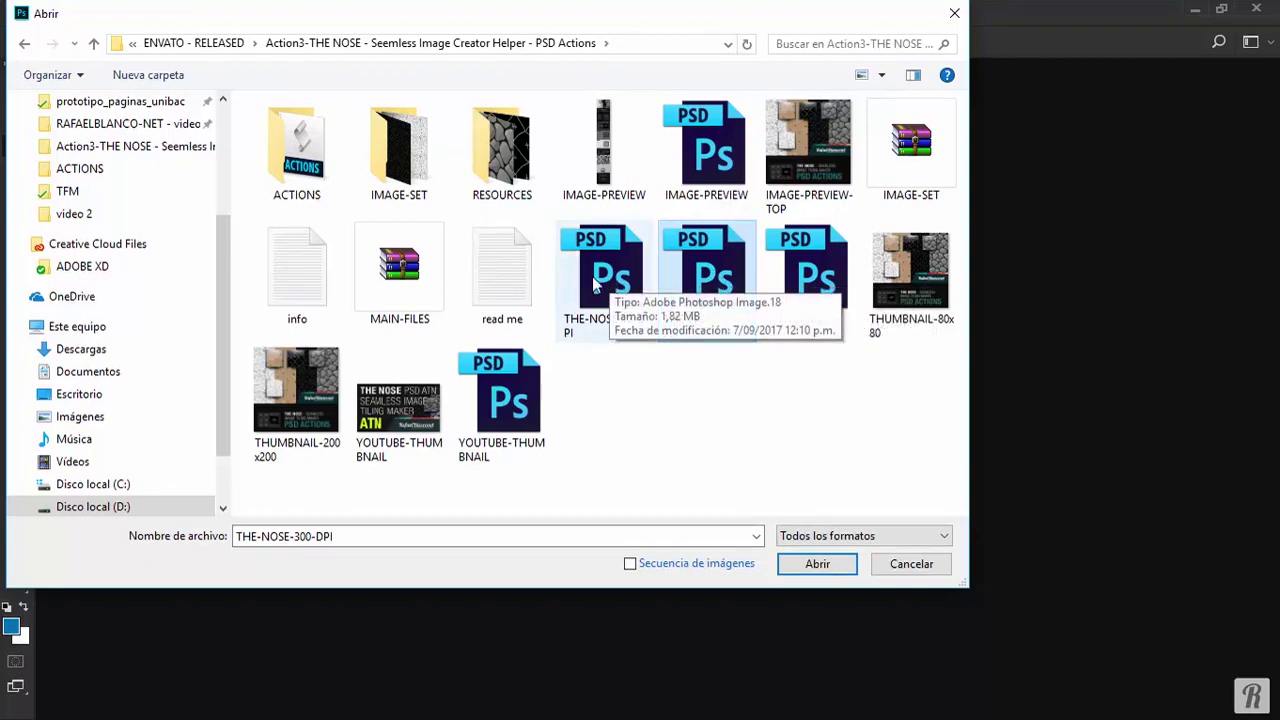
{"action": "left_click", "coordinate": [625, 283]}
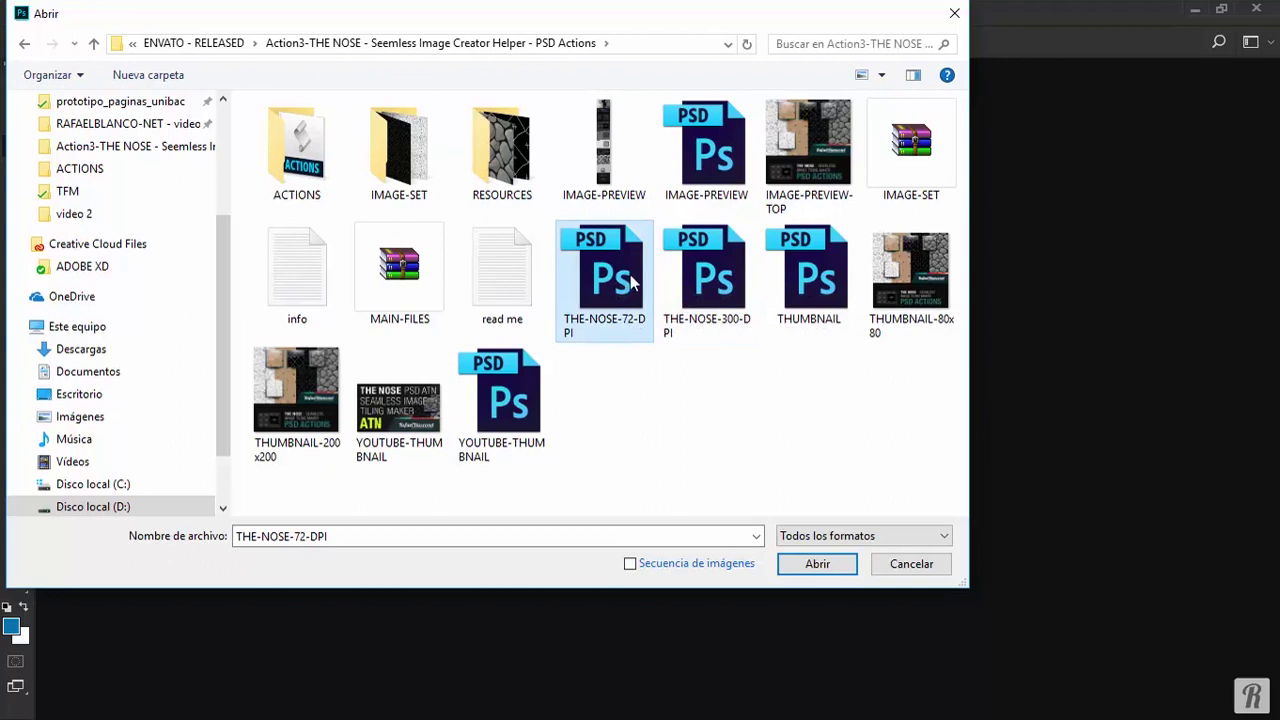
{"action": "left_click", "coordinate": [731, 268]}
{"action": "left_click", "coordinate": [607, 279]}
{"action": "left_click", "coordinate": [709, 279]}
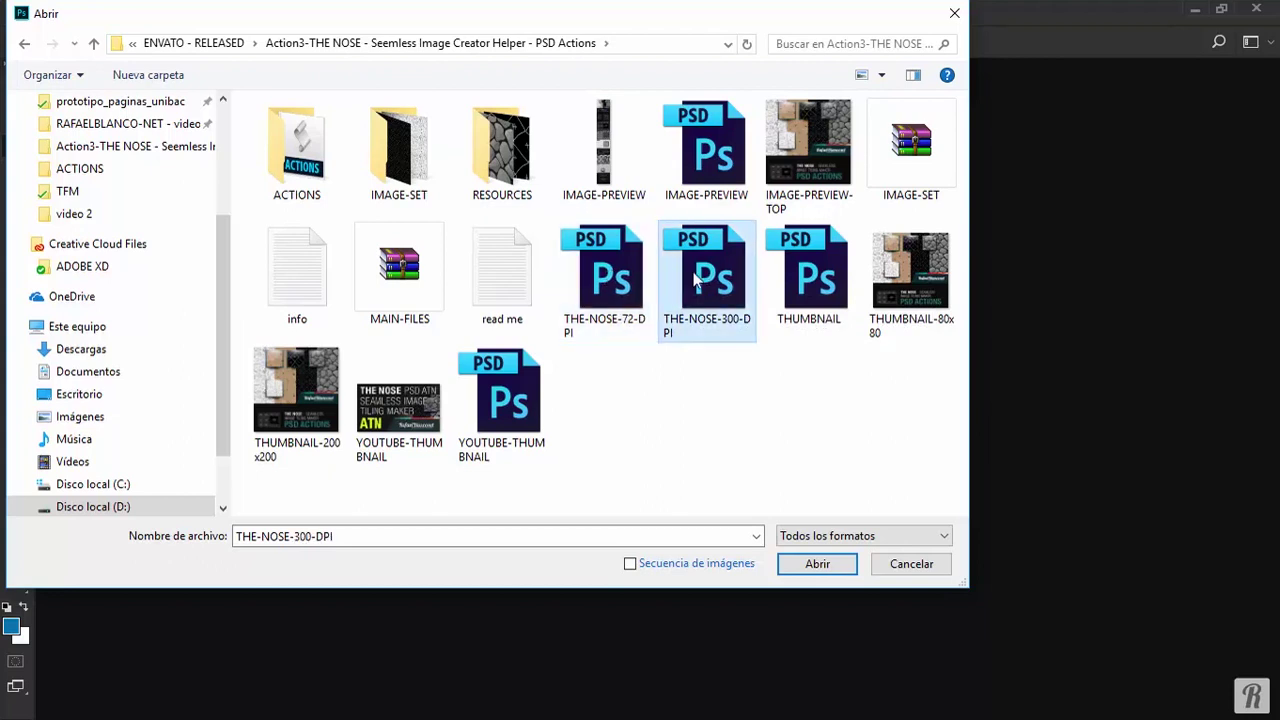
{"action": "left_click", "coordinate": [618, 271]}
{"action": "left_click", "coordinate": [725, 280]}
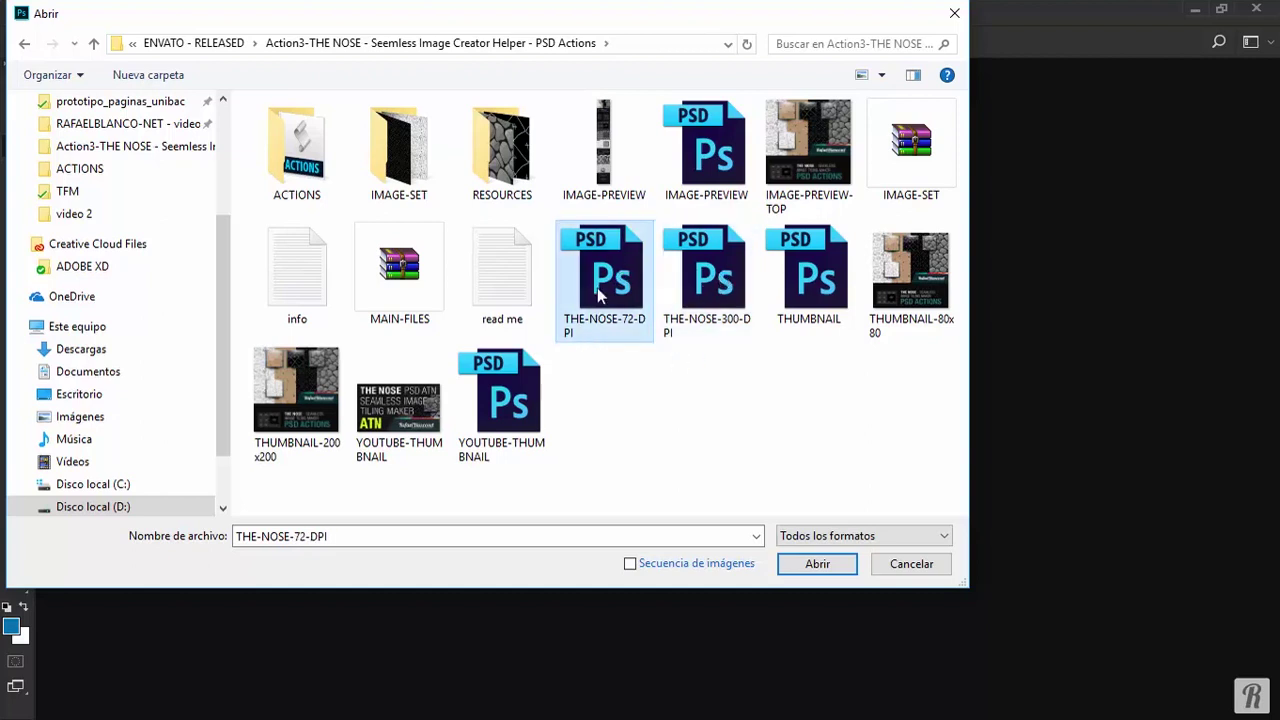
{"action": "left_click", "coordinate": [800, 563]}
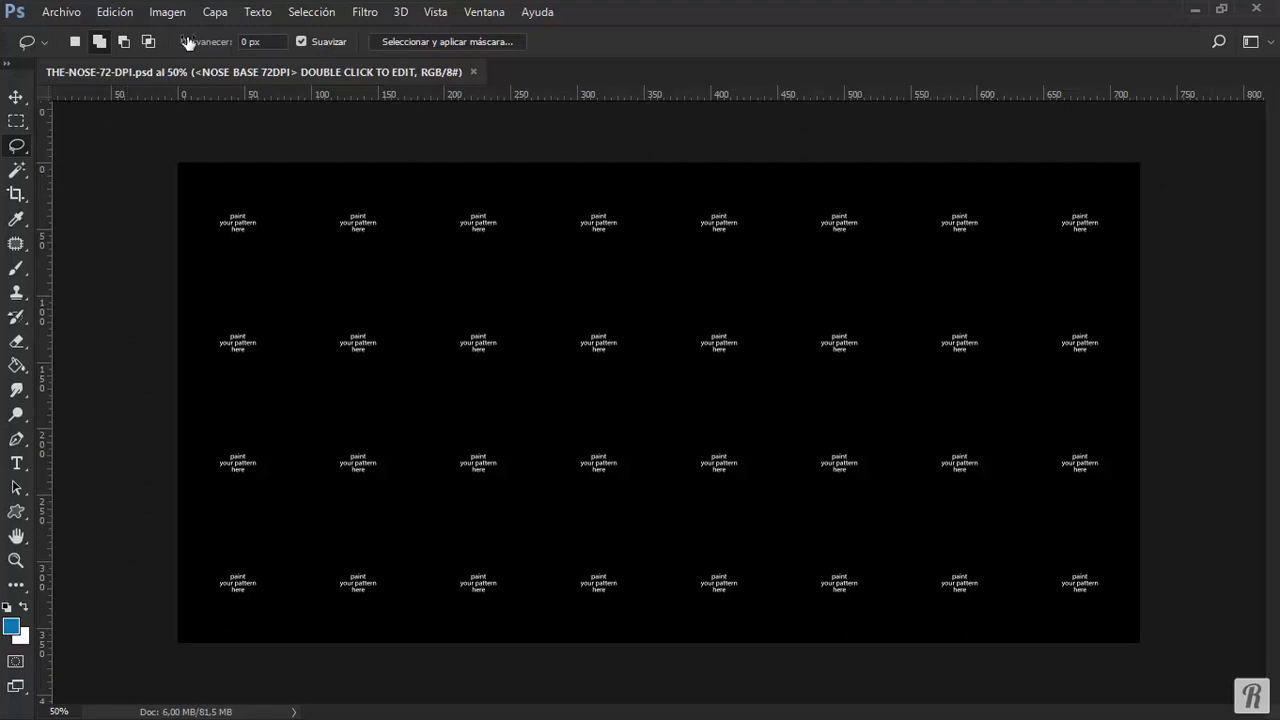
Show the Actions panel and delete the existing NOSE - PSD Actions set.
{"action": "left_click", "coordinate": [485, 12]}
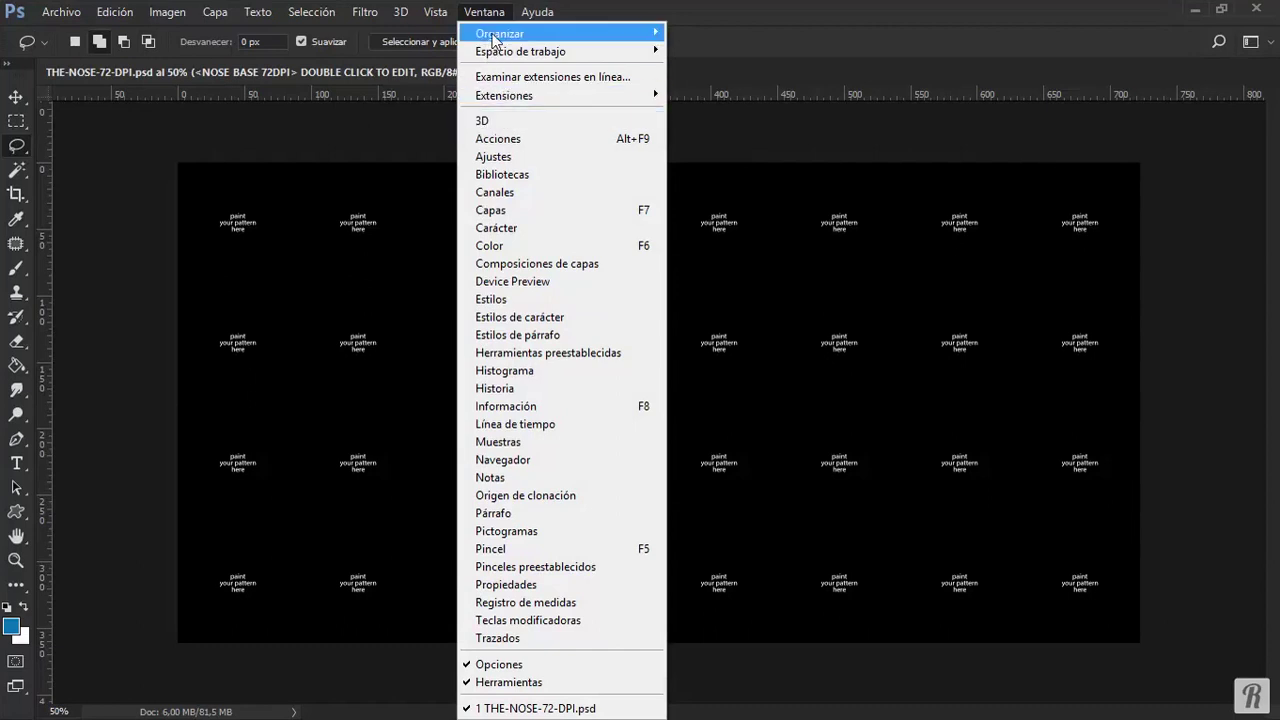
{"action": "left_click", "coordinate": [500, 139]}
{"action": "left_click", "coordinate": [203, 189]}
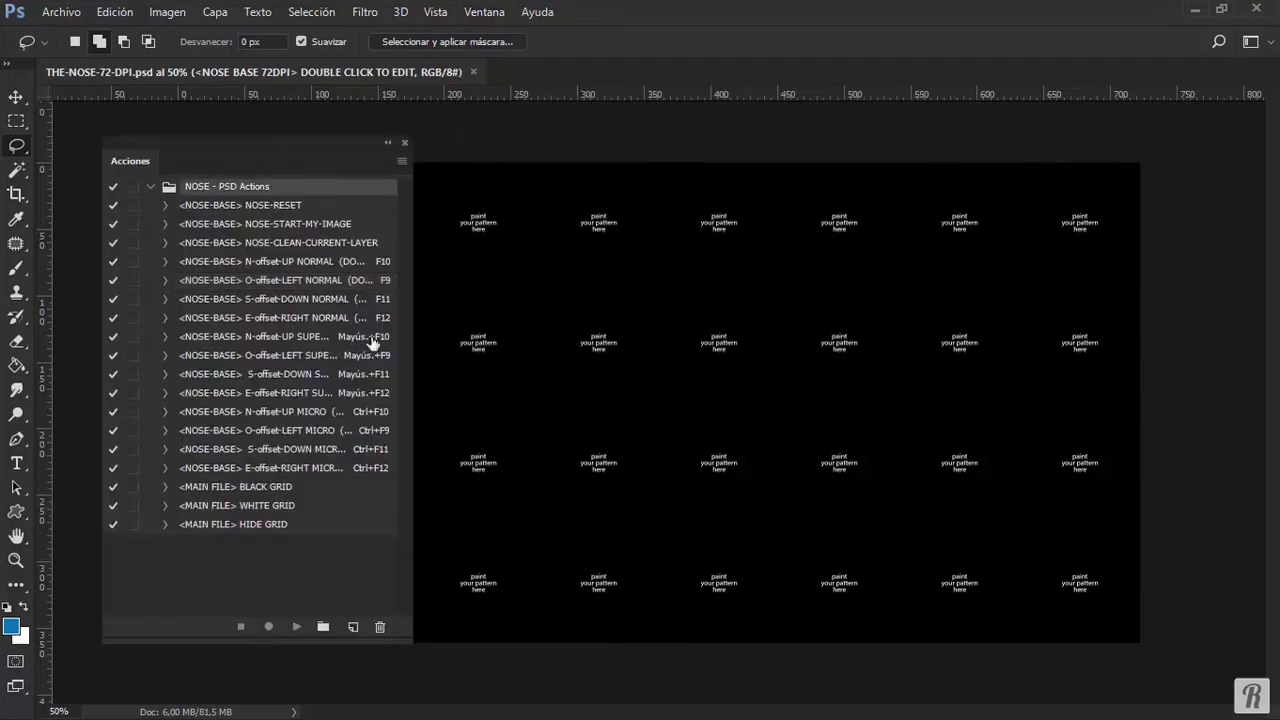
{"action": "left_click", "coordinate": [377, 627]}
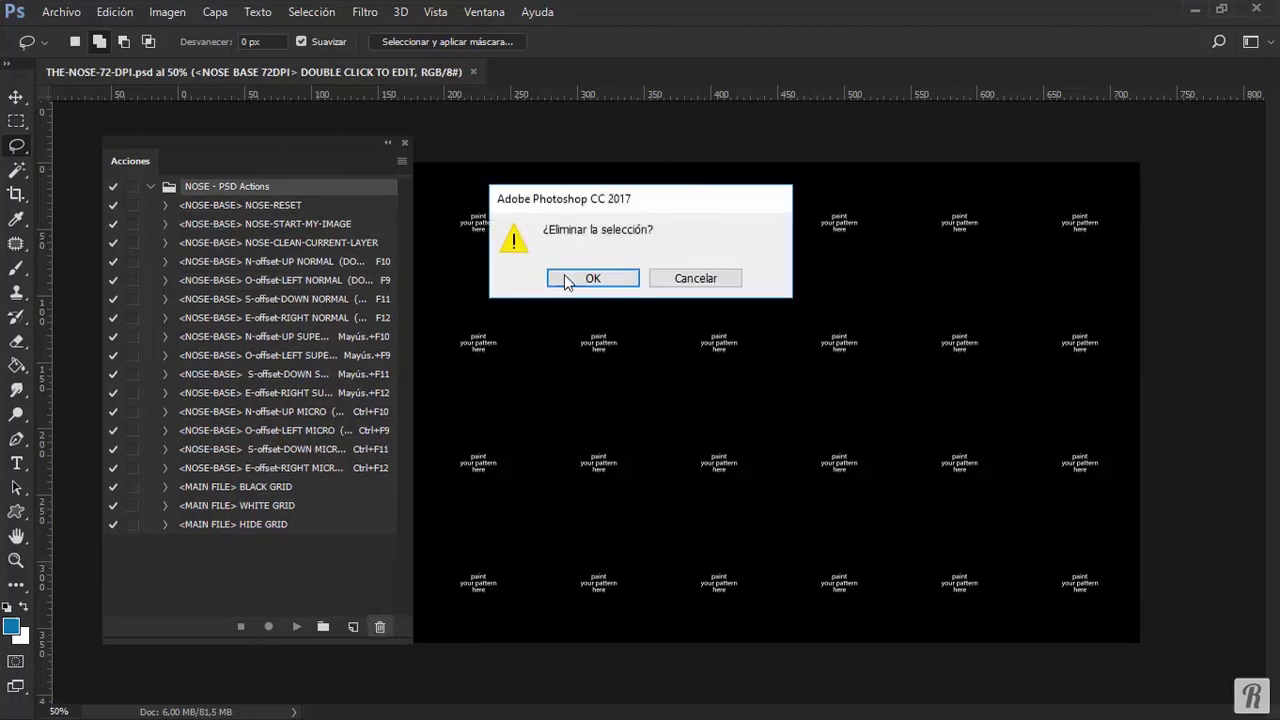
{"action": "left_click", "coordinate": [592, 278]}
Restore the default actions, collapse the Acciones por defecto set and delete it.
{"action": "left_click", "coordinate": [401, 161]}
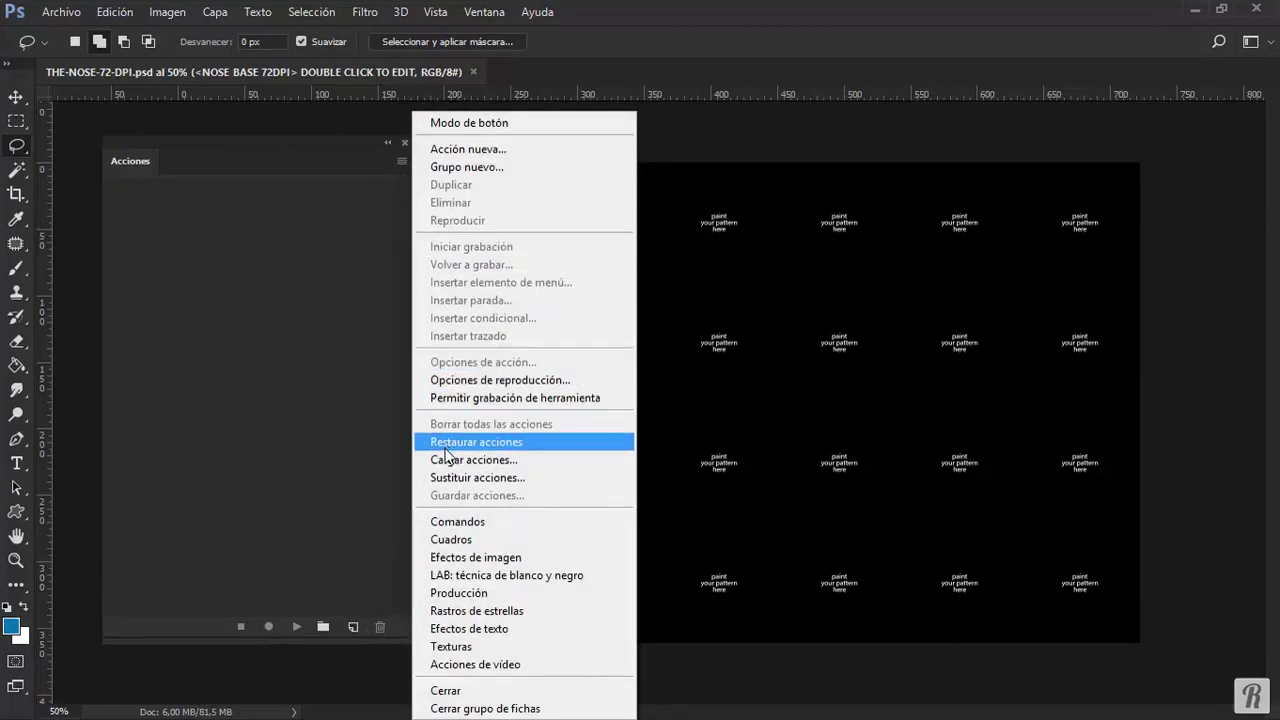
{"action": "left_click", "coordinate": [444, 442]}
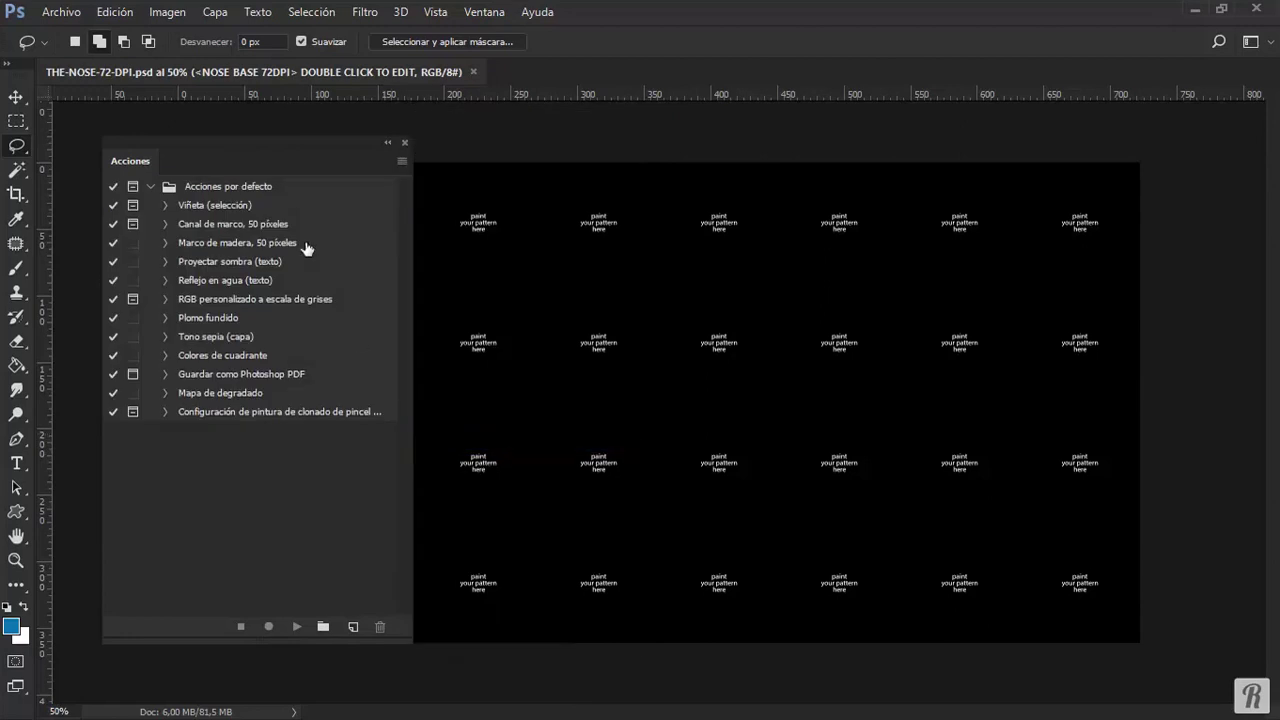
{"action": "left_click", "coordinate": [149, 187]}
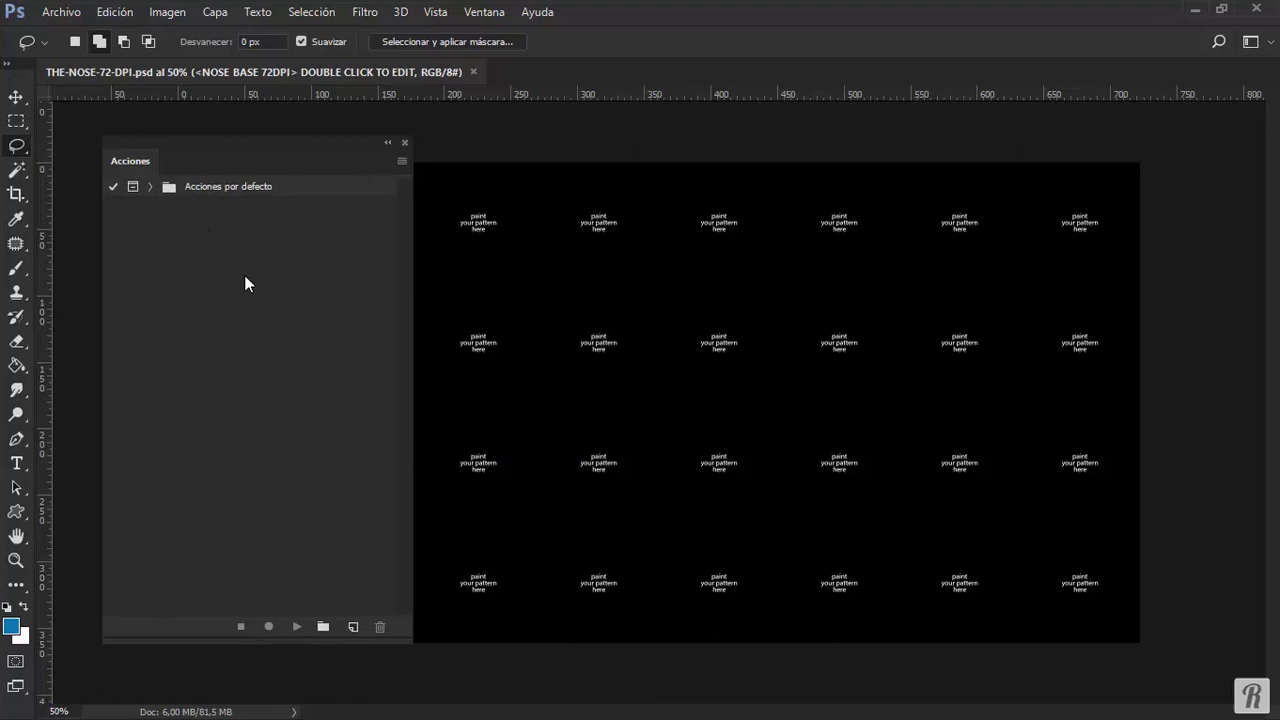
{"action": "left_click", "coordinate": [172, 190]}
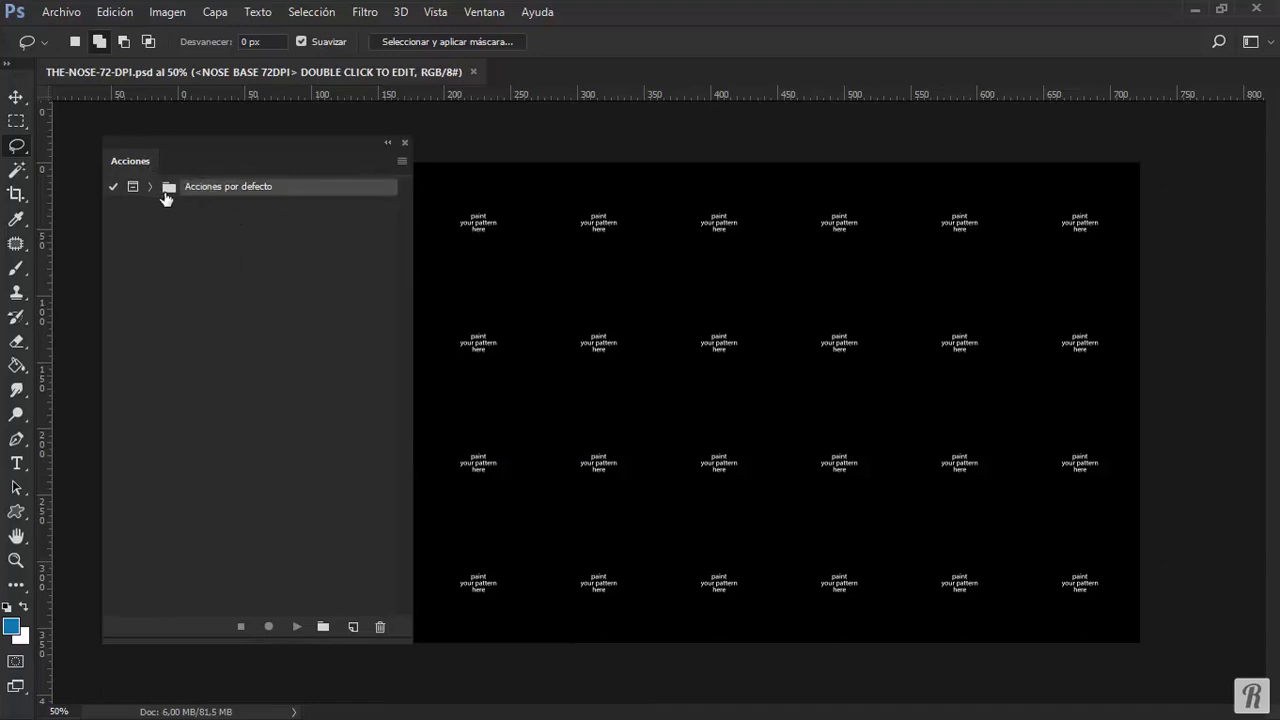
{"action": "left_click", "coordinate": [378, 626]}
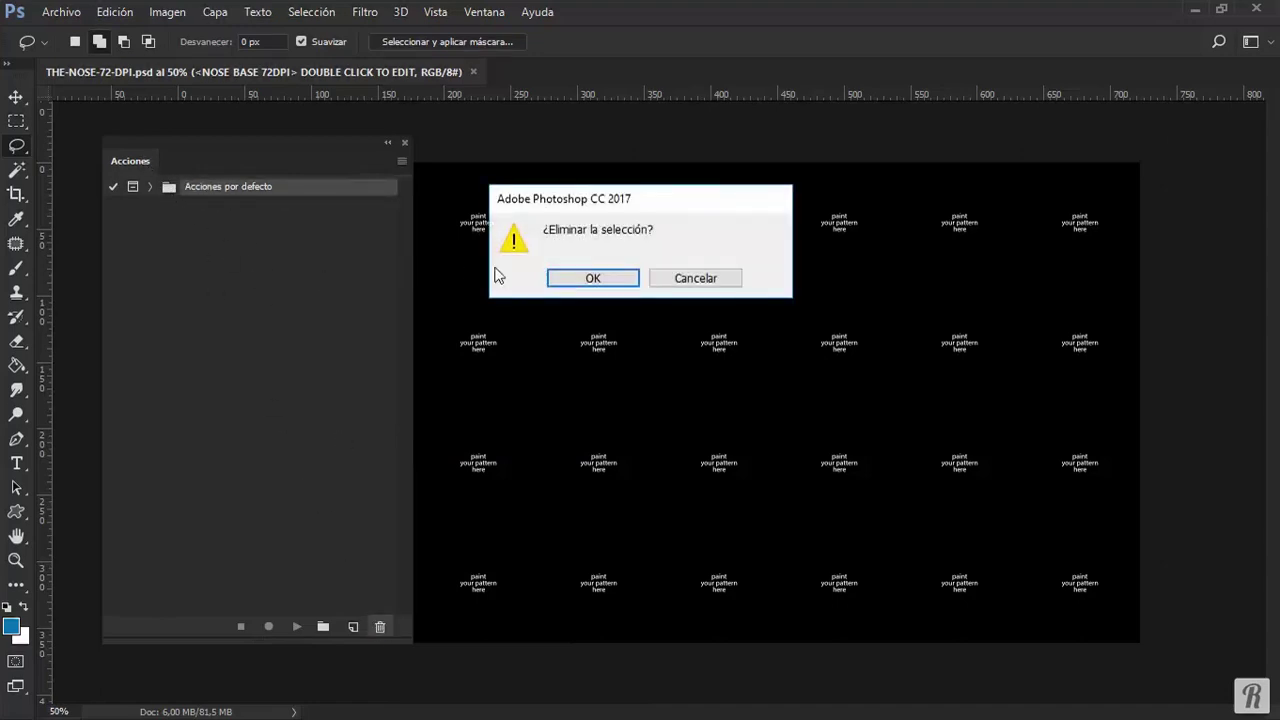
{"action": "left_click", "coordinate": [556, 278]}
Load the NOSE - PSD Actions file from the ACTIONS folder as an action set.
{"action": "left_click", "coordinate": [401, 162]}
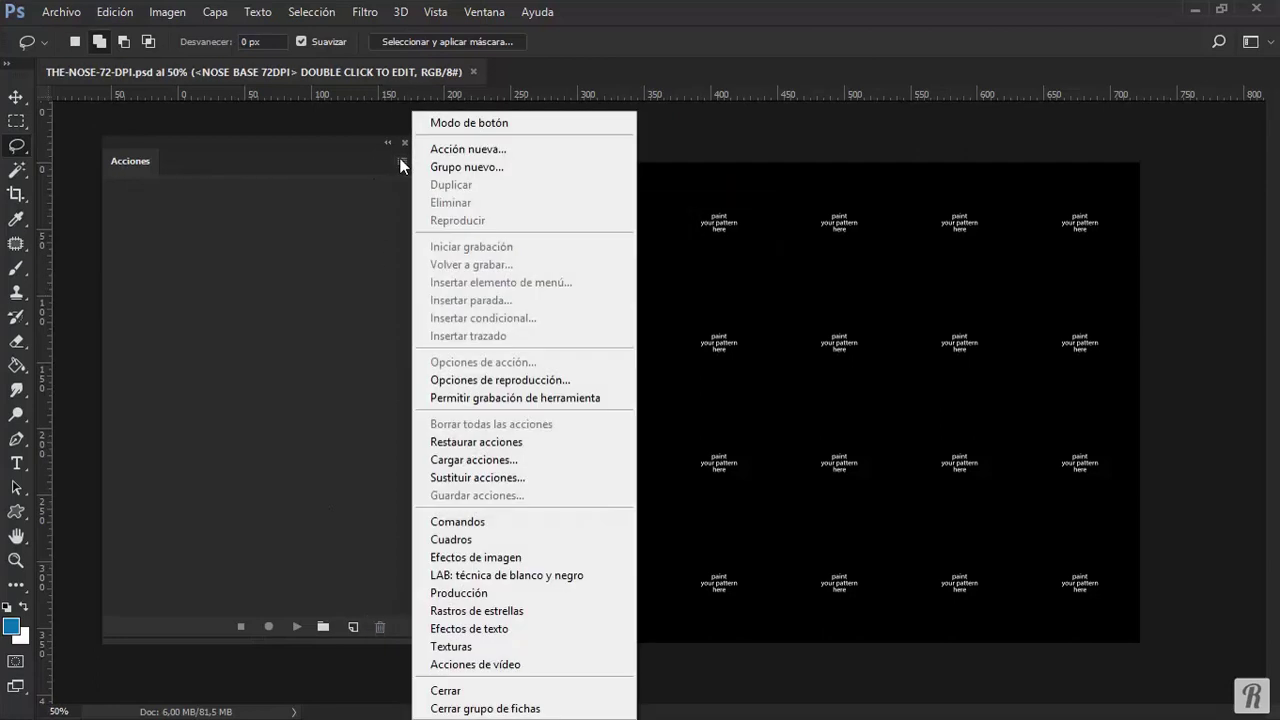
{"action": "left_click", "coordinate": [482, 463]}
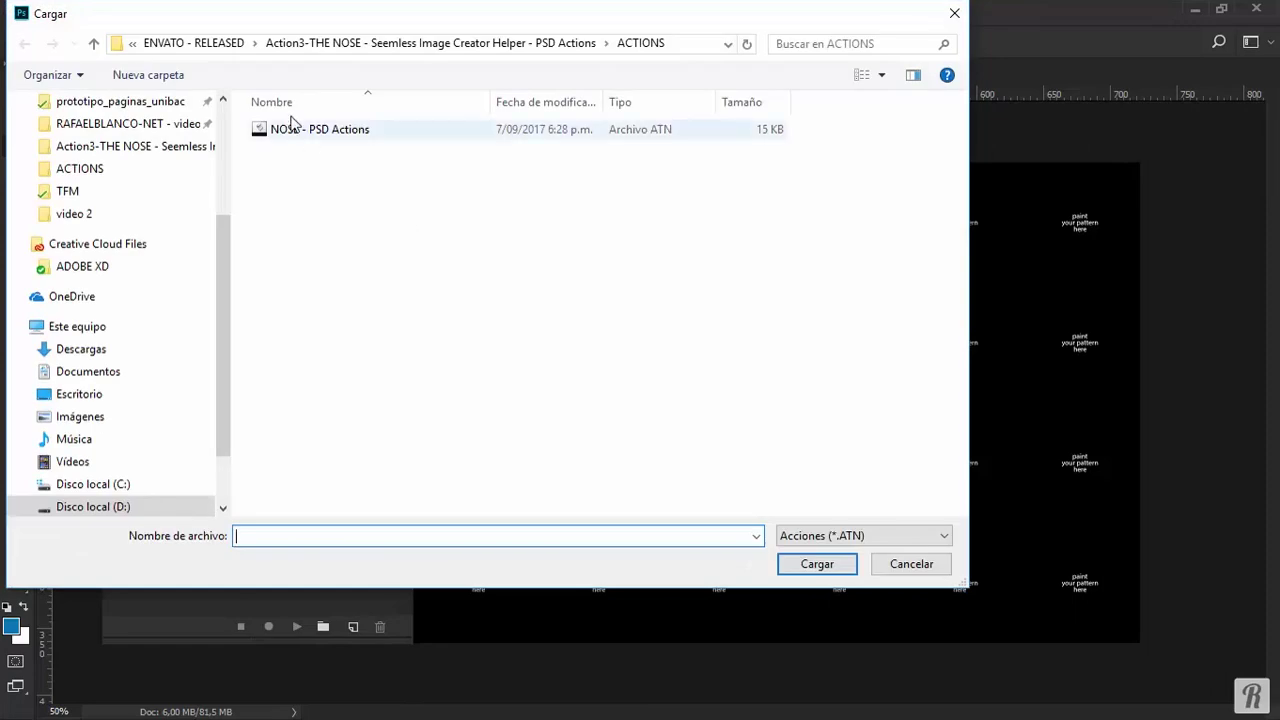
{"action": "left_click", "coordinate": [266, 132]}
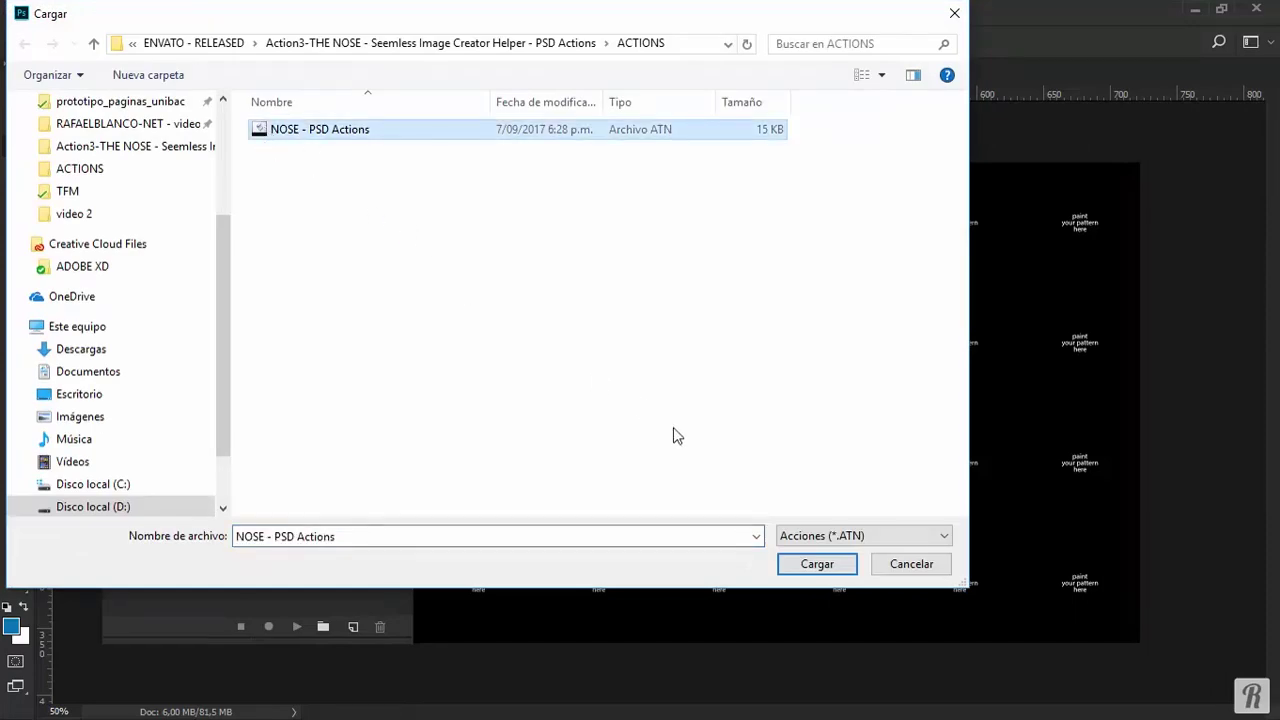
{"action": "left_click", "coordinate": [796, 566]}
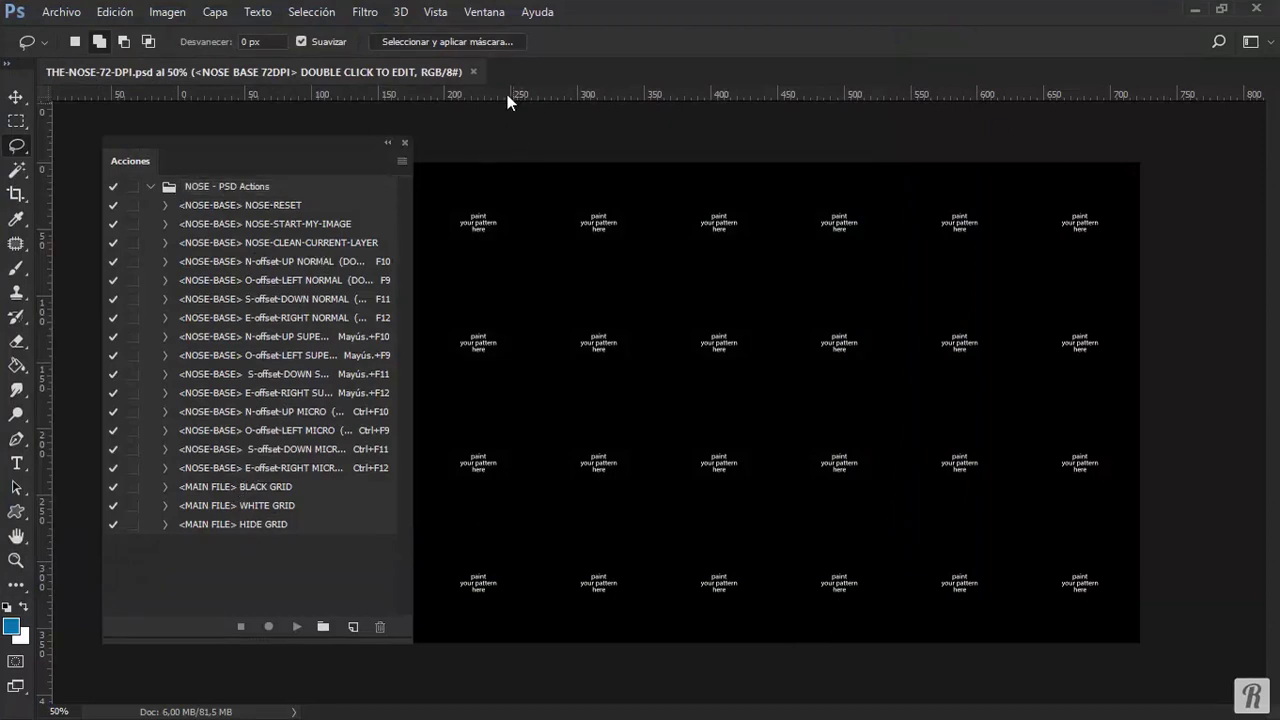
Show the Layers panel and dock it along the workspace's side edge.
{"action": "left_click", "coordinate": [484, 11]}
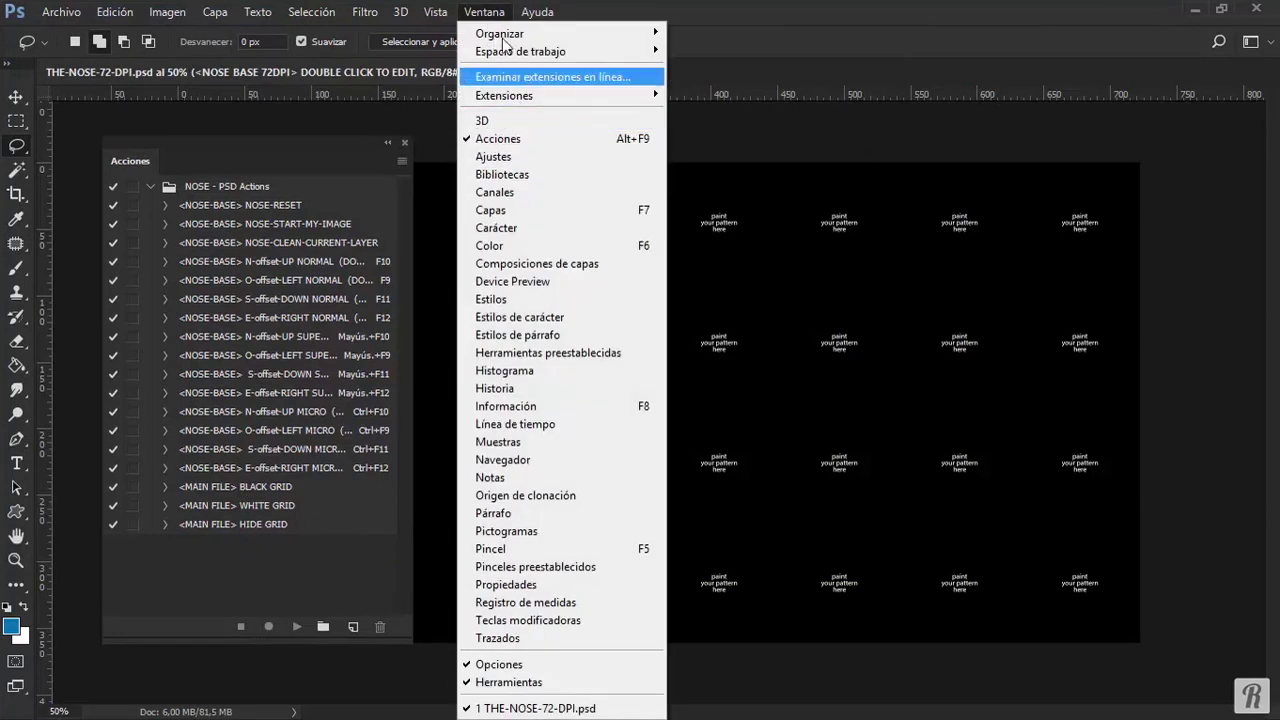
{"action": "left_click", "coordinate": [543, 210]}
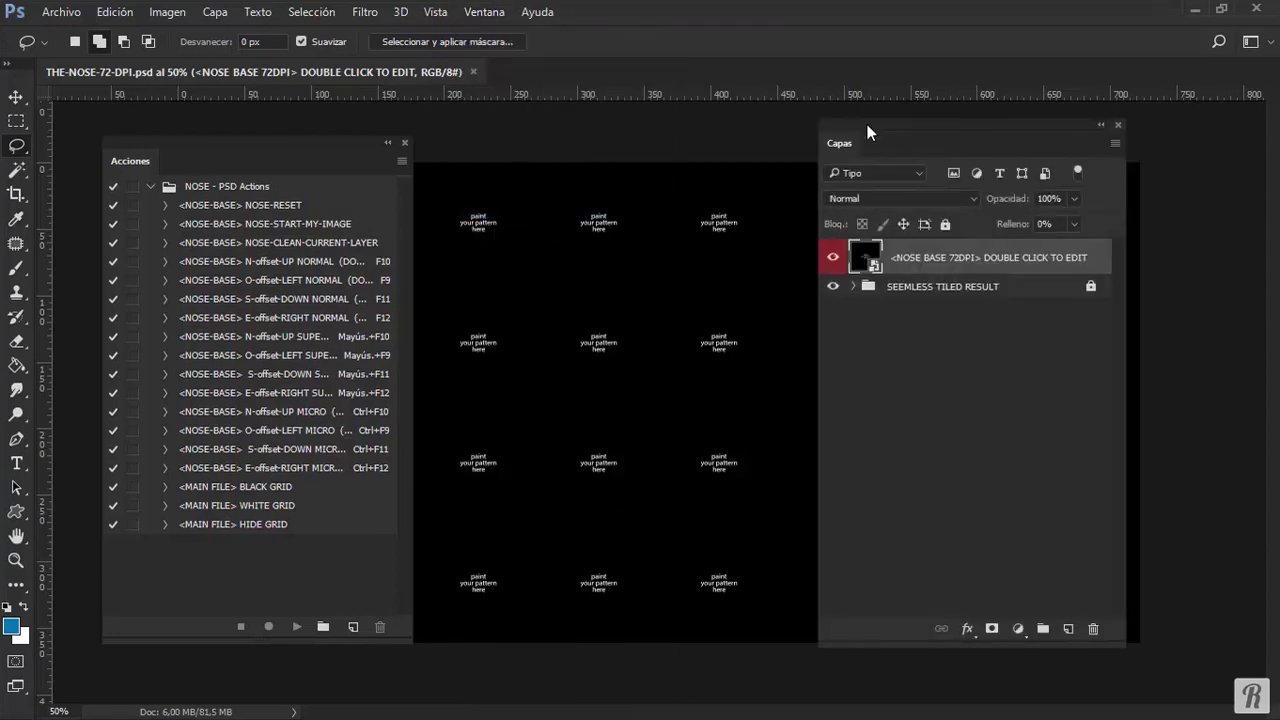
{"action": "left_click_drag", "start_coordinate": [867, 125], "coordinate": [1277, 176]}
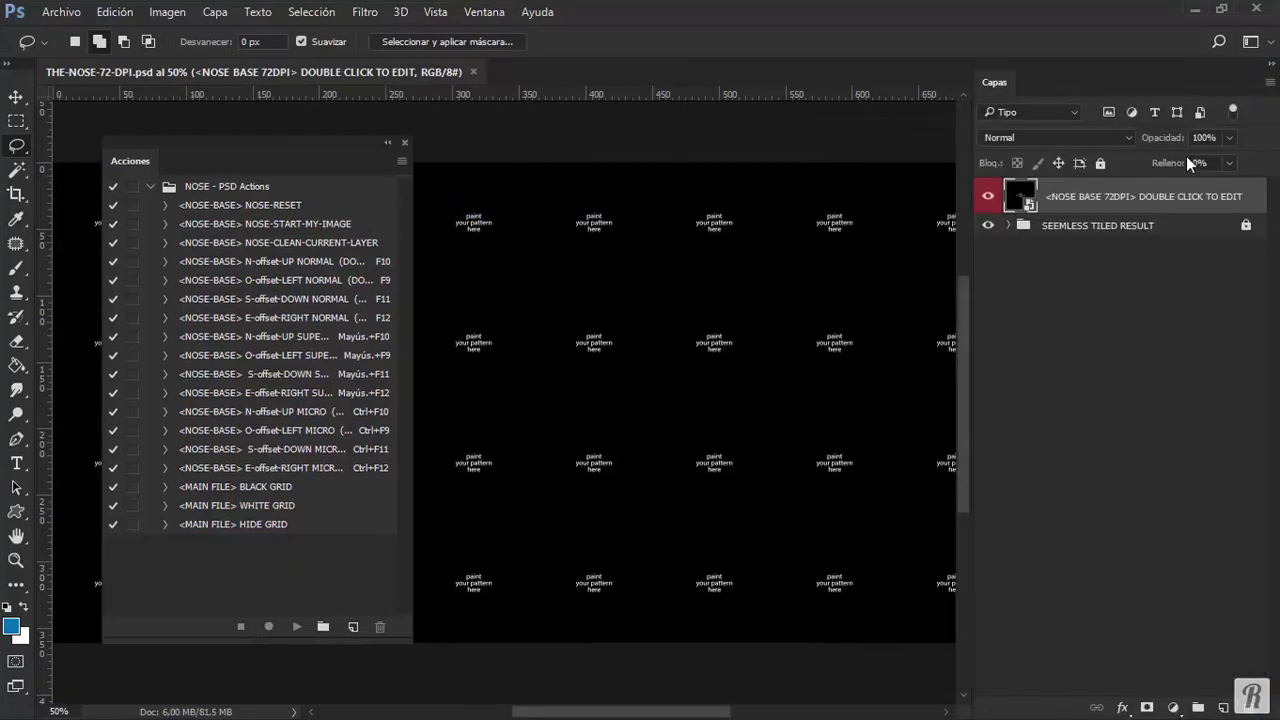
Open the <NOSE BASE 72DPI> smart object for editing and float it in a small window at 66.67% below the layer list.
{"action": "double_click", "coordinate": [1018, 196]}
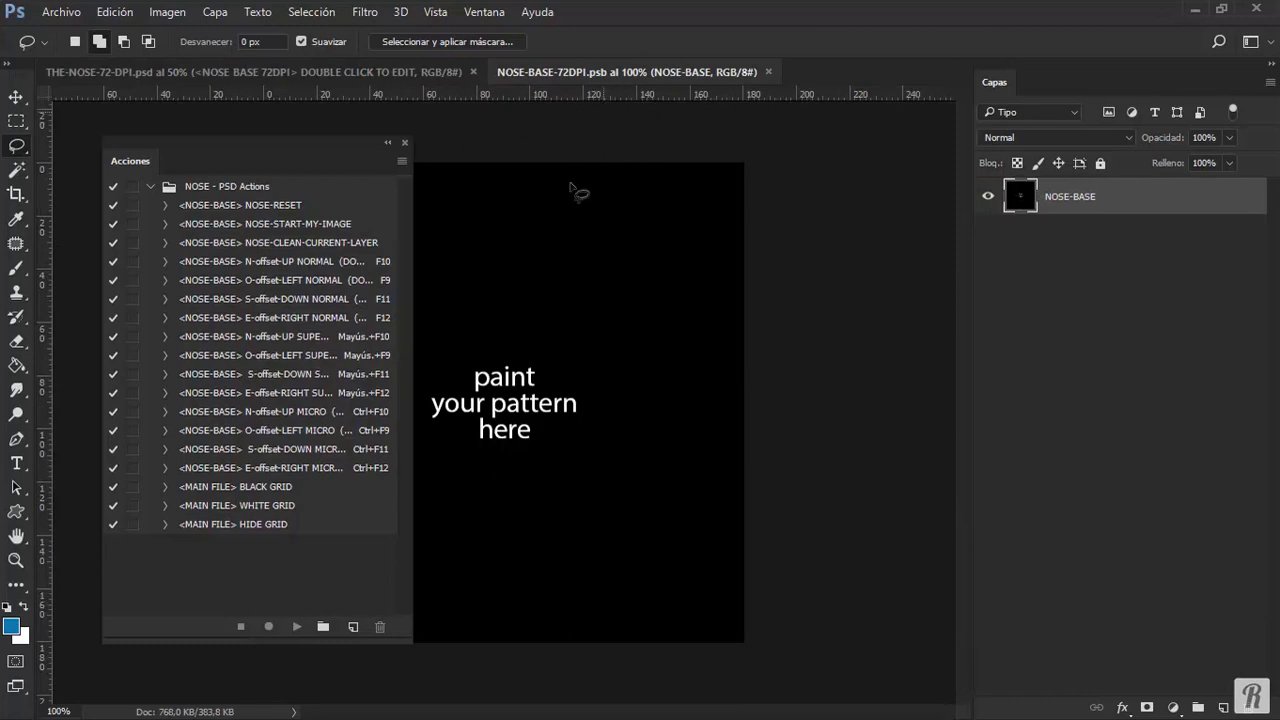
{"action": "left_click_drag", "start_coordinate": [505, 72], "coordinate": [591, 190]}
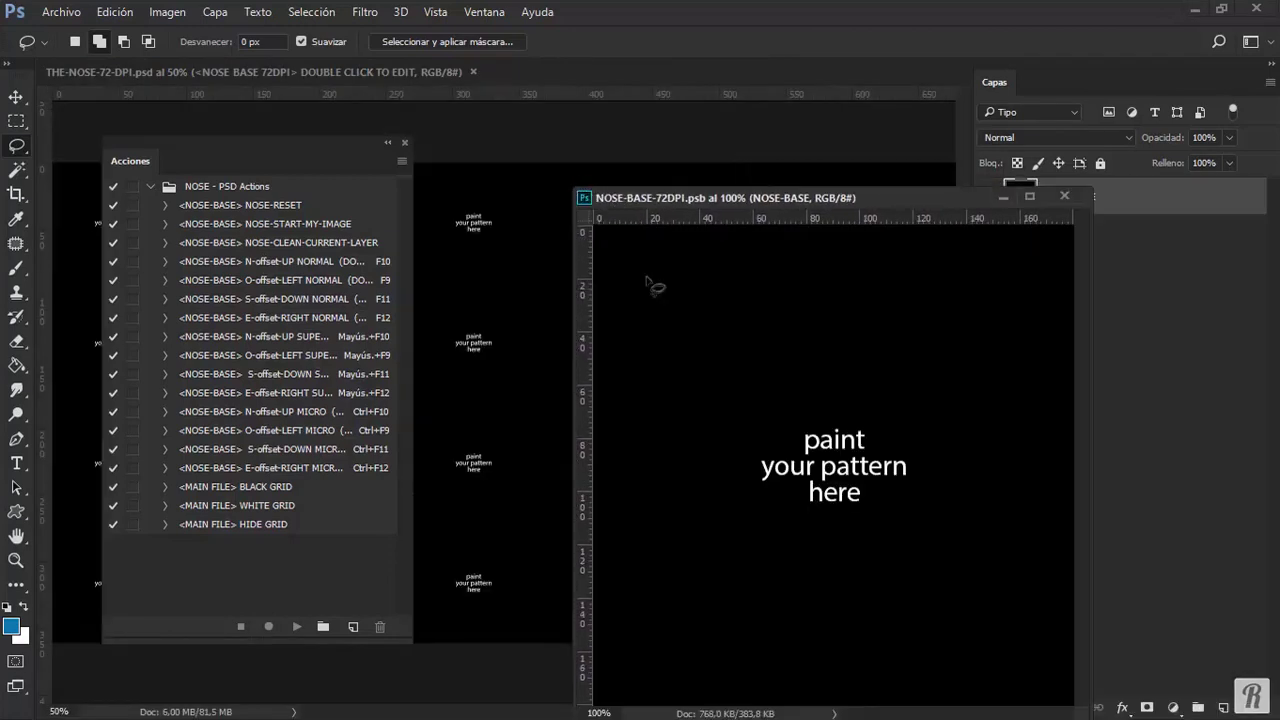
{"action": "key", "text": "z"}
{"action": "left_click", "coordinate": [717, 371], "text": "alt"}
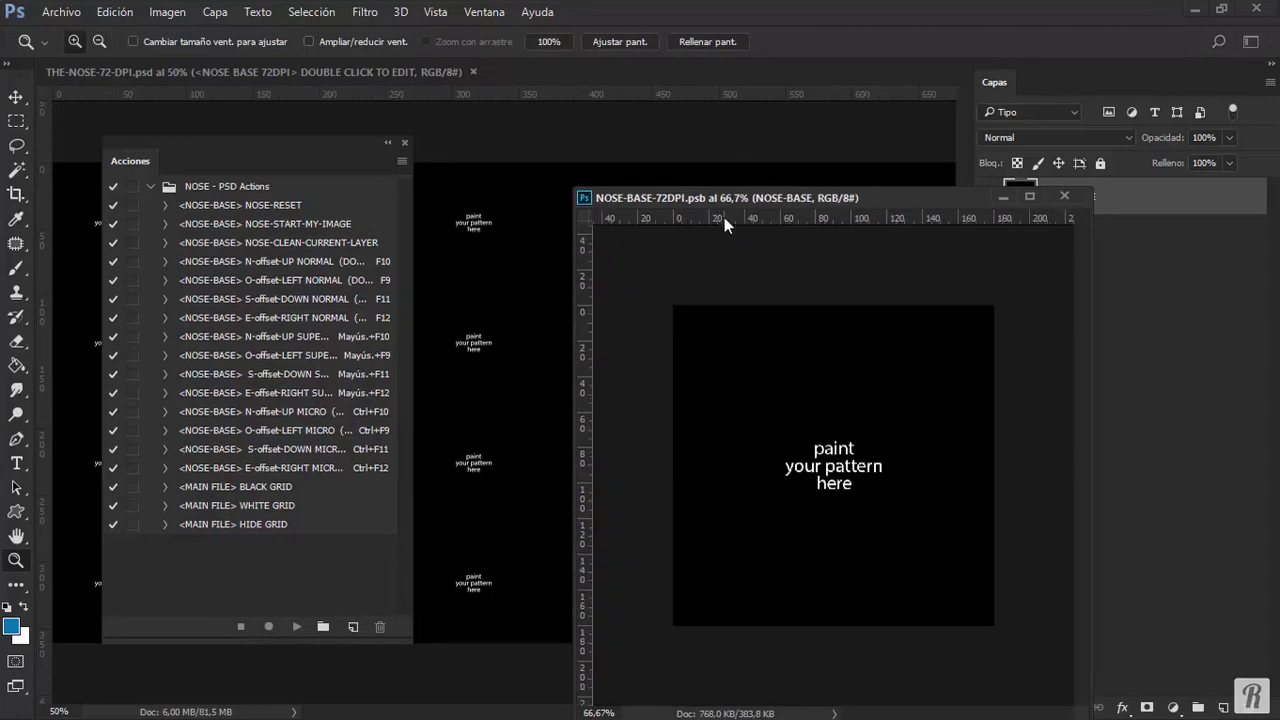
{"action": "left_click_drag", "start_coordinate": [728, 200], "coordinate": [845, 201]}
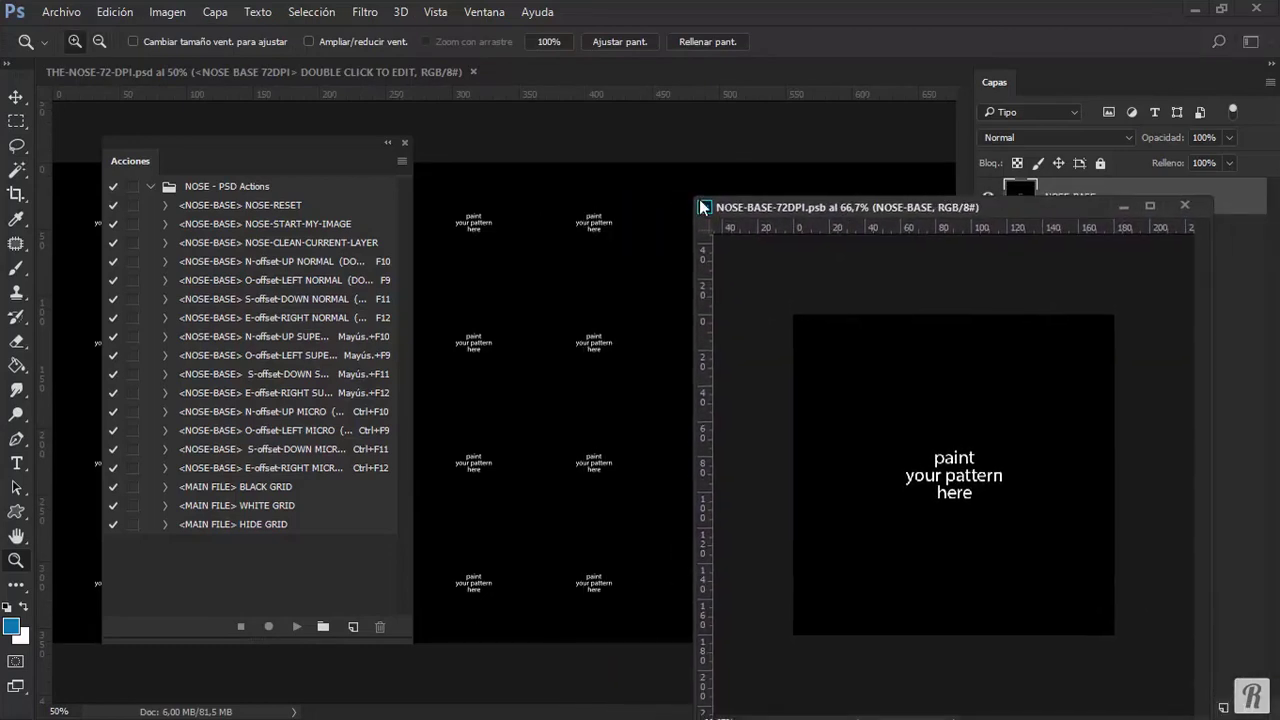
{"action": "left_click_drag", "start_coordinate": [697, 199], "coordinate": [927, 293]}
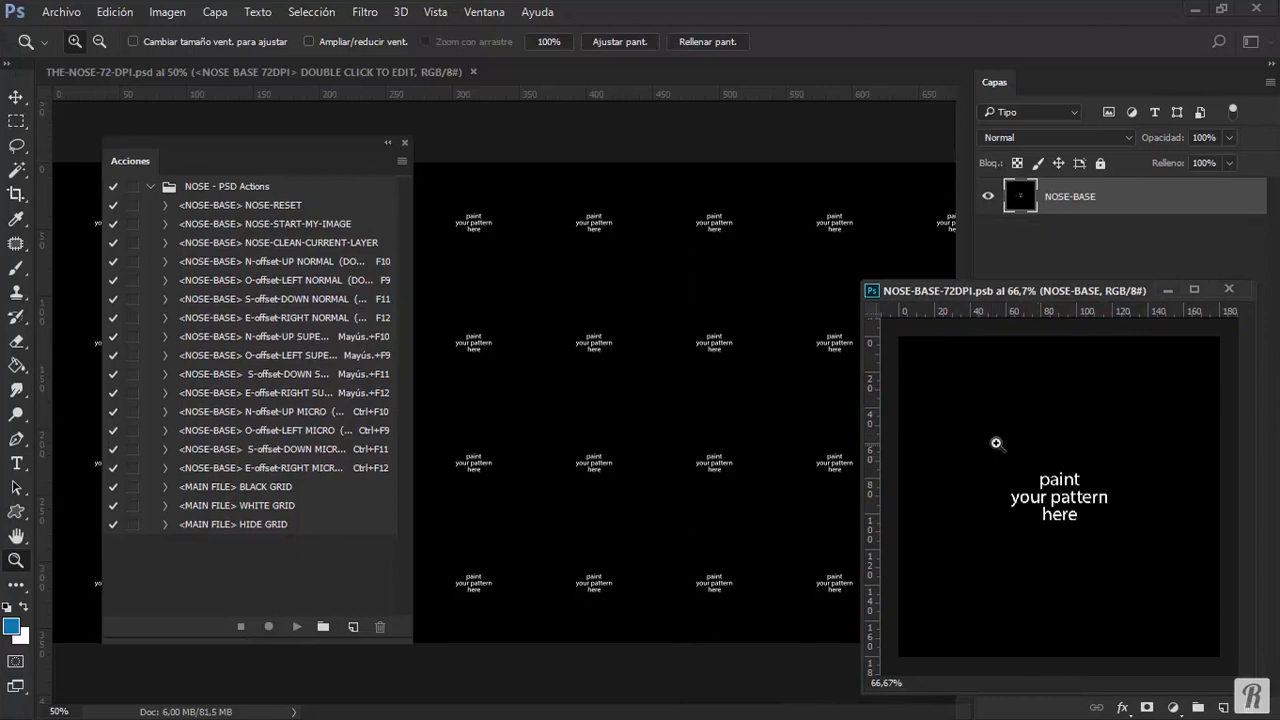
Show THE-NOSE-72-DPI.psd at 100% without rulers, and move and shrink the Actions panel to uncover more of the tiles.
{"action": "left_click", "coordinate": [310, 70]}
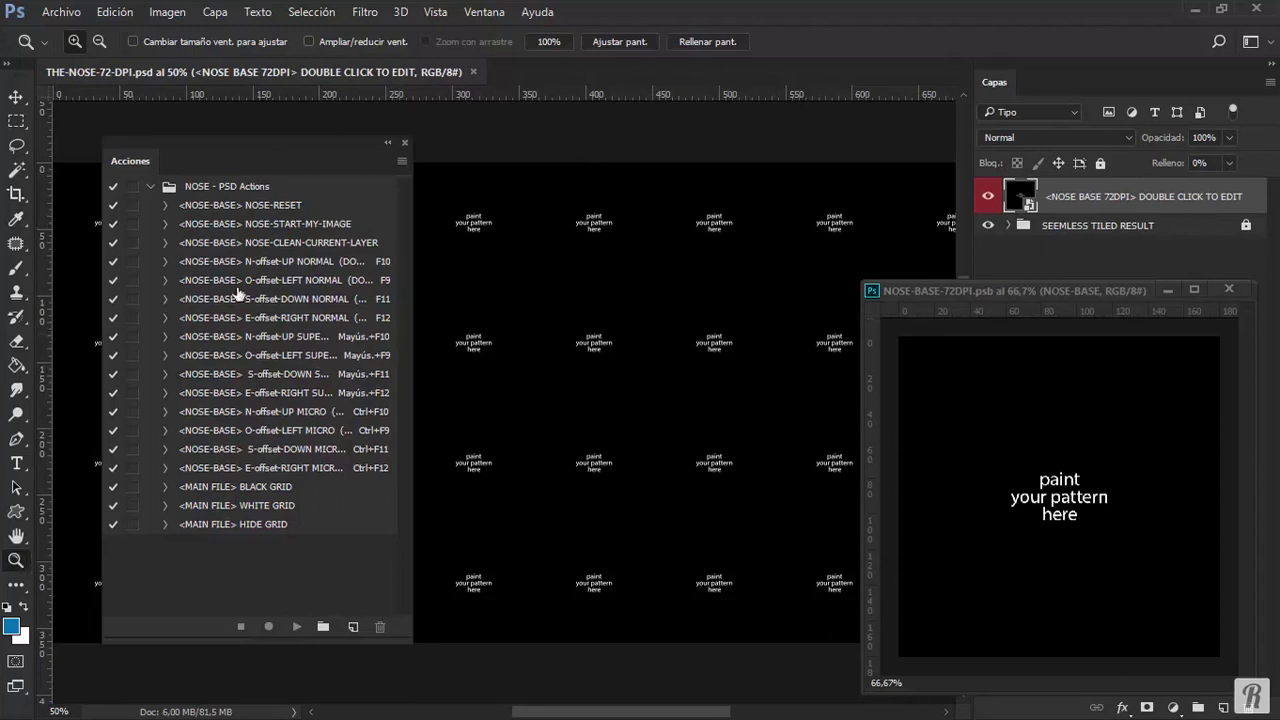
{"action": "left_click", "coordinate": [552, 42]}
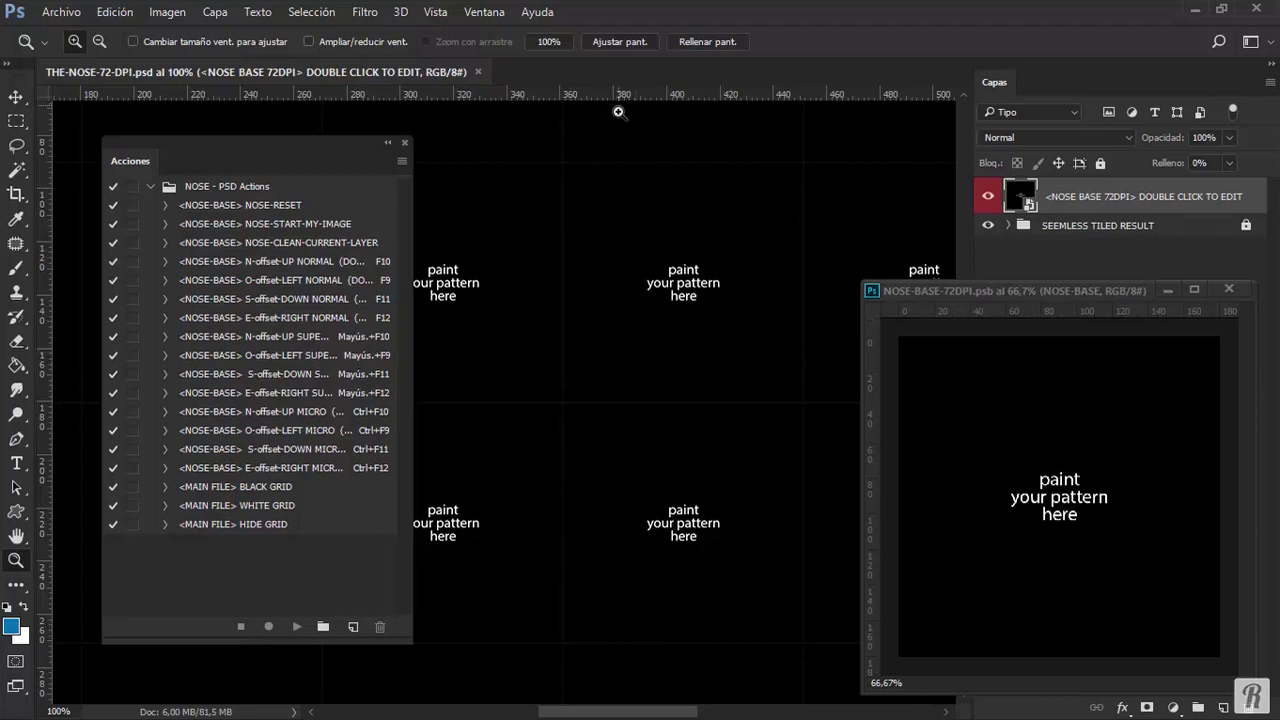
{"action": "key", "text": "ctrl+r"}
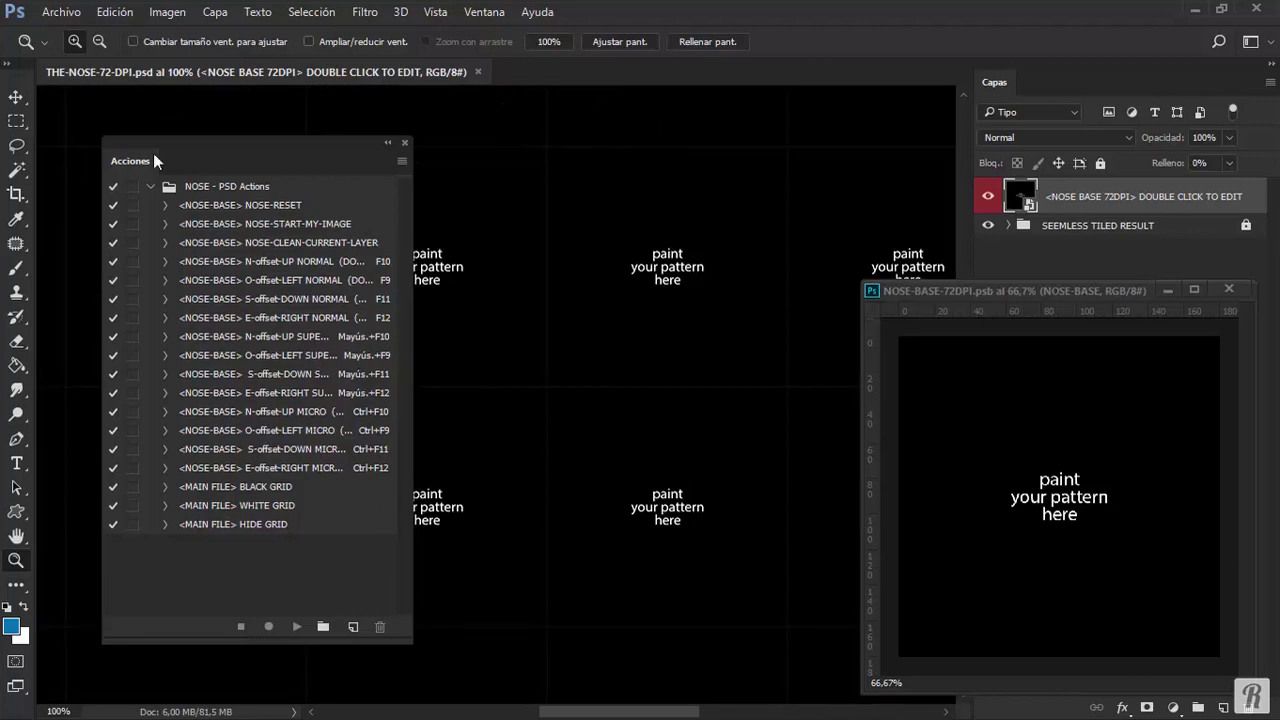
{"action": "left_click_drag", "start_coordinate": [247, 142], "coordinate": [202, 111]}
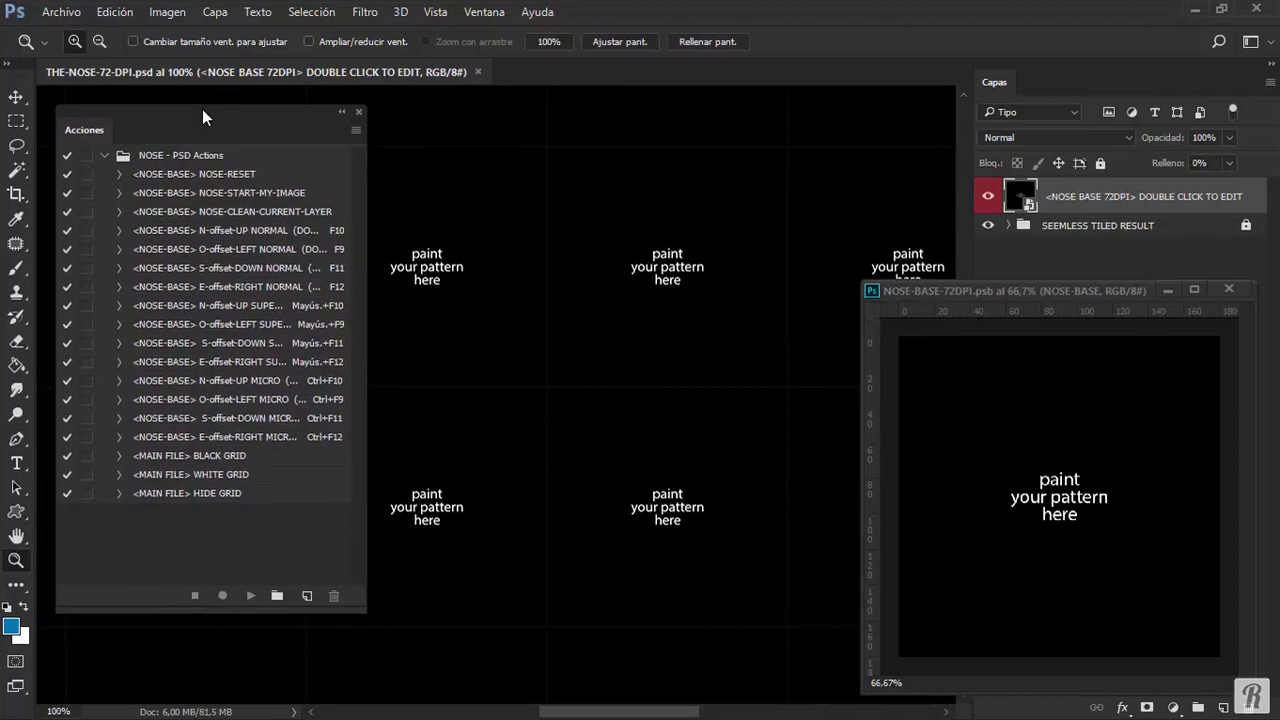
{"action": "left_click_drag", "start_coordinate": [360, 612], "coordinate": [348, 535]}
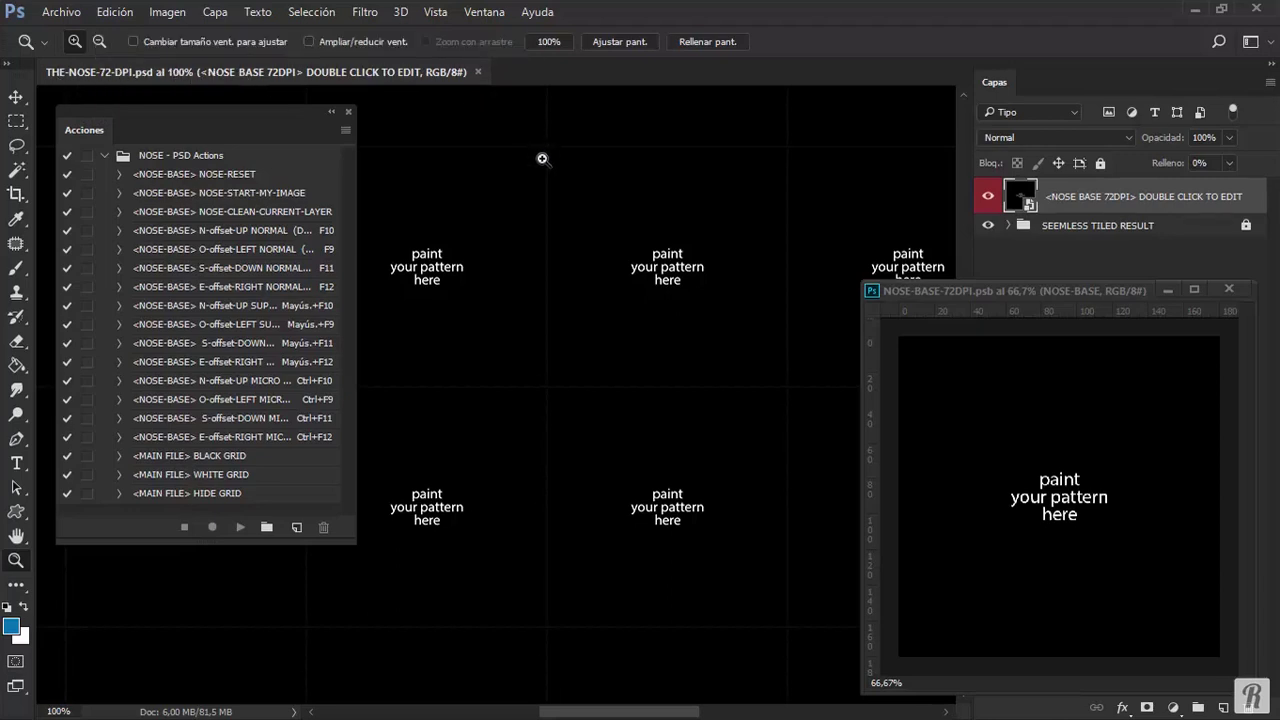
Make THE-NOSE-72-DPI.psd the active document and run the <MAIN FILE> BLACK GRID action on it.
{"action": "left_click", "coordinate": [953, 293]}
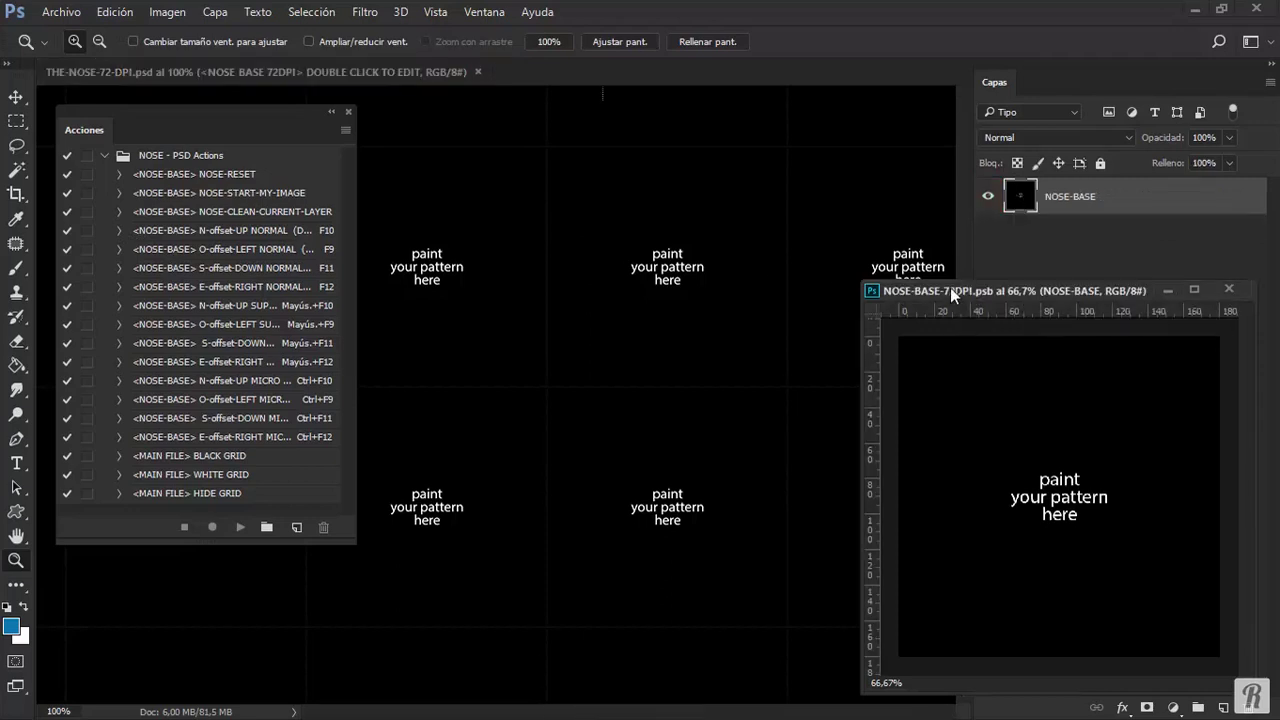
{"action": "left_click", "coordinate": [359, 66]}
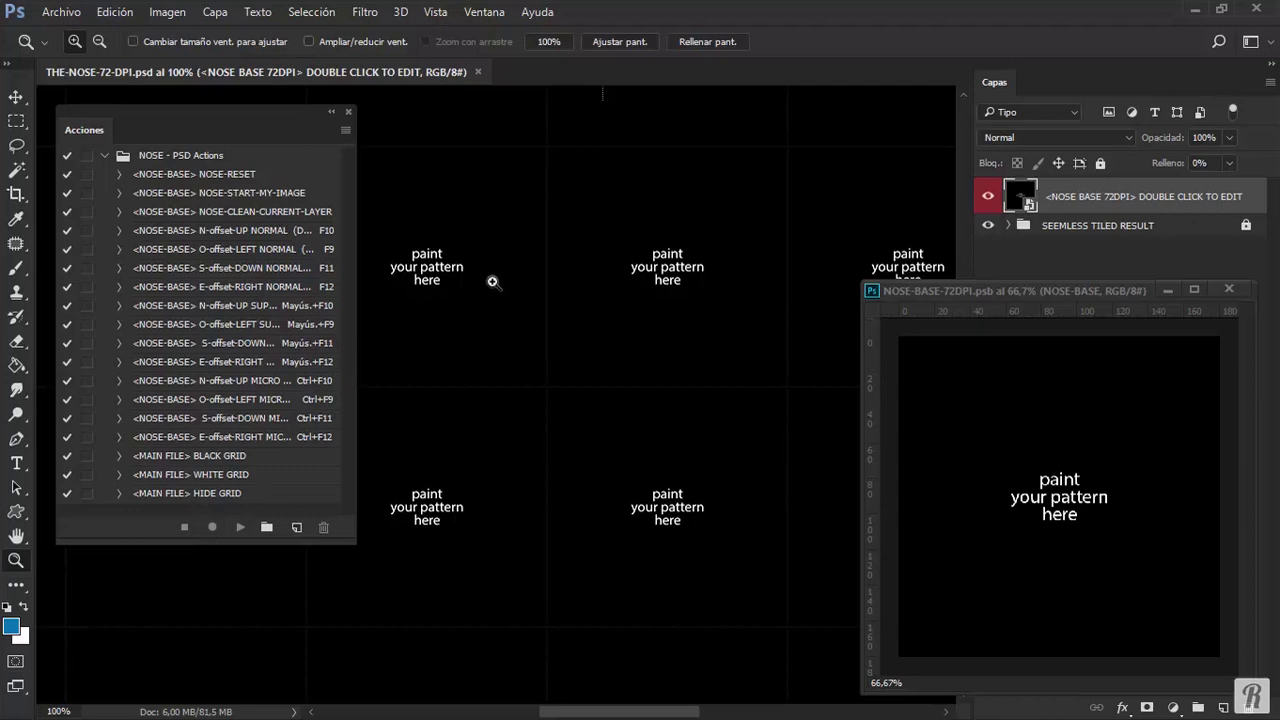
{"action": "left_click", "coordinate": [203, 458]}
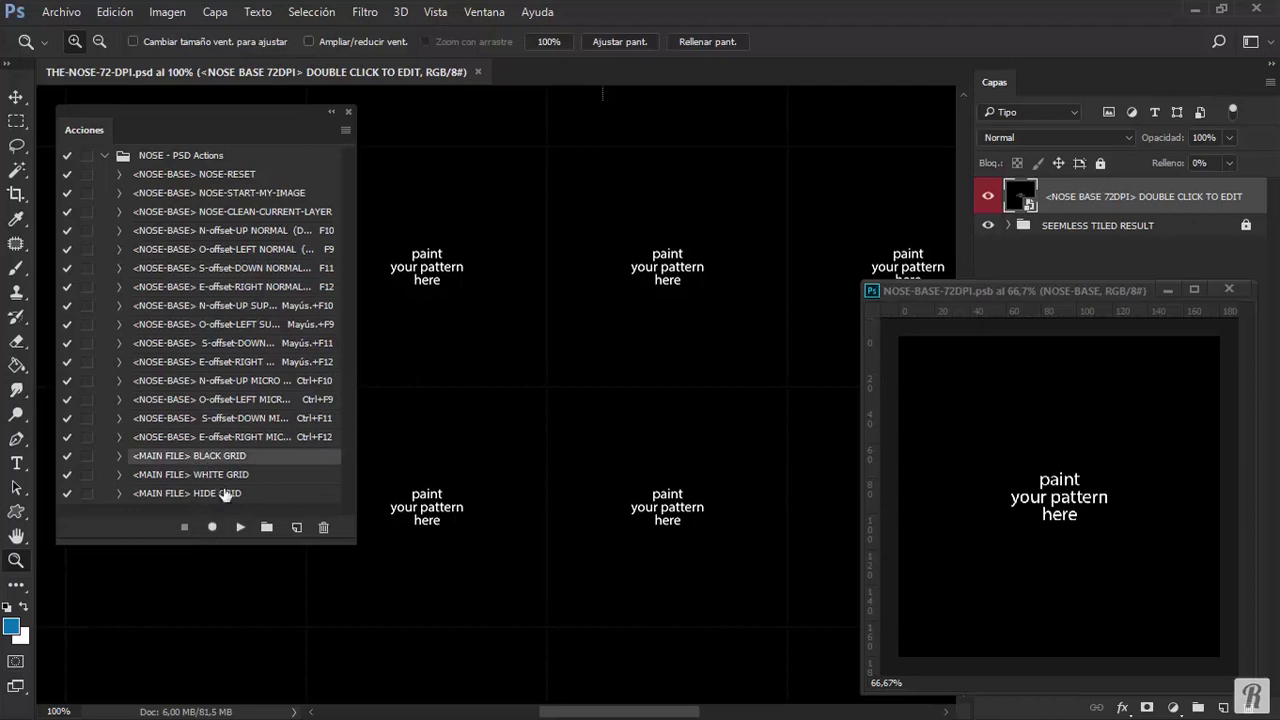
{"action": "left_click", "coordinate": [241, 527]}
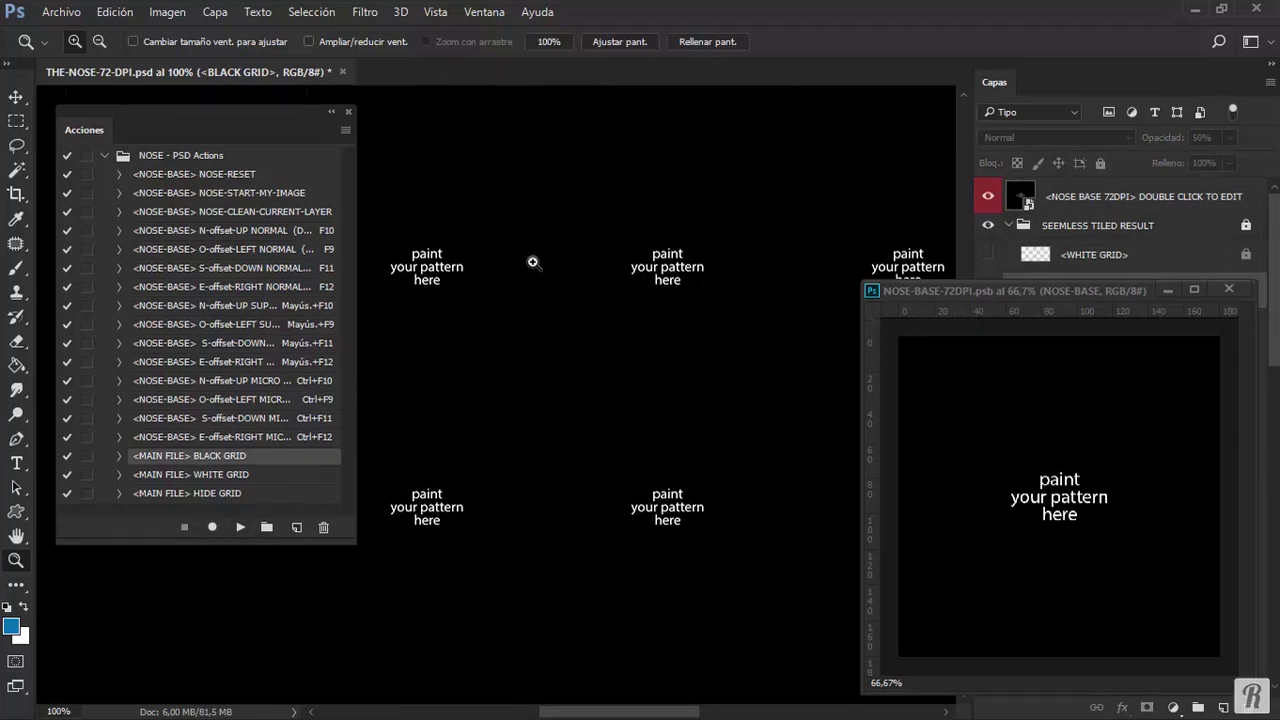
Show the tile borders with the <MAIN FILE> WHITE GRID action, and remove them with the HIDE GRID action.
{"action": "left_click", "coordinate": [247, 476]}
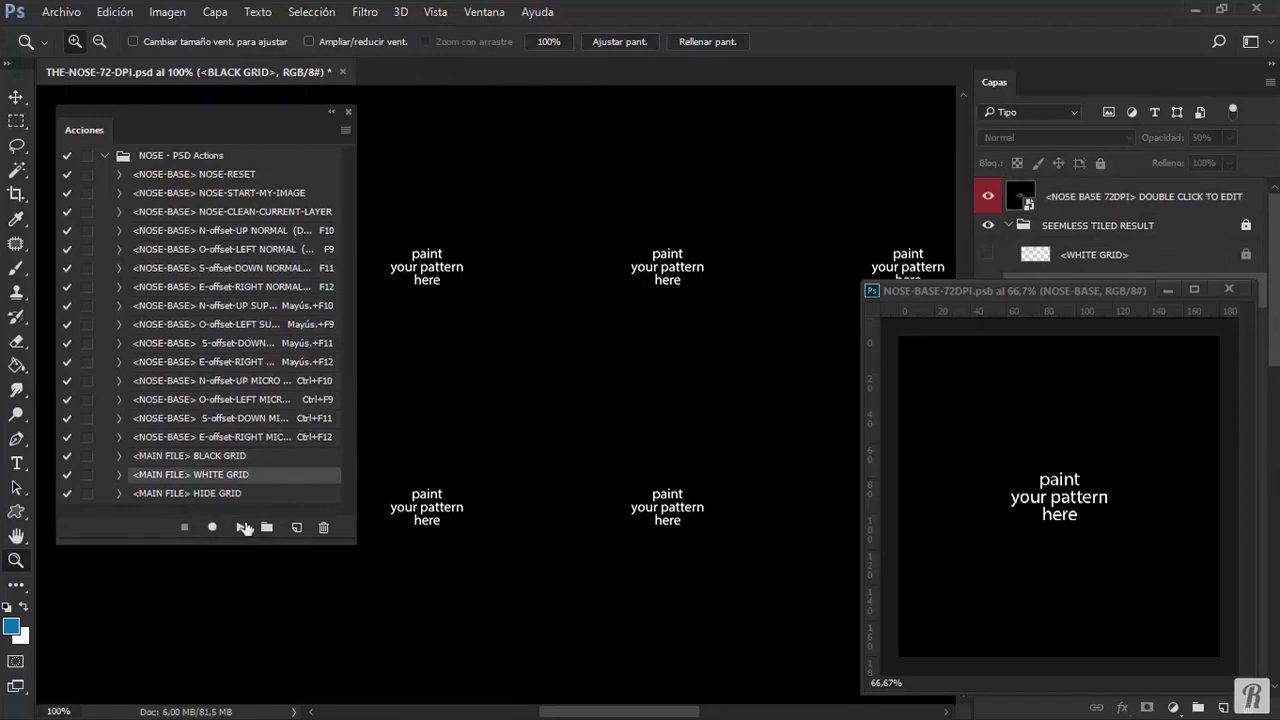
{"action": "left_click", "coordinate": [241, 527]}
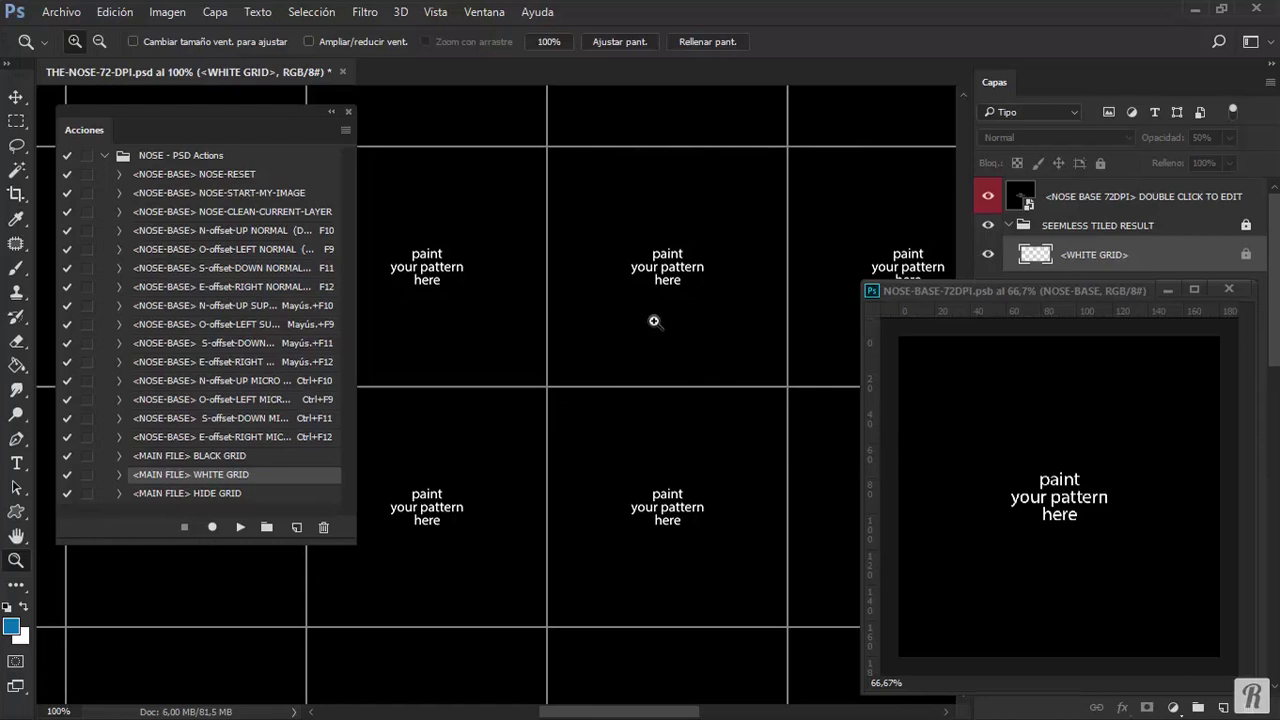
{"action": "left_click", "coordinate": [218, 495]}
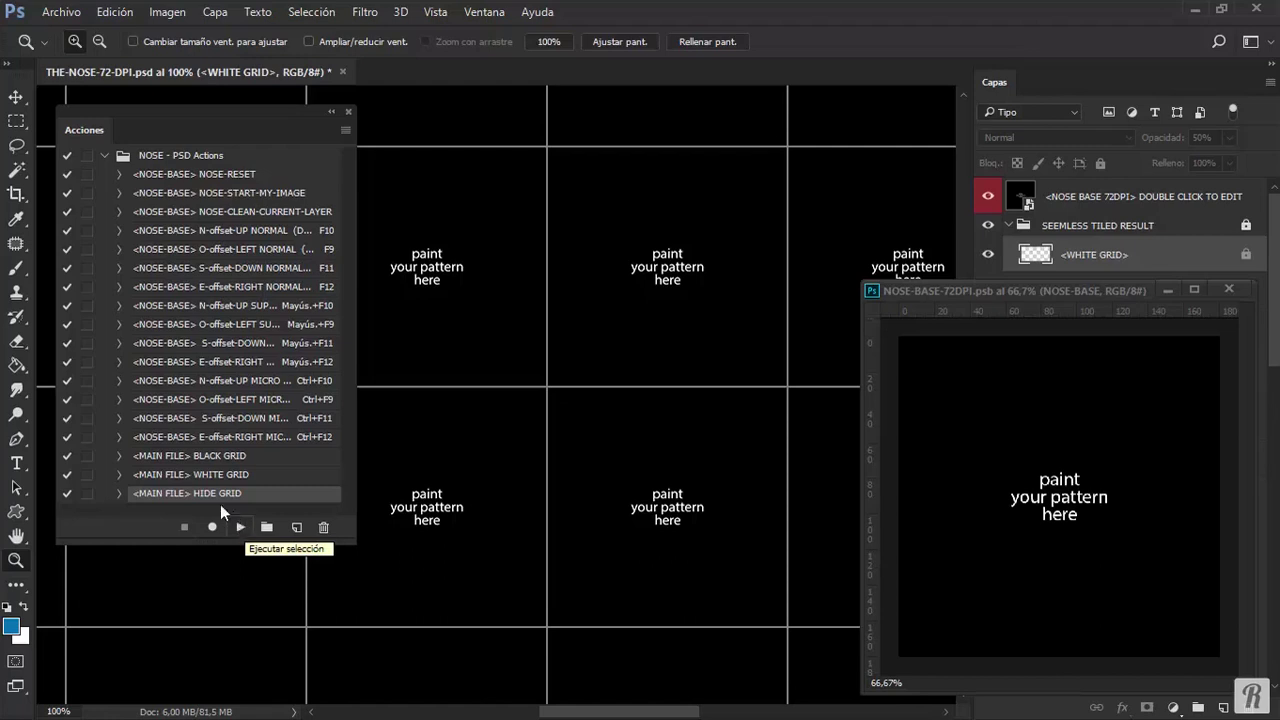
{"action": "left_click", "coordinate": [240, 527]}
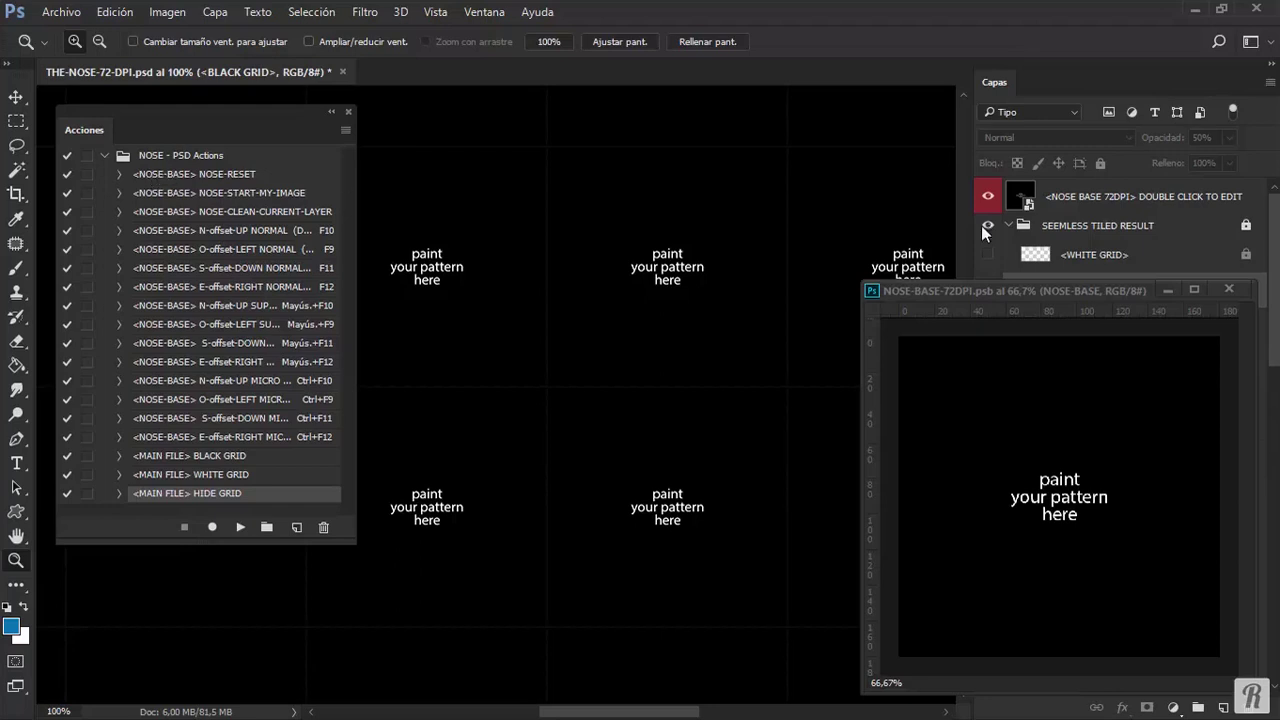
Make NOSE-BASE-72DPI.psb the active document and move the Actions panel closer to the canvas centre.
{"action": "left_click", "coordinate": [1010, 298]}
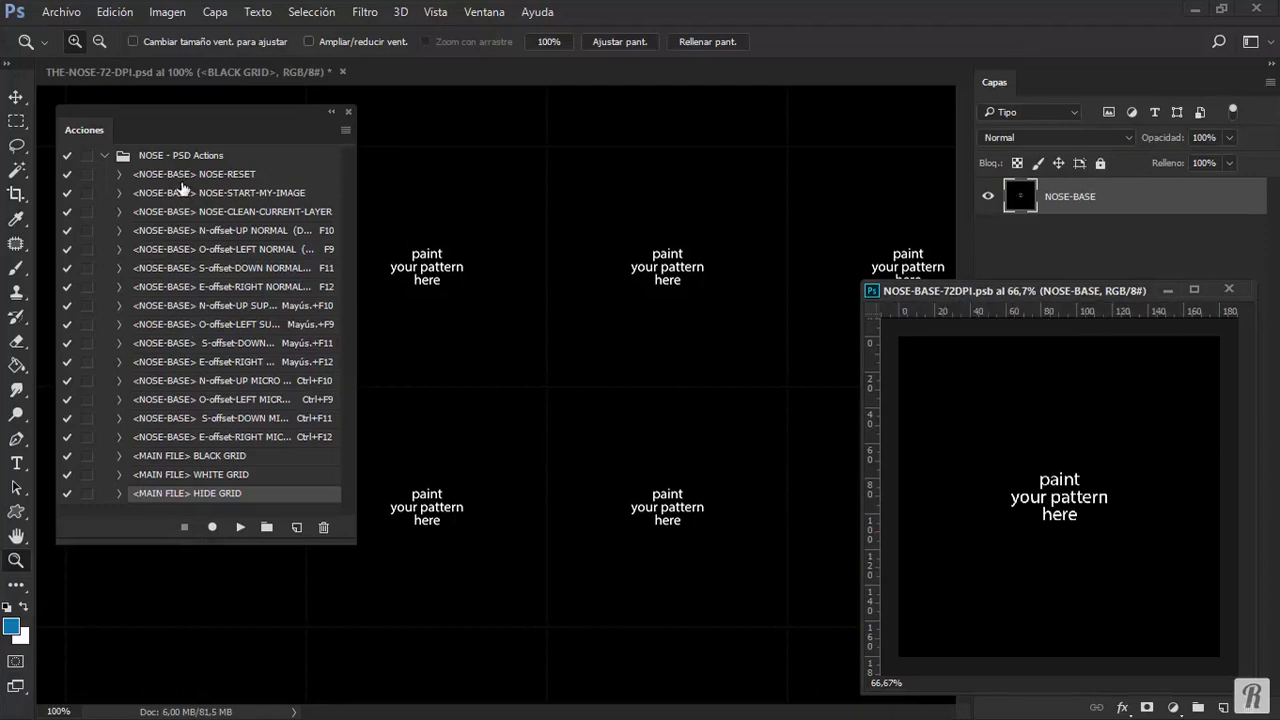
{"action": "left_click_drag", "start_coordinate": [181, 117], "coordinate": [216, 201]}
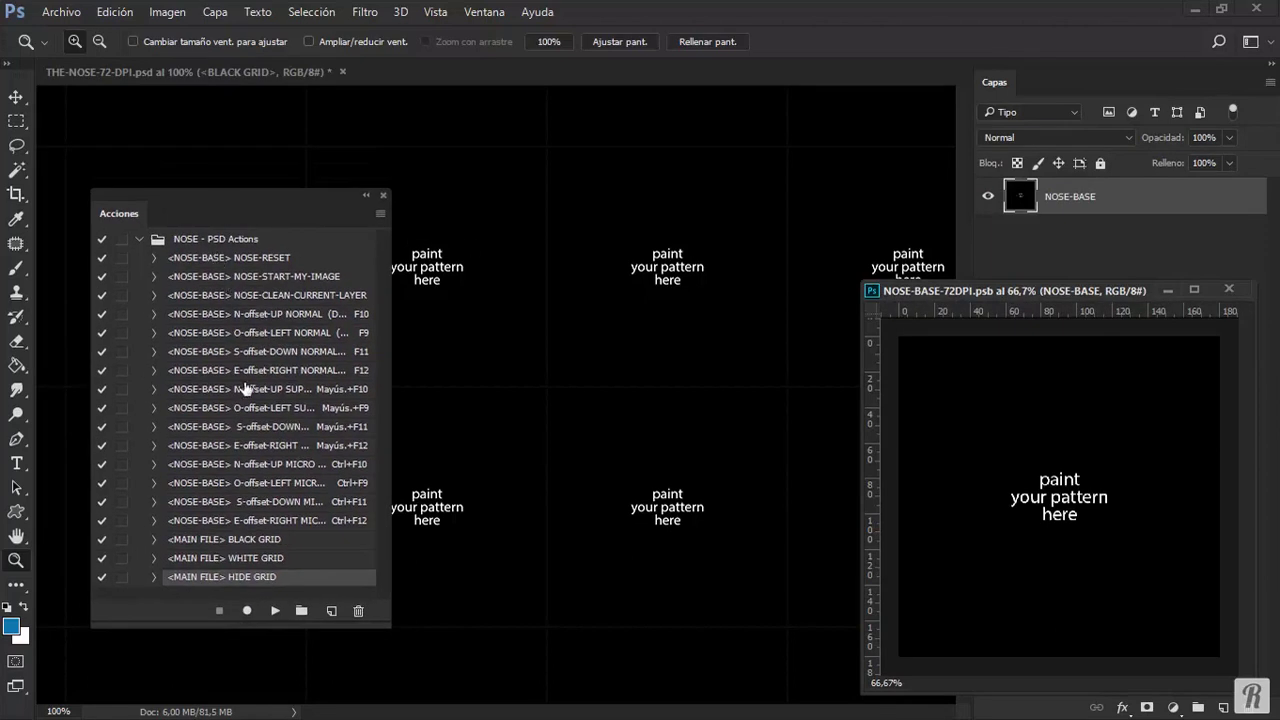
Shift the NOSE-BASE artwork off centre and scribble blue brush strokes over it, and restore the tile with the <NOSE-BASE> NOSE-RESET action.
{"action": "left_click", "coordinate": [220, 260]}
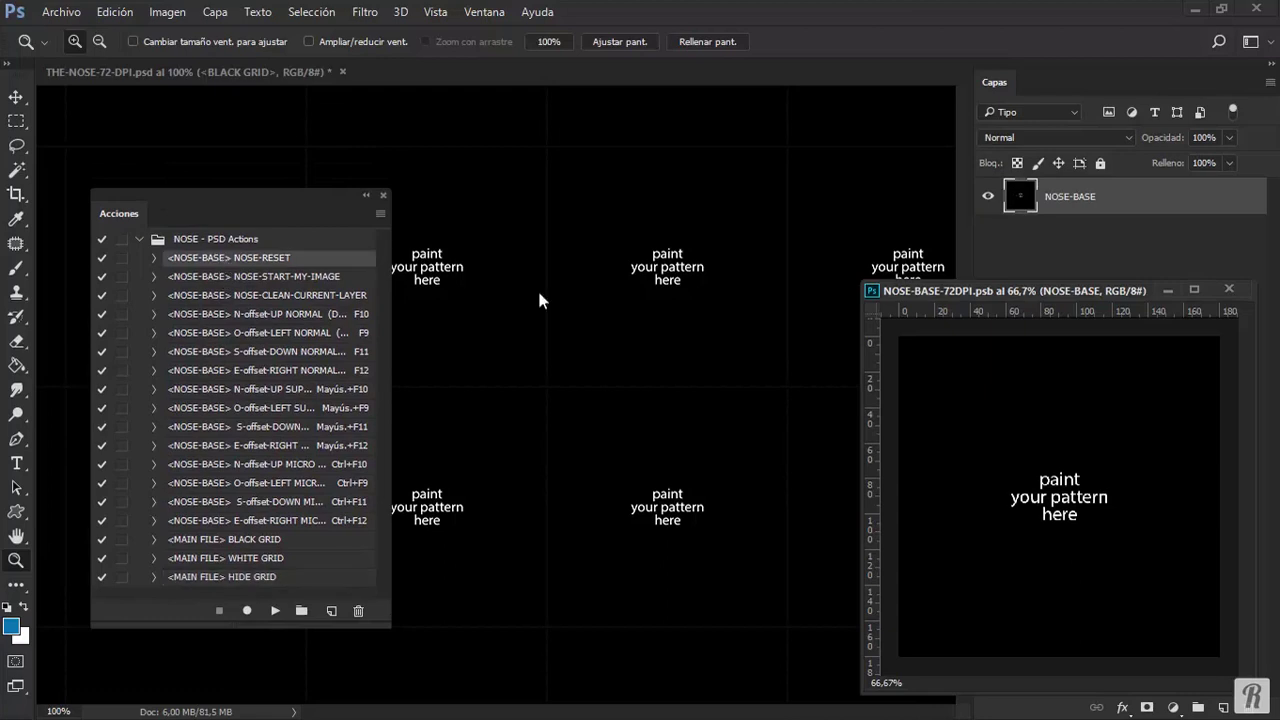
{"action": "left_click", "coordinate": [23, 93]}
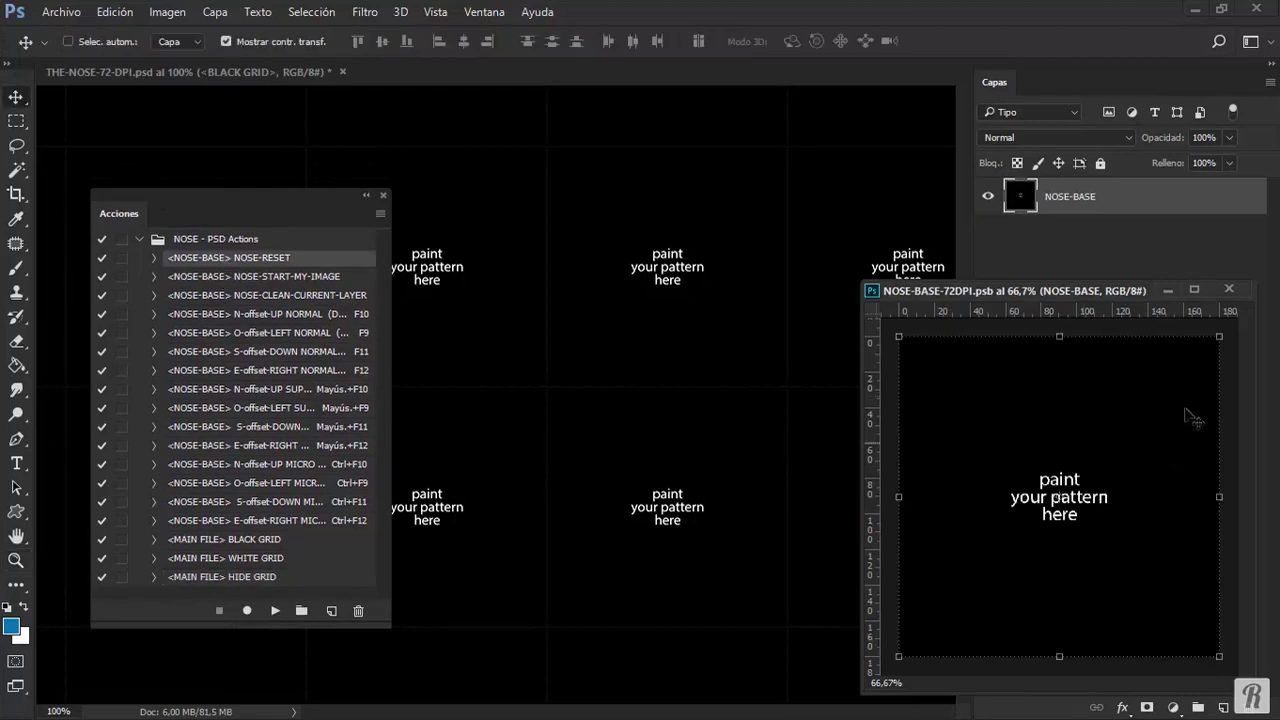
{"action": "left_click_drag", "start_coordinate": [1171, 380], "coordinate": [1059, 467]}
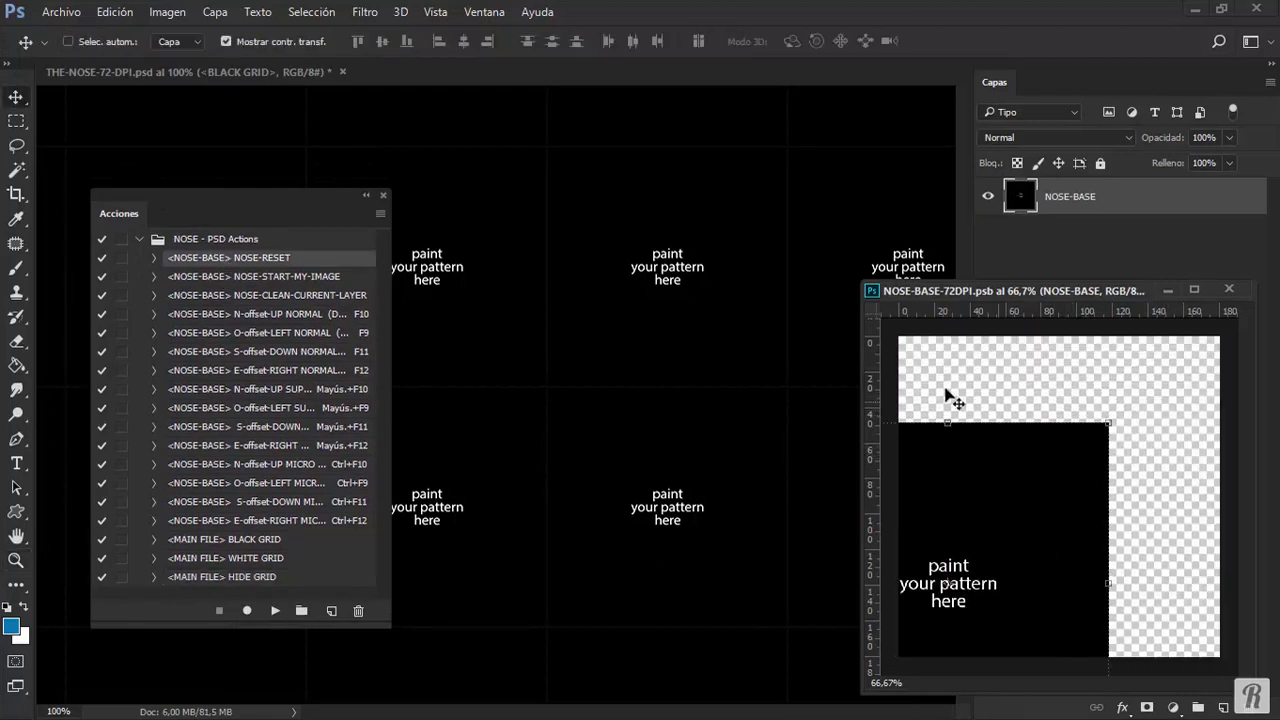
{"action": "left_click", "coordinate": [18, 267]}
{"action": "mouse_move", "coordinate": [972, 346]}
{"action": "left_mouse_down"}
{"action": "mouse_move", "coordinate": [1090, 382]}
{"action": "mouse_move", "coordinate": [1170, 532]}
{"action": "mouse_move", "coordinate": [1000, 552]}
{"action": "mouse_move", "coordinate": [962, 603]}
{"action": "left_mouse_up"}
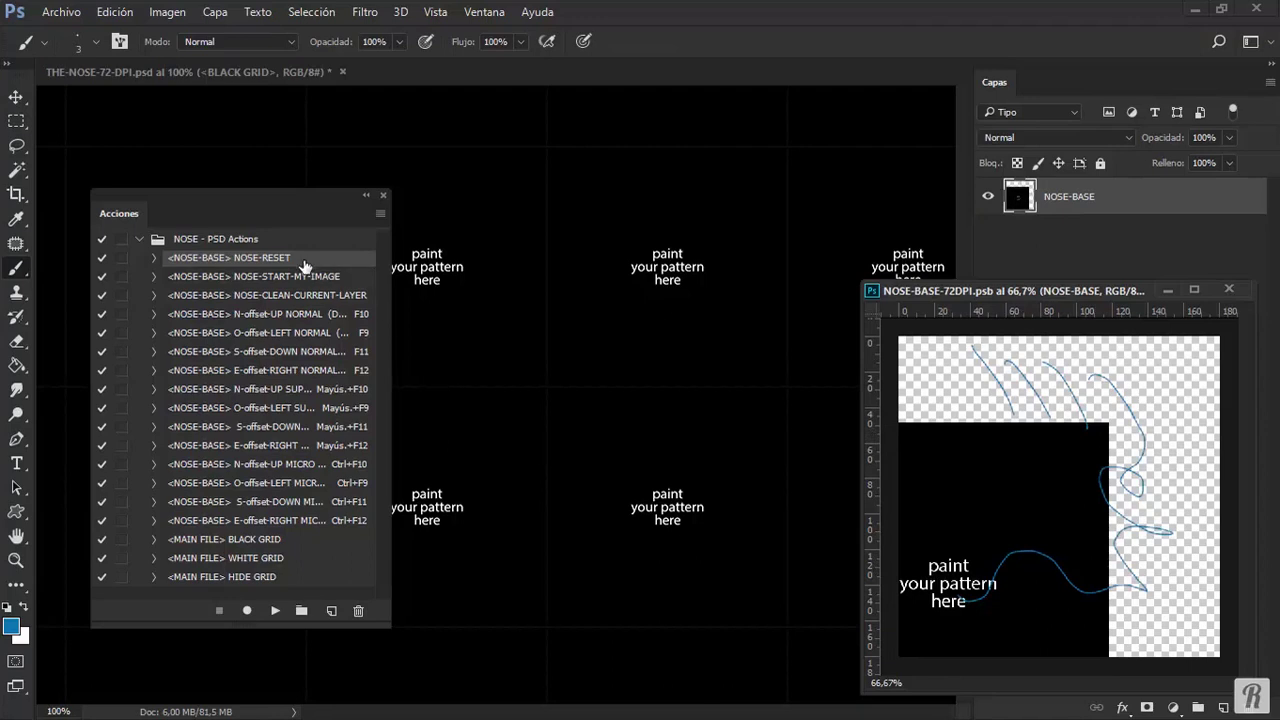
{"action": "left_click", "coordinate": [275, 610]}
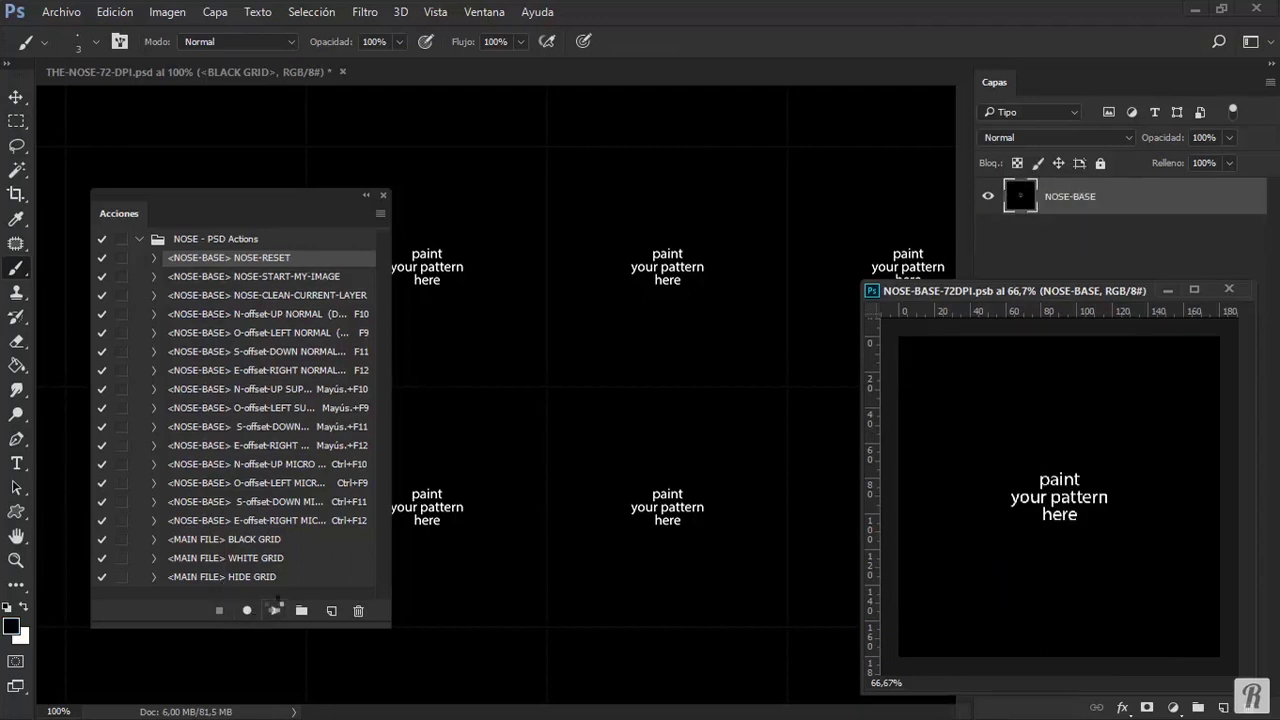
Place the Watermelon image from the desktop (Escritorio) as an embedded element in NOSE-BASE-72DPI.psb.
{"action": "left_click", "coordinate": [250, 277]}
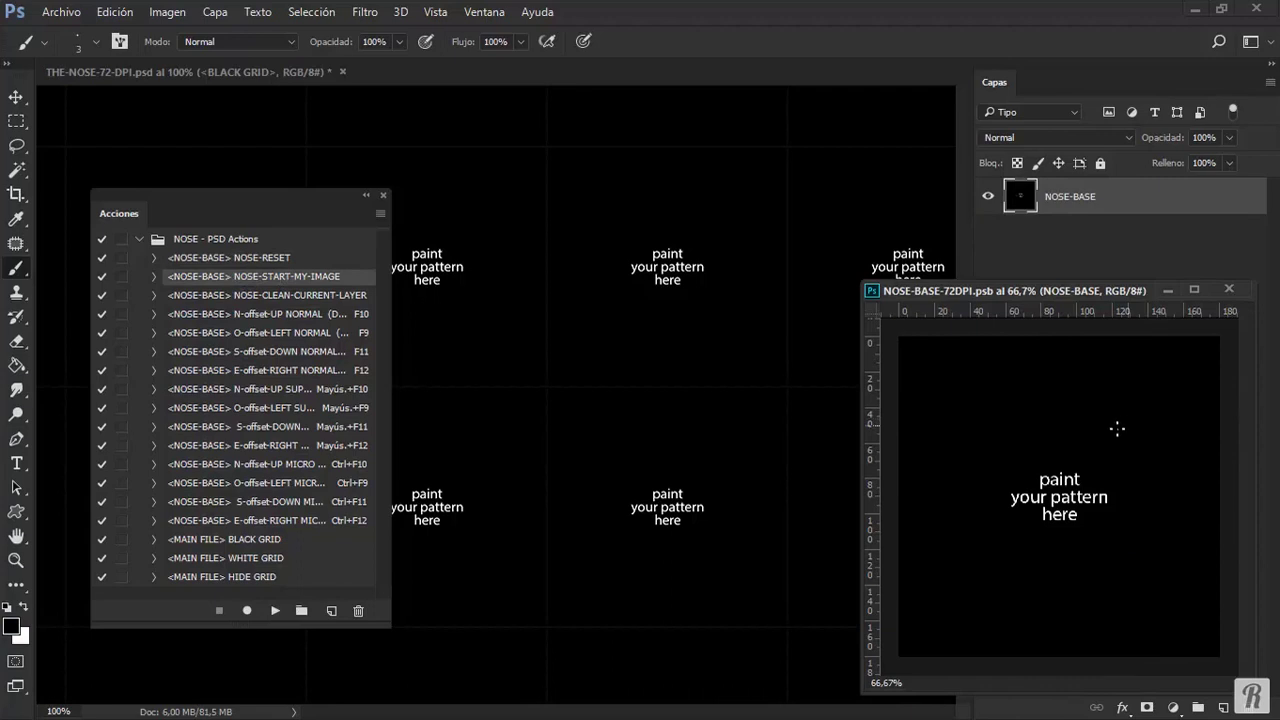
{"action": "left_click", "coordinate": [61, 11]}
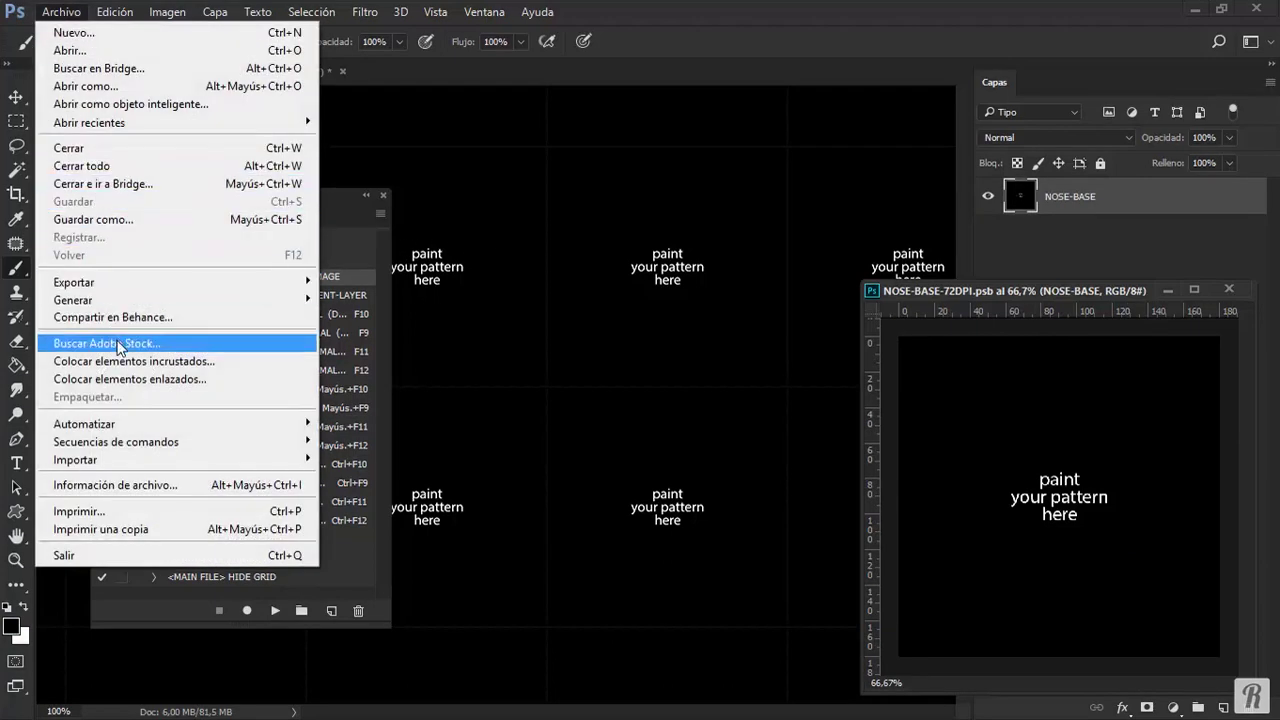
{"action": "left_click", "coordinate": [203, 356]}
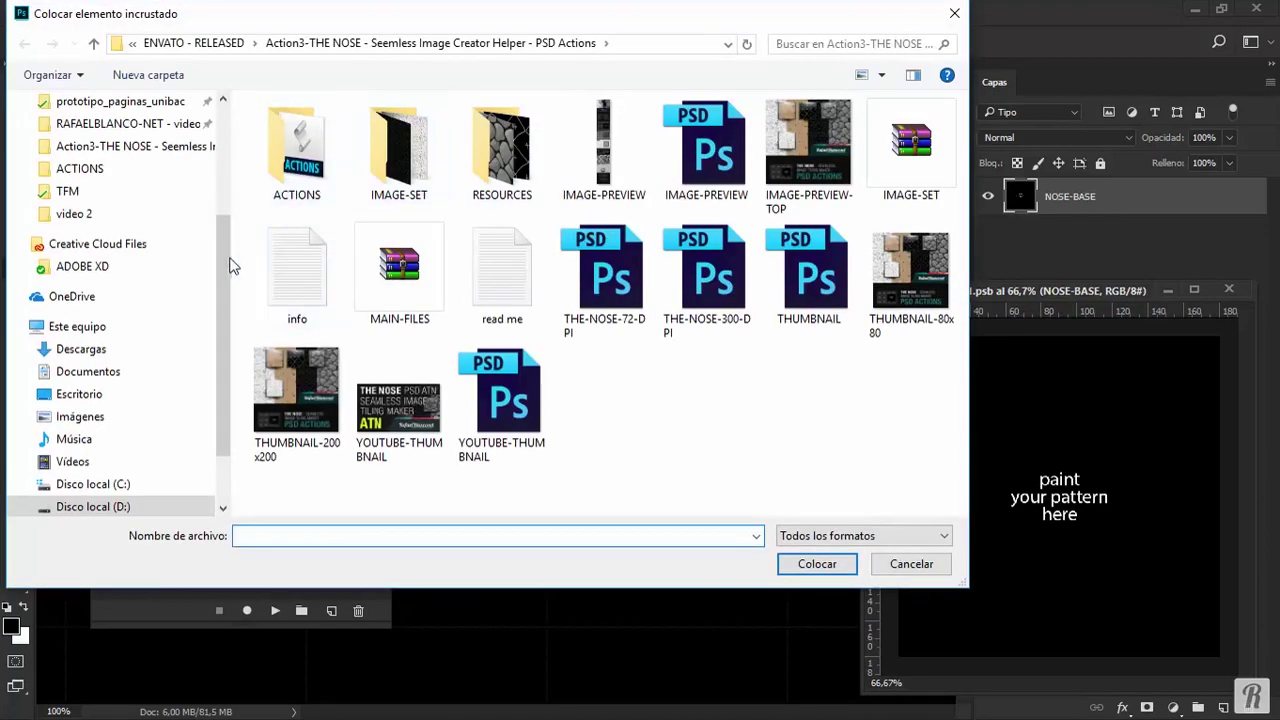
{"action": "left_click_drag", "start_coordinate": [224, 265], "coordinate": [234, 119]}
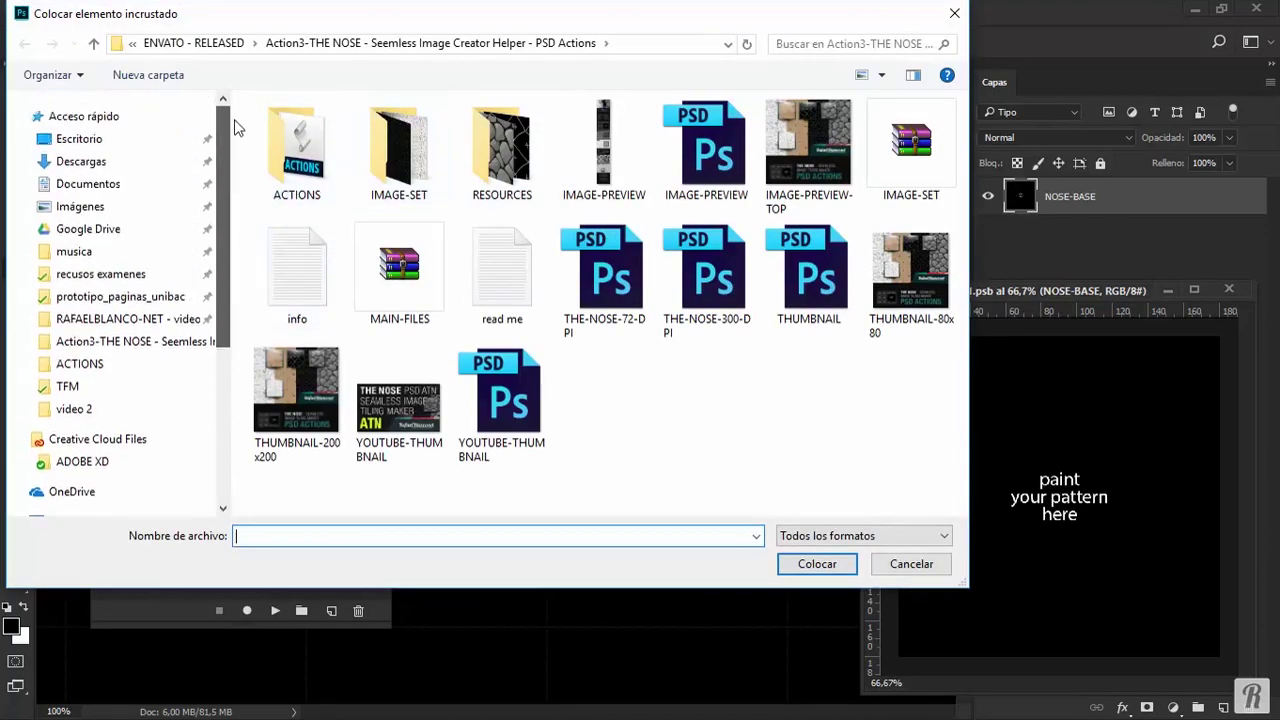
{"action": "left_click", "coordinate": [155, 138]}
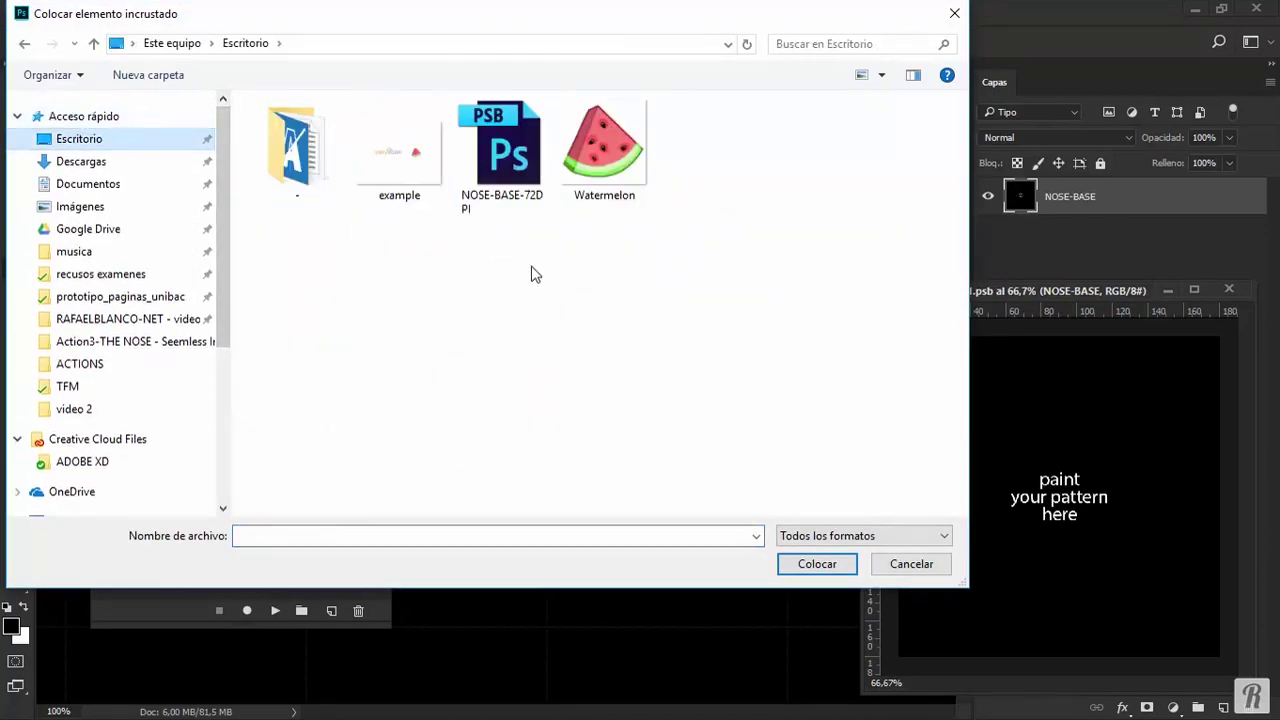
{"action": "left_click", "coordinate": [603, 150]}
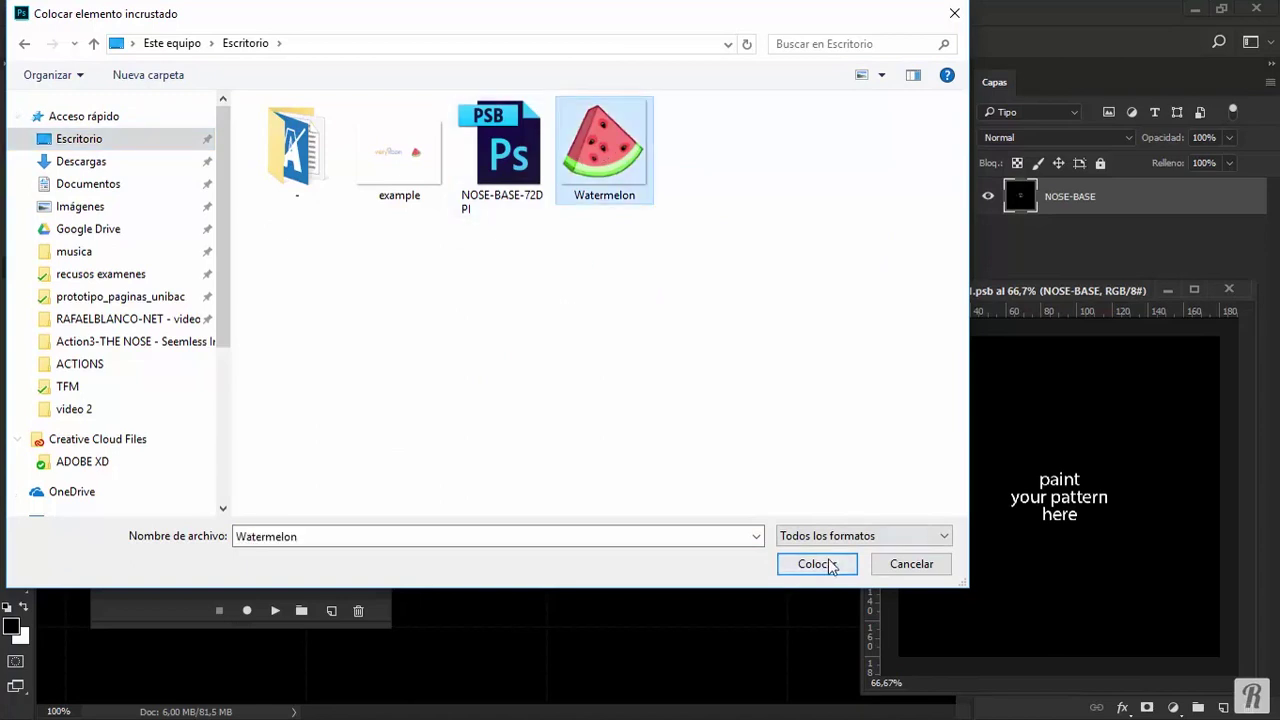
{"action": "left_click", "coordinate": [818, 564]}
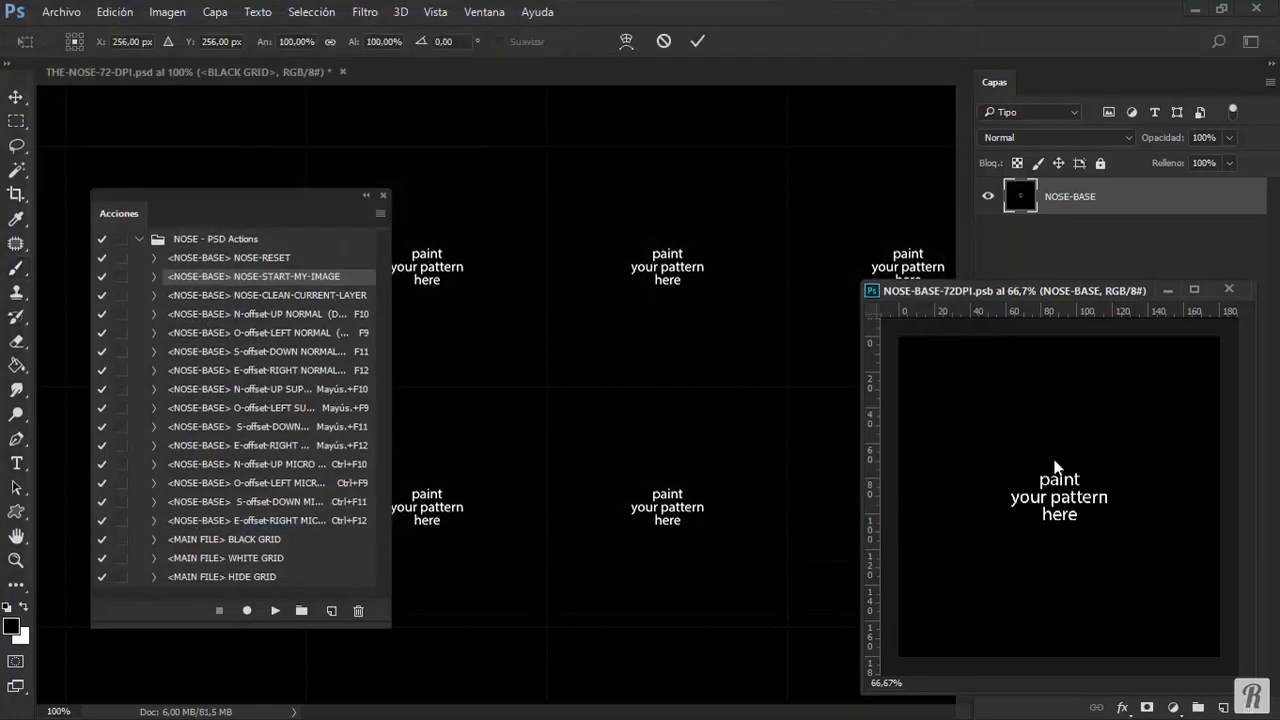
{"action": "key", "text": "b"}
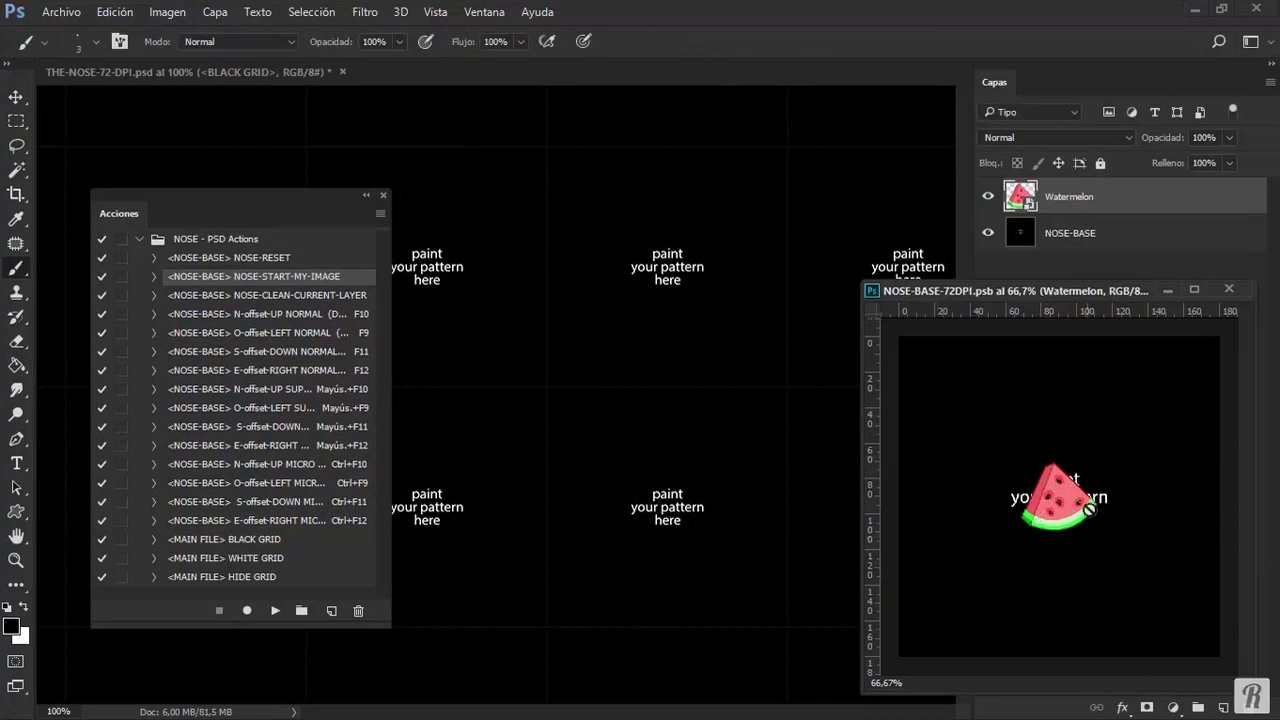
Scale the Watermelon layer from its centre to about 547% to make it cover the tile.
{"action": "key", "text": "v"}
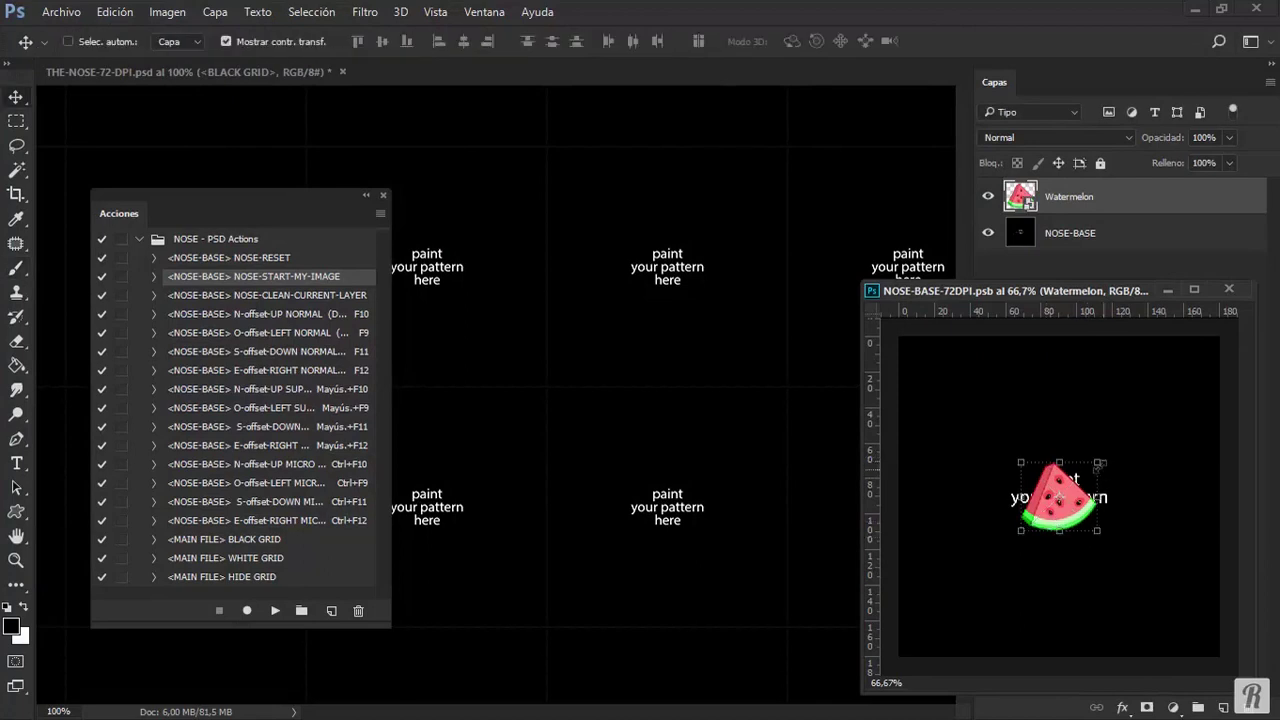
{"action": "key", "text": "ctrl+t"}
{"action": "left_click_drag", "start_coordinate": [1101, 454], "coordinate": [1240, 330]}
{"action": "left_click_drag", "start_coordinate": [1066, 488], "coordinate": [1035, 520]}
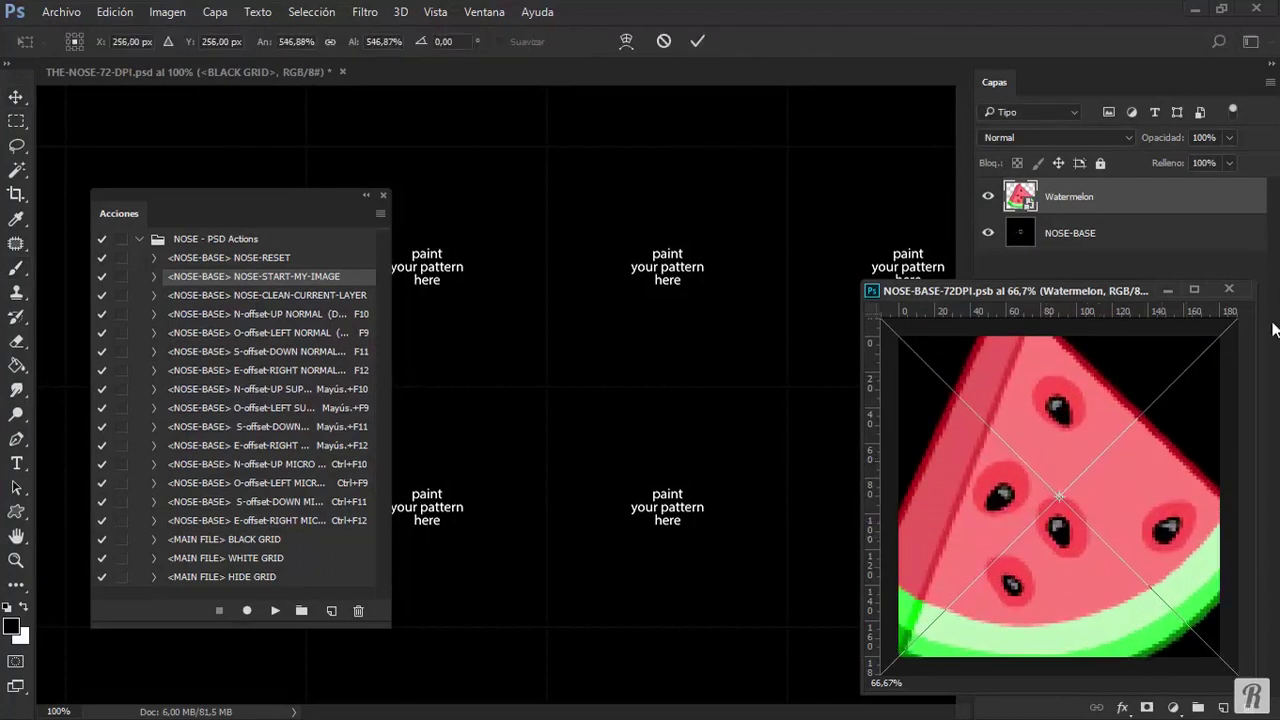
{"action": "key", "text": "Return"}
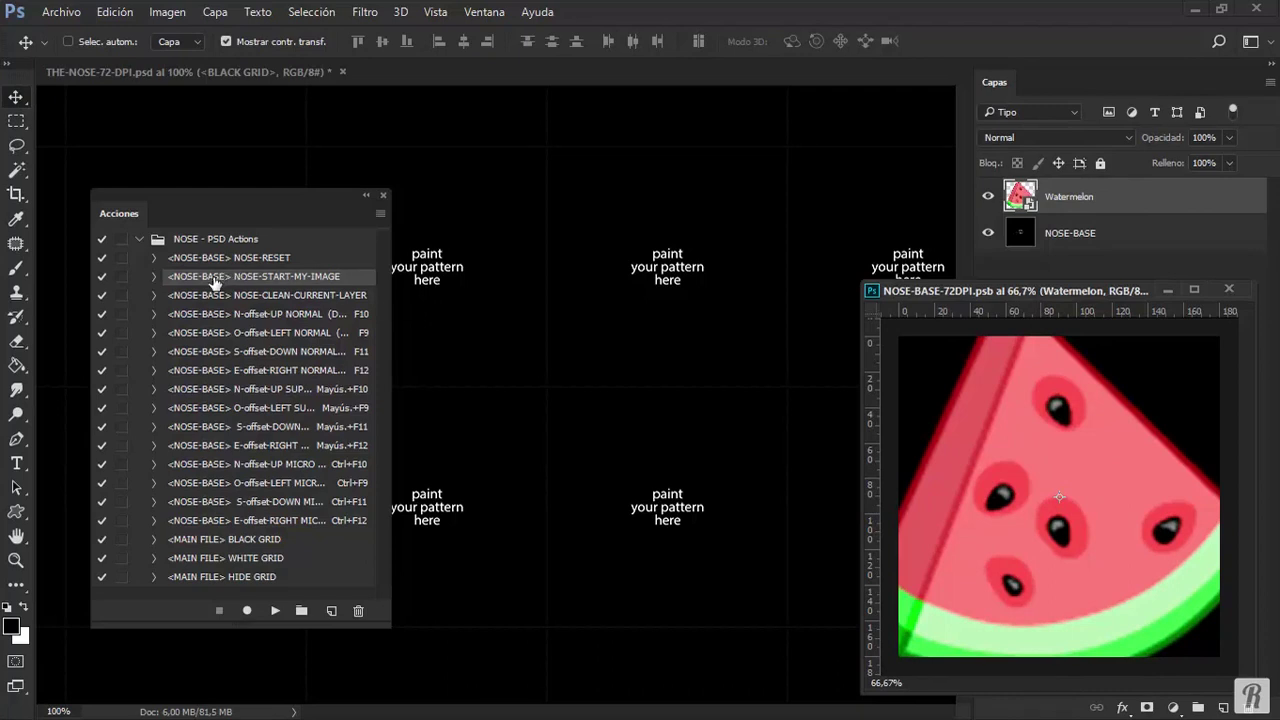
Run the NOSE-START-MY-IMAGE action on the enlarged watermelon, and restore the default tile with NOSE-RESET.
{"action": "left_click", "coordinate": [275, 611]}
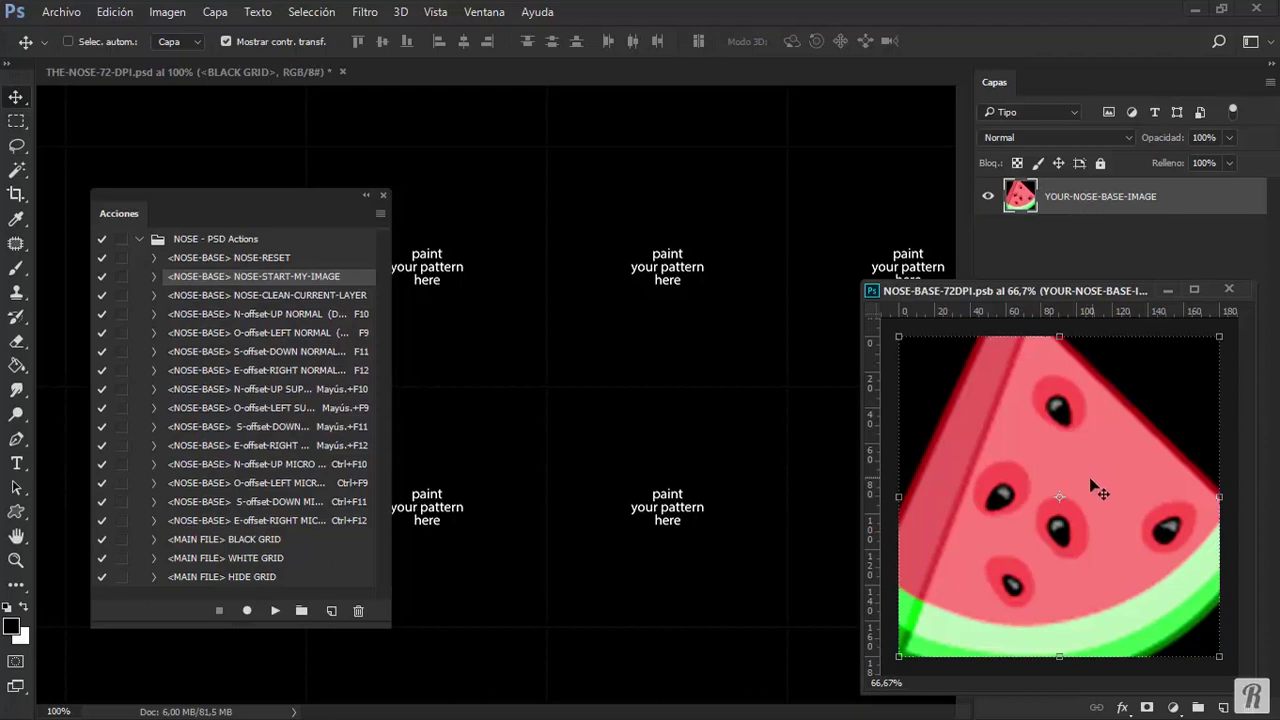
{"action": "left_click", "coordinate": [57, 12]}
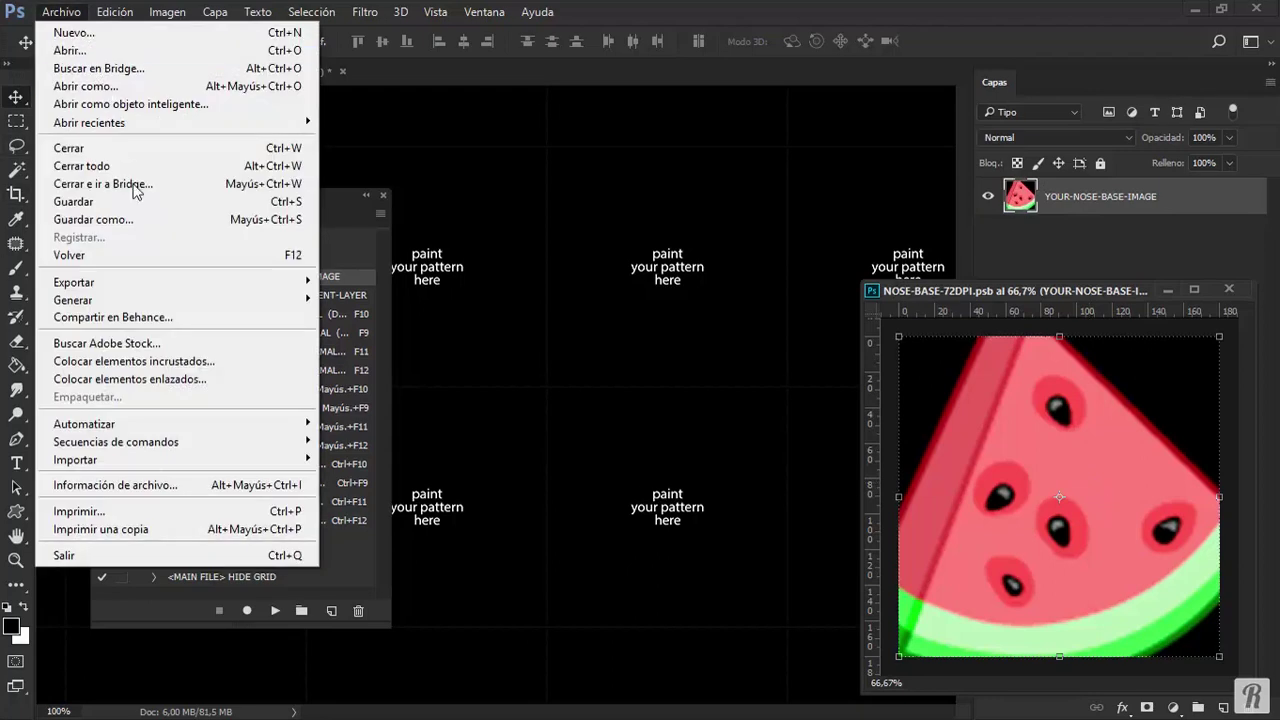
{"action": "key", "text": "Escape"}
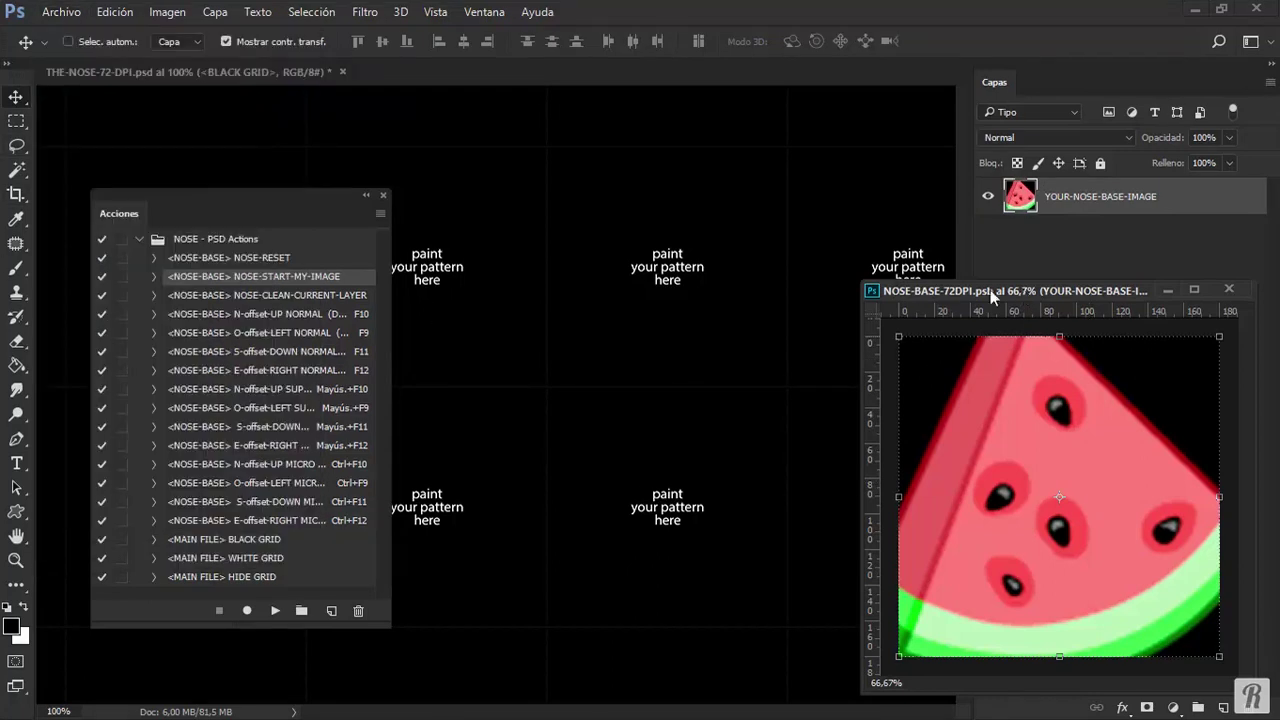
{"action": "left_click", "coordinate": [275, 610]}
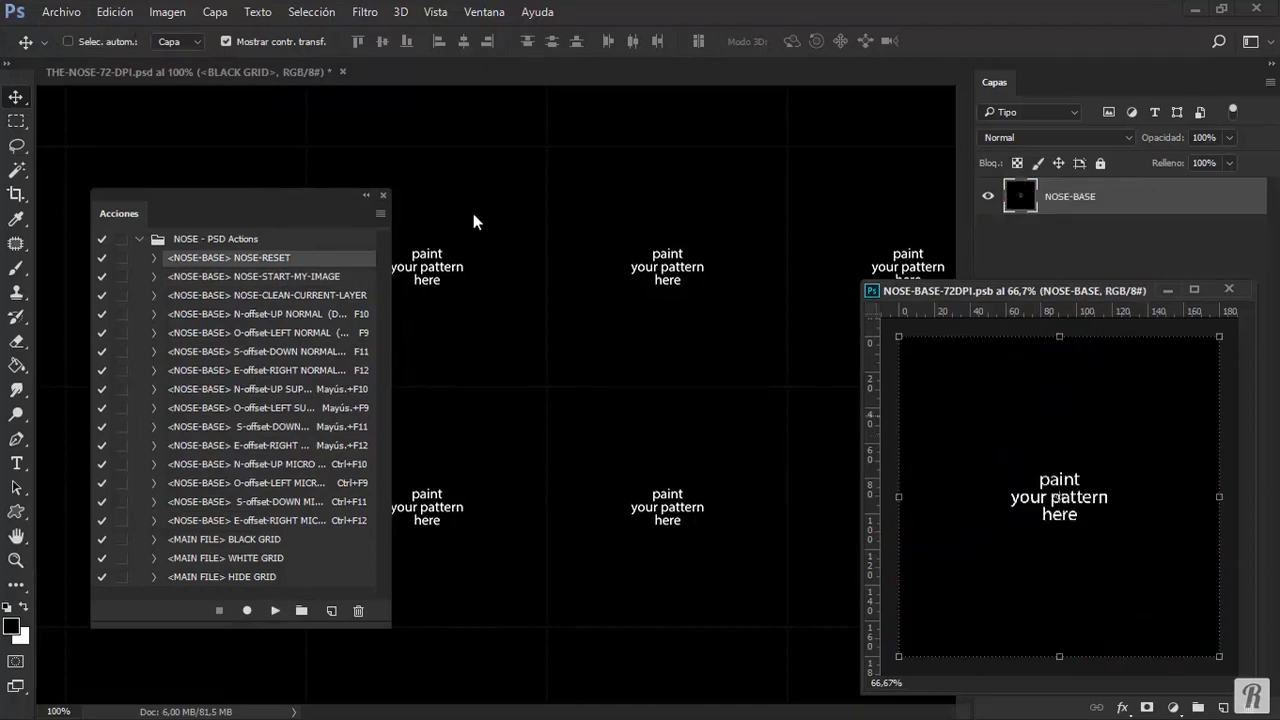
Place the Watermelon image embedded above NOSE-BASE and scale it from its centre to about 568%.
{"action": "left_click", "coordinate": [61, 12]}
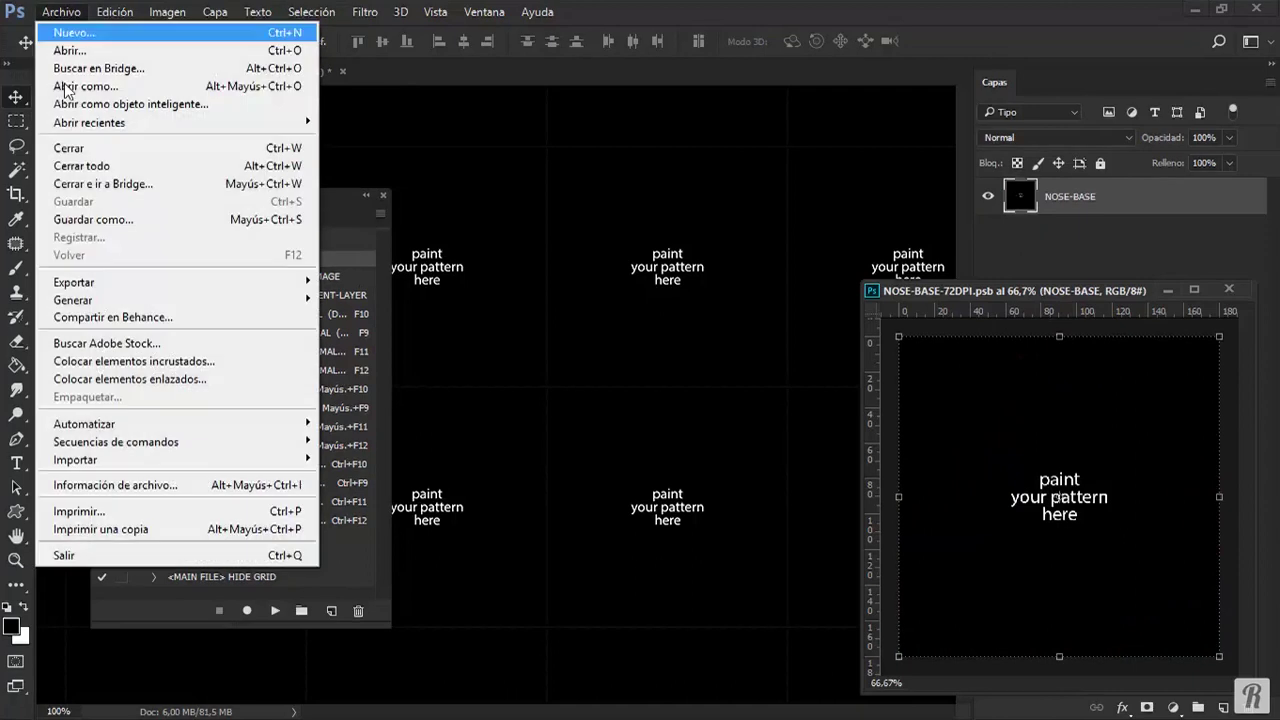
{"action": "left_click", "coordinate": [102, 364]}
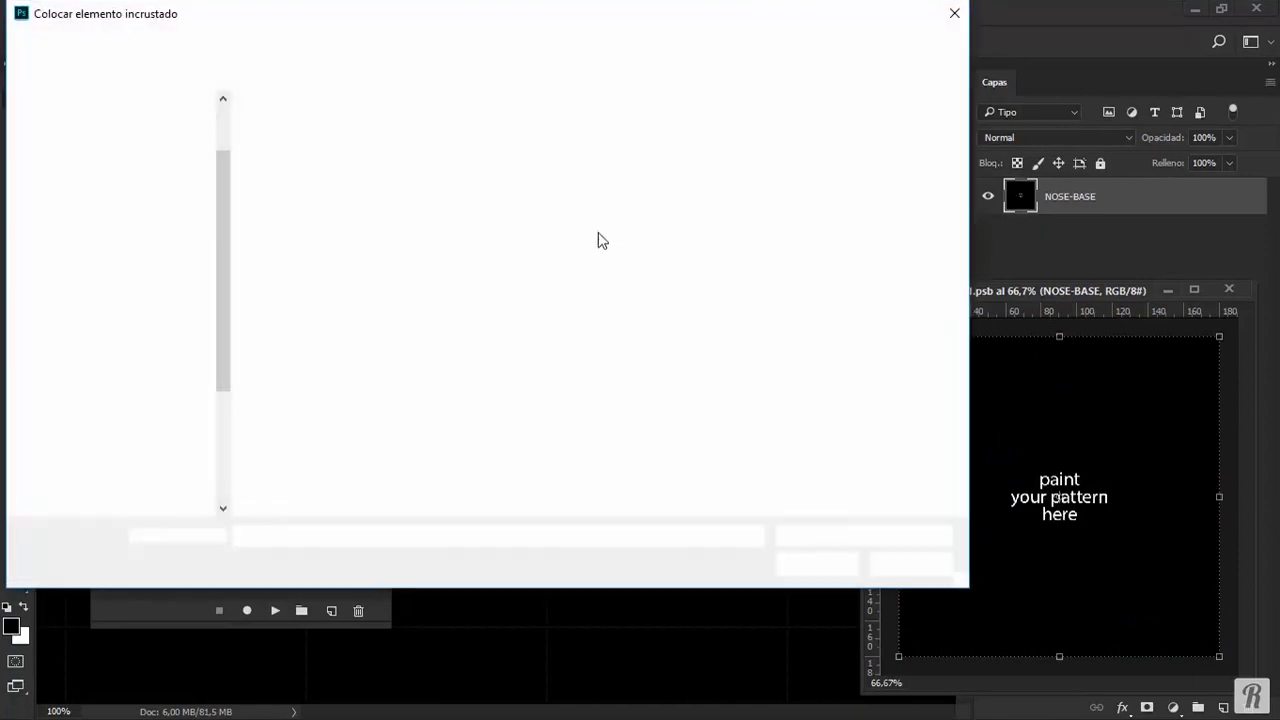
{"action": "left_click", "coordinate": [638, 185]}
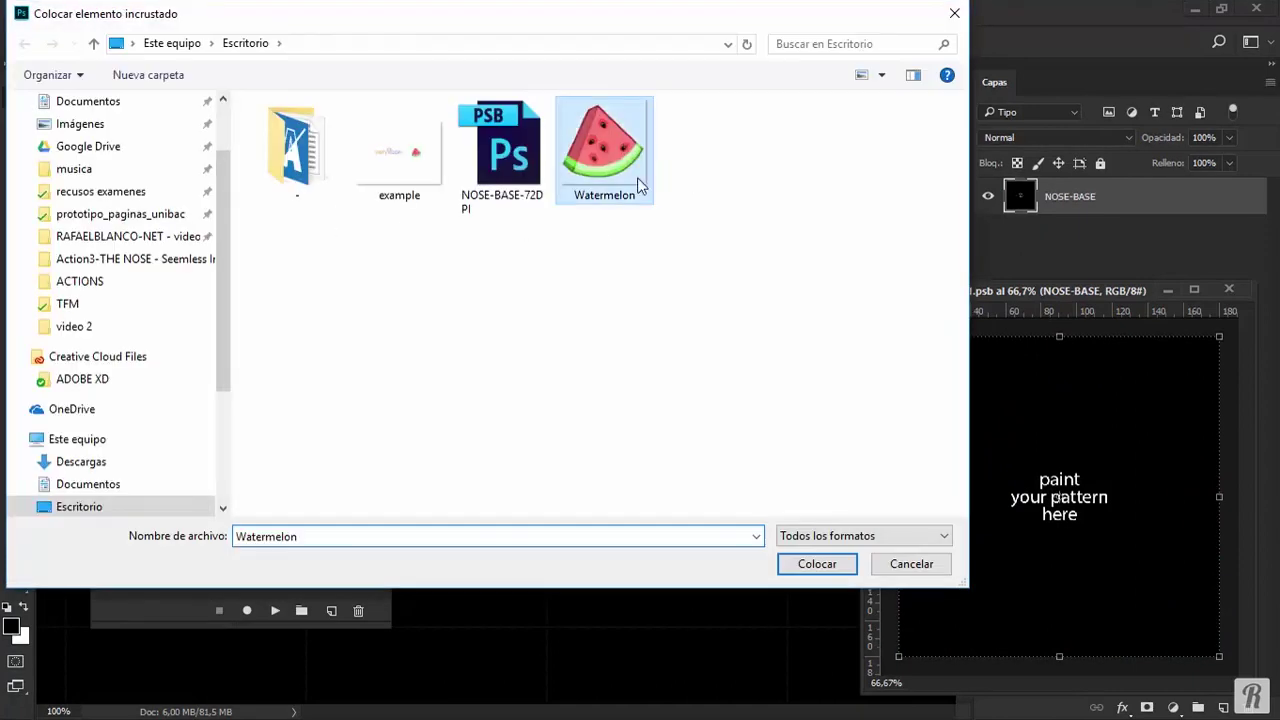
{"action": "left_click", "coordinate": [813, 565]}
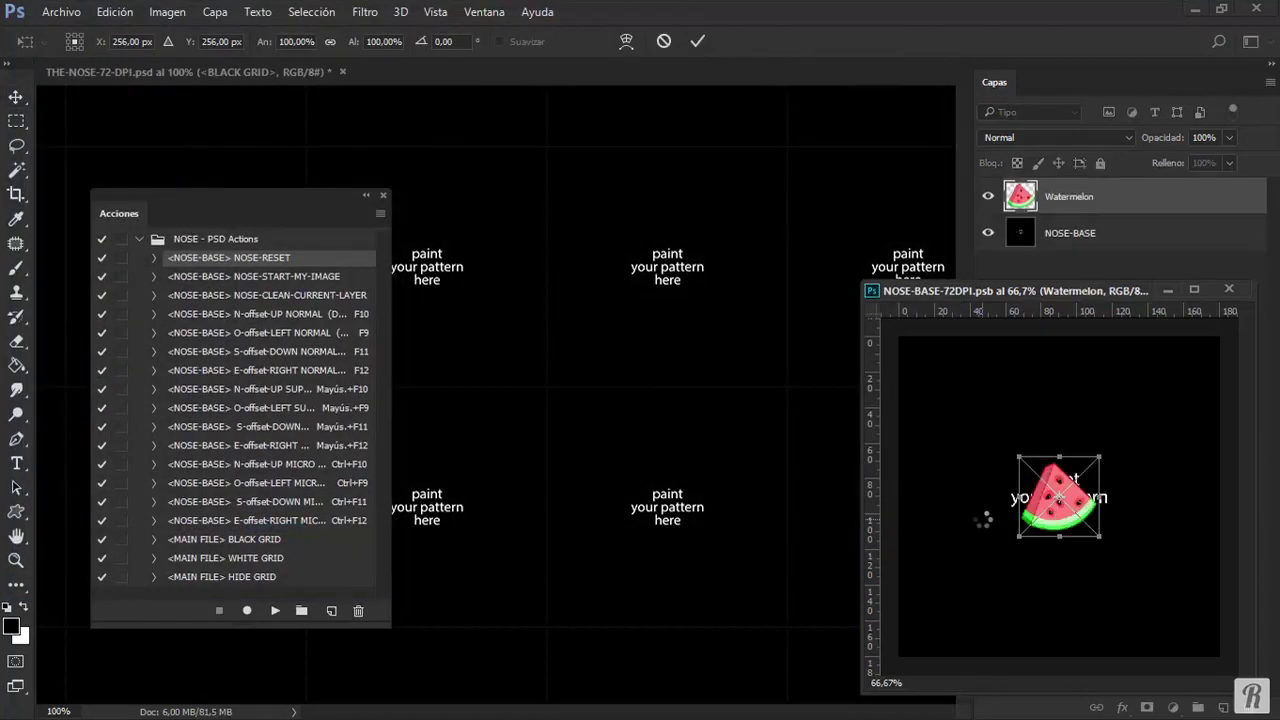
{"action": "left_click_drag", "start_coordinate": [1101, 457], "coordinate": [1216, 358]}
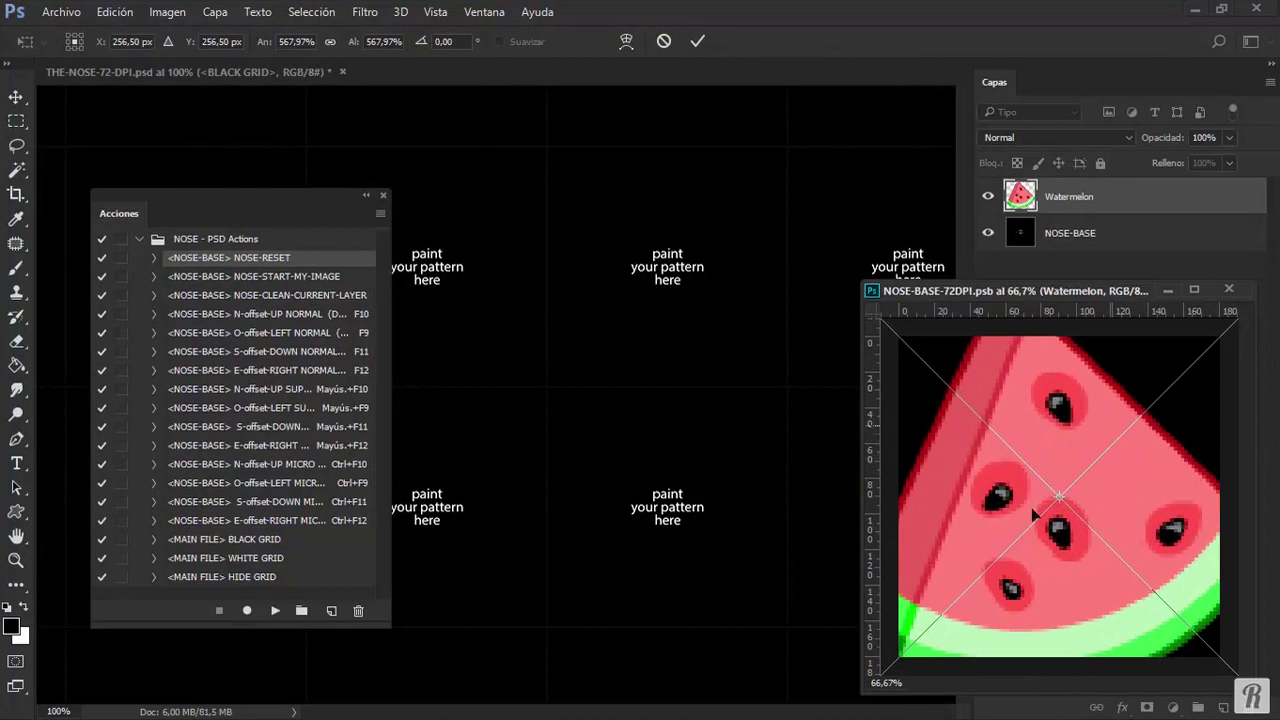
{"action": "key", "text": "Return"}
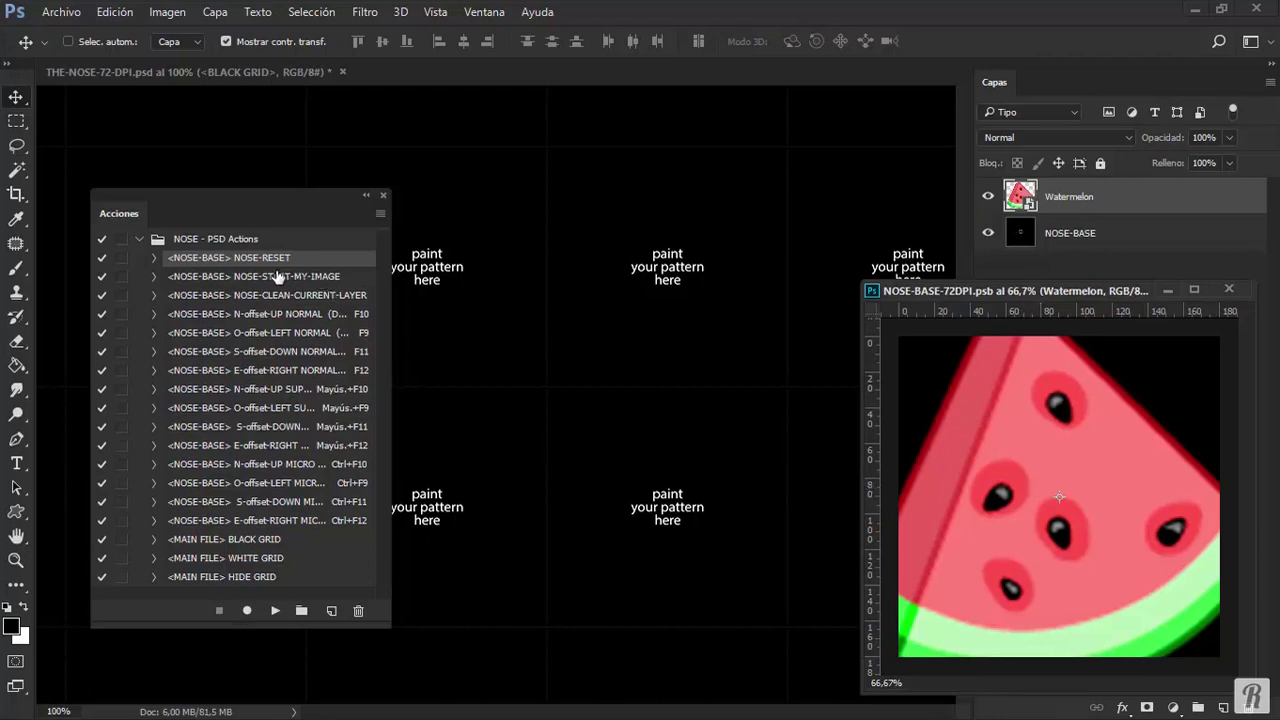
Enlarge and reposition the NOSE-BASE-72DPI.psb window around the overflowing watermelon, and run NOSE-CLEAN-CURRENT-LAYER on the Watermelon layer.
{"action": "left_click", "coordinate": [306, 277]}
{"action": "left_click", "coordinate": [236, 298]}
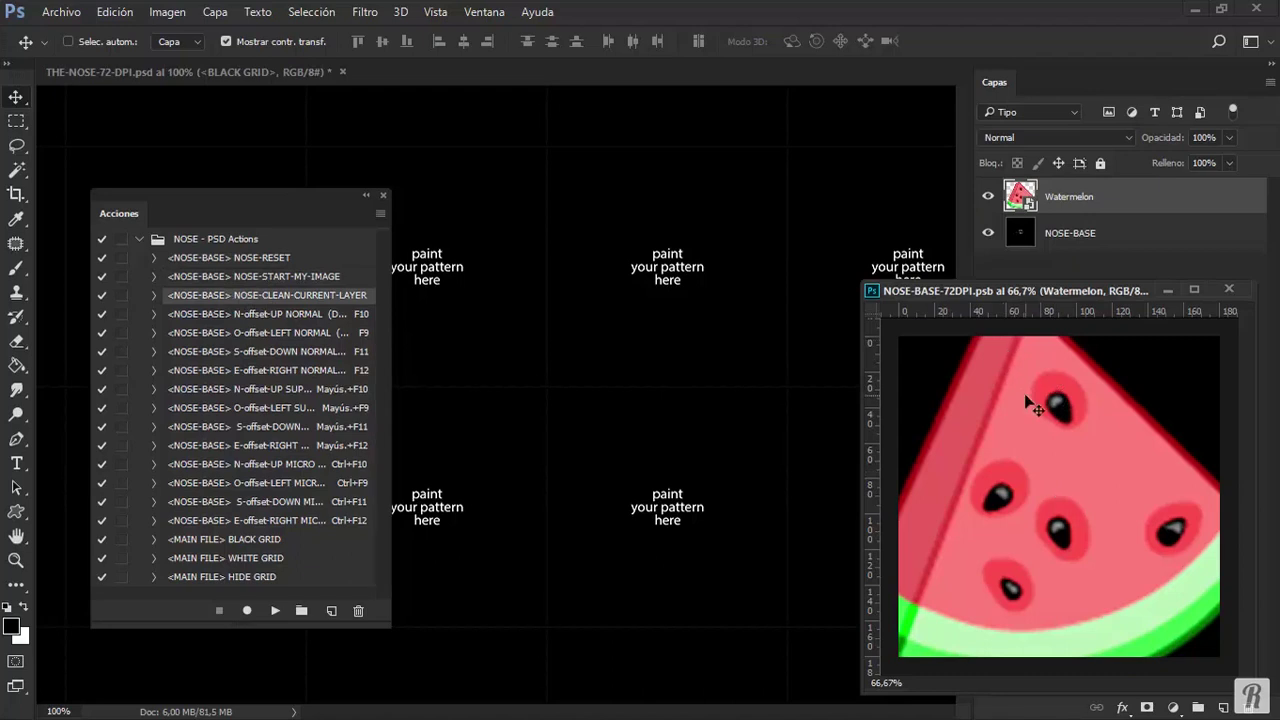
{"action": "left_click_drag", "start_coordinate": [866, 283], "coordinate": [660, 180]}
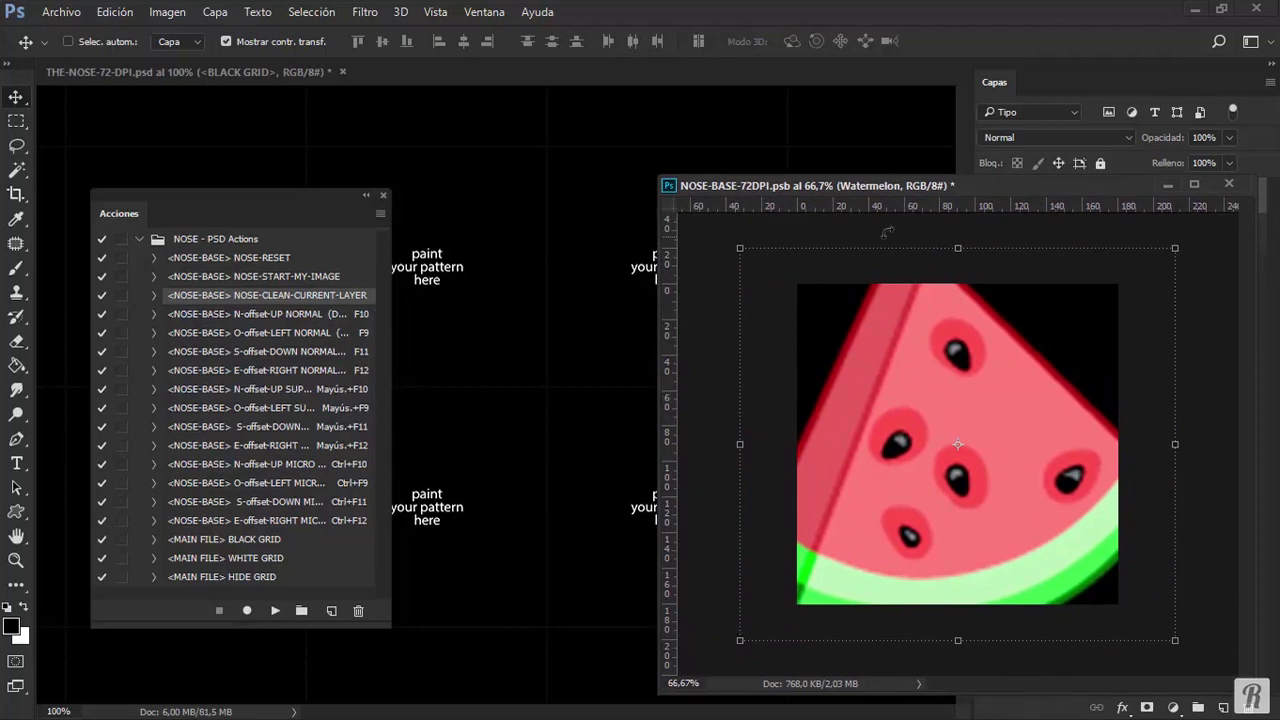
{"action": "left_click_drag", "start_coordinate": [946, 186], "coordinate": [880, 318]}
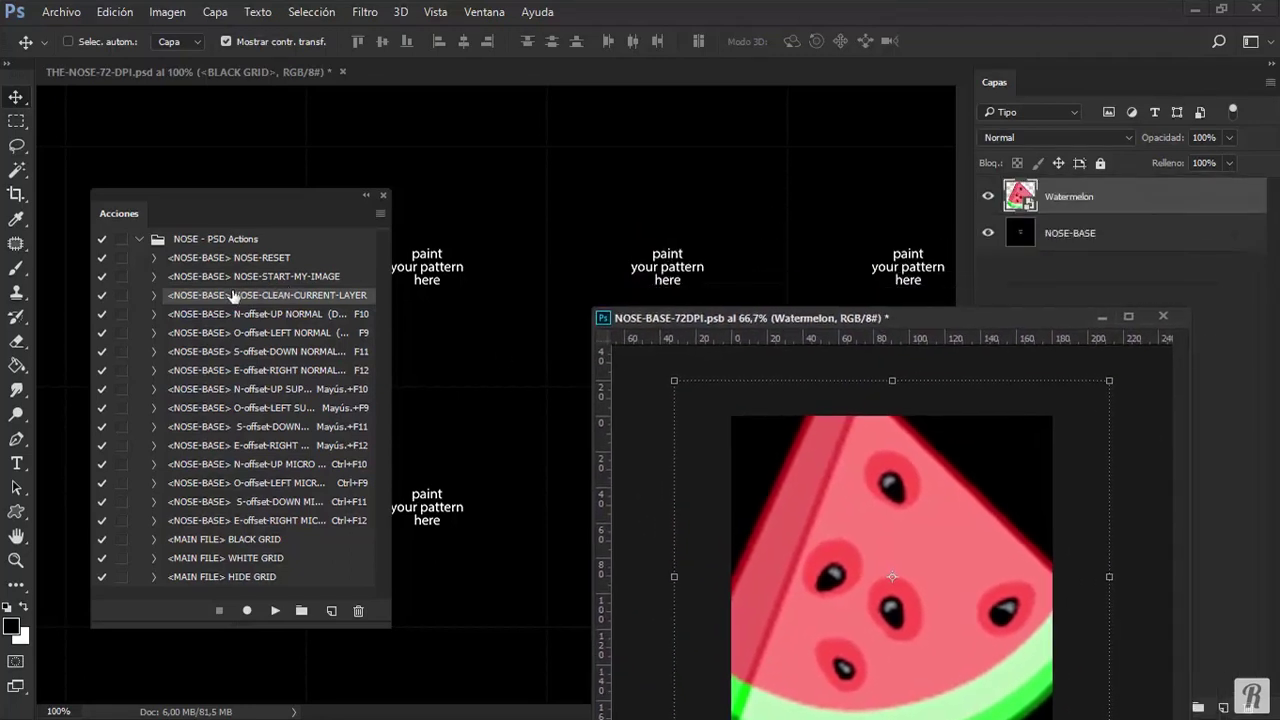
{"action": "left_click", "coordinate": [275, 610]}
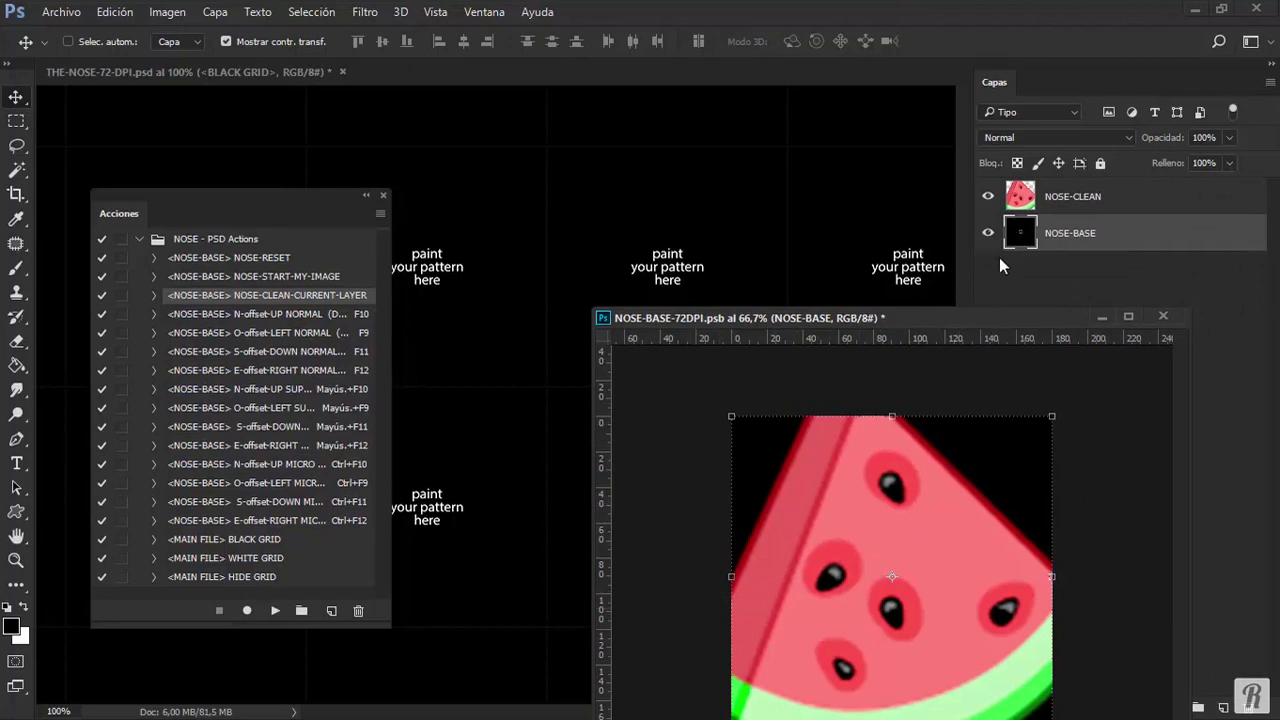
Select the NOSE-CLEAN layer and toggle its visibility to compare it with the NOSE-BASE layer beneath.
{"action": "left_click", "coordinate": [1132, 195]}
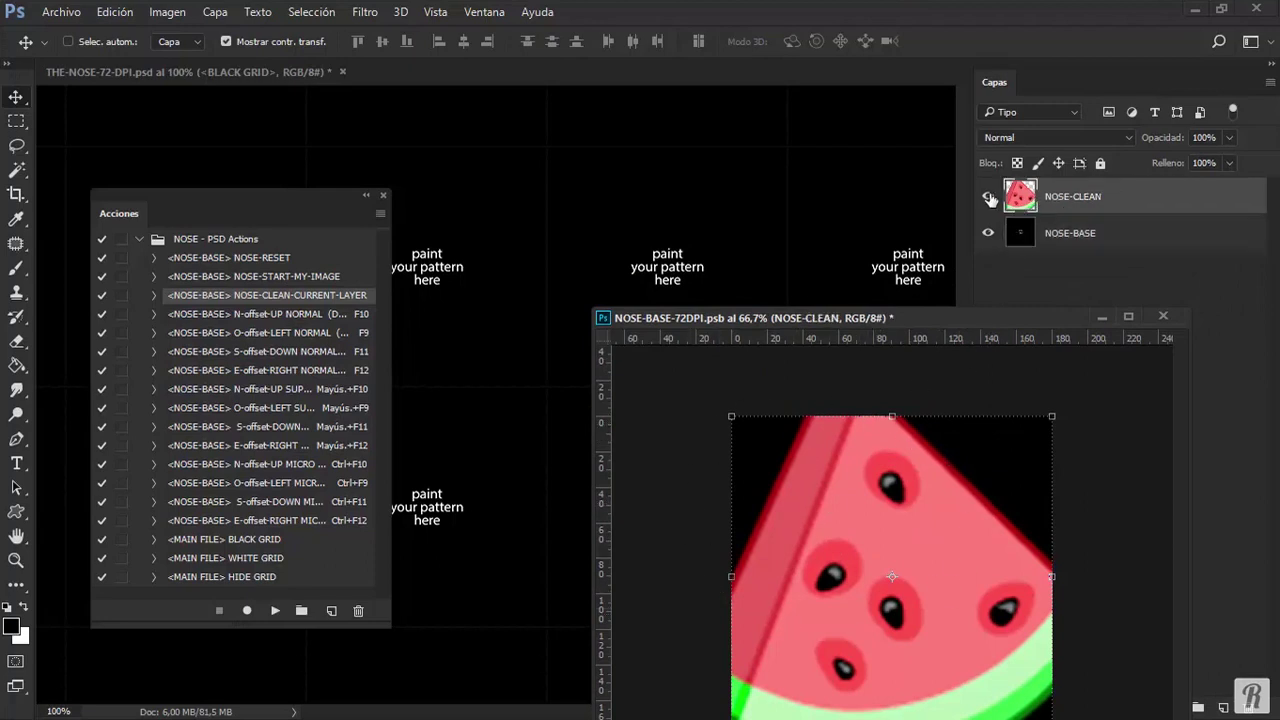
{"action": "left_click", "coordinate": [988, 197]}
{"action": "left_click", "coordinate": [988, 197]}
{"action": "left_click", "coordinate": [988, 197]}
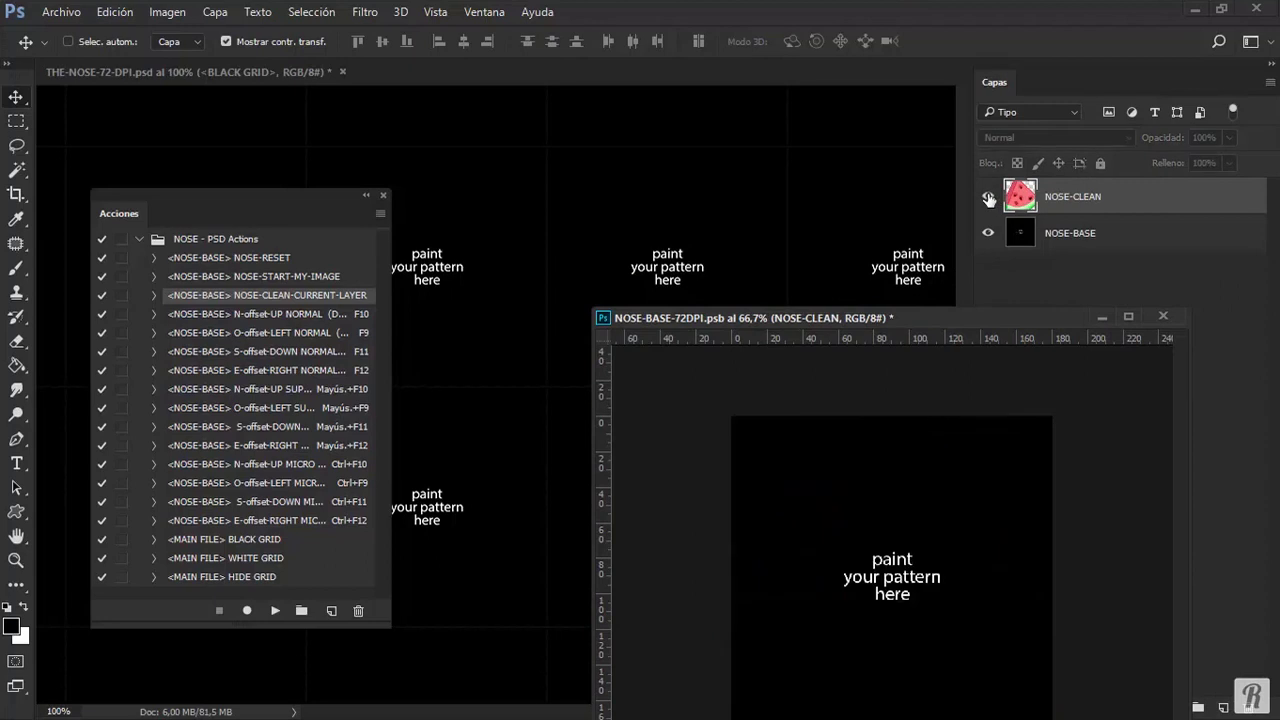
{"action": "left_click", "coordinate": [988, 197]}
Shrink the NOSE-BASE-72DPI.psb window around the tile and move it up, with the NOSE-CLEAN-CURRENT-LAYER action selected.
{"action": "left_click_drag", "start_coordinate": [591, 307], "coordinate": [808, 362]}
{"action": "left_click_drag", "start_coordinate": [895, 370], "coordinate": [896, 268]}
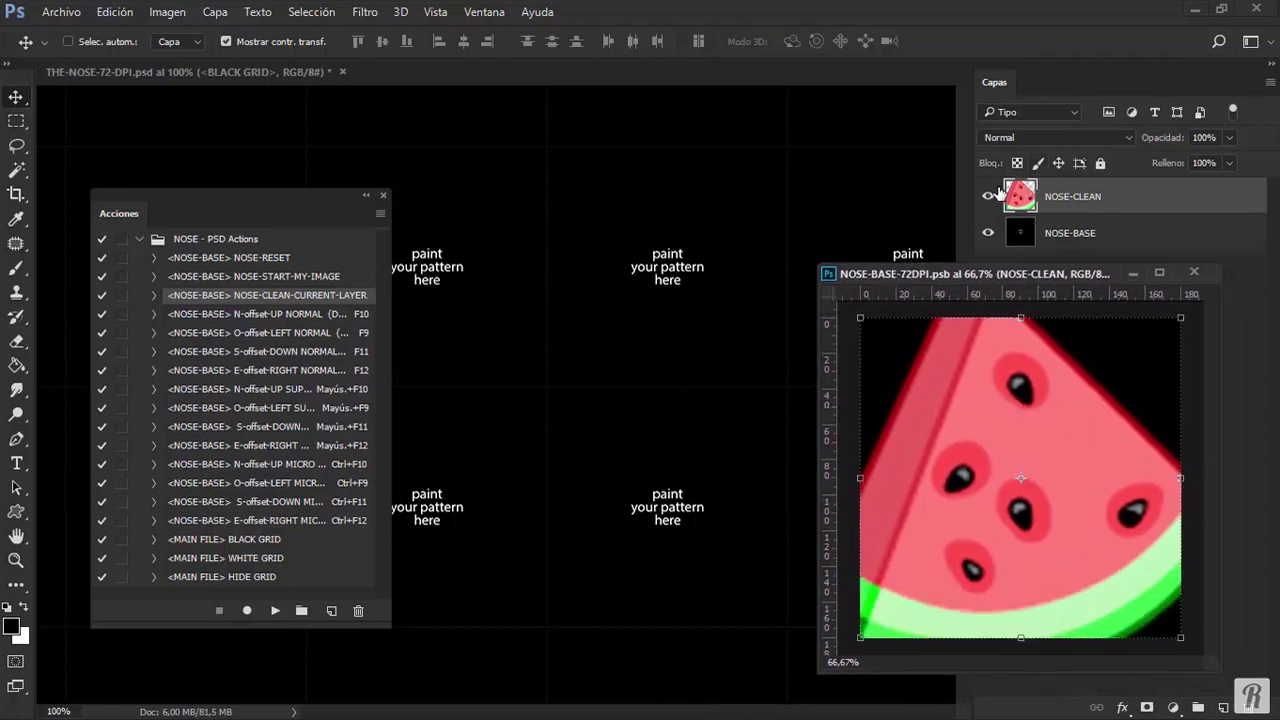
{"action": "left_click", "coordinate": [241, 277]}
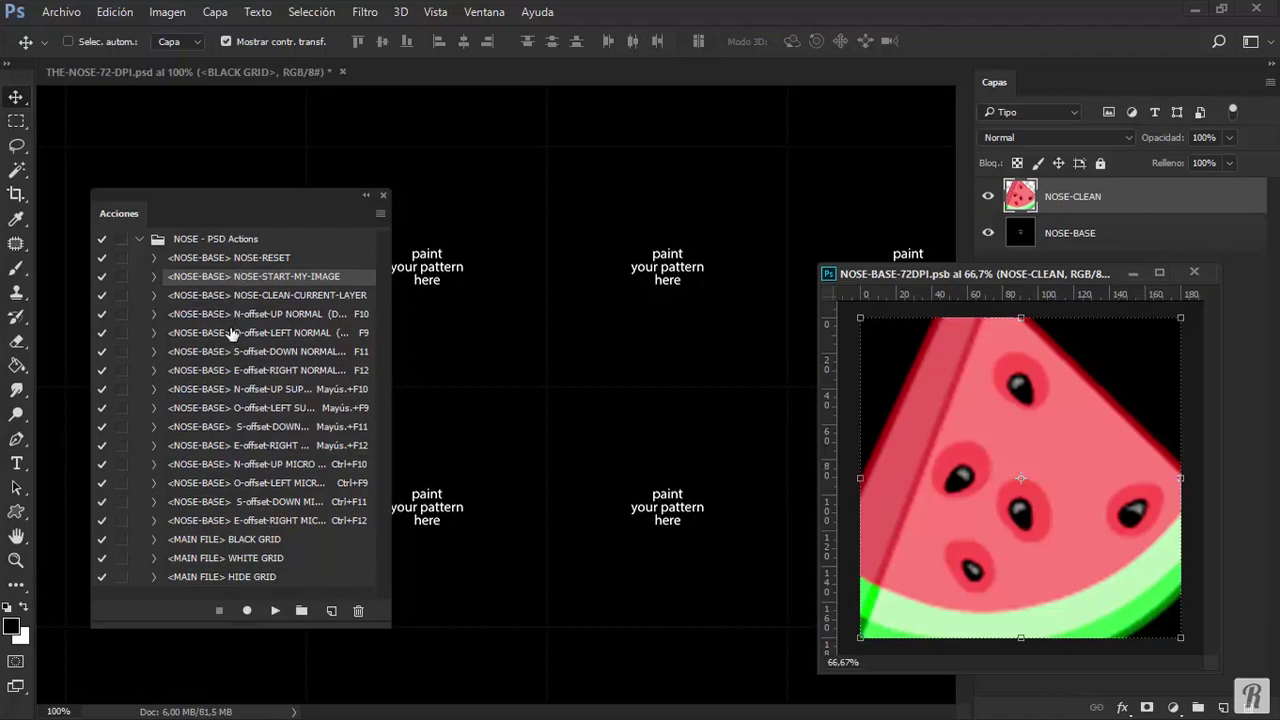
{"action": "left_click", "coordinate": [263, 298]}
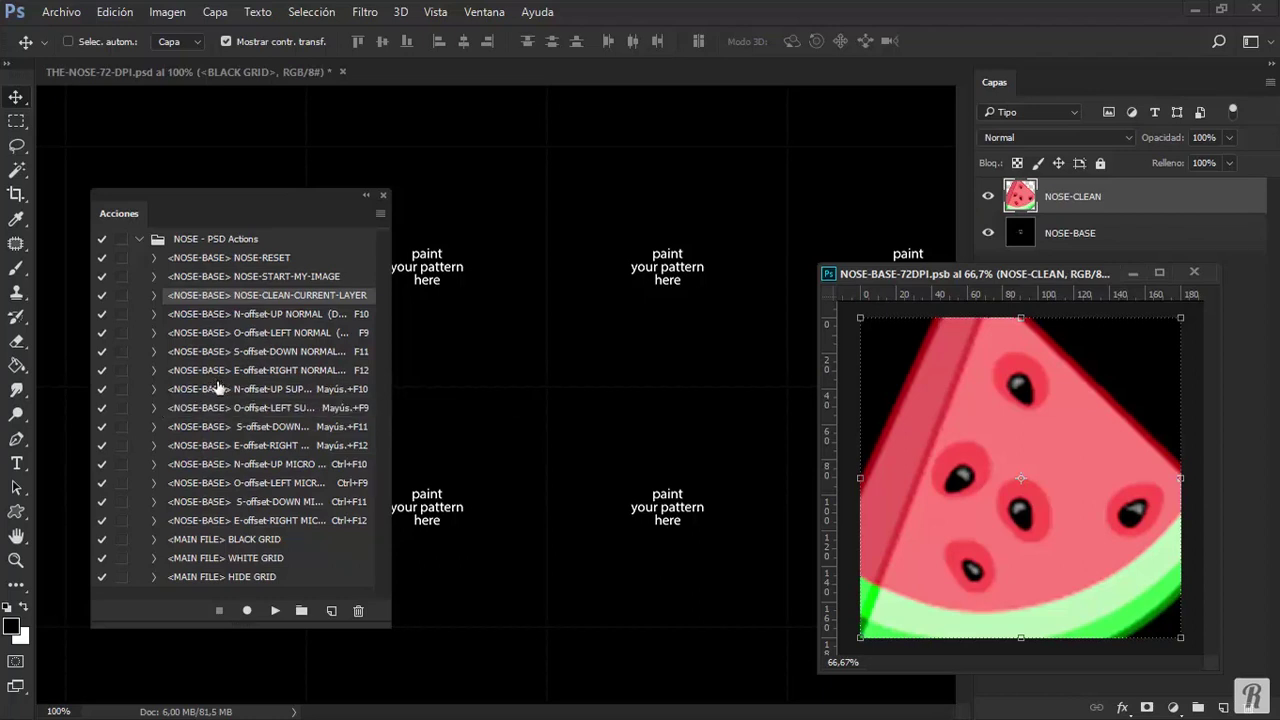
Run the NOSE-RESET action to restore NOSE-BASE-72DPI.psb to its base layer.
{"action": "left_click", "coordinate": [210, 258]}
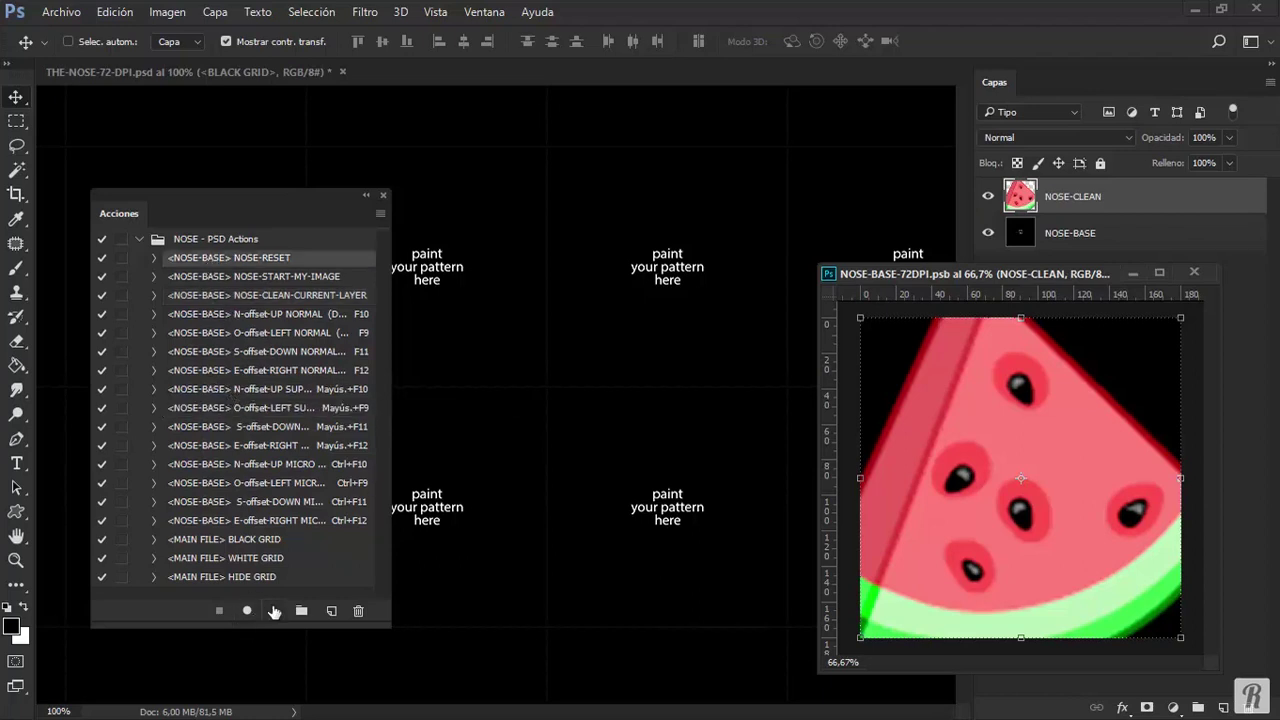
{"action": "left_click", "coordinate": [275, 610]}
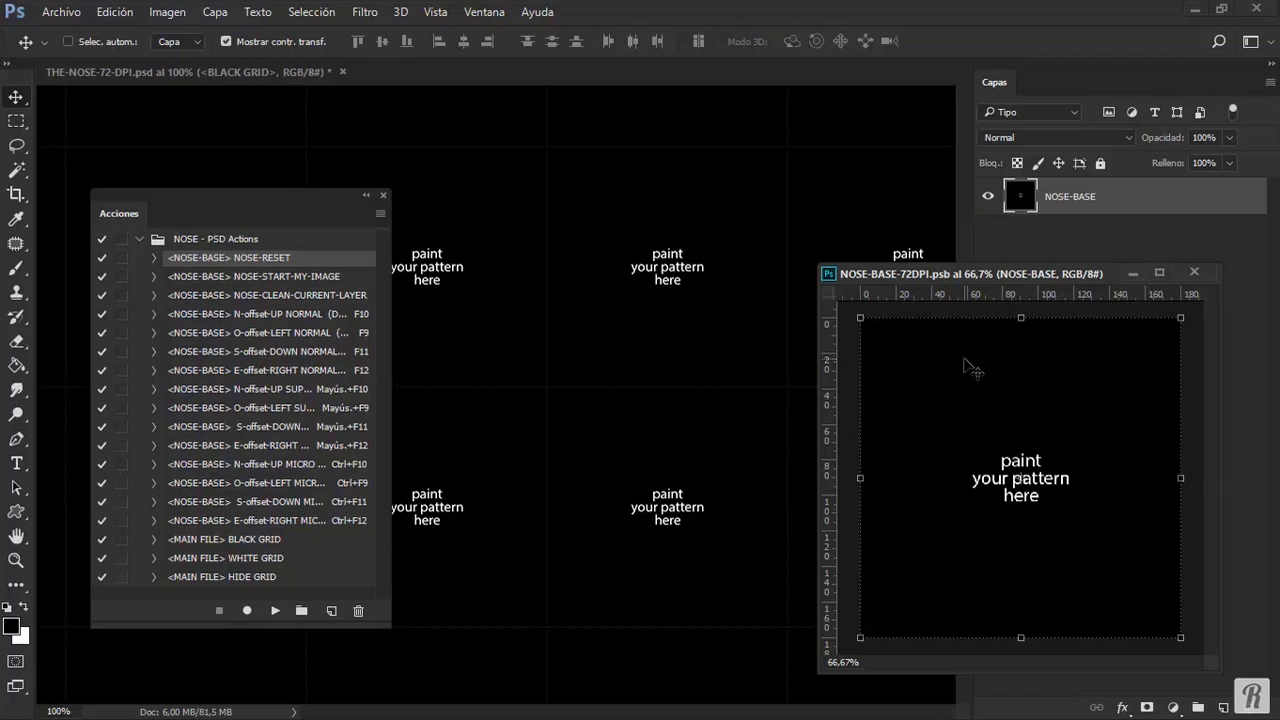
Try the NORMAL offset actions on NOSE-BASE, shifting the tile left, right, up and down.
{"action": "key", "text": "F9"}
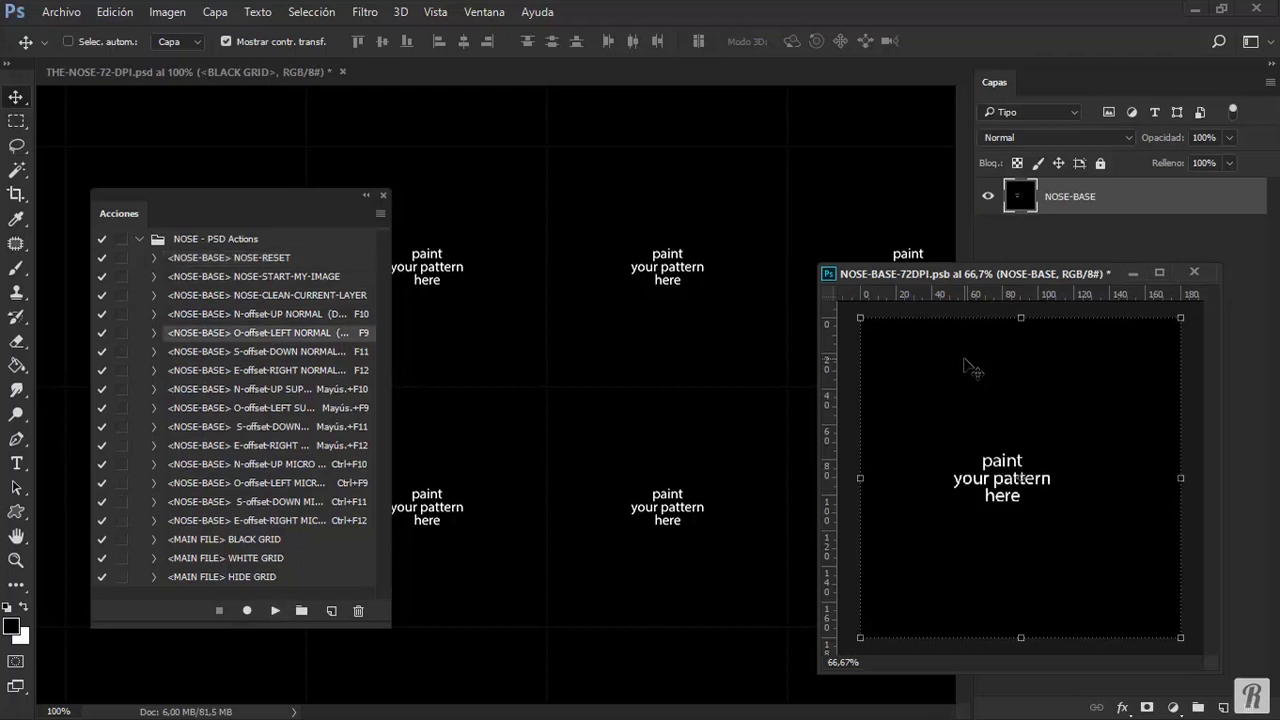
{"action": "key", "text": "F12"}
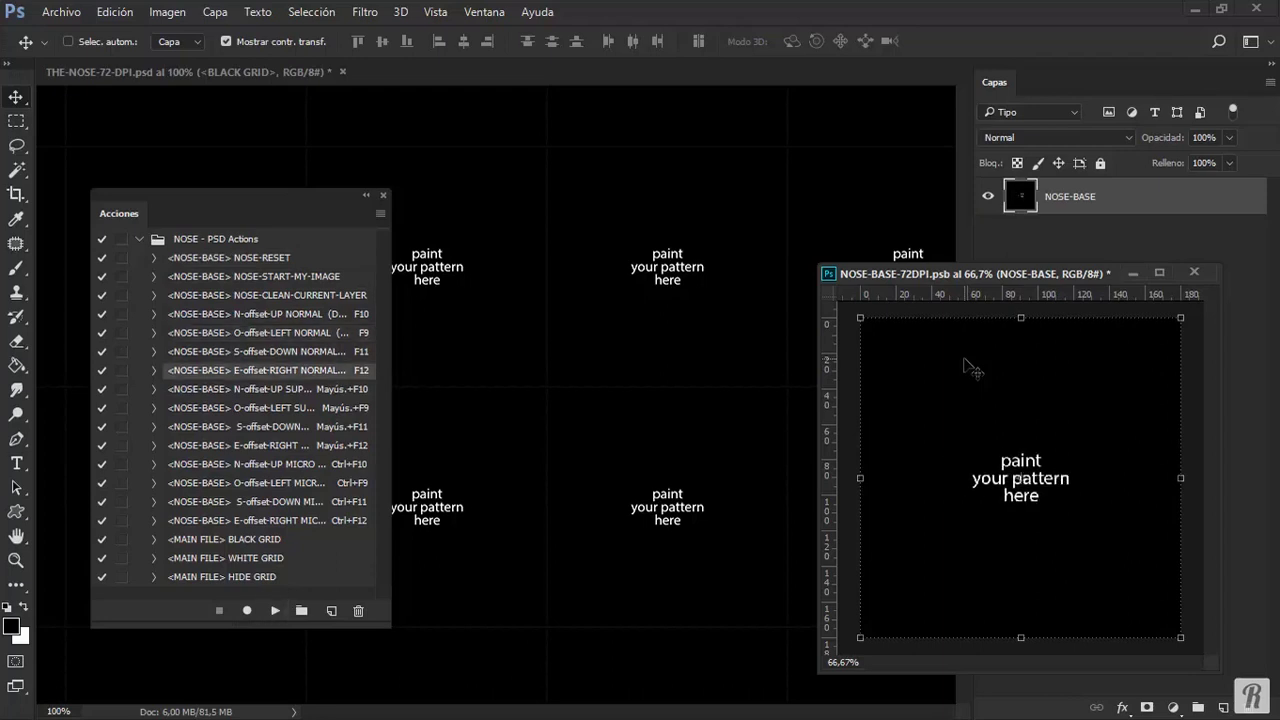
{"action": "key", "text": "F10"}
{"action": "key", "text": "F11"}
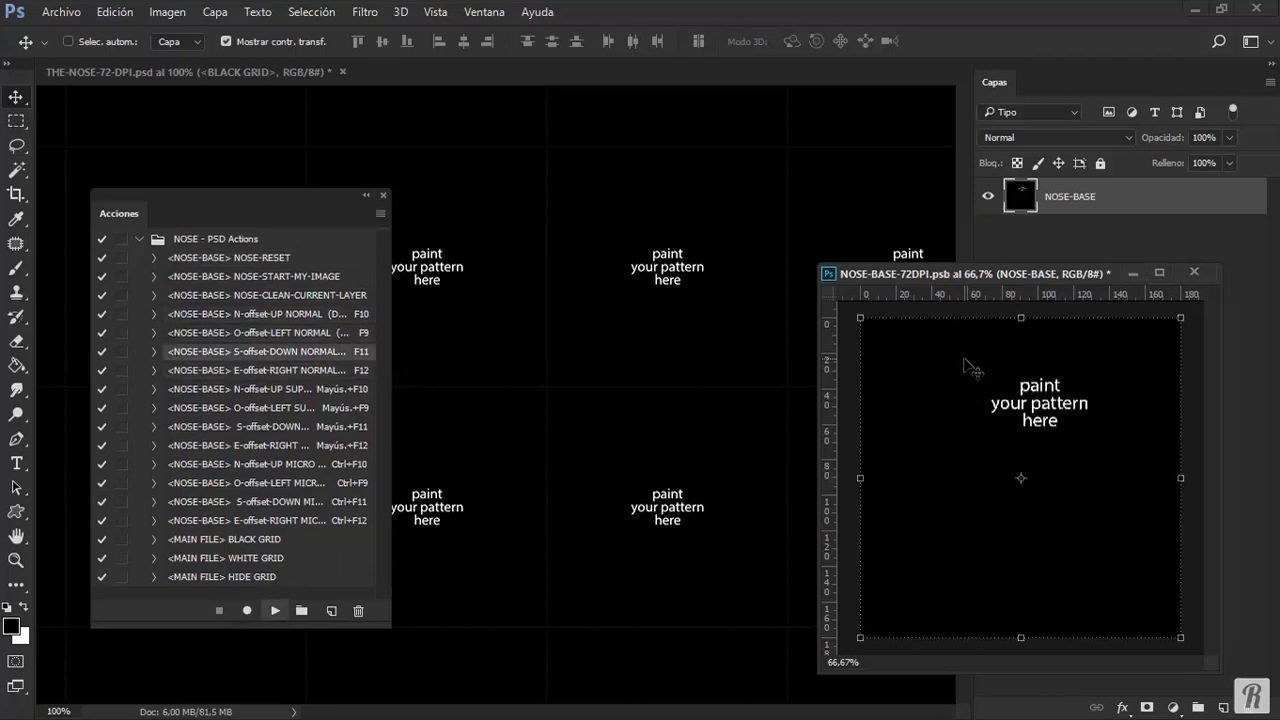
{"action": "key", "text": "F9"}
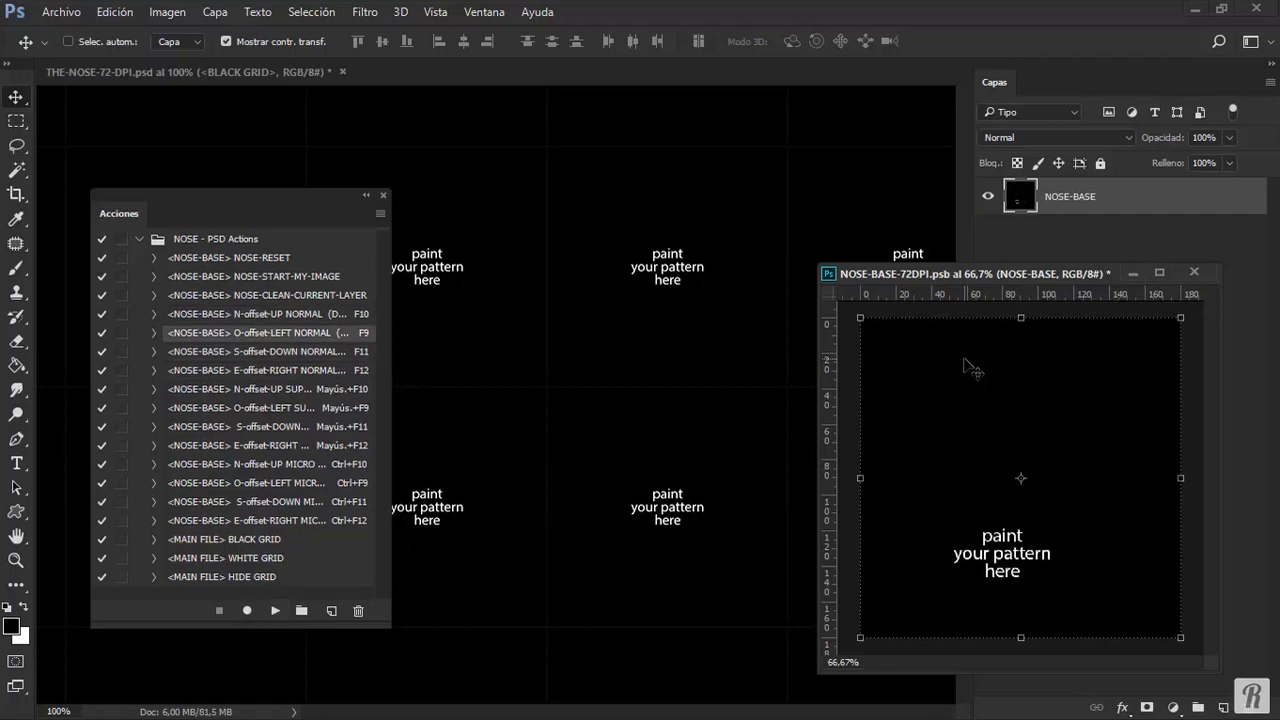
{"action": "key", "text": "F10"}
{"action": "key", "text": "F12"}
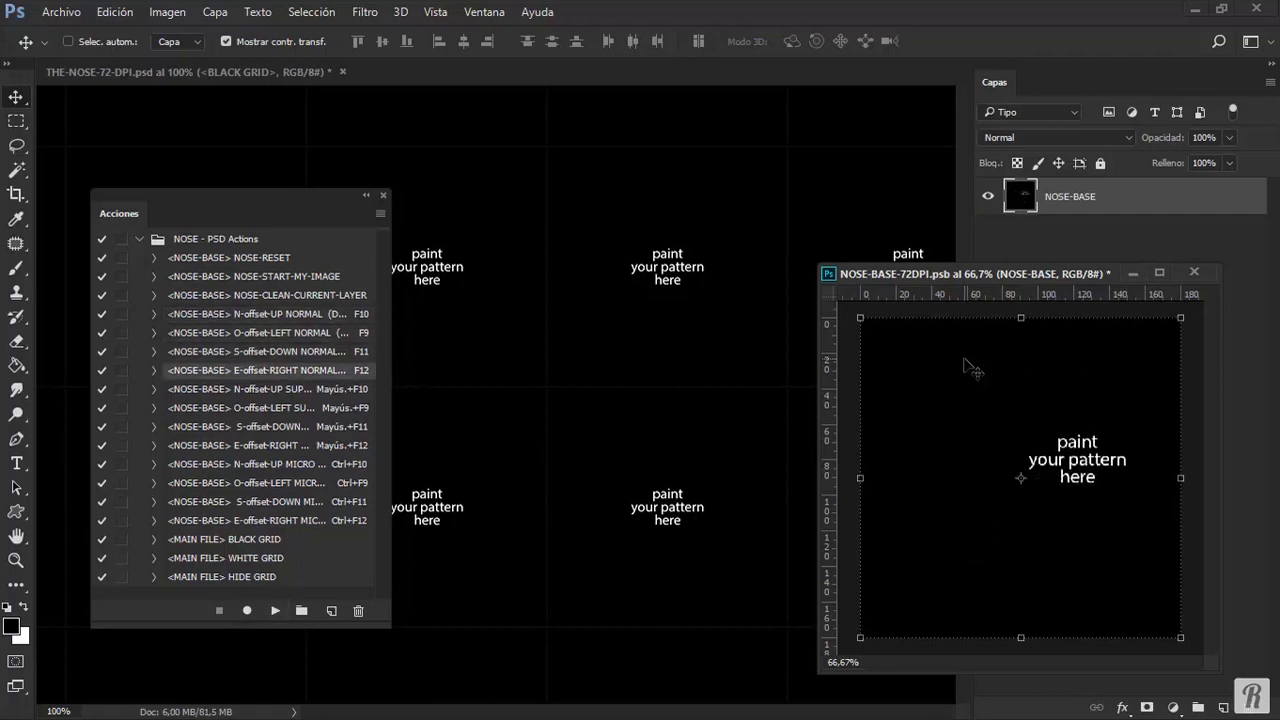
{"action": "key", "text": "F9"}
{"action": "key", "text": "F12"}
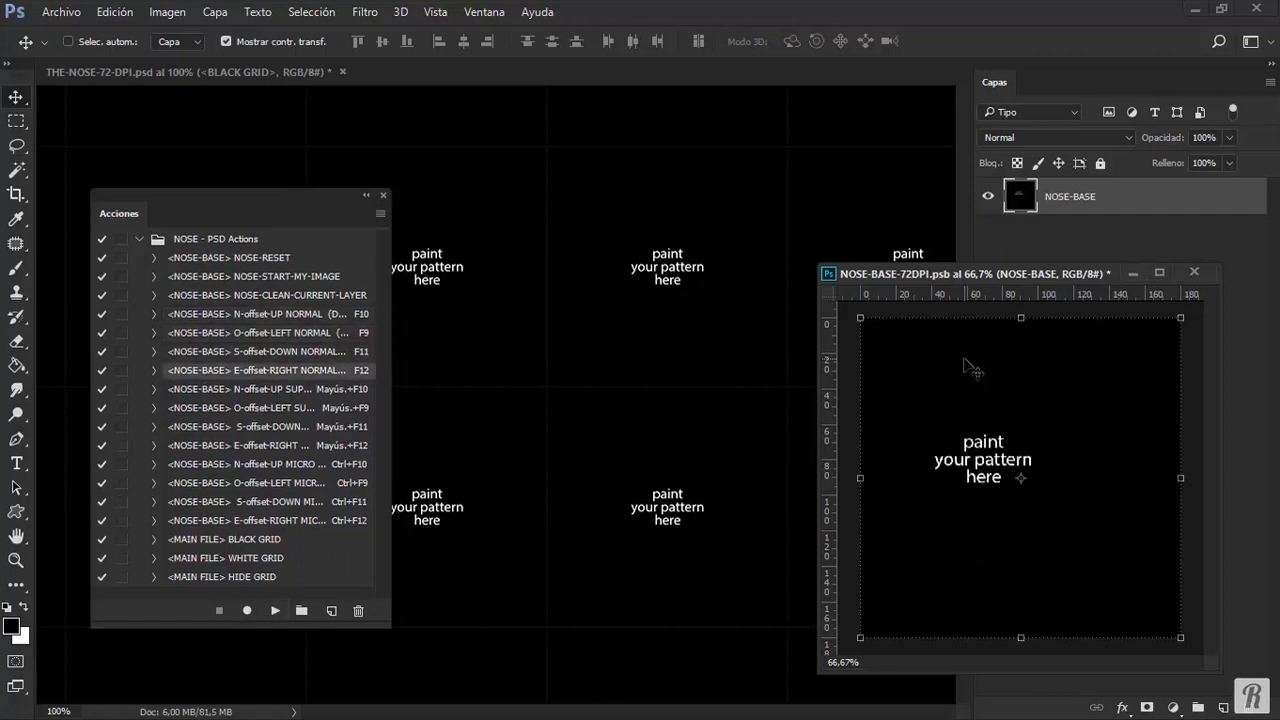
{"action": "key", "text": "F9"}
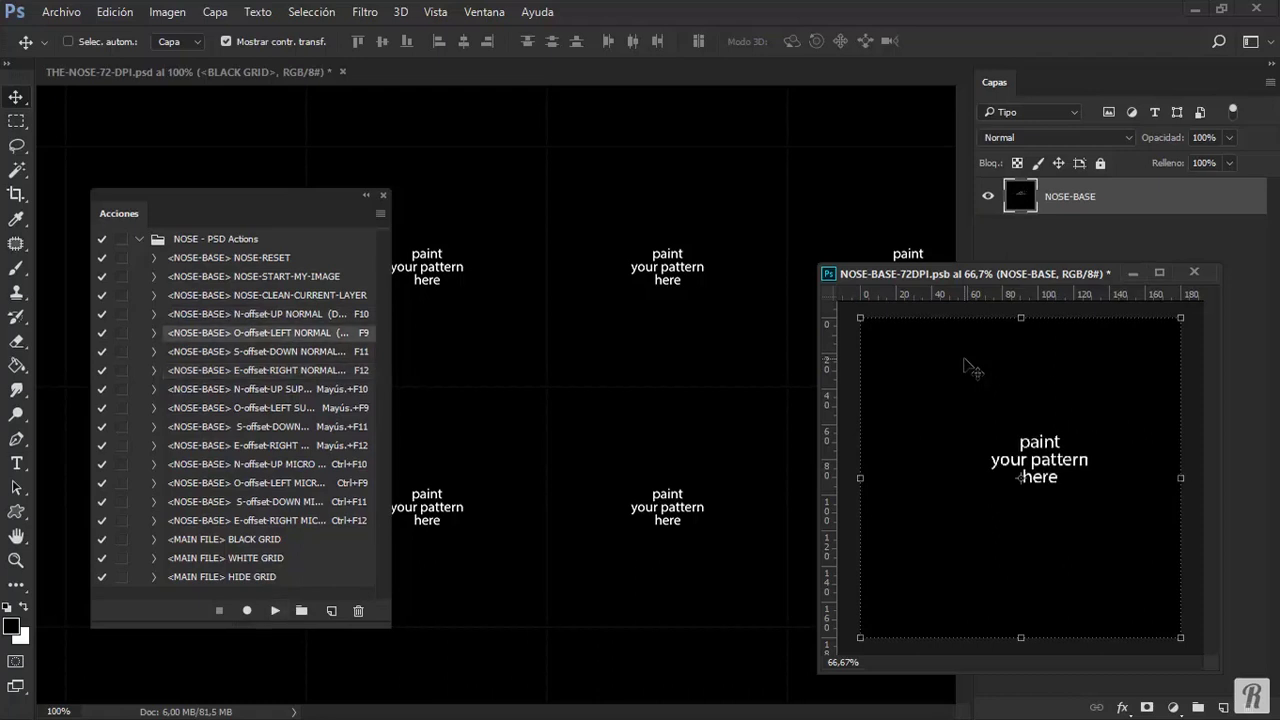
{"action": "key", "text": "F12"}
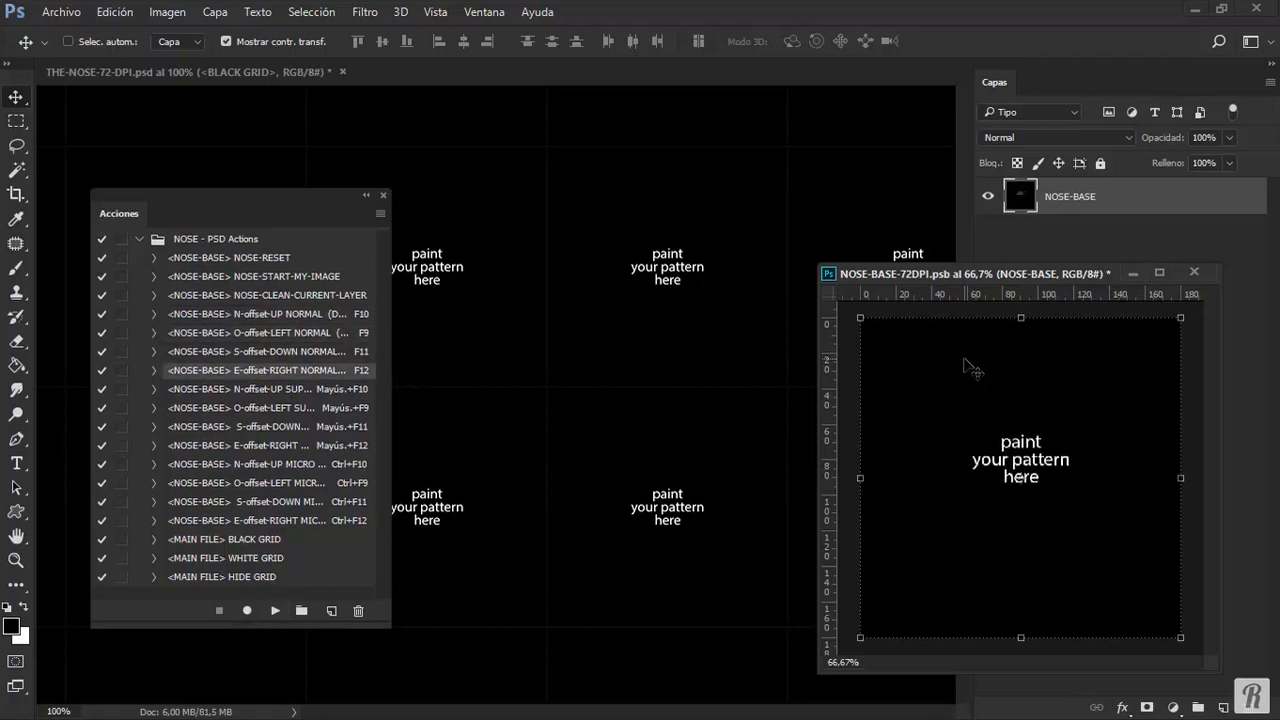
Try the larger SUP offset actions on NOSE-BASE in all directions, mainly repeating left and right shifts.
{"action": "key", "text": "shift+F9"}
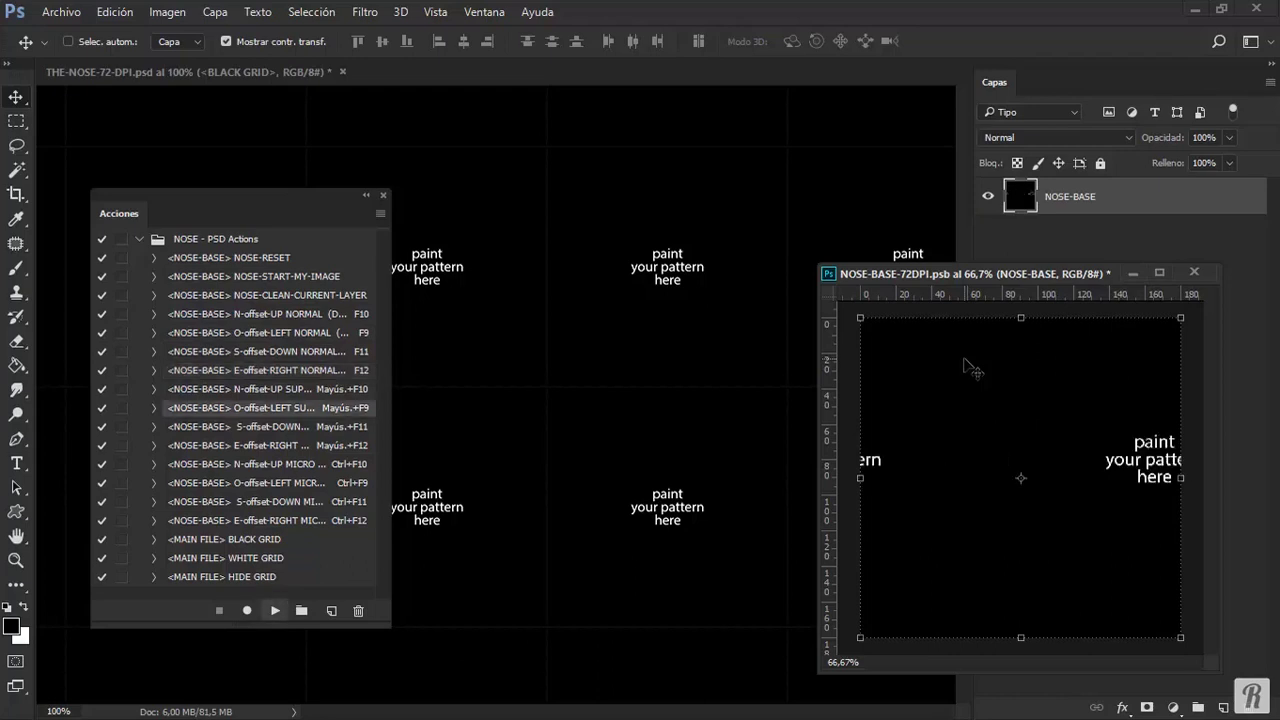
{"action": "key", "text": "shift+F9"}
{"action": "key", "text": "shift+F10"}
{"action": "key", "text": "shift+F11"}
{"action": "key", "text": "shift+F12"}
{"action": "key", "text": "shift+F9"}
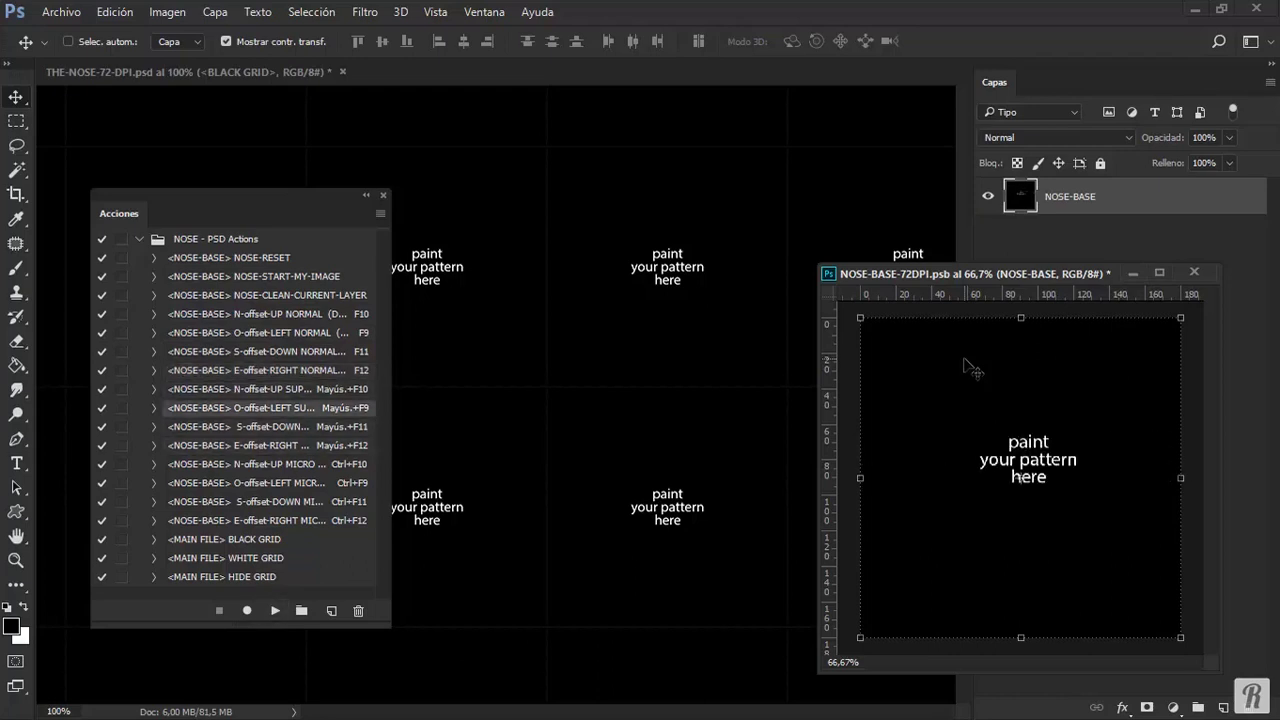
{"action": "key", "text": "shift+F9"}
{"action": "key", "text": "shift+F9"}
{"action": "key", "text": "shift+F12"}
{"action": "key", "text": "shift+F12"}
{"action": "key", "text": "shift+F12"}
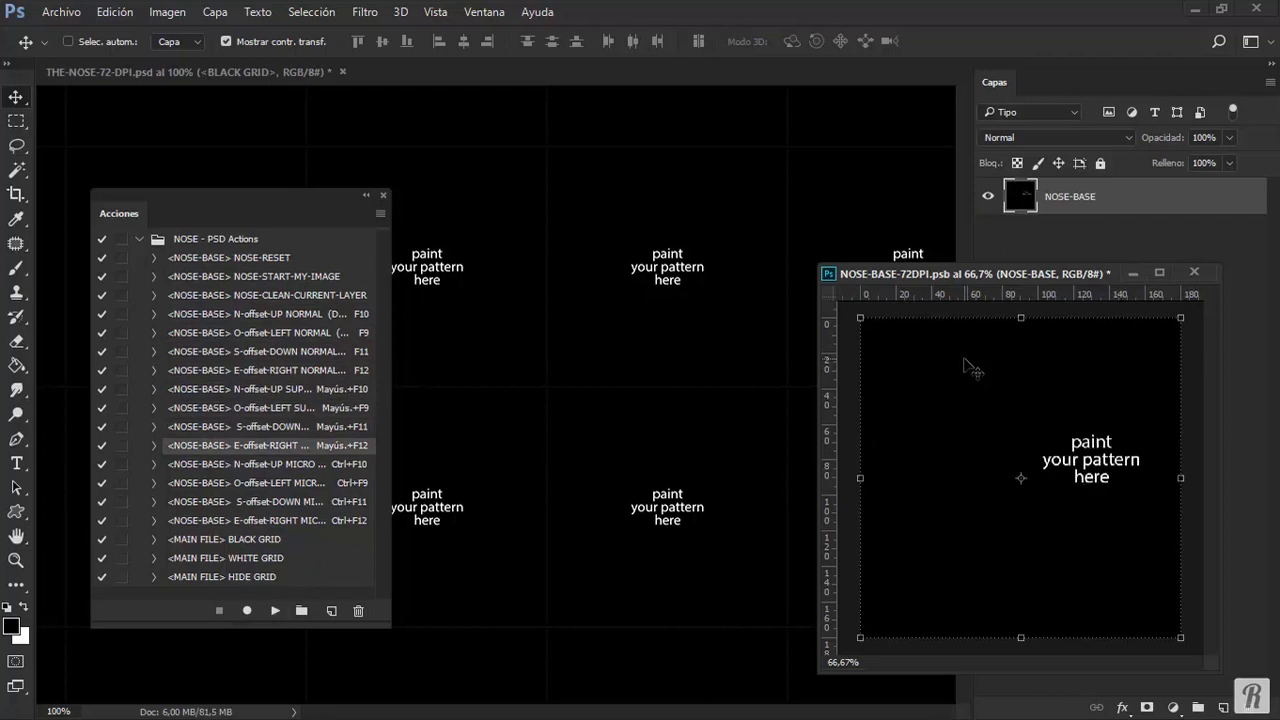
{"action": "key", "text": "shift+F9"}
{"action": "key", "text": "shift+F9"}
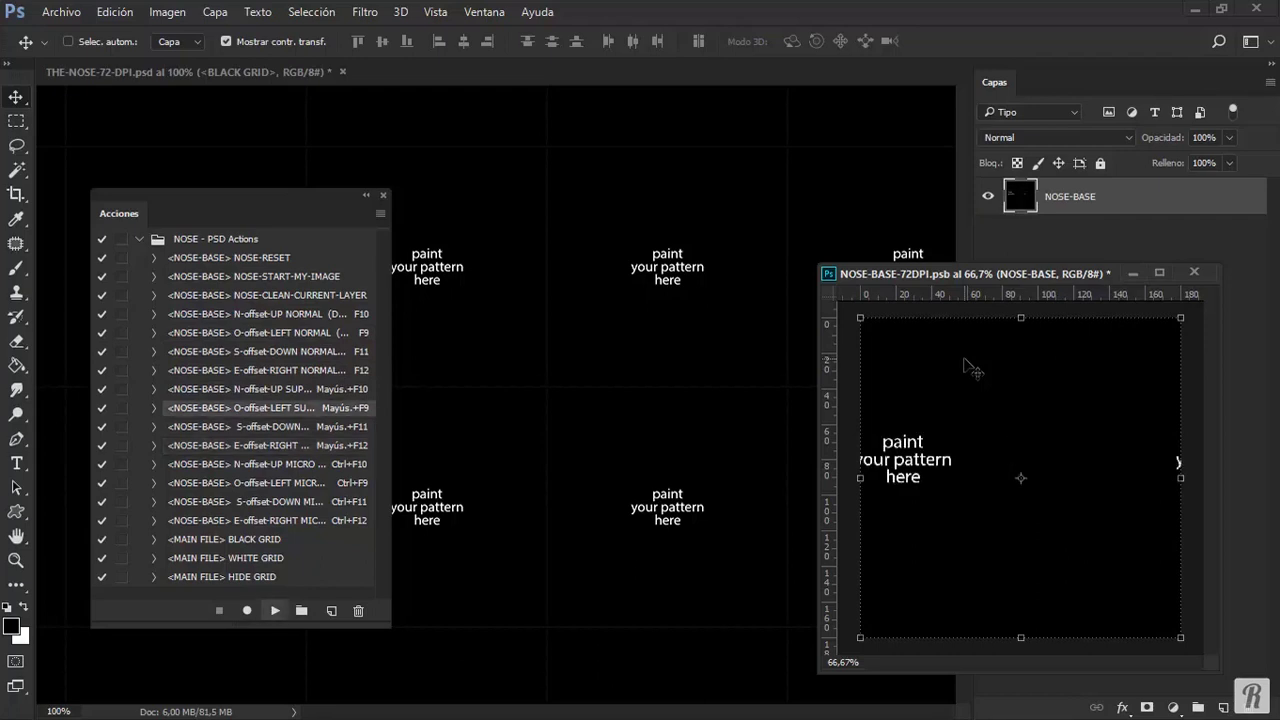
{"action": "key", "text": "shift+F9"}
{"action": "key", "text": "shift+F9"}
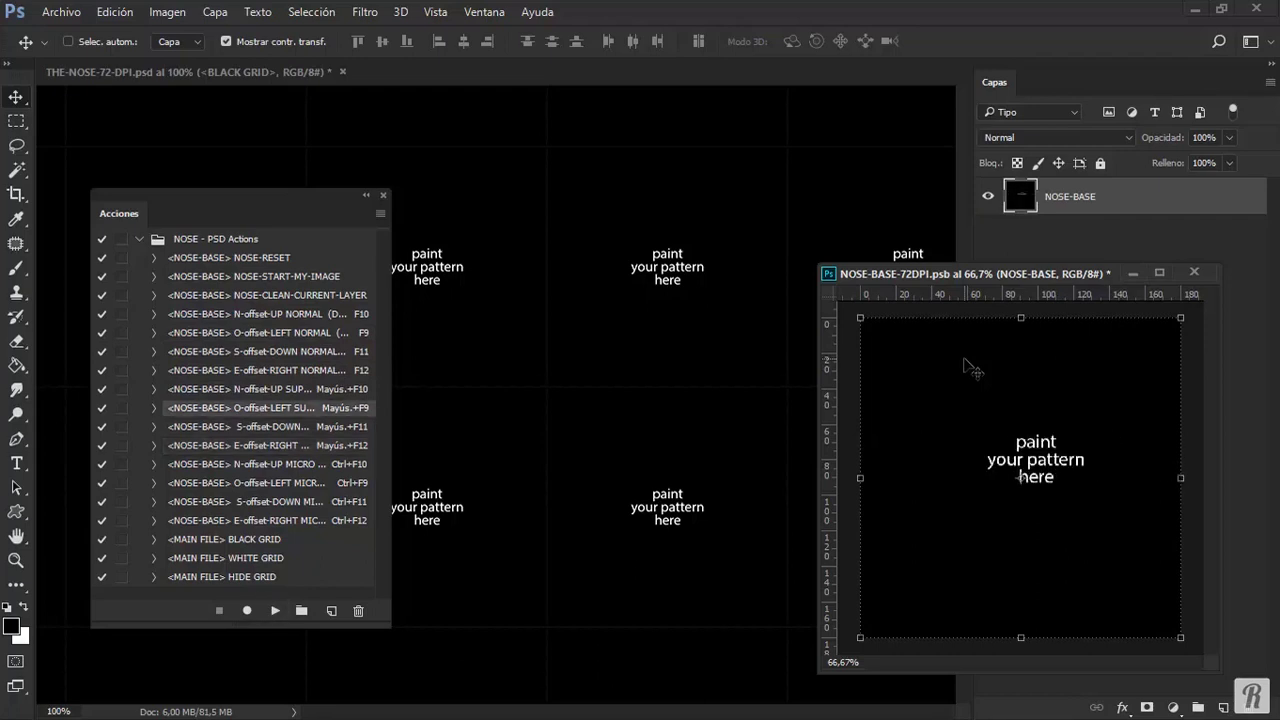
Nudge the NOSE-BASE content slightly left by repeating the O-offset-LEFT MICRO action.
{"action": "key", "text": "ctrl+F9"}
{"action": "key", "text": "ctrl+F9"}
{"action": "key", "text": "ctrl+F9"}
{"action": "key", "text": "ctrl+F9"}
{"action": "key", "text": "ctrl+F9"}
{"action": "key", "text": "ctrl+F9"}
{"action": "key", "text": "ctrl+F9"}
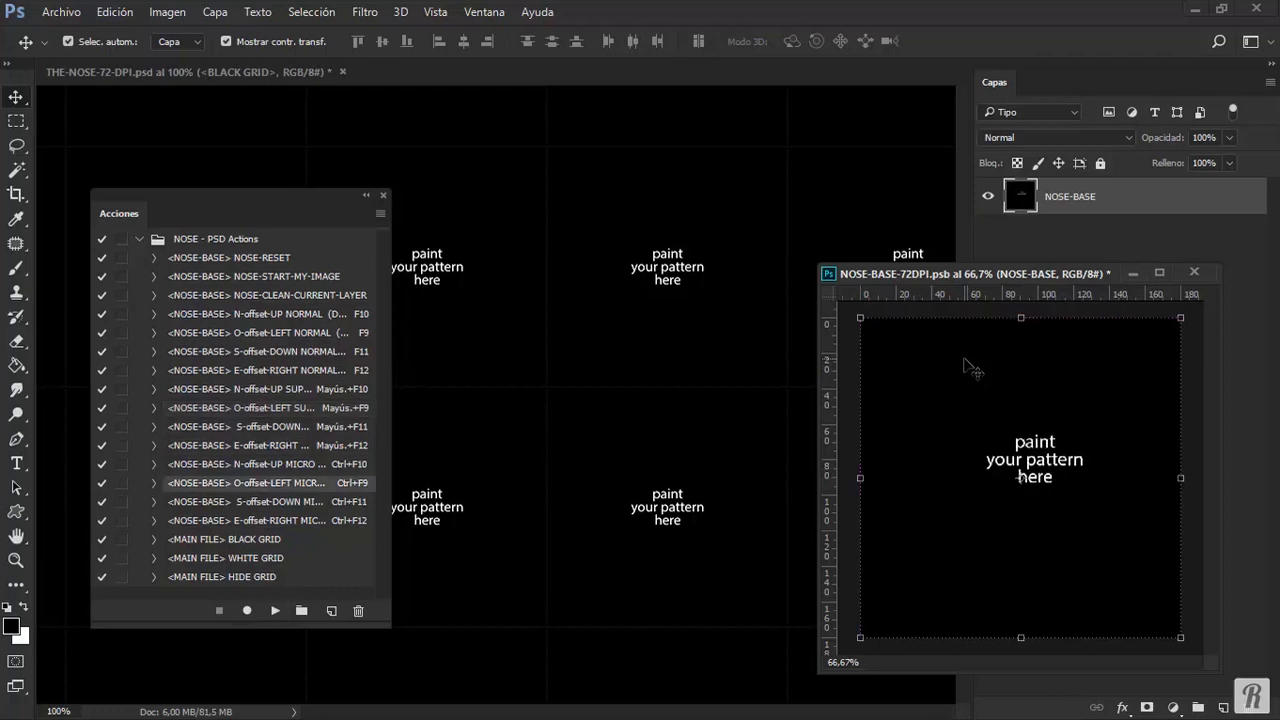
Nudge the NOSE-BASE content gradually upward by repeating the N-offset-UP MICRO action.
{"action": "key", "text": "ctrl+F10"}
{"action": "key", "text": "ctrl+F10"}
{"action": "key", "text": "ctrl+F10"}
{"action": "key", "text": "ctrl+F10"}
{"action": "key", "text": "ctrl+F10"}
{"action": "key", "text": "ctrl+F10"}
{"action": "key", "text": "ctrl+F10"}
{"action": "key", "text": "ctrl+F10"}
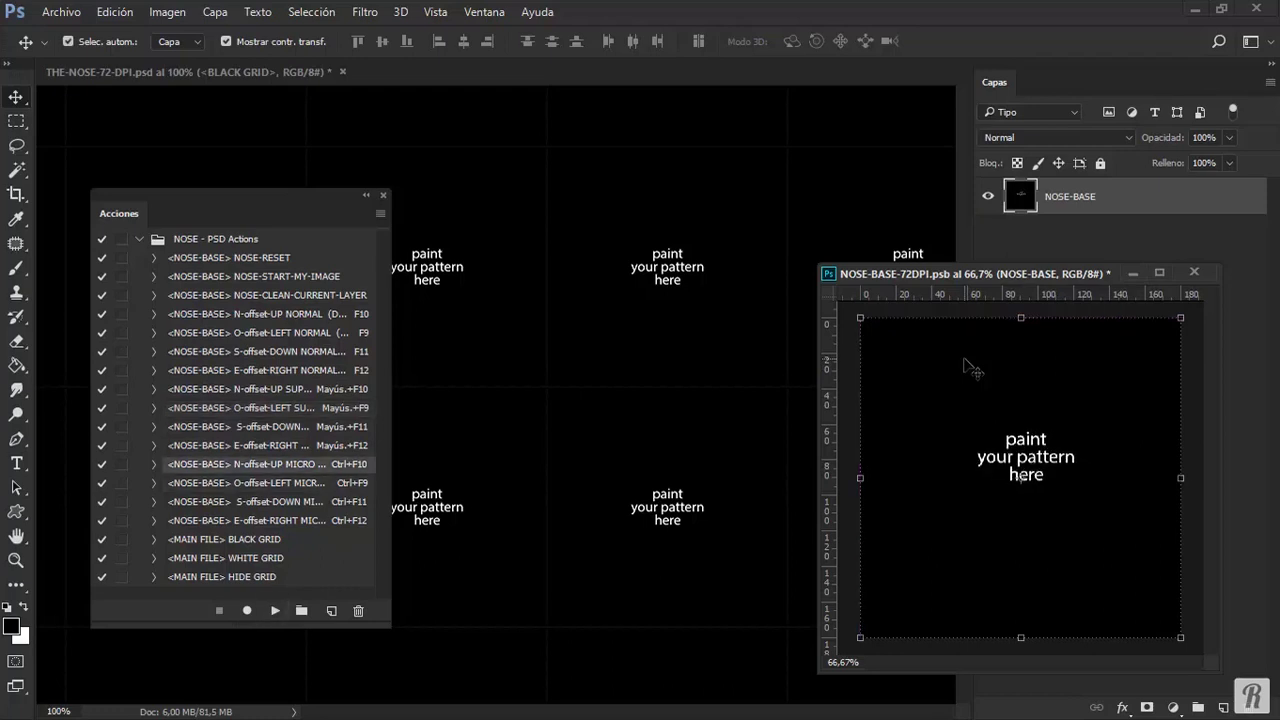
{"action": "key", "text": "ctrl+F10"}
{"action": "key", "text": "ctrl+F10"}
{"action": "key", "text": "ctrl+F10"}
{"action": "key", "text": "ctrl+F10"}
{"action": "key", "text": "ctrl+F10"}
{"action": "key", "text": "ctrl+F10"}
{"action": "key", "text": "ctrl+F10"}
{"action": "key", "text": "ctrl+F10"}
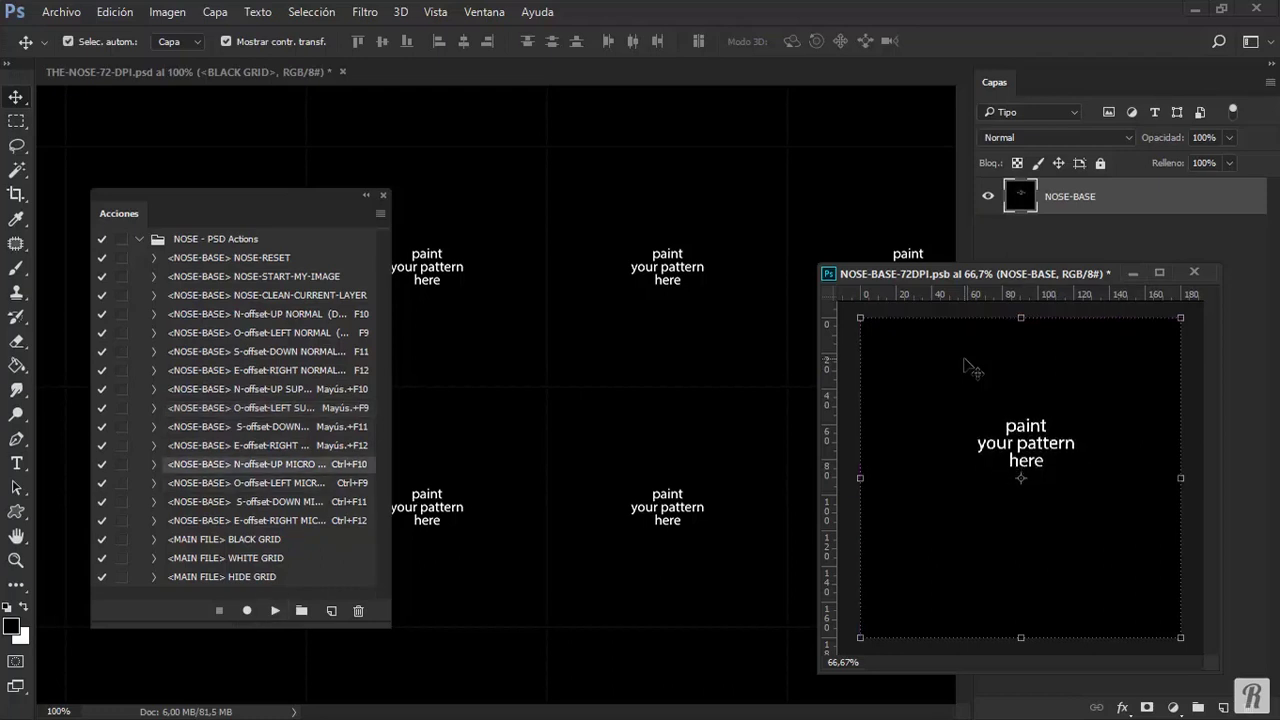
{"action": "key", "text": "ctrl+F10"}
{"action": "key", "text": "ctrl+F10"}
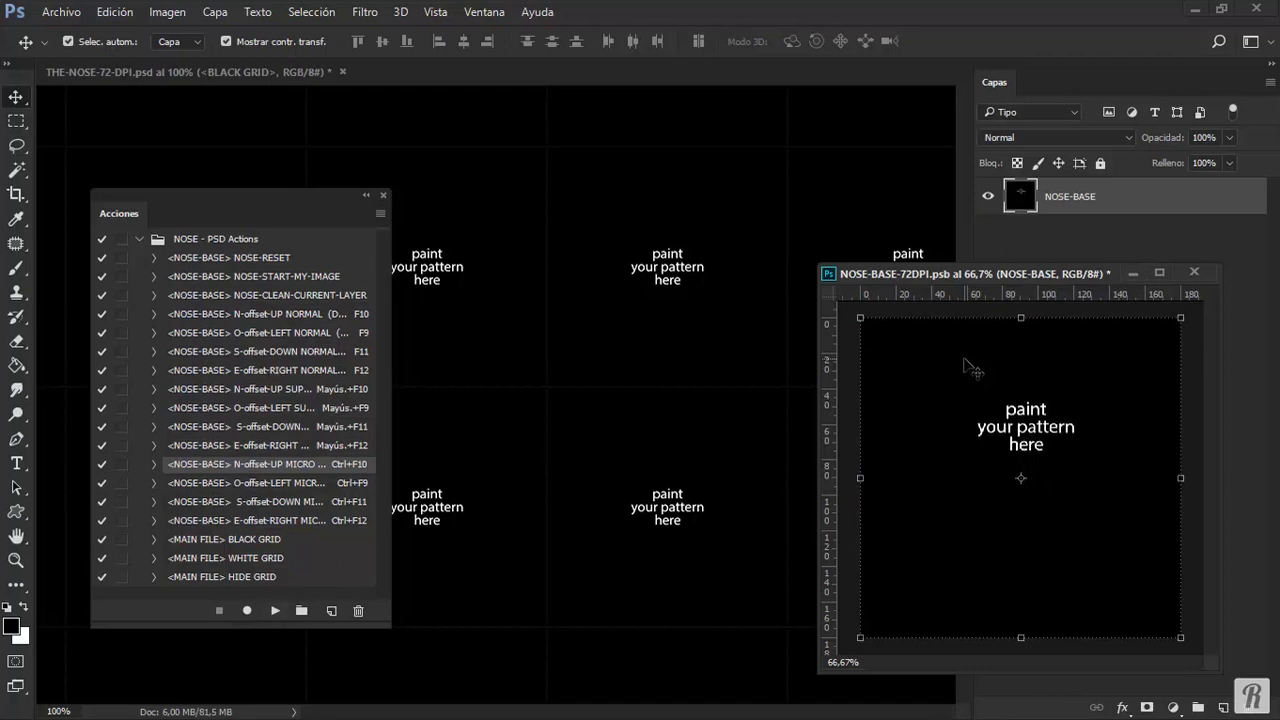
Shift the NOSE-BASE content left with O-offset-LEFT NORMAL, and repeat N-offset-UP NORMAL so it wraps past the tile's upper edge.
{"action": "key", "text": "F9"}
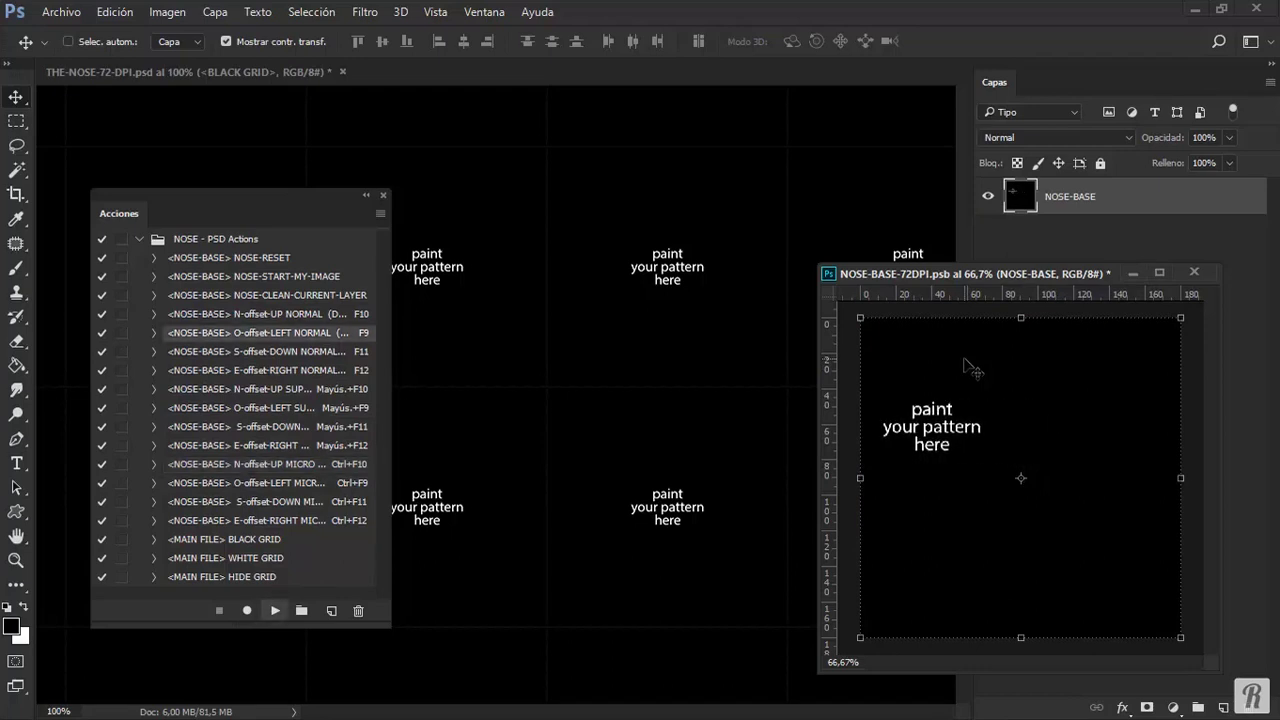
{"action": "key", "text": "F10"}
{"action": "key", "text": "F10"}
{"action": "key", "text": "F10"}
{"action": "key", "text": "F10"}
{"action": "key", "text": "F10"}
{"action": "key", "text": "F10"}
{"action": "key", "text": "F10"}
{"action": "key", "text": "F10"}
{"action": "key", "text": "F10"}
{"action": "key", "text": "F10"}
{"action": "key", "text": "F10"}
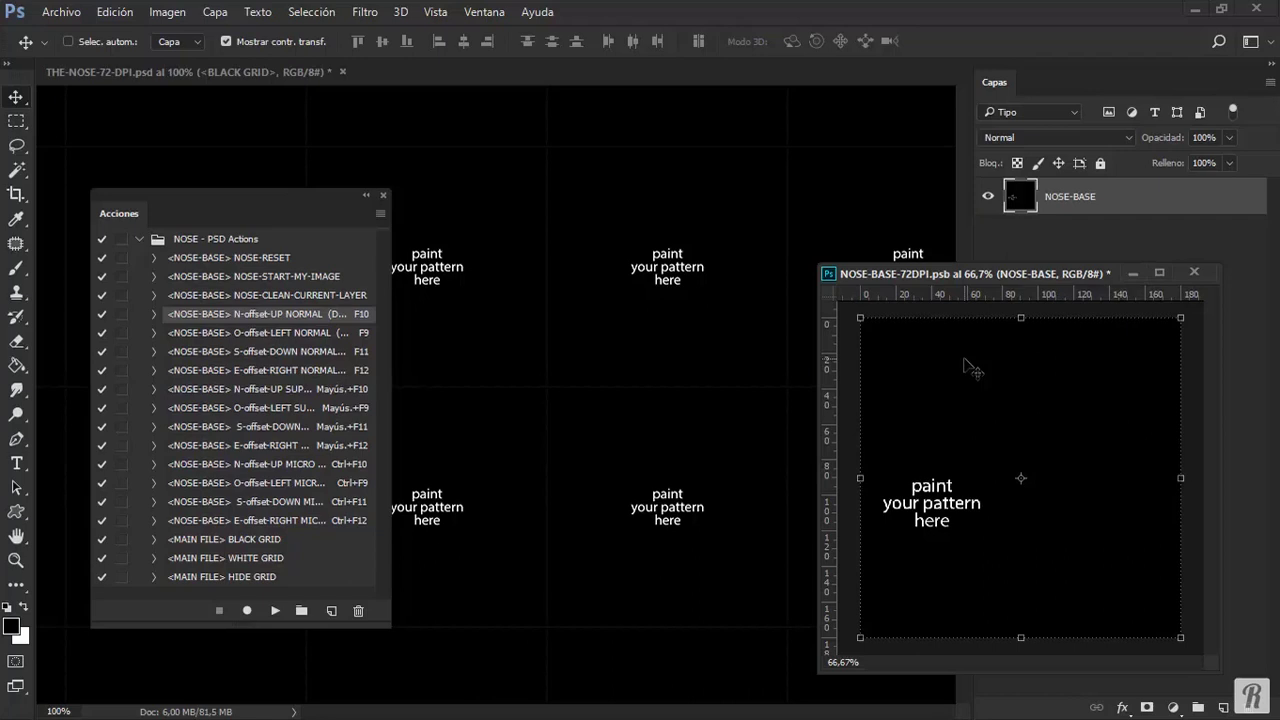
Reset the offset NOSE-BASE tile to its centred state with the NOSE-RESET action.
{"action": "left_click", "coordinate": [280, 262]}
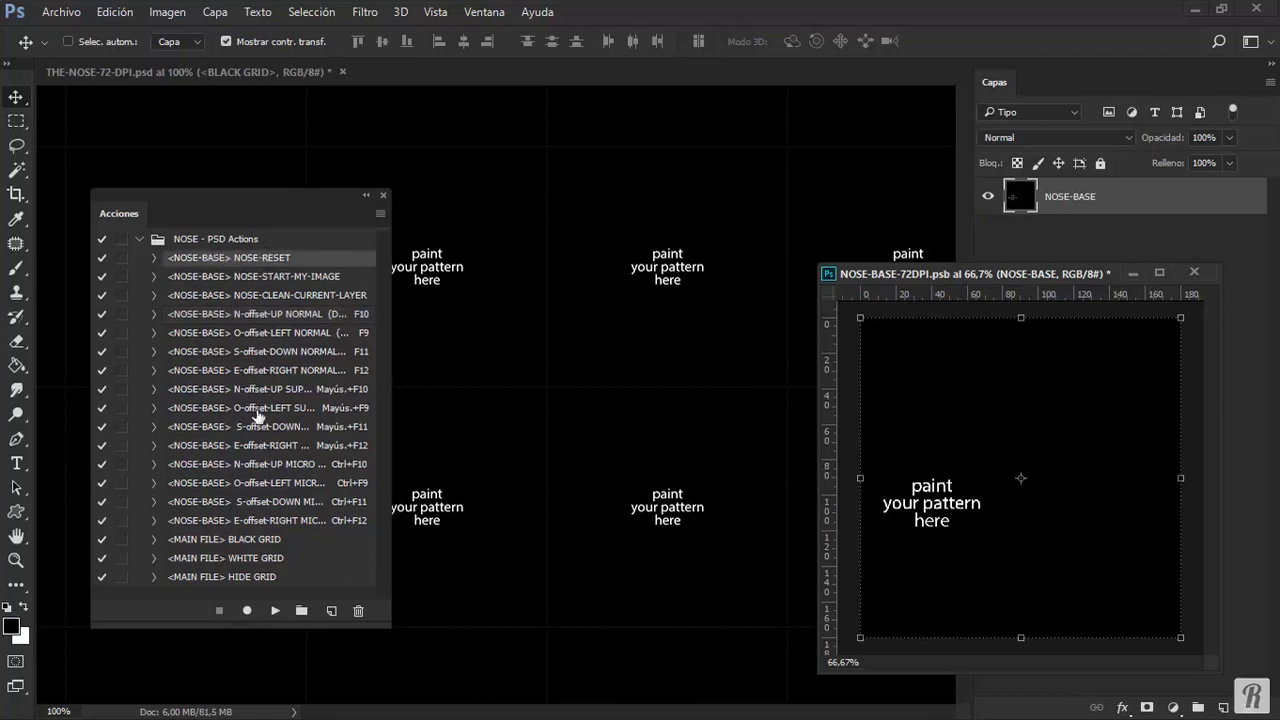
{"action": "left_click", "coordinate": [274, 611]}
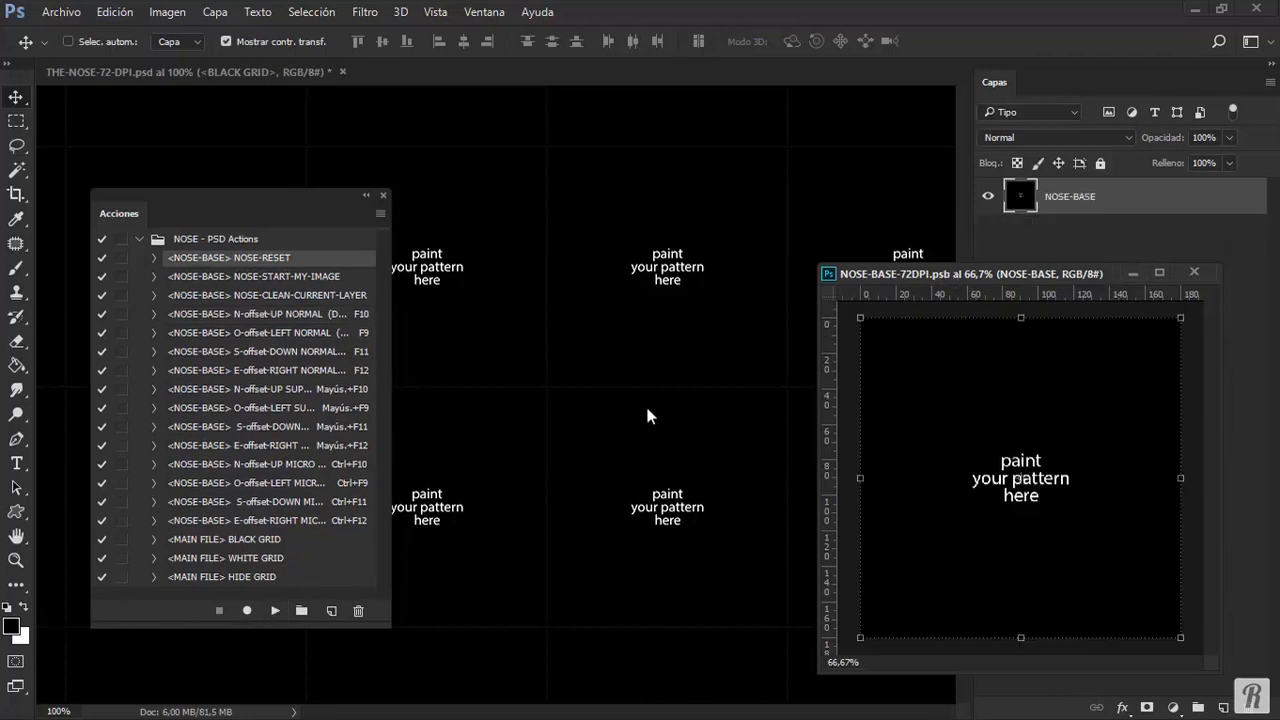
Set the foreground colour to cyan #00ccff and fill the NOSE-BASE layer with it.
{"action": "left_click", "coordinate": [12, 630]}
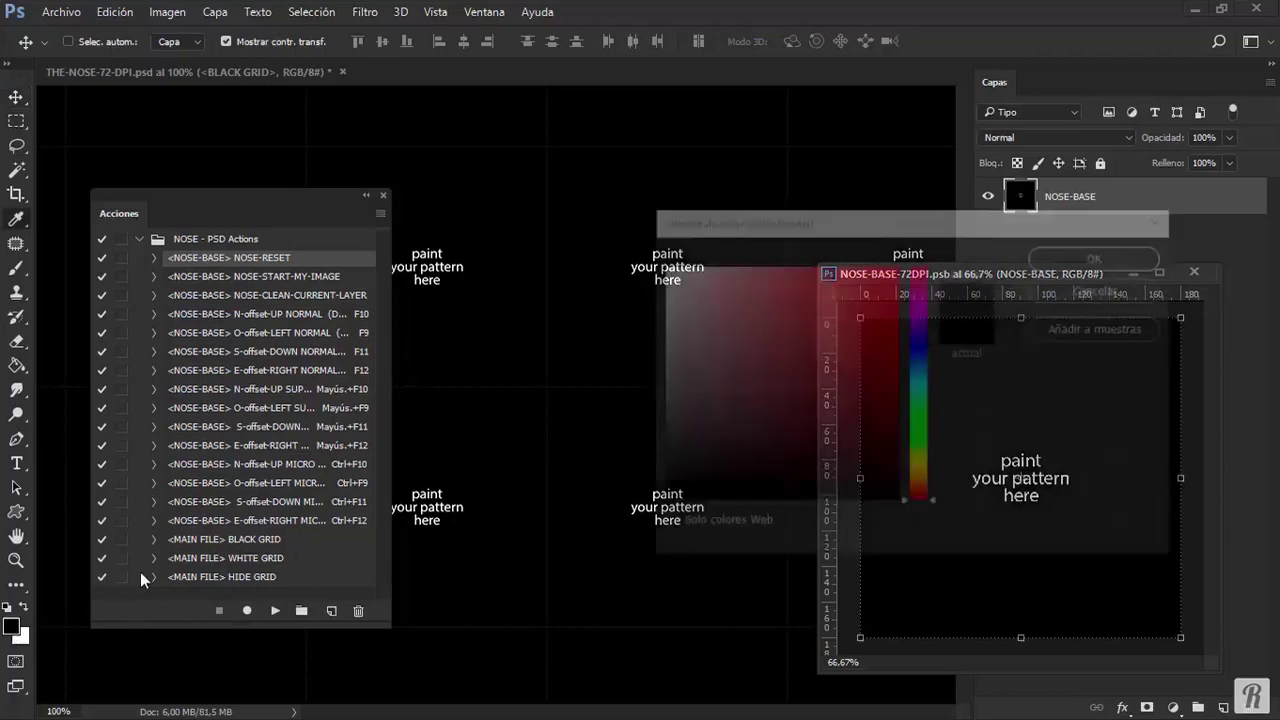
{"action": "left_click", "coordinate": [918, 376]}
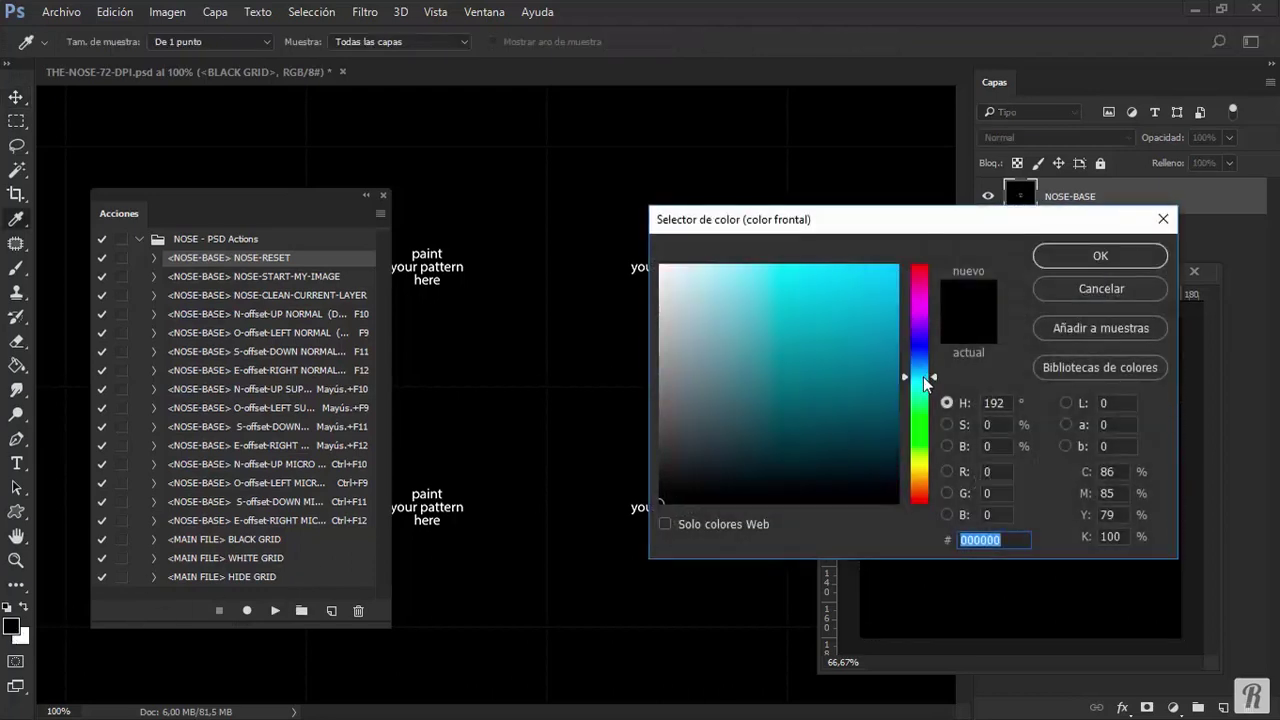
{"action": "left_click_drag", "start_coordinate": [880, 343], "coordinate": [912, 240]}
{"action": "left_click", "coordinate": [1076, 254]}
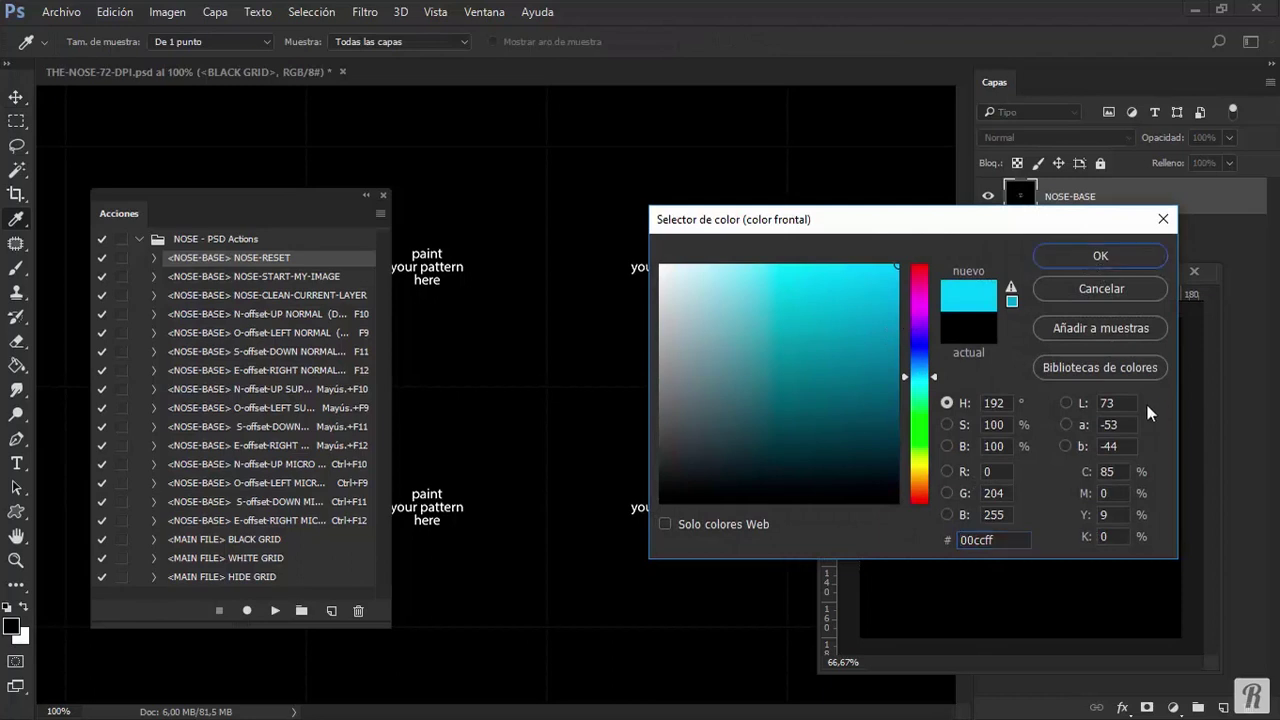
{"action": "key", "text": "v"}
{"action": "key", "text": "alt+BackSpace"}
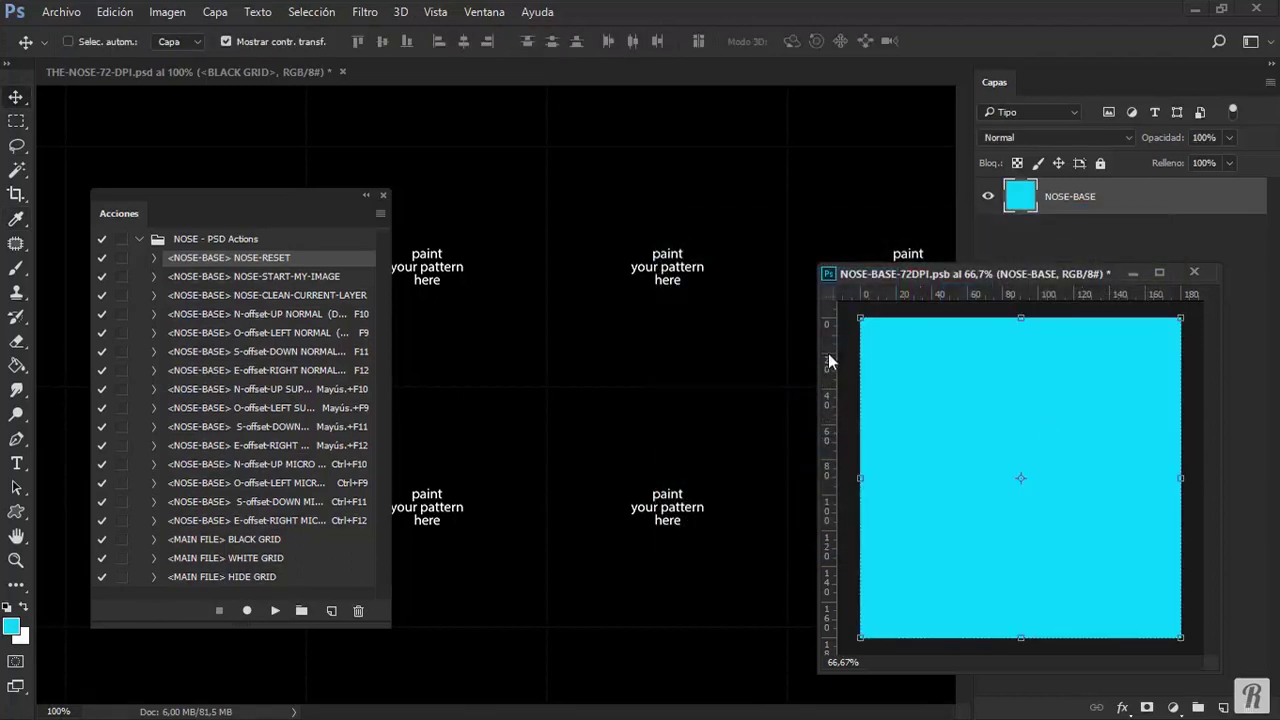
Preview the example image from the desktop, and place the Watermelon image embedded at 100% above the cyan NOSE-BASE layer.
{"action": "left_click", "coordinate": [62, 12]}
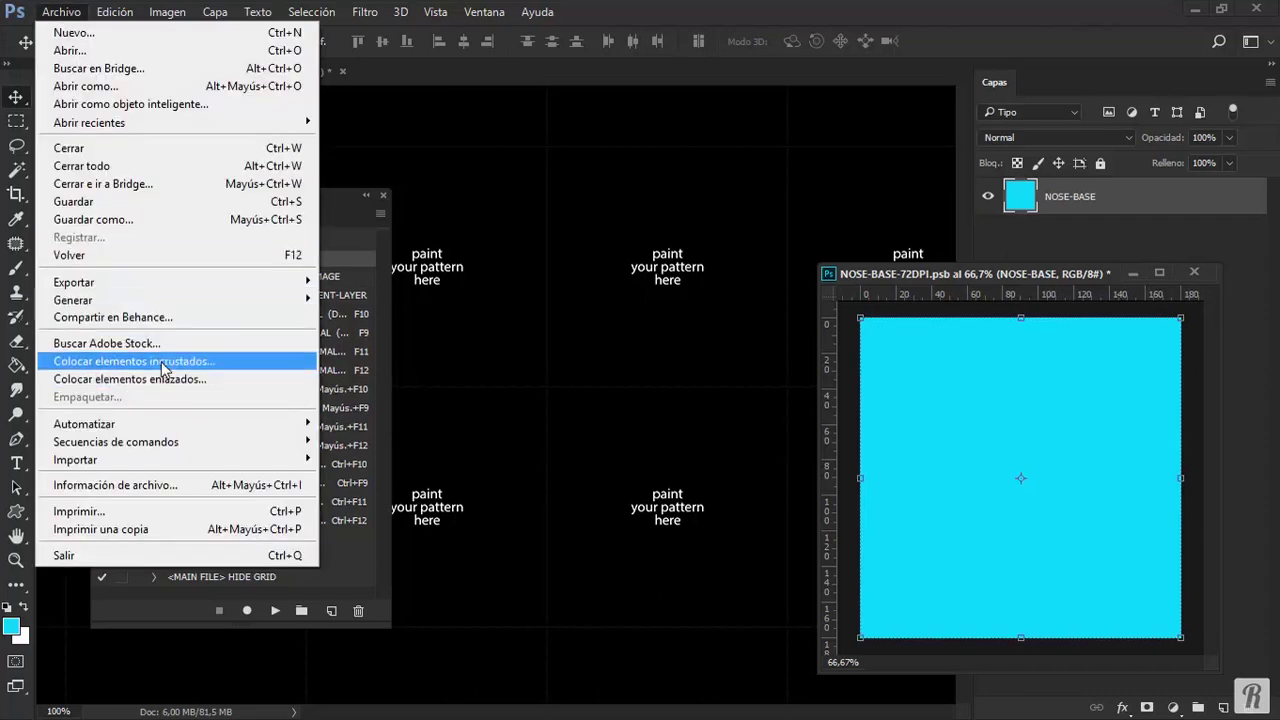
{"action": "left_click", "coordinate": [160, 362]}
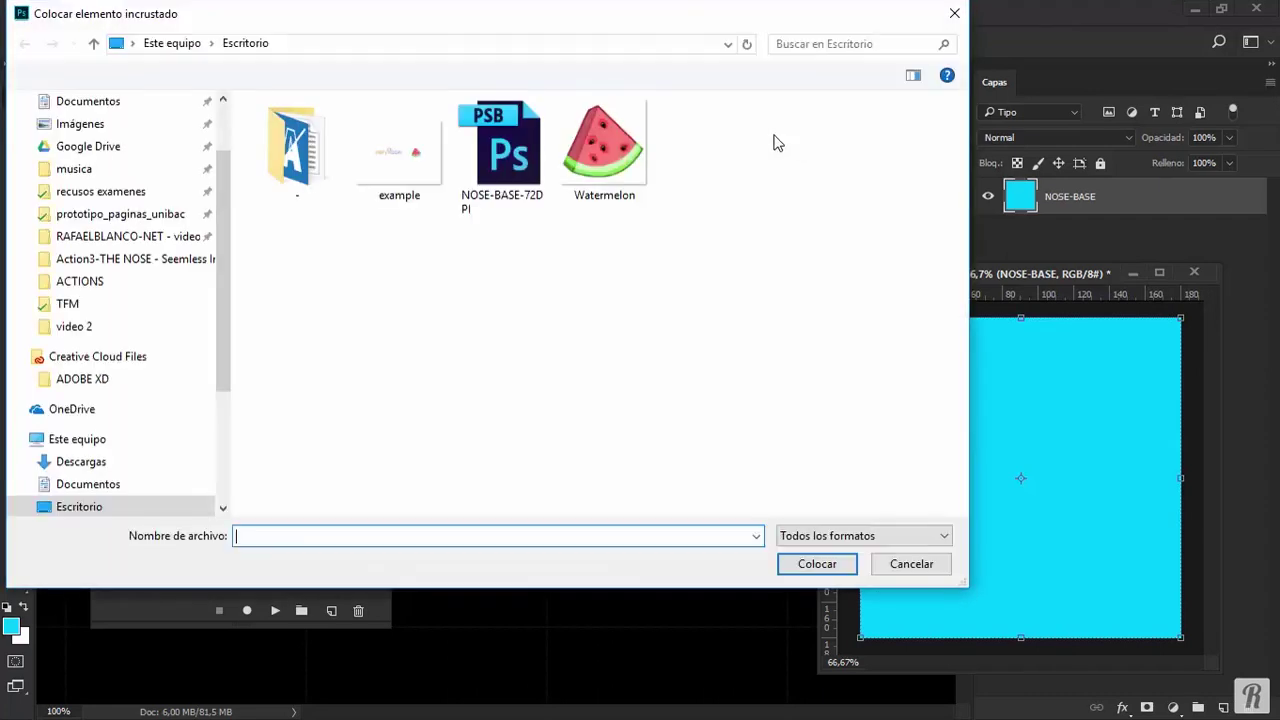
{"action": "left_click", "coordinate": [397, 162]}
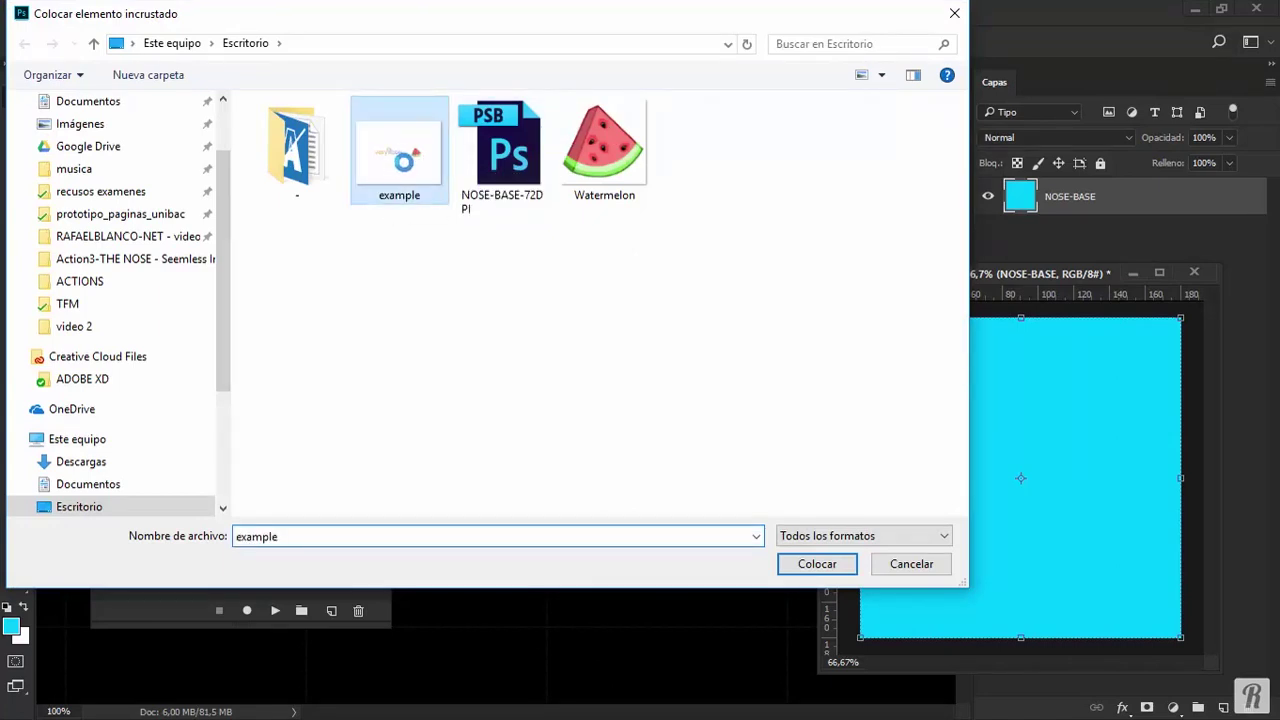
{"action": "right_click", "coordinate": [404, 161]}
{"action": "left_click", "coordinate": [430, 163]}
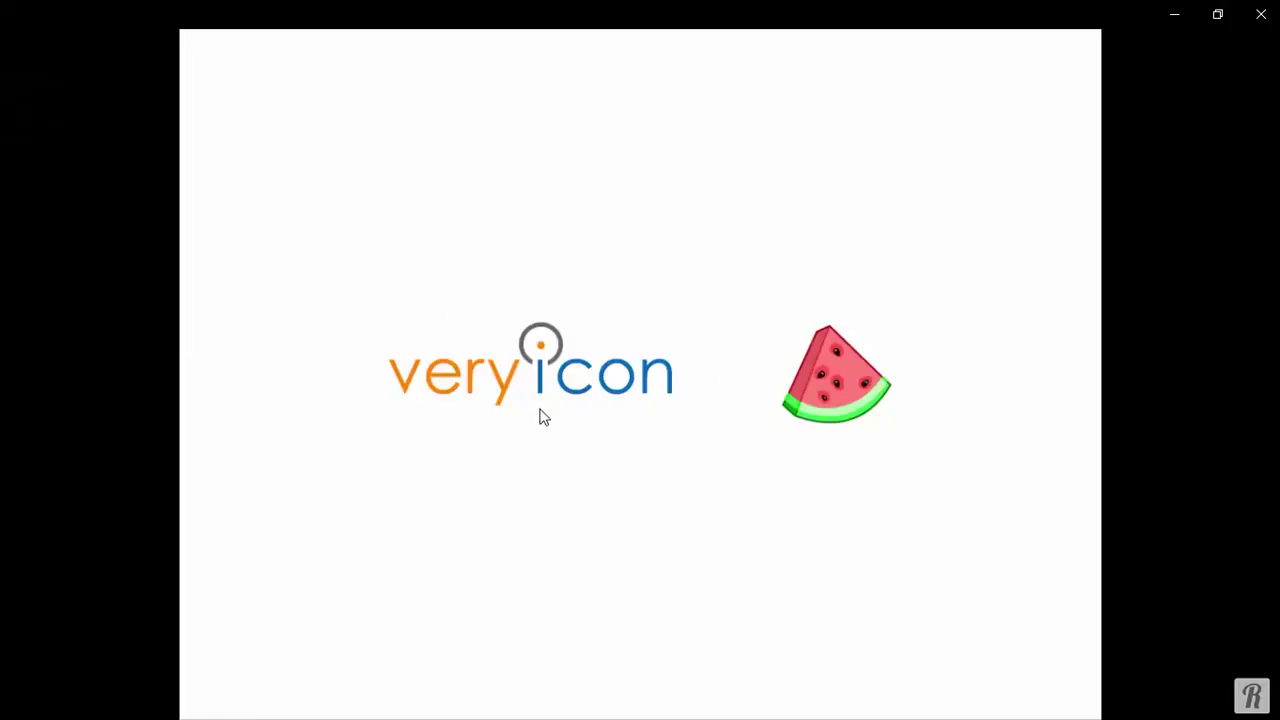
{"action": "mouse_move", "coordinate": [838, 314]}
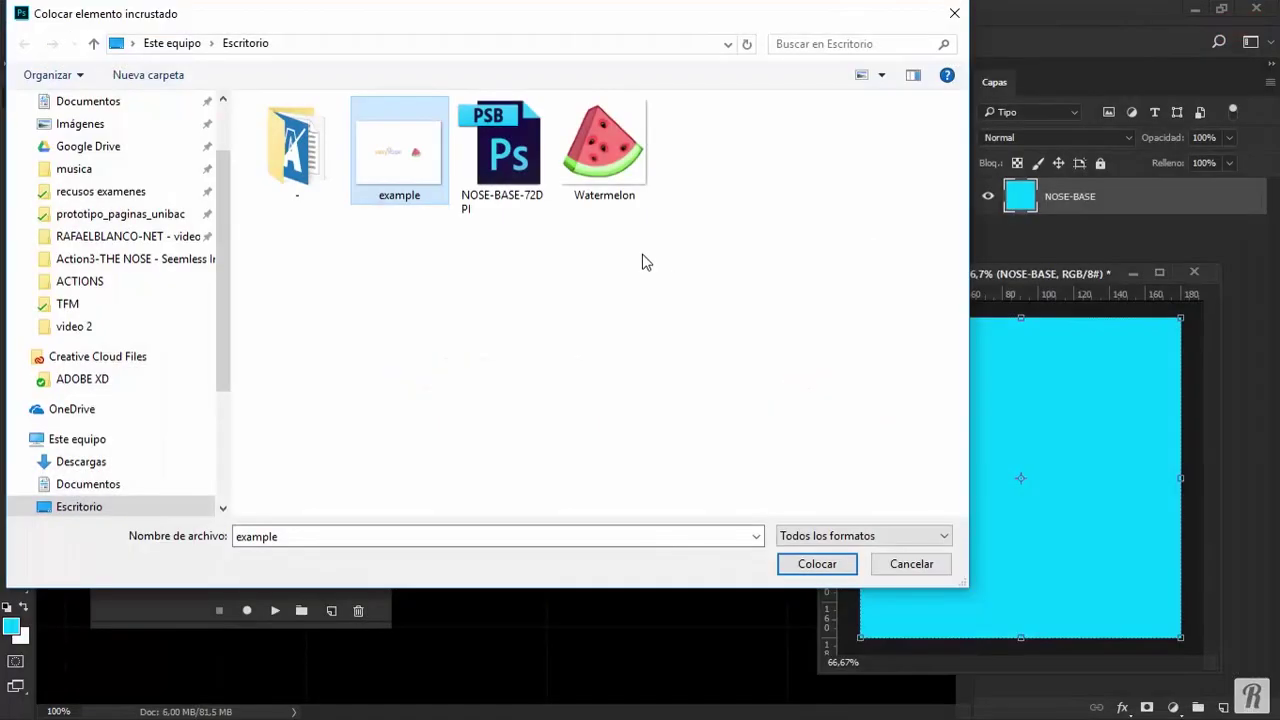
{"action": "left_click_drag", "start_coordinate": [640, 150], "coordinate": [605, 143]}
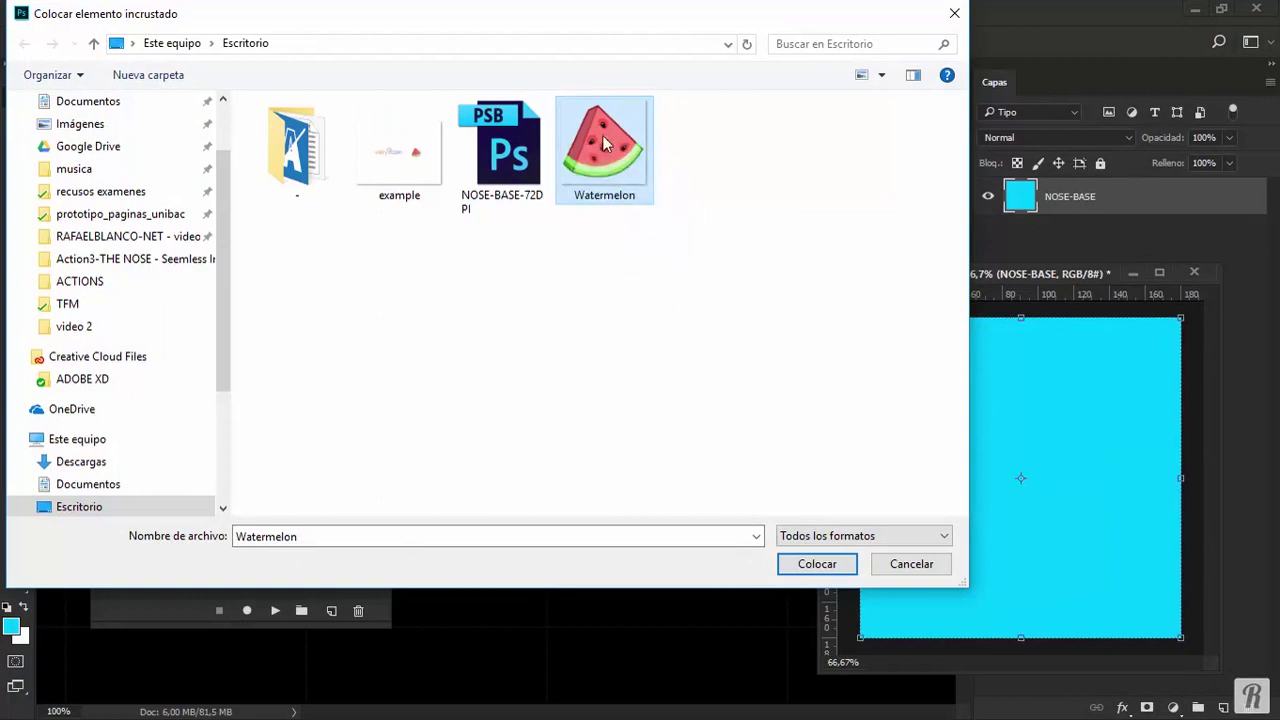
{"action": "left_click", "coordinate": [812, 564]}
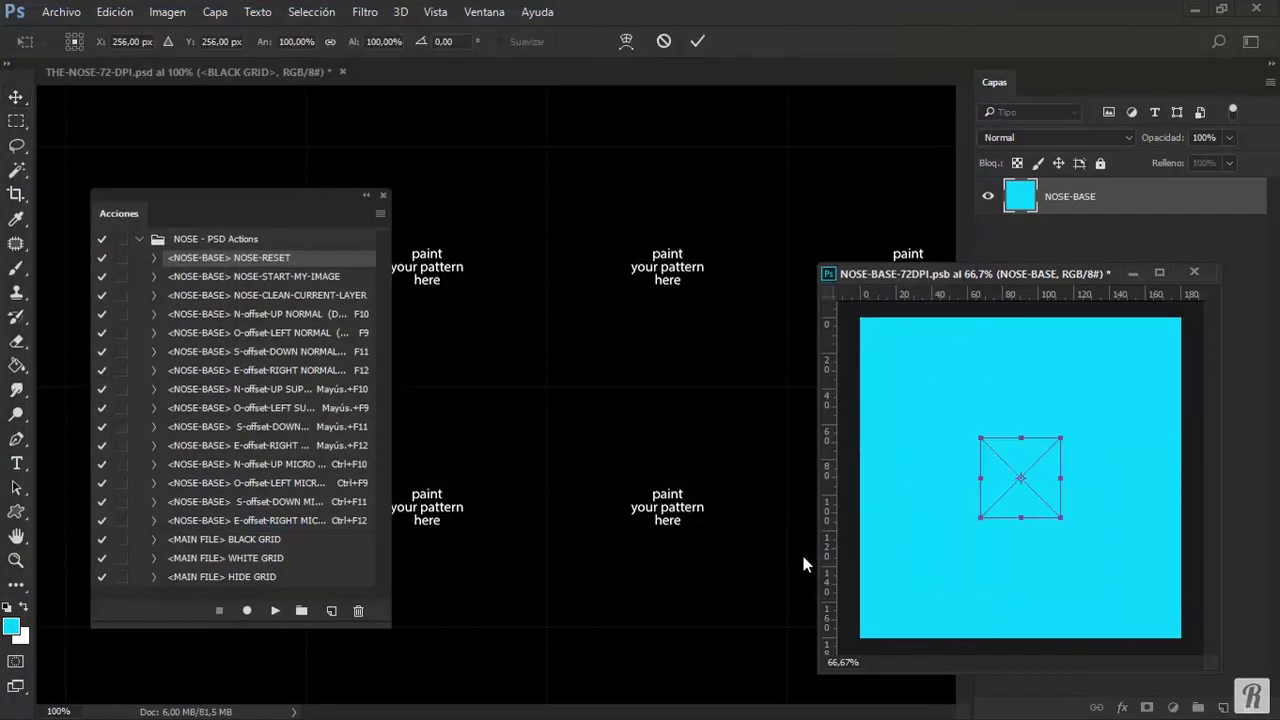
{"action": "key", "text": "Return"}
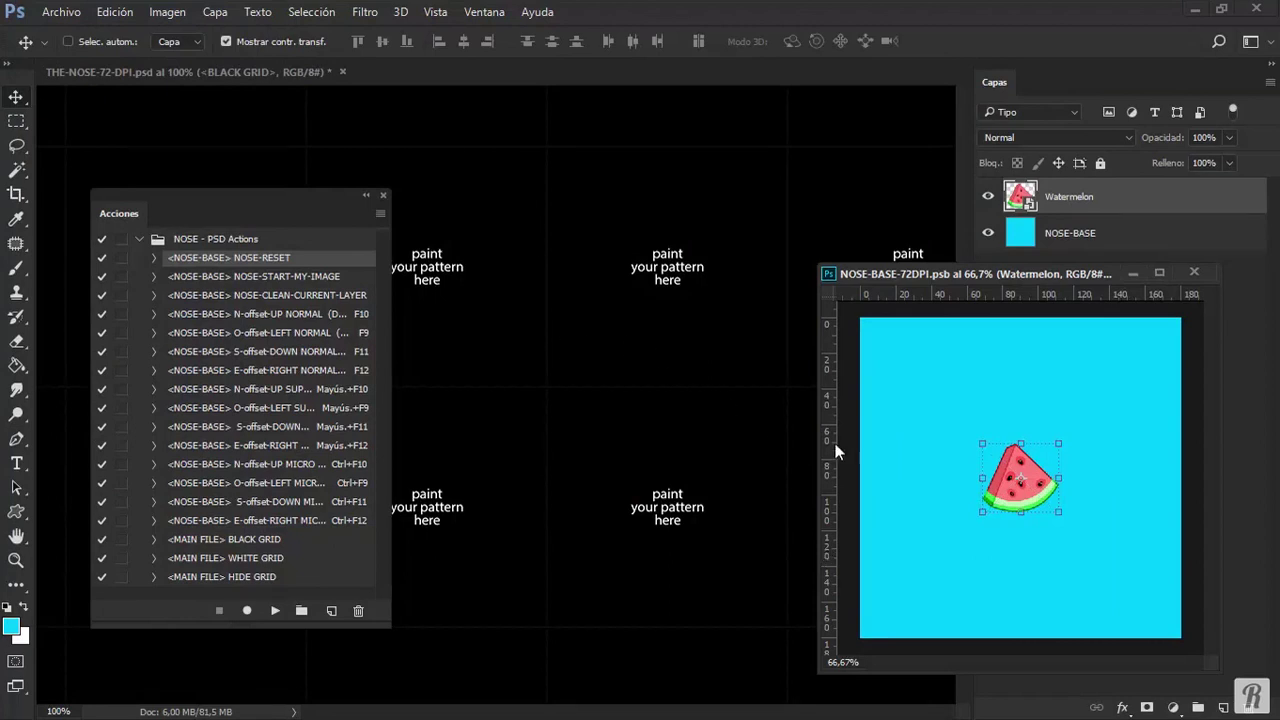
Move the watermelon slice to the tile's lower-left area and place a rotated copy of it in the upper-left area.
{"action": "left_click_drag", "start_coordinate": [1060, 500], "coordinate": [968, 577]}
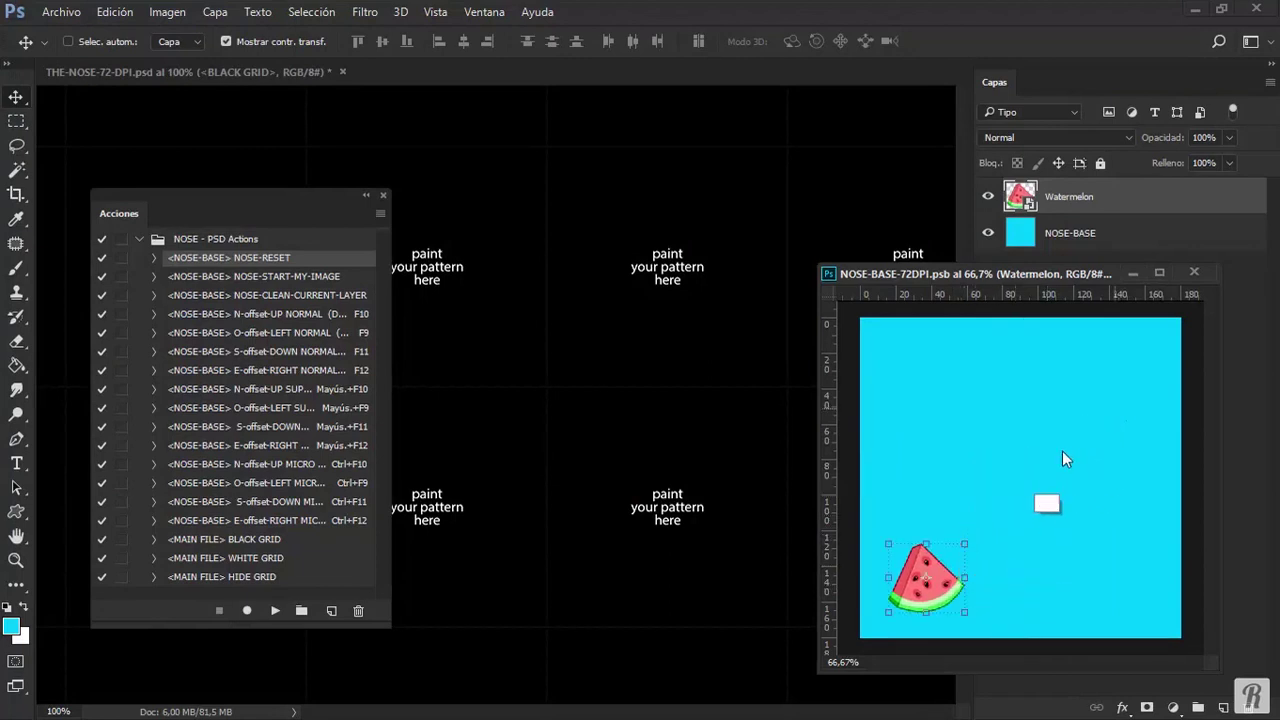
{"action": "left_click_drag", "start_coordinate": [945, 594], "coordinate": [1040, 478]}
{"action": "scroll", "coordinate": [1040, 478], "scroll_direction": "up", "scroll_amount": 1}
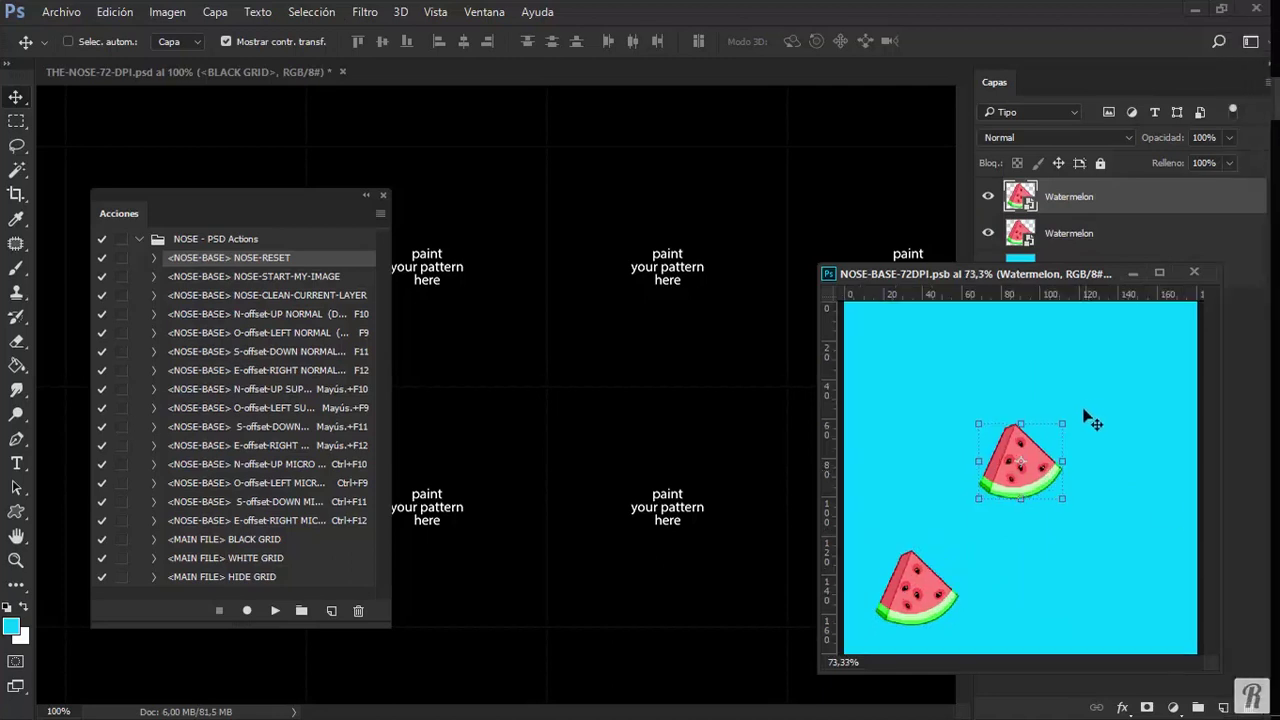
{"action": "left_click_drag", "start_coordinate": [1078, 419], "coordinate": [1086, 488]}
{"action": "key", "text": "Return"}
Duplicate the slice into the tile's lower-right area and rotate the copy to about 10°.
{"action": "left_click_drag", "start_coordinate": [1101, 538], "coordinate": [1150, 578]}
{"action": "left_click_drag", "start_coordinate": [1057, 414], "coordinate": [1116, 410]}
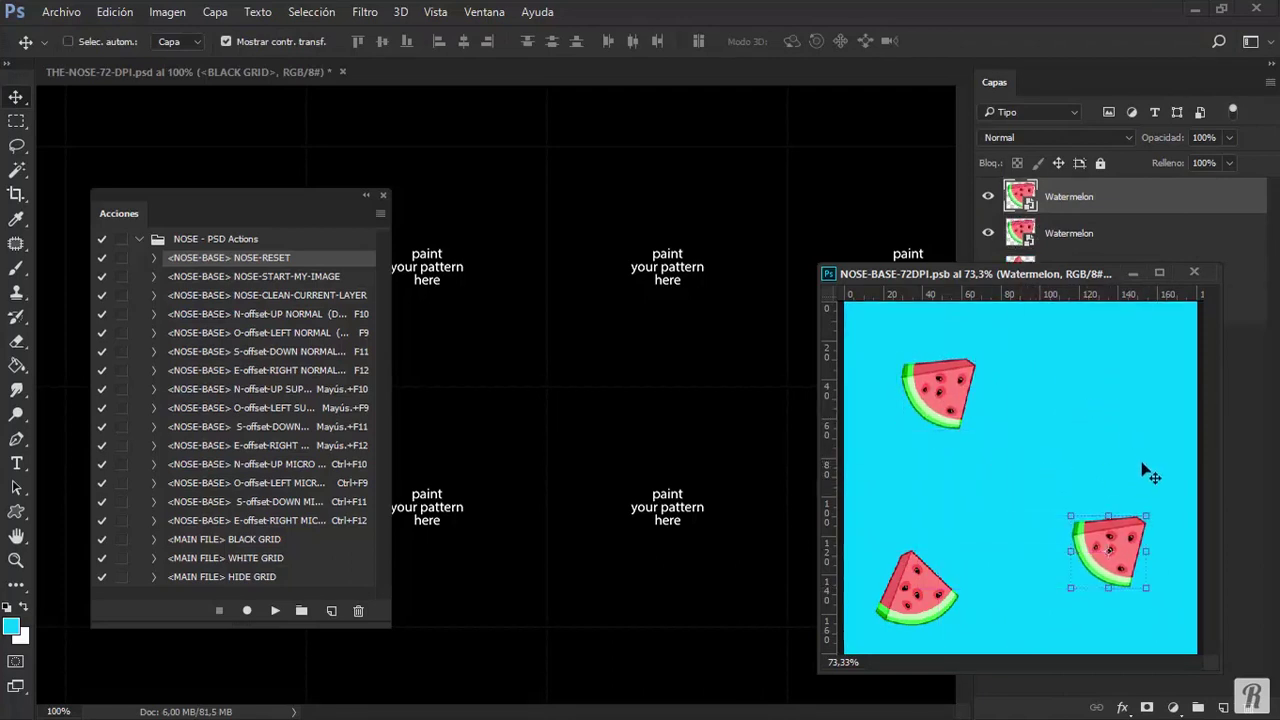
{"action": "left_click_drag", "start_coordinate": [1155, 503], "coordinate": [1108, 455]}
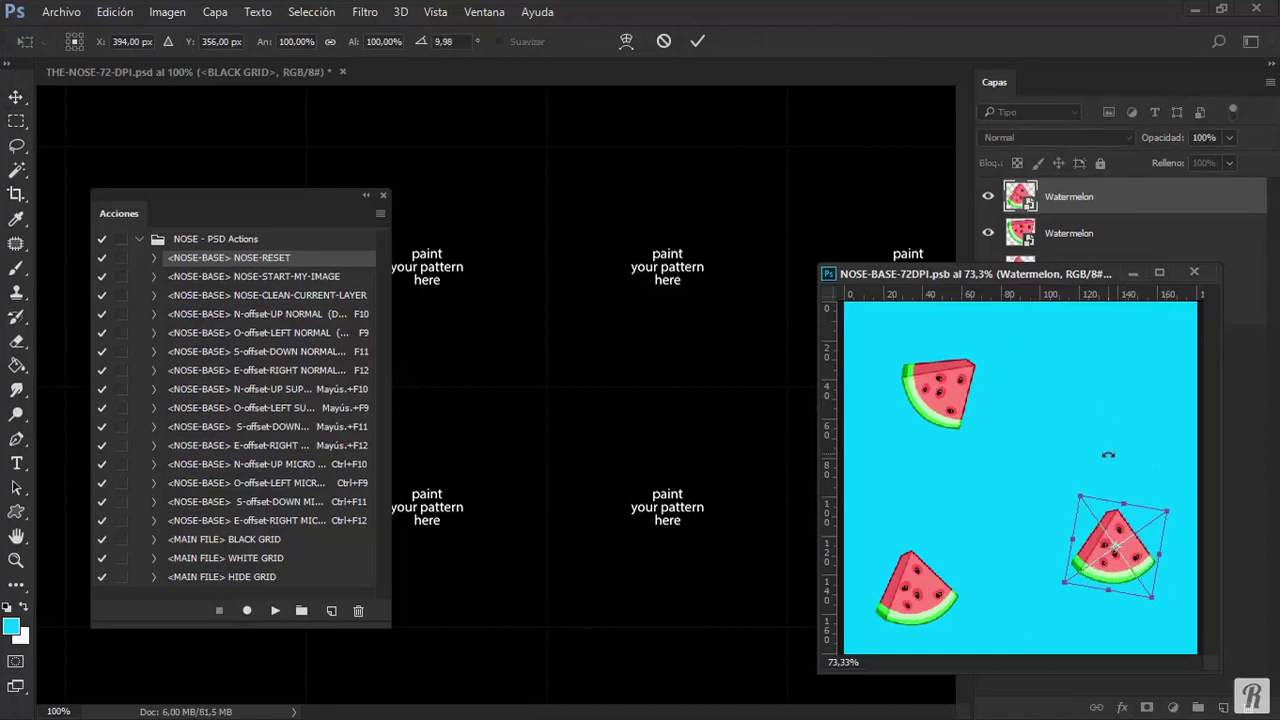
{"action": "key", "text": "Return"}
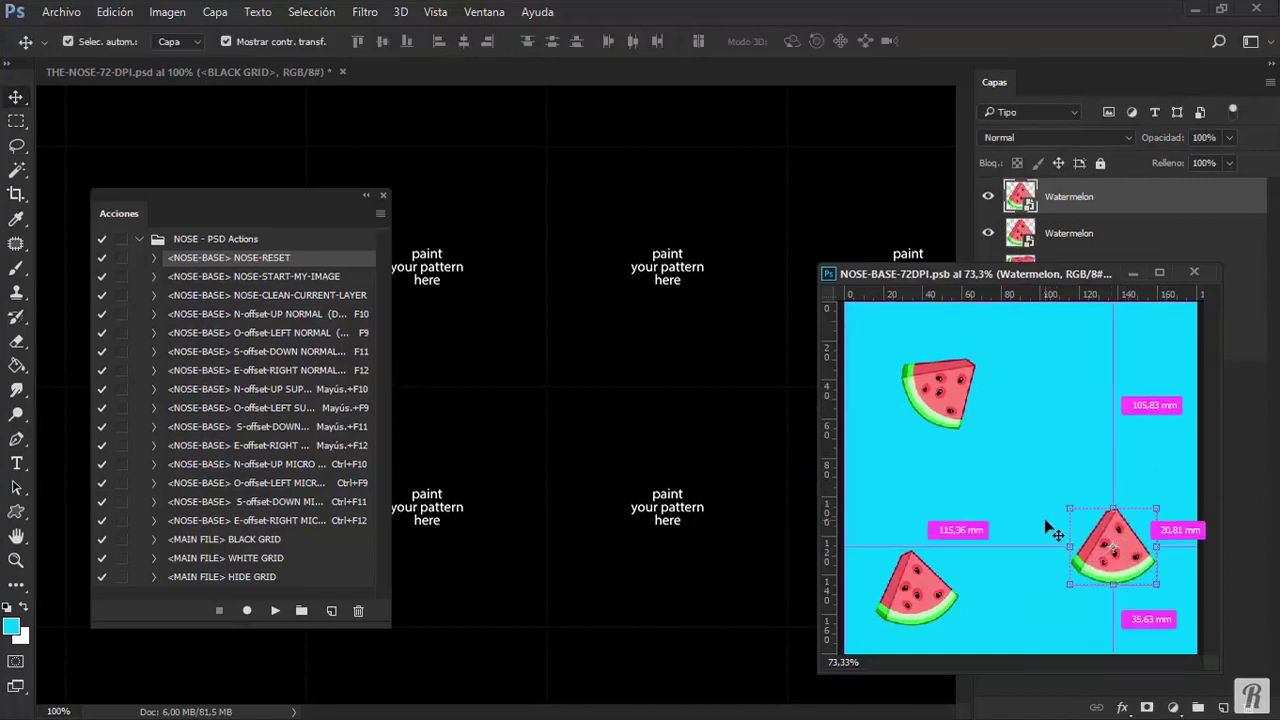
Place another slice copy near the tile's centre, scaled to about 68% and rotated to about -36°.
{"action": "left_click_drag", "start_coordinate": [1145, 462], "coordinate": [1036, 404]}
{"action": "key", "text": "Return"}
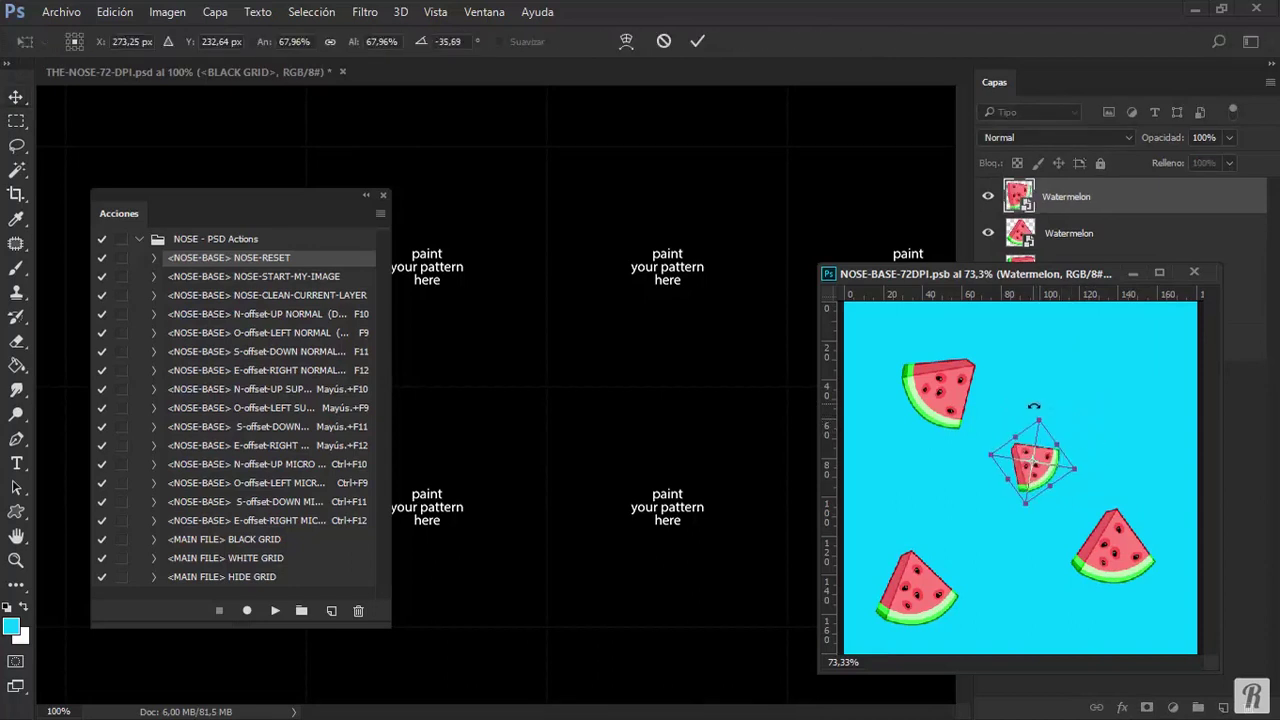
{"action": "key", "text": "Return"}
Duplicate the central slice to the tile's left side, then shrink and rotate the copy to make the smallest slice.
{"action": "left_click_drag", "start_coordinate": [1120, 455], "coordinate": [1130, 570]}
{"action": "left_click", "coordinate": [1020, 610], "text": "ctrl"}
{"action": "left_click_drag", "start_coordinate": [1174, 618], "coordinate": [1031, 499]}
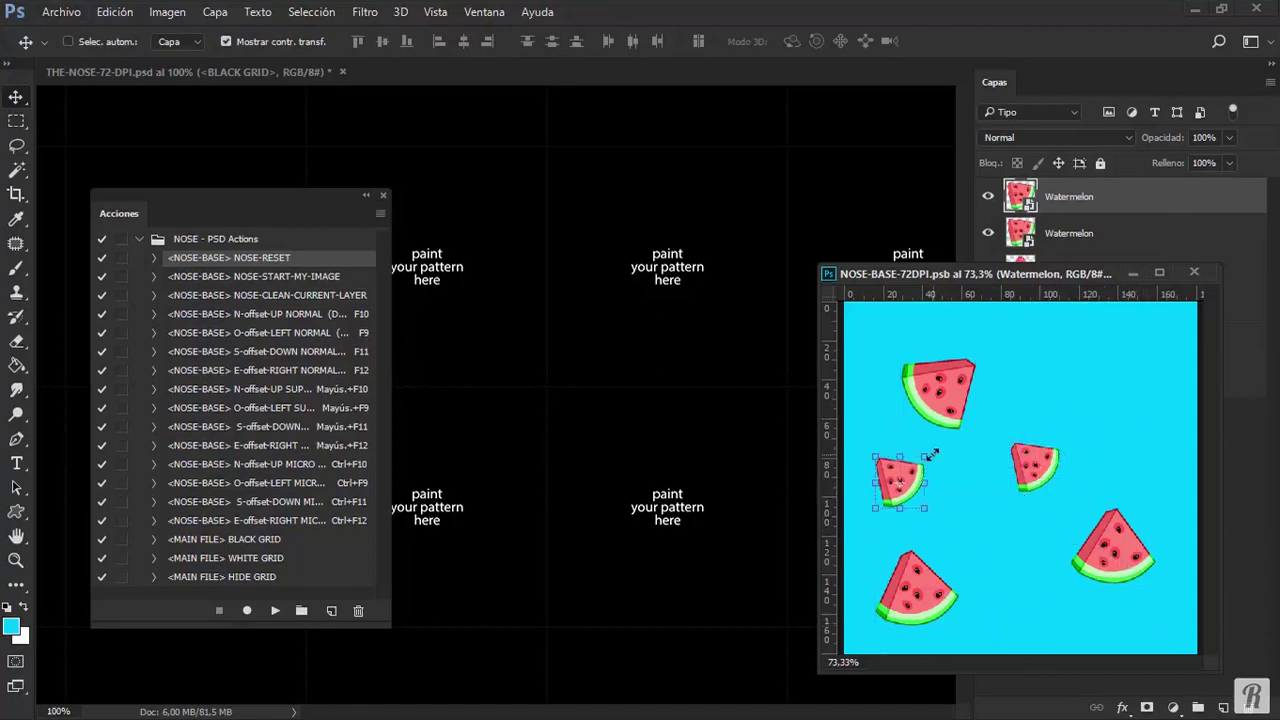
{"action": "key", "text": "ctrl+t"}
{"action": "left_click_drag", "start_coordinate": [928, 456], "coordinate": [955, 498]}
{"action": "key", "text": "Return"}
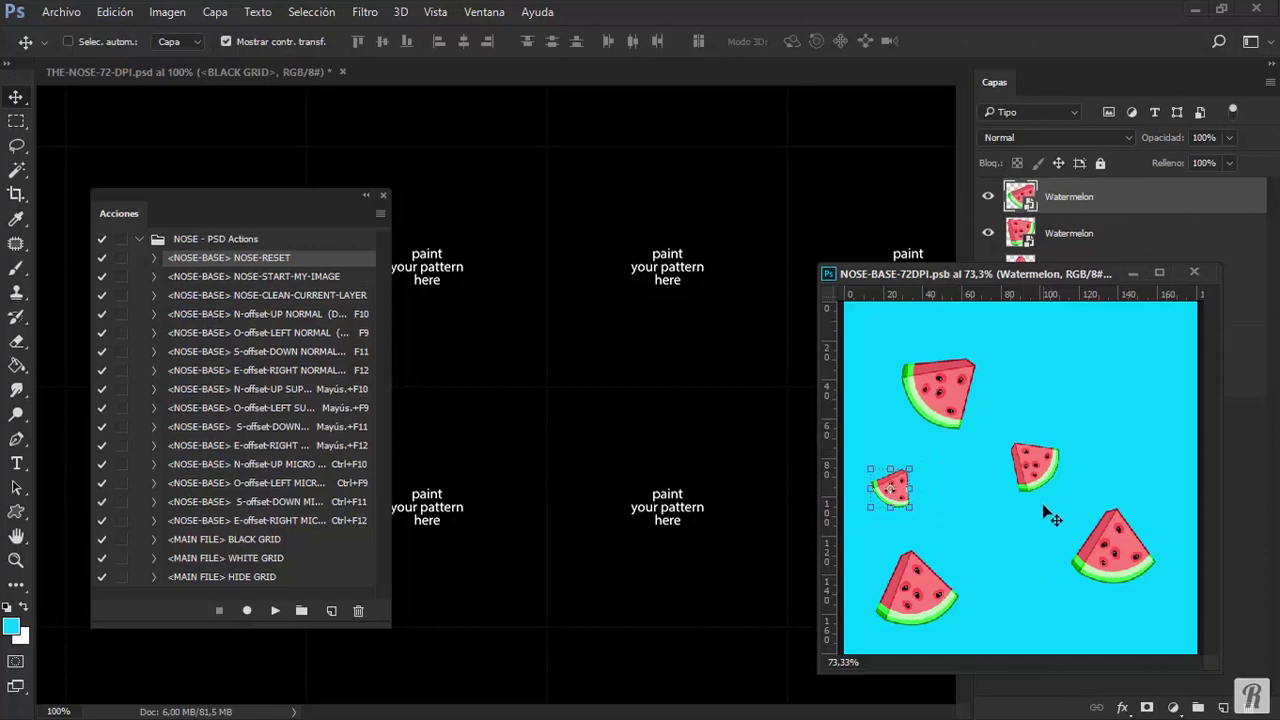
Merge the five Watermelon layers into one and shift it with the N-offset-UP NORMAL, O-offset-LEFT NORMAL and E-offset-RIGHT NORMAL actions.
{"action": "left_click_drag", "start_coordinate": [1093, 279], "coordinate": [803, 243]}
{"action": "left_click", "coordinate": [1132, 344], "text": "shift"}
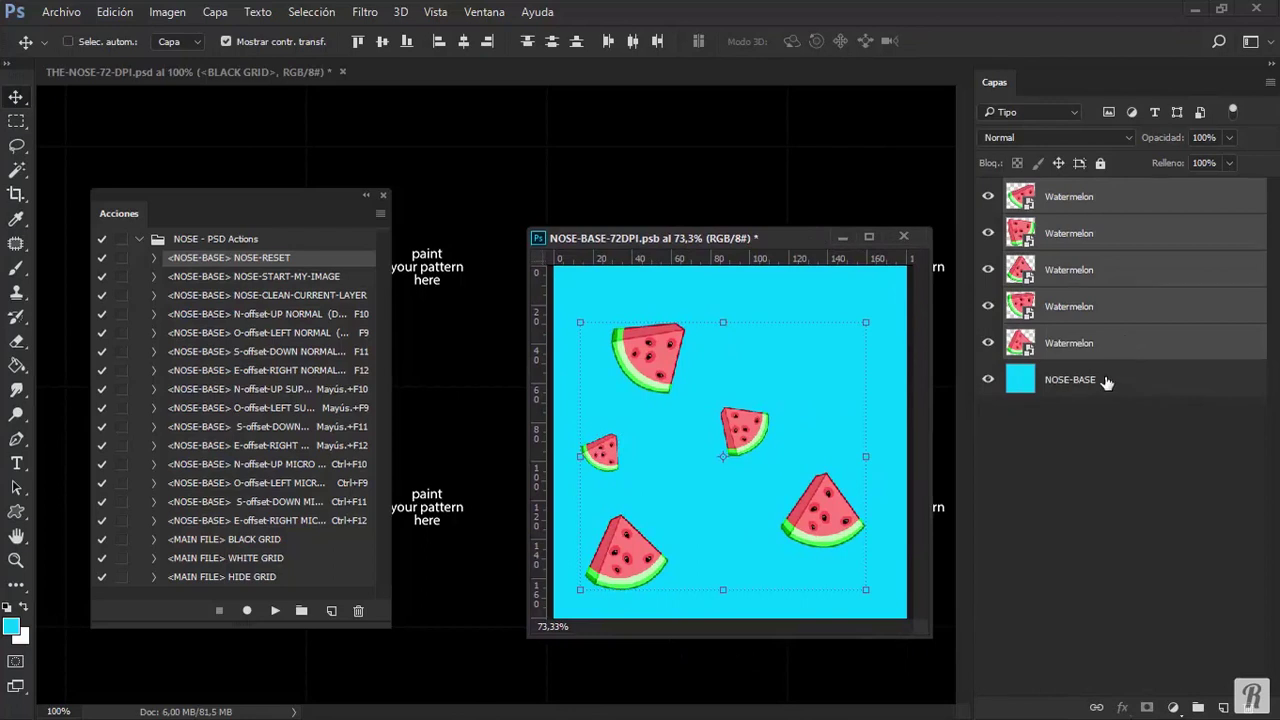
{"action": "key", "text": "ctrl+e"}
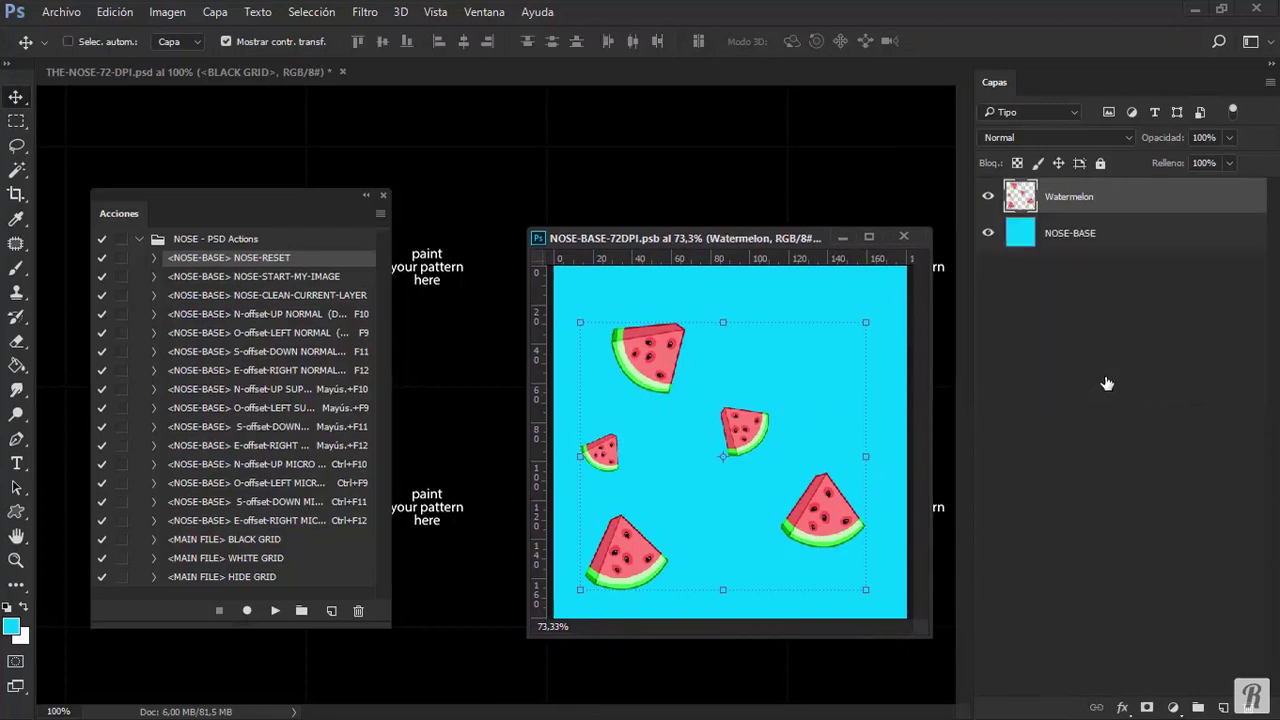
{"action": "key", "text": "F10"}
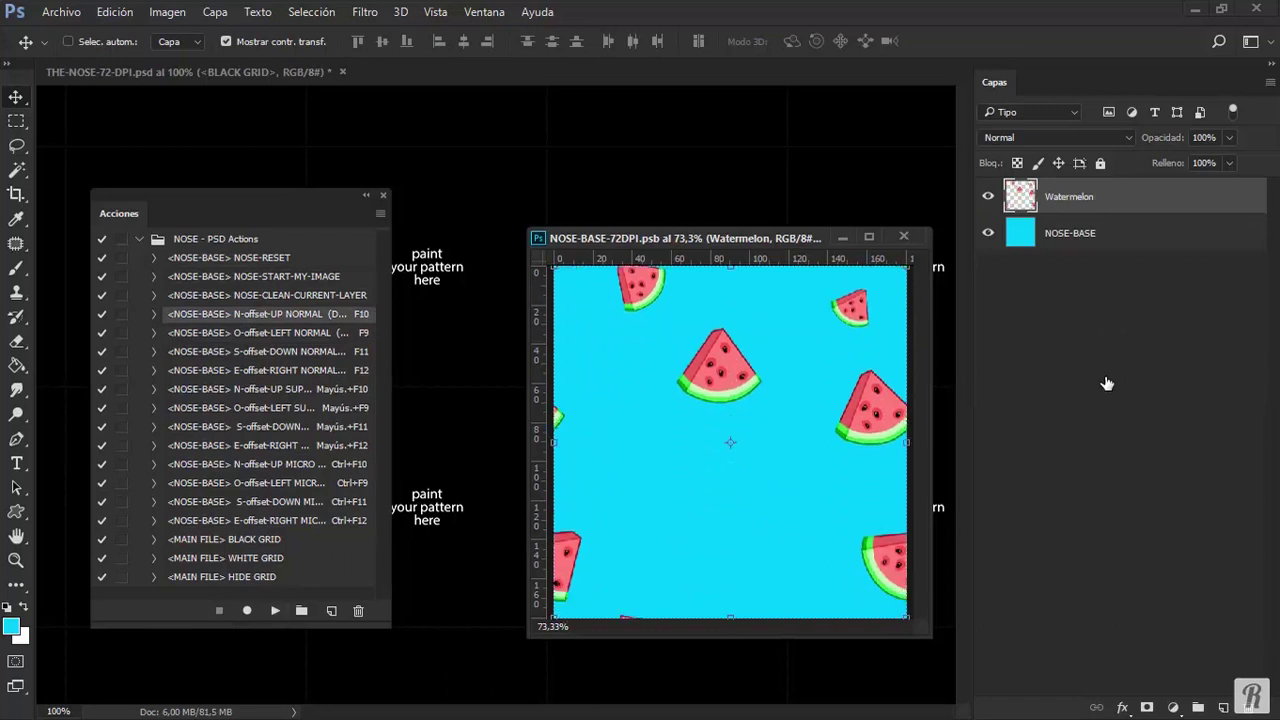
{"action": "key", "text": "F12"}
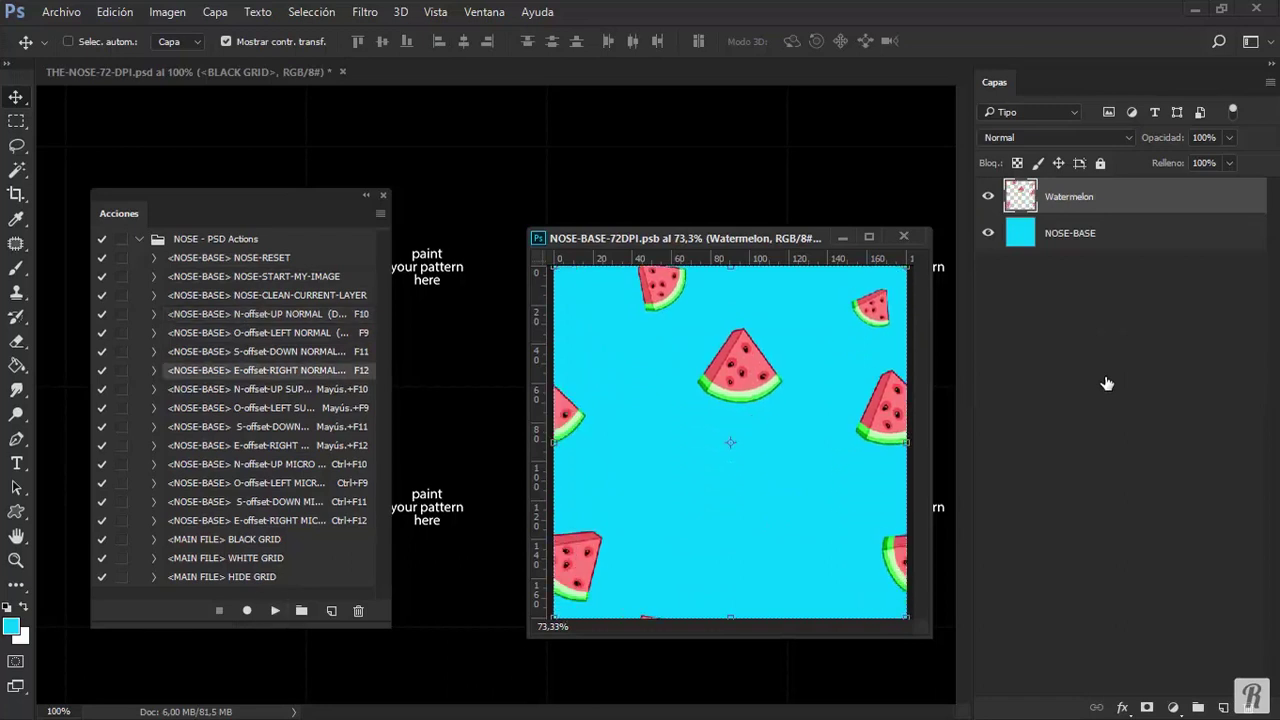
Copy the lassoed small slice twice into the empty lower area, one left of centre and one lower right rotated about -56°.
{"action": "key", "text": "l"}
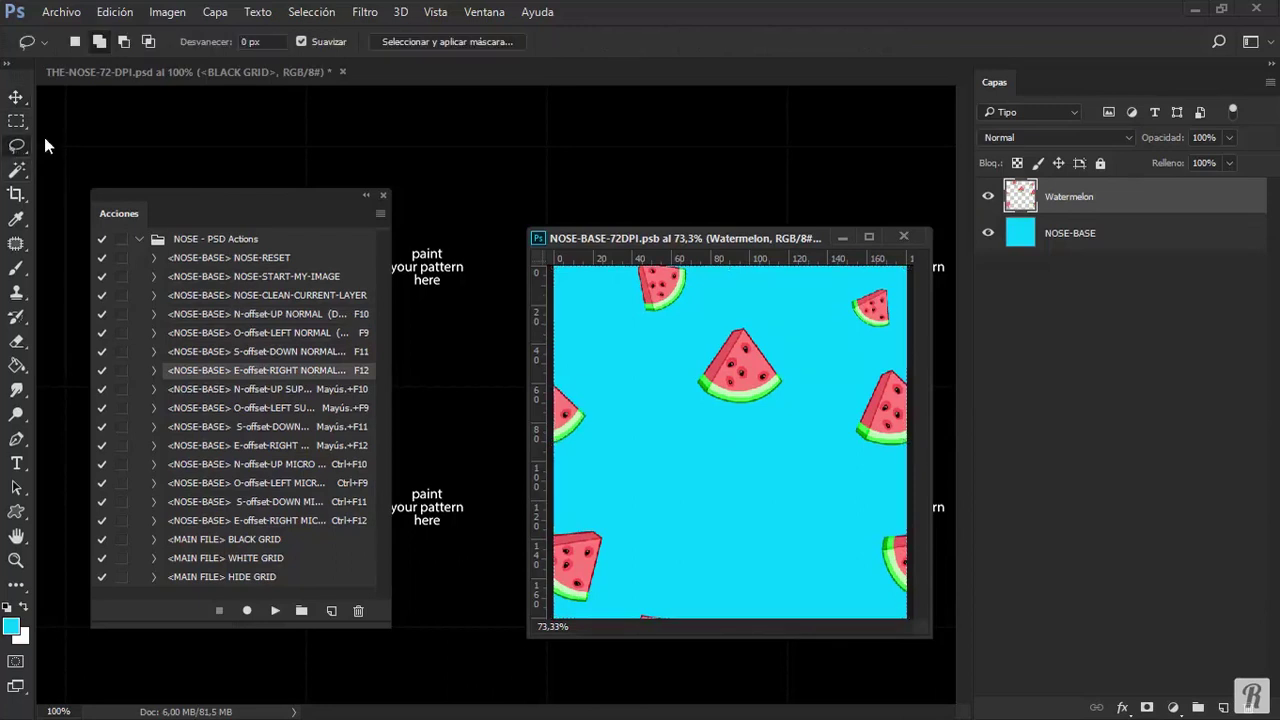
{"action": "mouse_move", "coordinate": [855, 285]}
{"action": "left_mouse_down"}
{"action": "mouse_move", "coordinate": [912, 322]}
{"action": "mouse_move", "coordinate": [820, 316]}
{"action": "mouse_move", "coordinate": [850, 280]}
{"action": "mouse_move", "coordinate": [691, 511]}
{"action": "mouse_move", "coordinate": [600, 512]}
{"action": "mouse_move", "coordinate": [608, 500]}
{"action": "left_mouse_up"}
{"action": "key", "text": "ctrl+j"}
{"action": "key", "text": "v"}
{"action": "key", "text": "ctrl+j"}
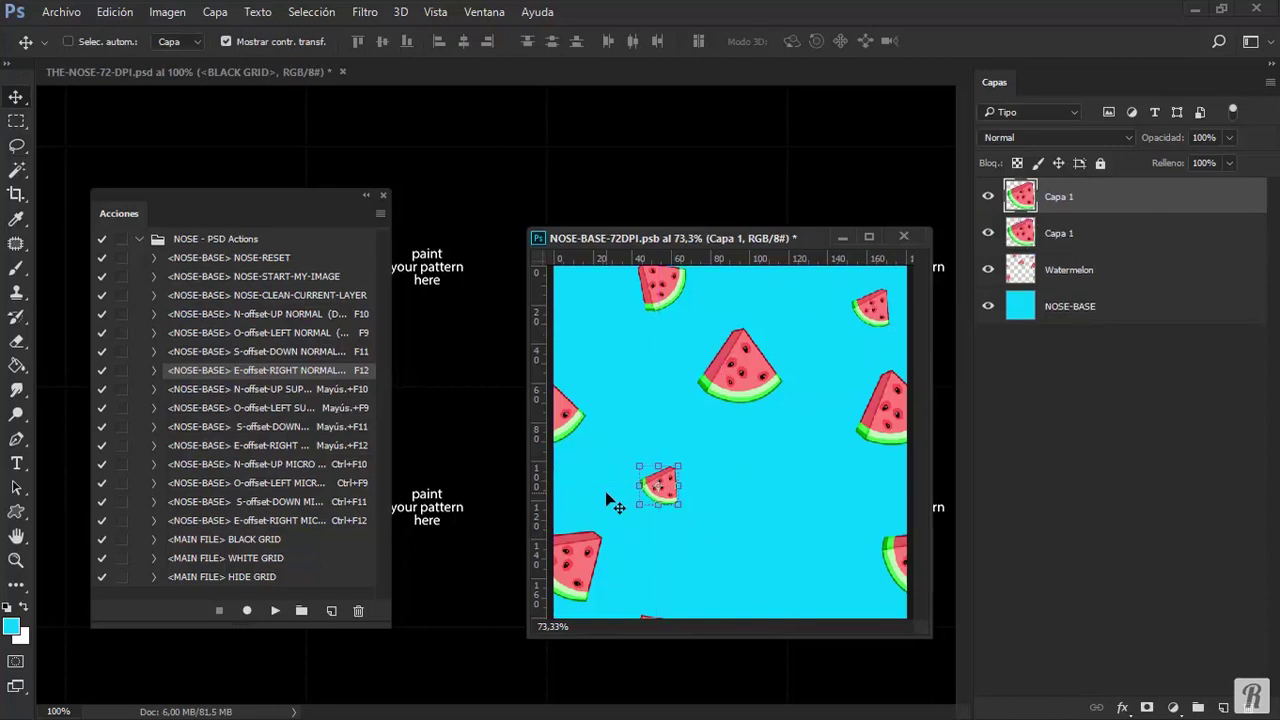
{"action": "left_click_drag", "start_coordinate": [705, 452], "coordinate": [836, 532]}
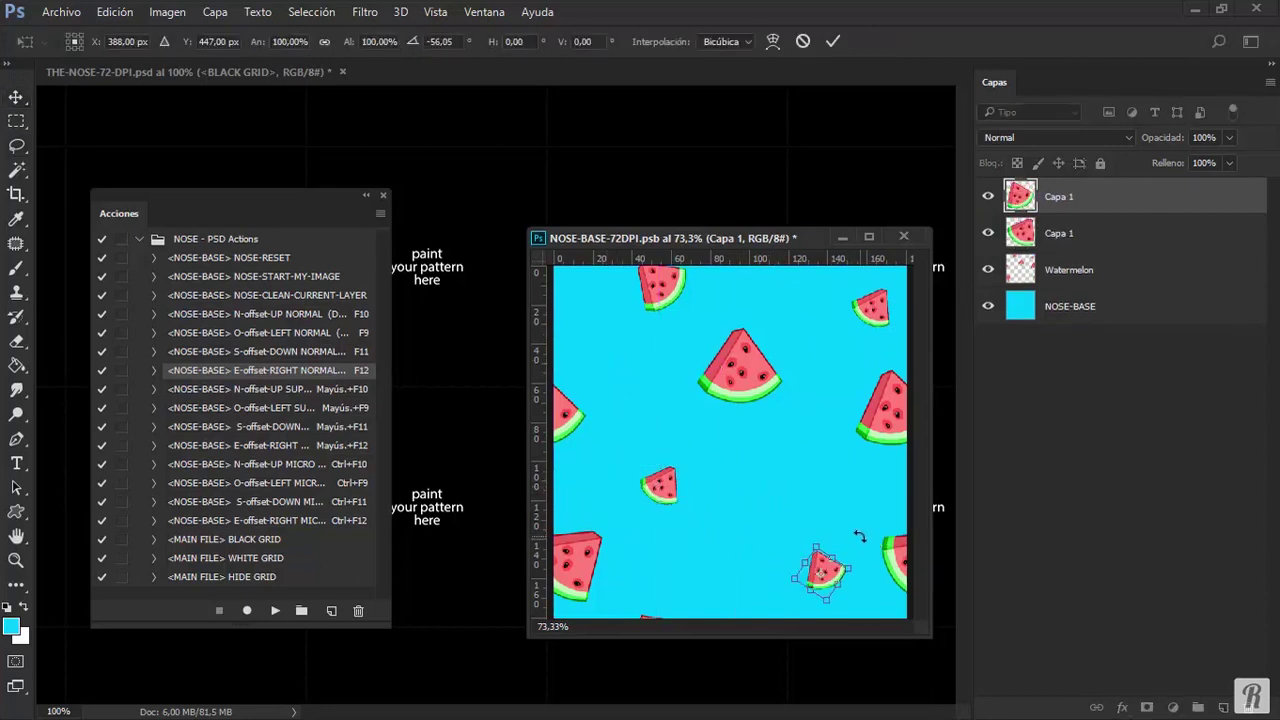
{"action": "key", "text": "Return"}
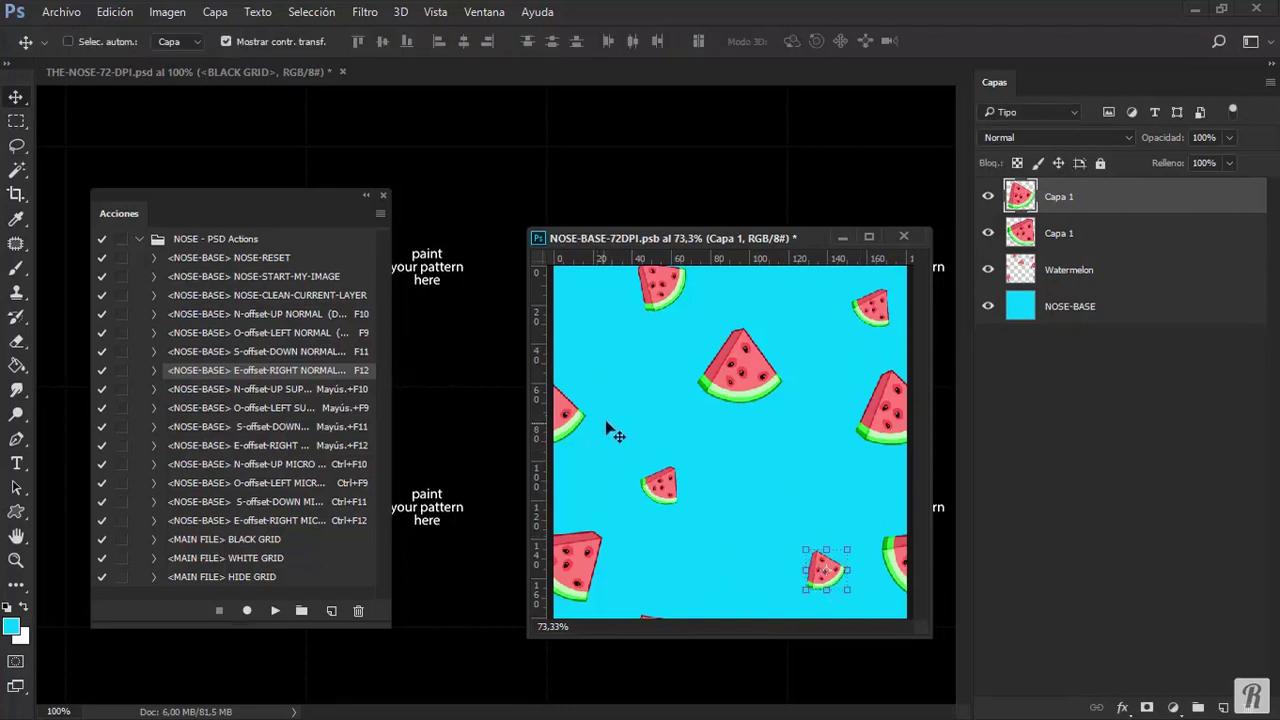
Merge the two small-slice layers with the Watermelon layer into one layer above NOSE-BASE.
{"action": "key", "text": "F10"}
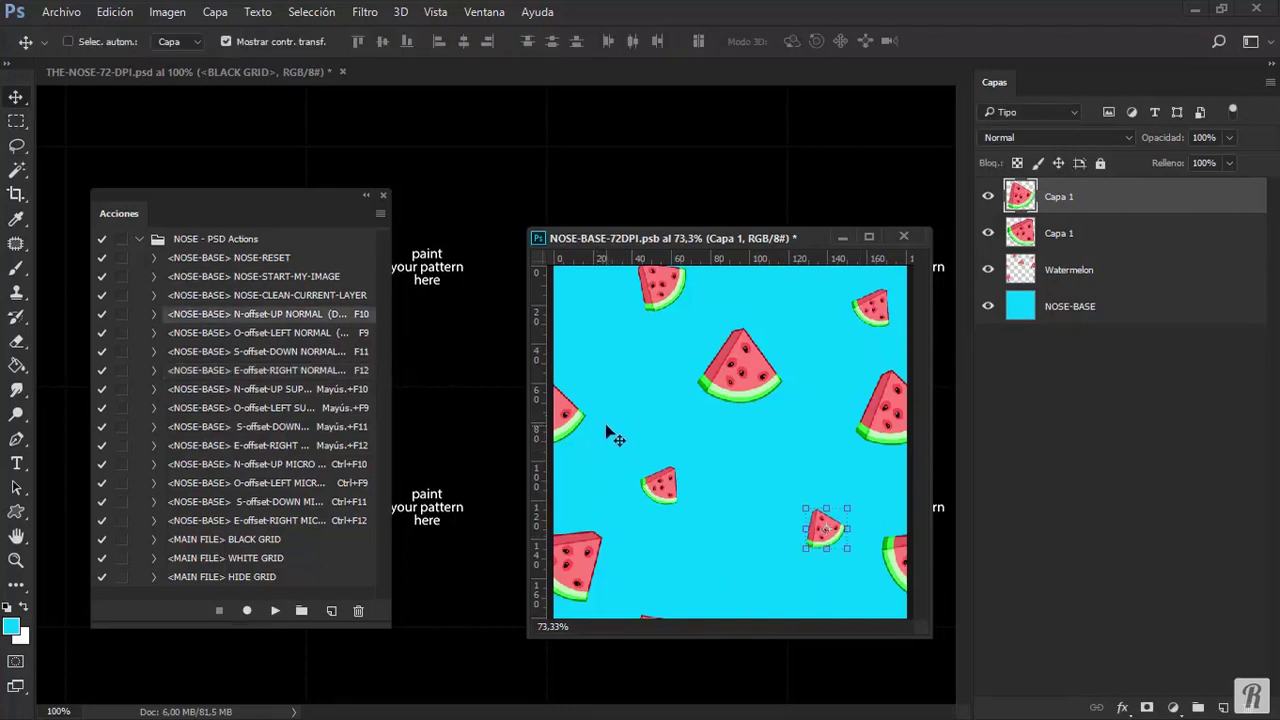
{"action": "key", "text": "F11"}
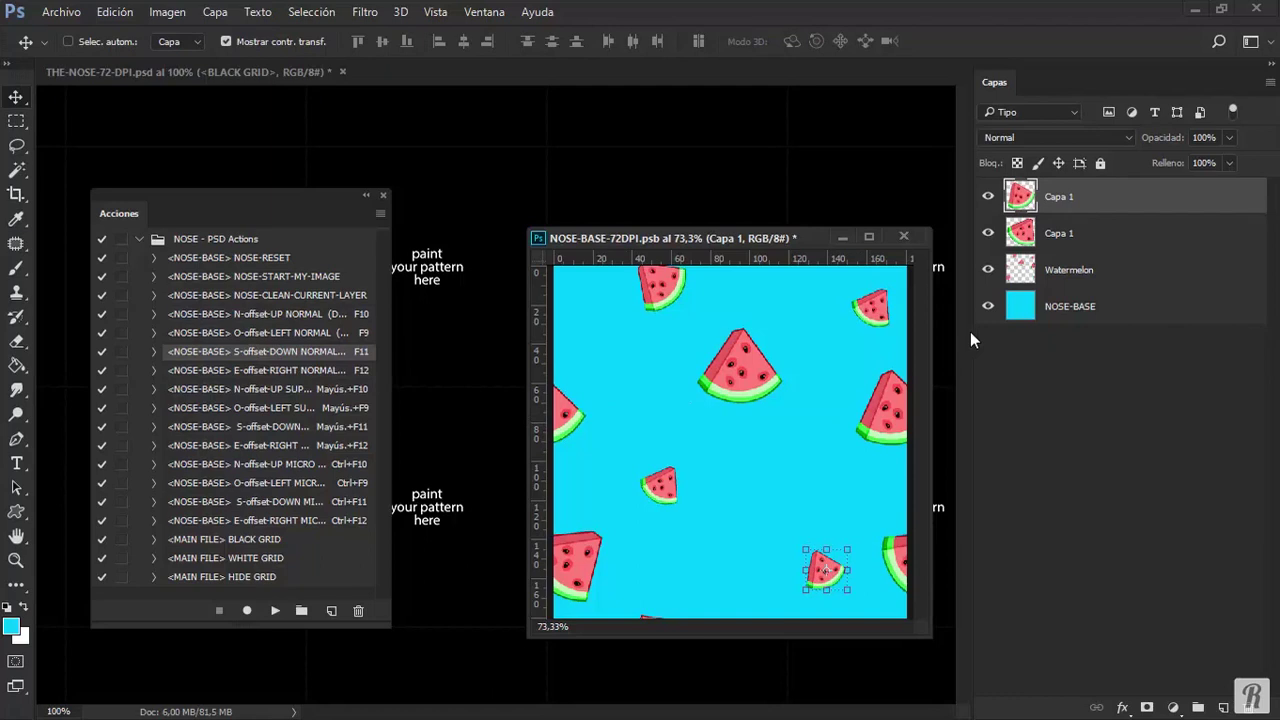
{"action": "left_click", "coordinate": [1105, 270], "text": "shift"}
{"action": "key", "text": "ctrl+e"}
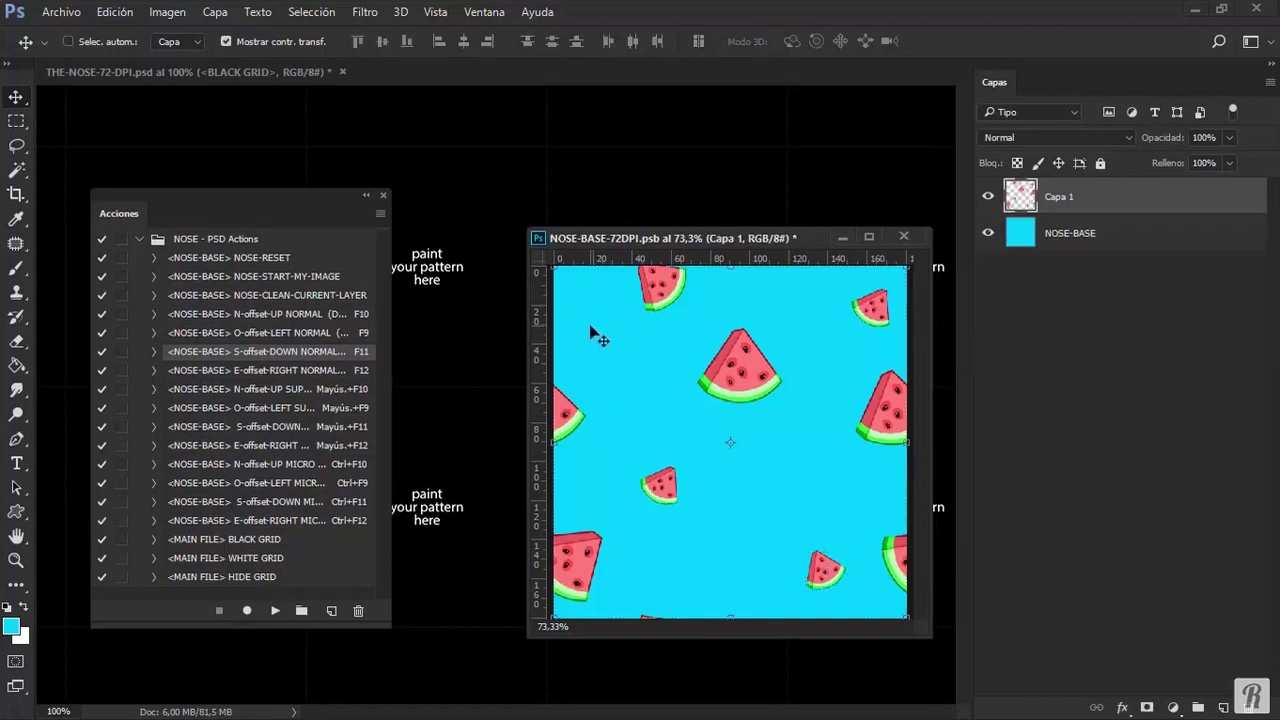
Shift the merged Capa 1 layer down and left with the NORMAL offset actions so its slices wrap around the tile edges.
{"action": "key", "text": "F11"}
{"action": "key", "text": "F10"}
{"action": "key", "text": "F11"}
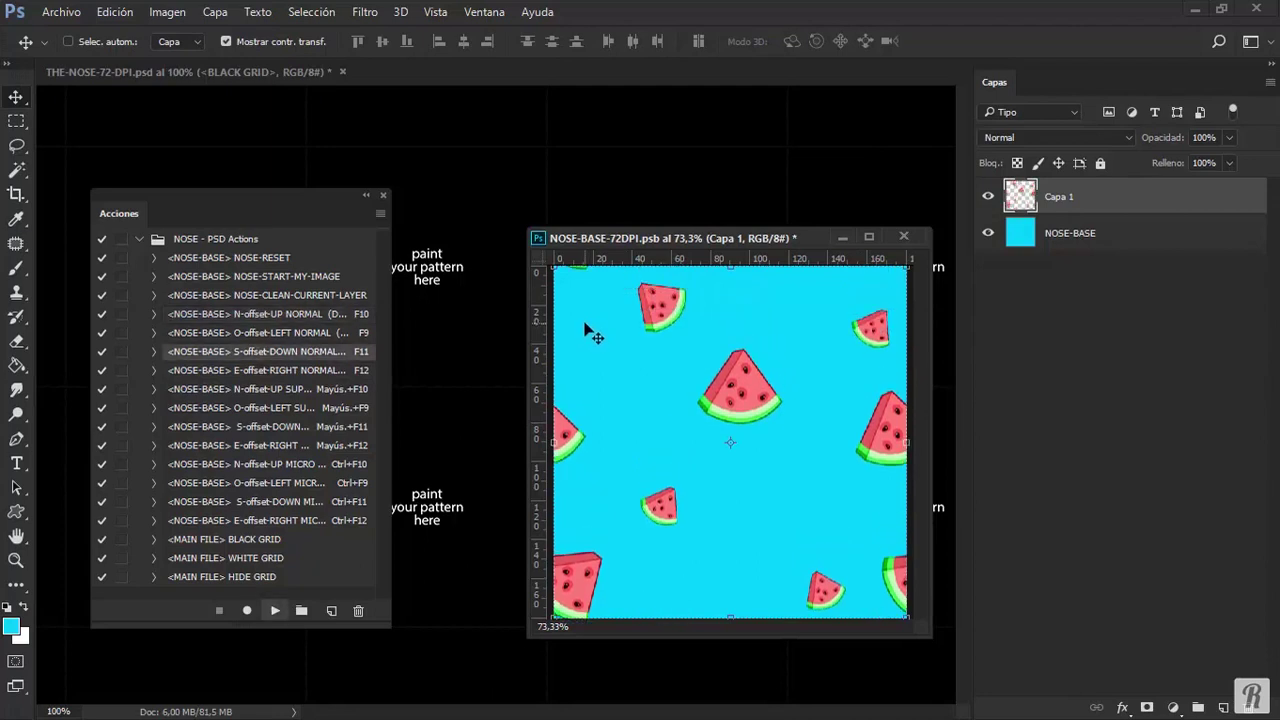
{"action": "key", "text": "F11"}
{"action": "key", "text": "F11"}
{"action": "key", "text": "F9"}
{"action": "key", "text": "F10"}
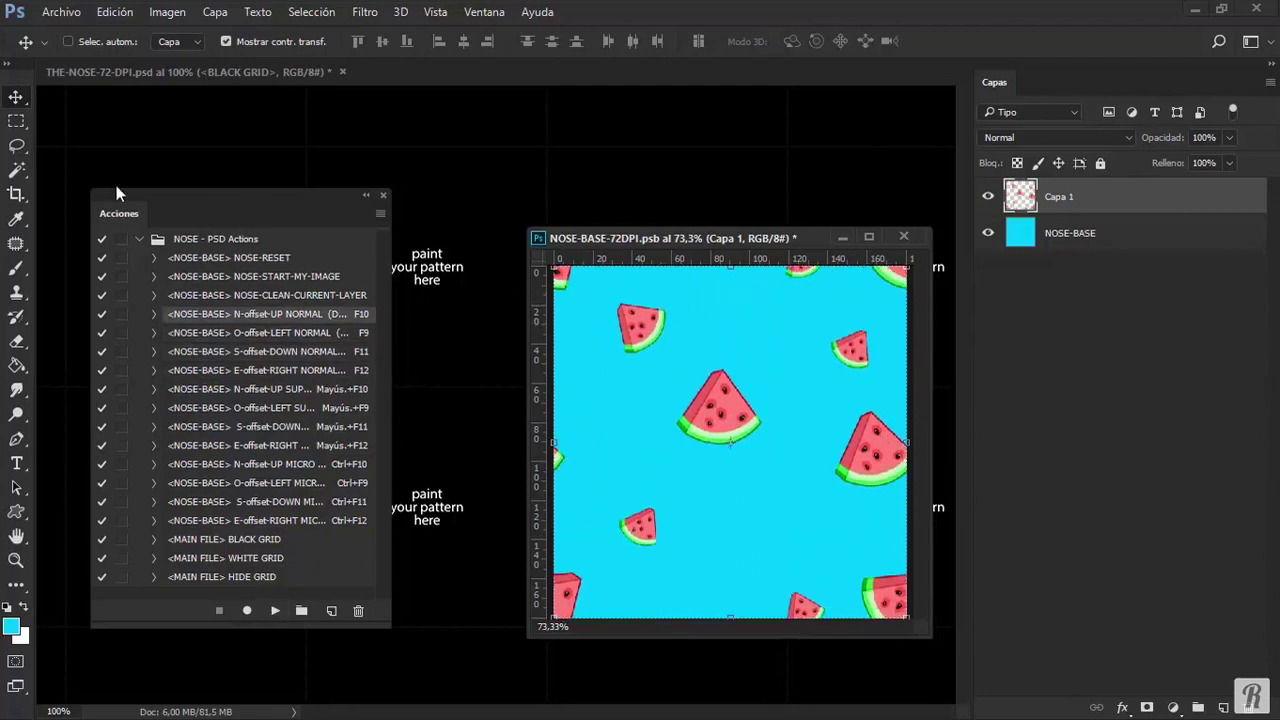
Copy the medium slice from the upper left into the gap below the central slice, and merge it with Capa 1.
{"action": "key", "text": "l"}
{"action": "mouse_move", "coordinate": [596, 300]}
{"action": "left_mouse_down"}
{"action": "mouse_move", "coordinate": [609, 368]}
{"action": "mouse_move", "coordinate": [599, 281]}
{"action": "left_mouse_up"}
{"action": "key", "text": "ctrl+j"}
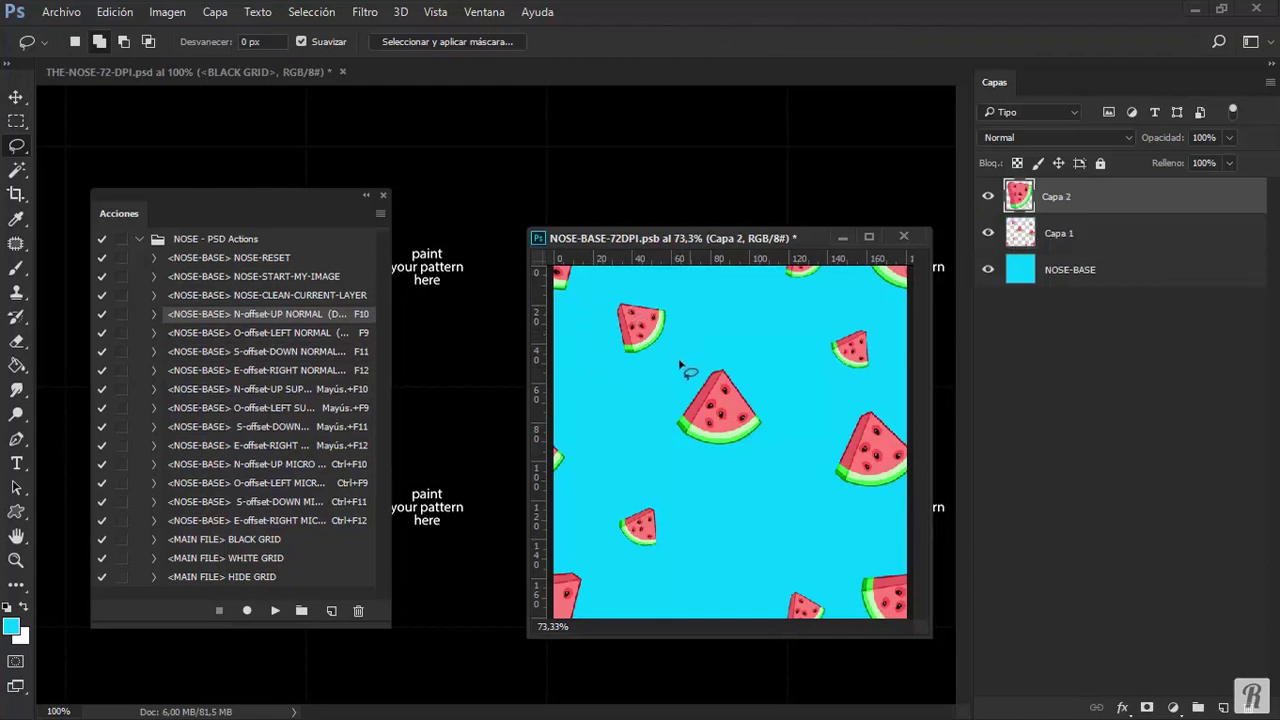
{"action": "key", "text": "v"}
{"action": "left_click_drag", "start_coordinate": [744, 322], "coordinate": [858, 523]}
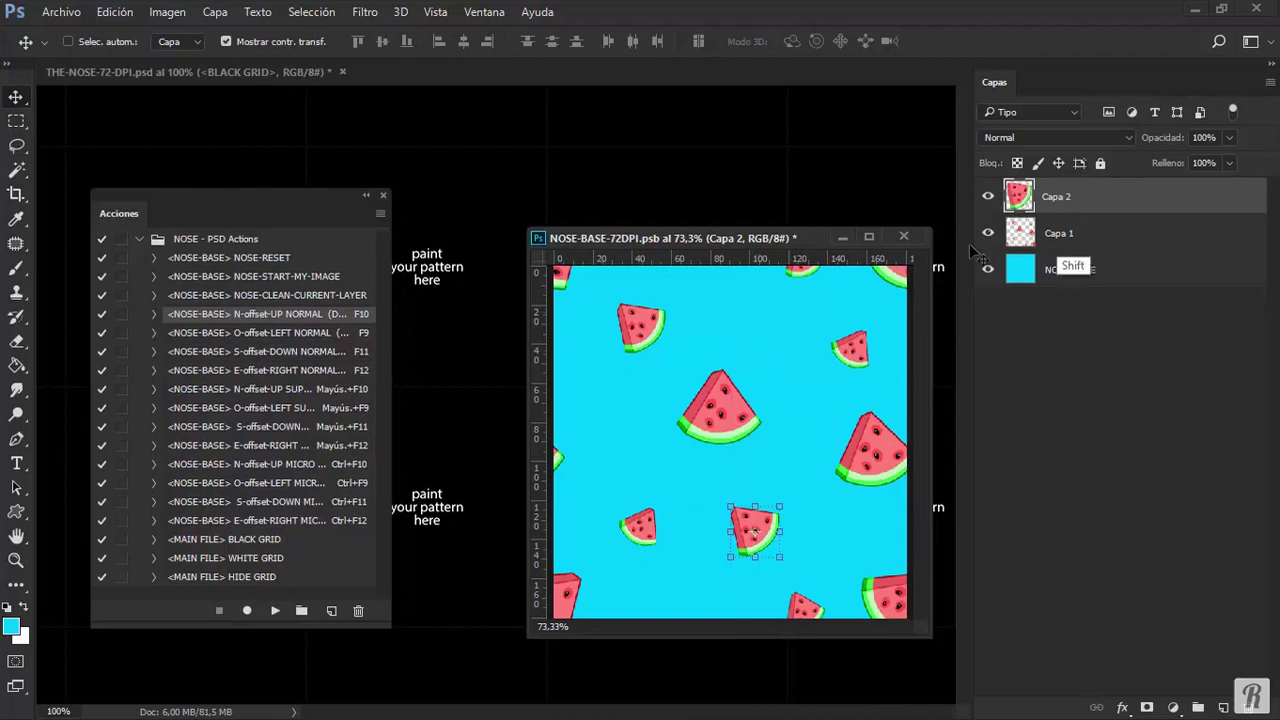
{"action": "left_click", "coordinate": [1078, 242], "text": "shift"}
{"action": "key", "text": "ctrl+e"}
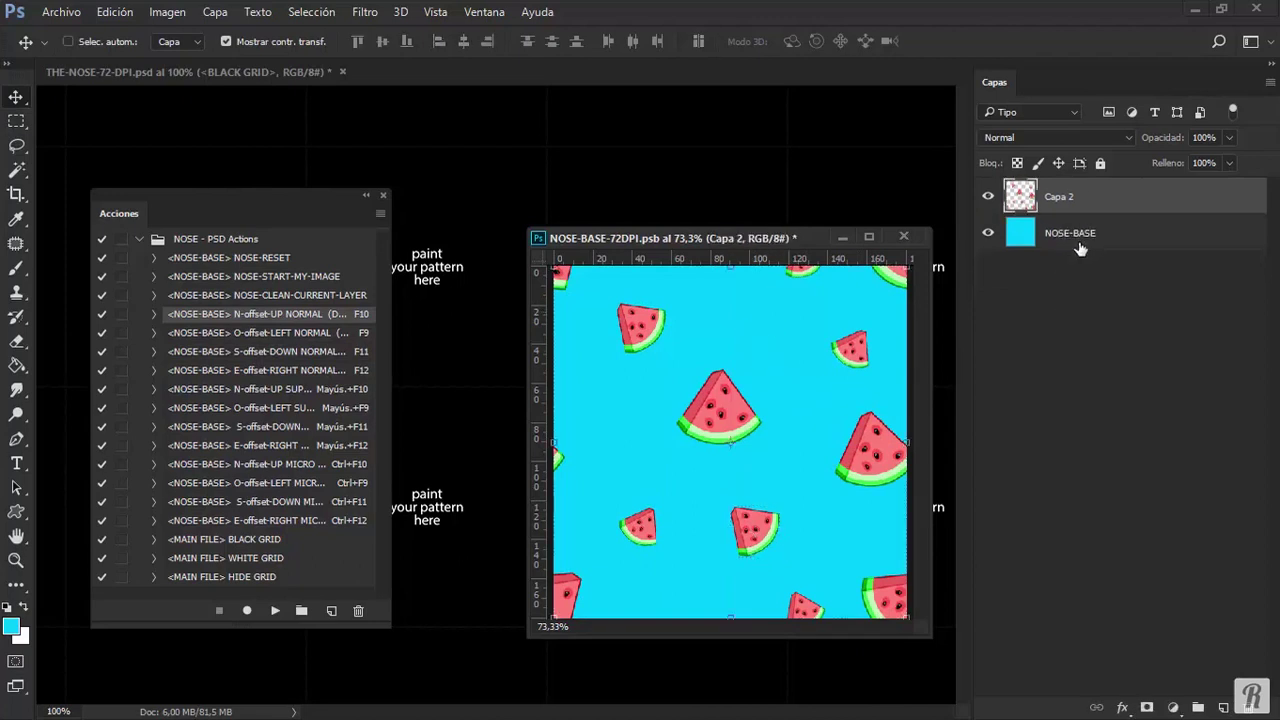
Offset the Capa 2 layer repeatedly left, right and up with the NORMAL actions until all slices lie whole inside the tile.
{"action": "key", "text": "F9"}
{"action": "key", "text": "F10"}
{"action": "key", "text": "F10"}
{"action": "key", "text": "F10"}
{"action": "key", "text": "F10"}
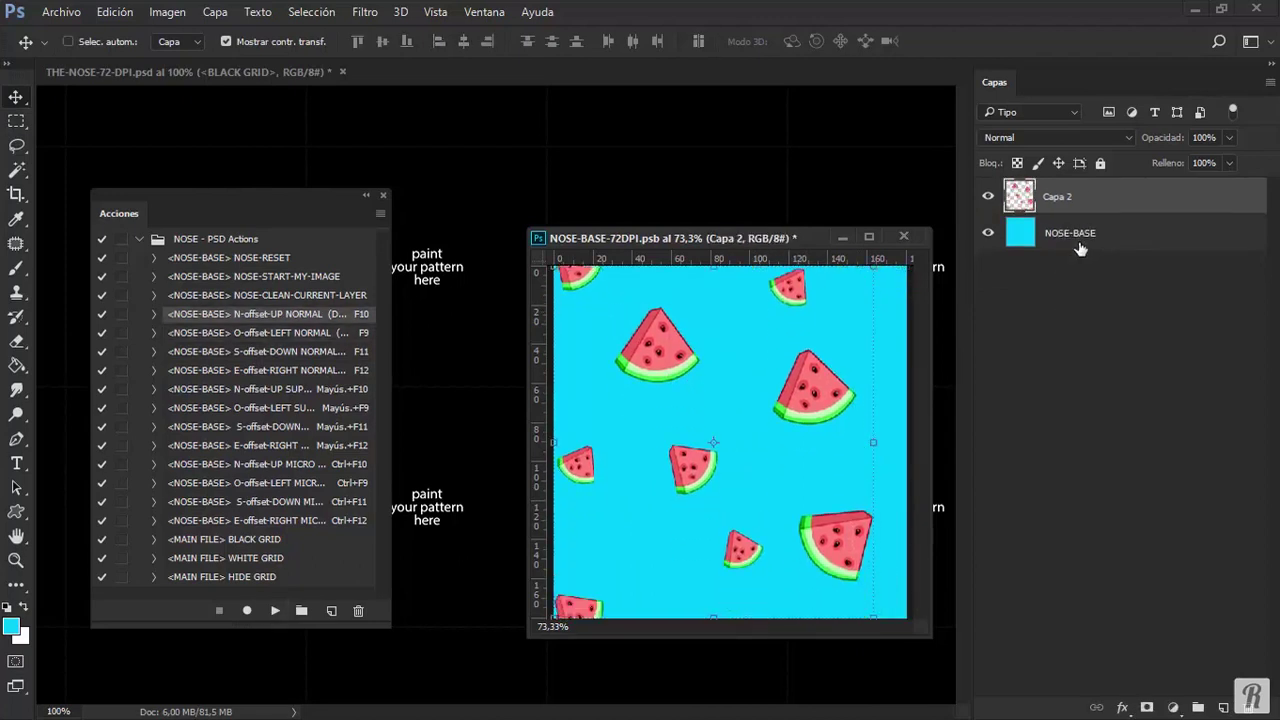
{"action": "key", "text": "F12"}
{"action": "key", "text": "F12"}
{"action": "key", "text": "F12"}
{"action": "key", "text": "F10"}
{"action": "key", "text": "F10"}
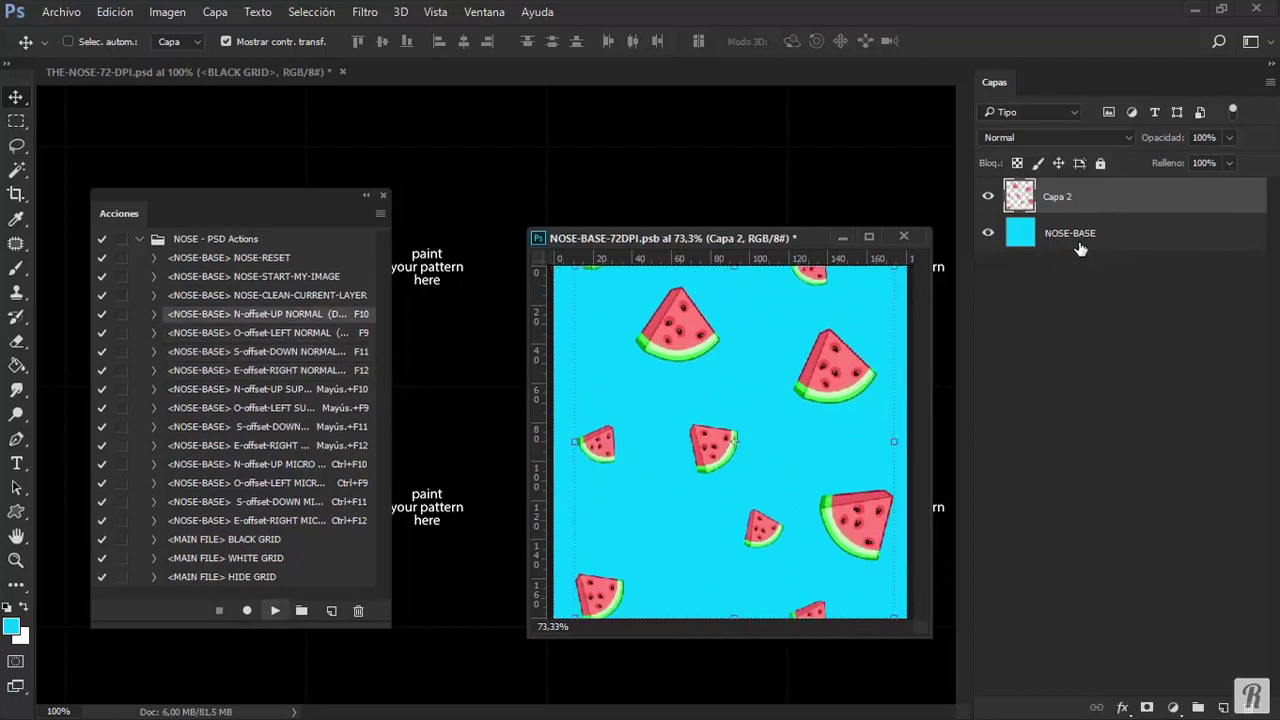
{"action": "key", "text": "F10"}
{"action": "key", "text": "F10"}
{"action": "key", "text": "F10"}
{"action": "key", "text": "F10"}
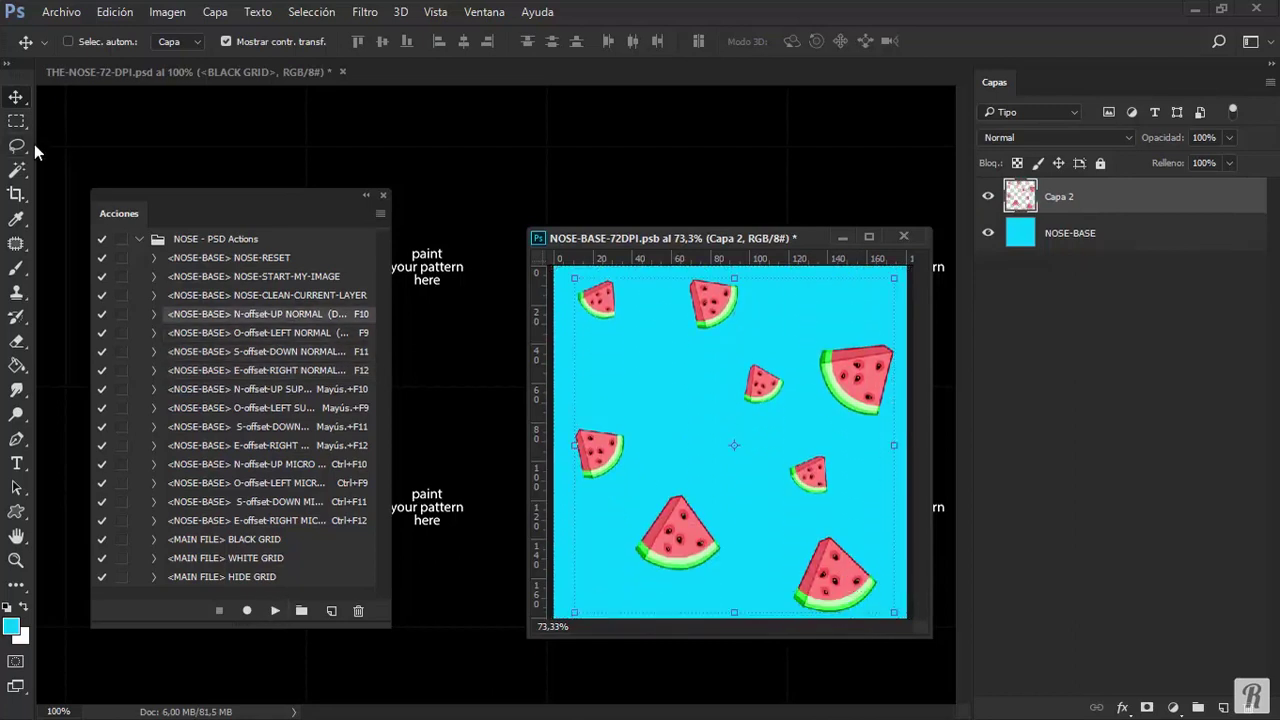
Lasso the small slice in the upper middle, move it down and left toward the tile's centre, and deselect it.
{"action": "key", "text": "l"}
{"action": "mouse_move", "coordinate": [729, 357]}
{"action": "left_mouse_down"}
{"action": "mouse_move", "coordinate": [796, 400]}
{"action": "mouse_move", "coordinate": [724, 384]}
{"action": "mouse_move", "coordinate": [742, 356]}
{"action": "left_mouse_up"}
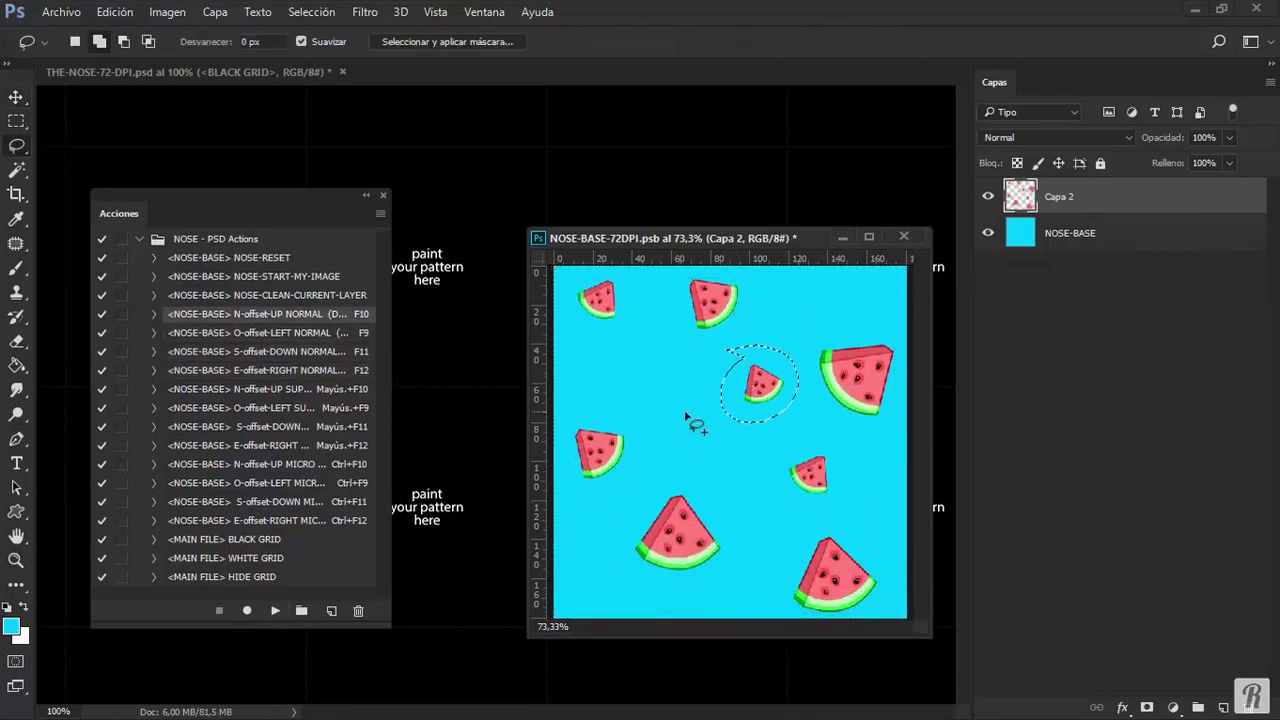
{"action": "key", "text": "v"}
{"action": "left_click_drag", "start_coordinate": [798, 424], "coordinate": [748, 437]}
{"action": "key", "text": "Return"}
{"action": "key", "text": "ctrl+d"}
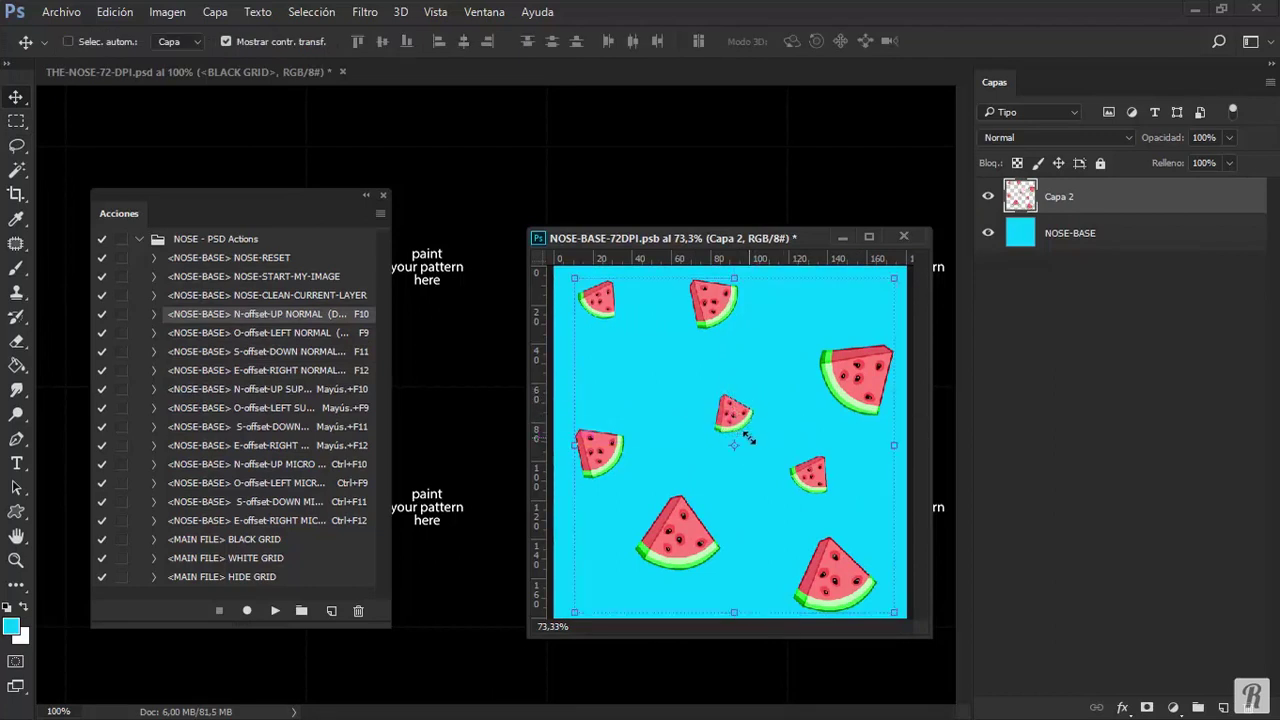
Offset the Capa 2 pattern up and left to bring the two large upright slices into the tile's upper half.
{"action": "key", "text": "F9"}
{"action": "key", "text": "F10"}
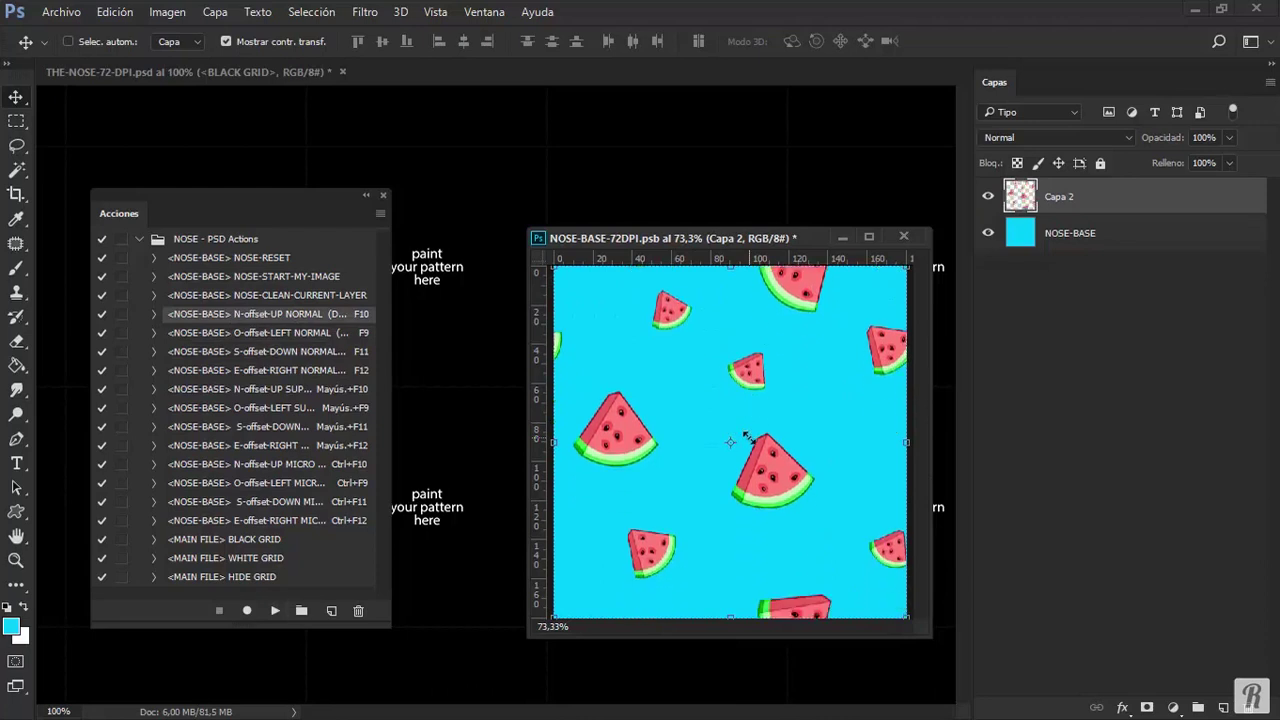
{"action": "key", "text": "F10"}
{"action": "key", "text": "F9"}
{"action": "key", "text": "F12"}
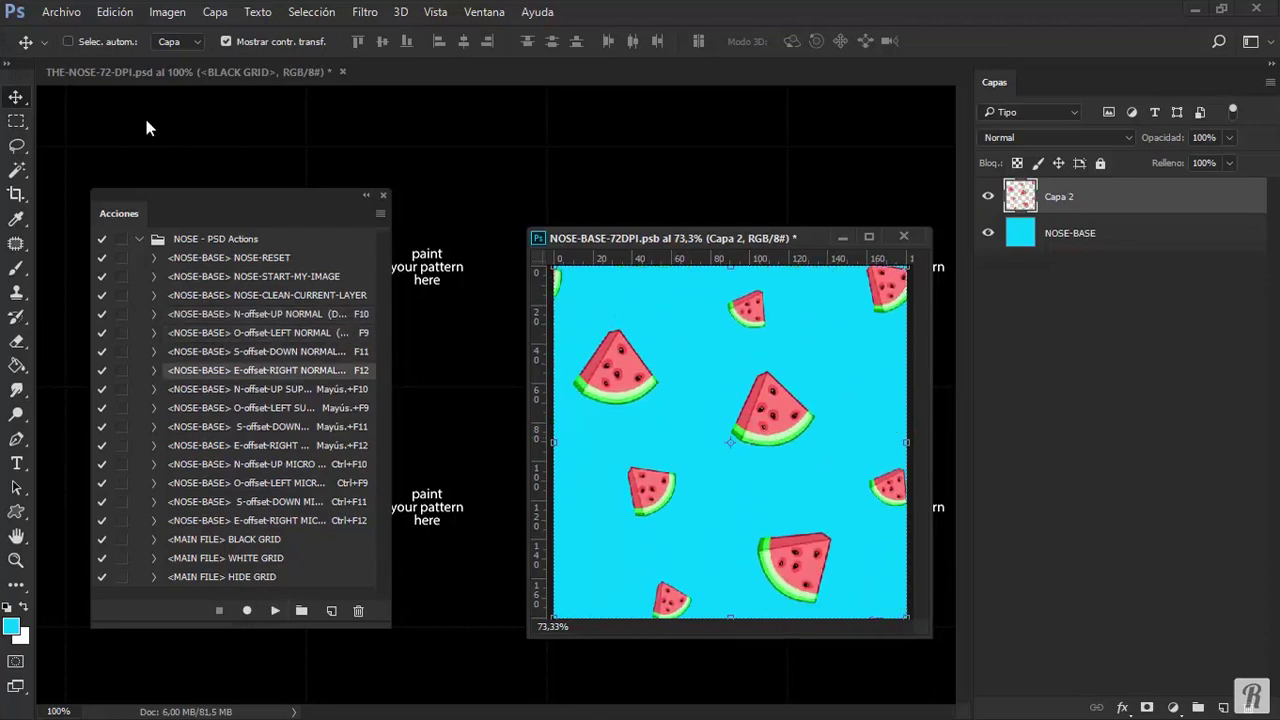
Lasso the large slice near the tile's centre and rotate it counterclockwise so its rind faces the lower left.
{"action": "left_click", "coordinate": [16, 145]}
{"action": "mouse_move", "coordinate": [738, 378]}
{"action": "left_mouse_down"}
{"action": "mouse_move", "coordinate": [795, 361]}
{"action": "mouse_move", "coordinate": [825, 424]}
{"action": "mouse_move", "coordinate": [735, 464]}
{"action": "mouse_move", "coordinate": [736, 366]}
{"action": "left_mouse_up"}
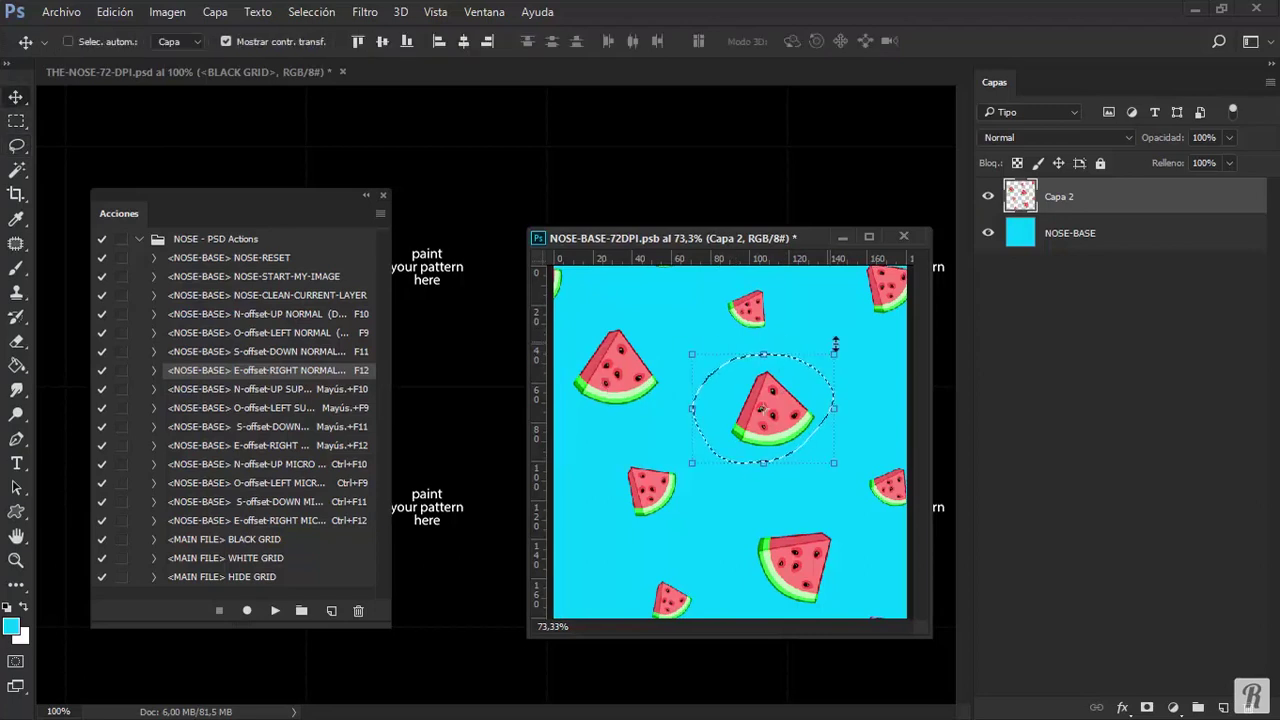
{"action": "key", "text": "ctrl+t"}
{"action": "left_click_drag", "start_coordinate": [870, 380], "coordinate": [846, 422]}
{"action": "key", "text": "Return"}
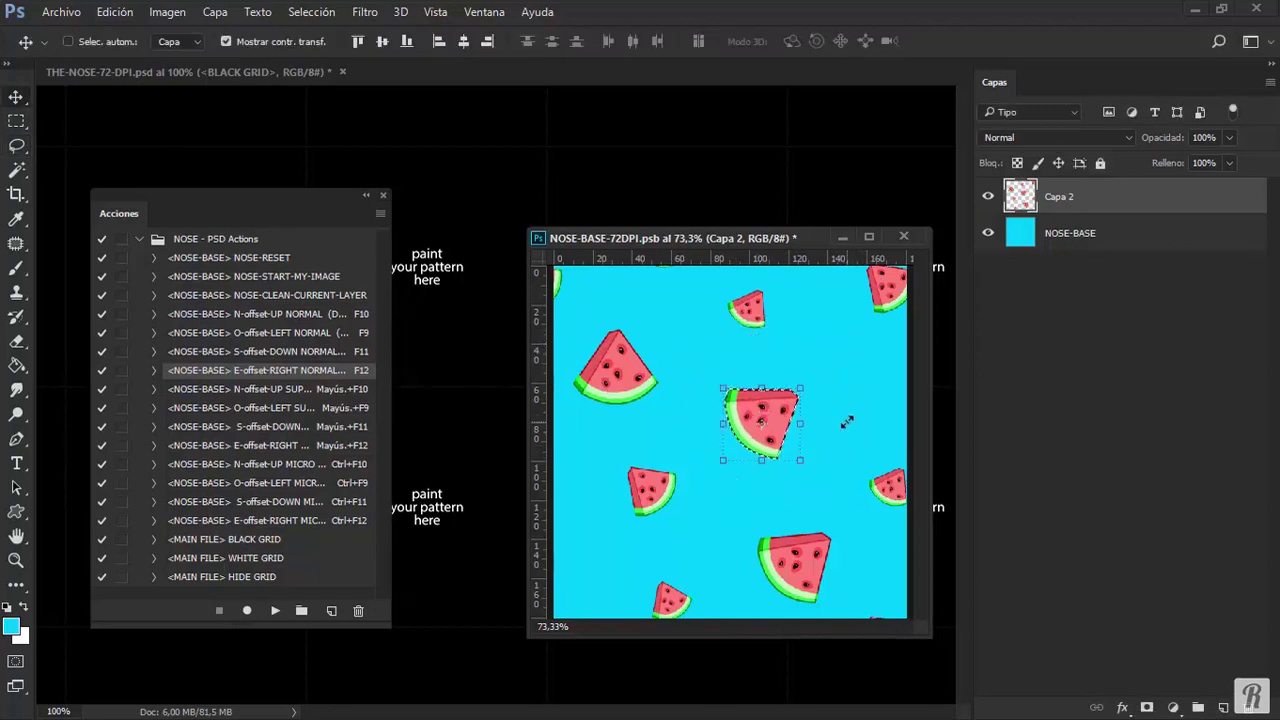
Shift the Capa 2 pattern further with the O-offset-LEFT NORMAL and N-offset-UP NORMAL actions.
{"action": "key", "text": "F9"}
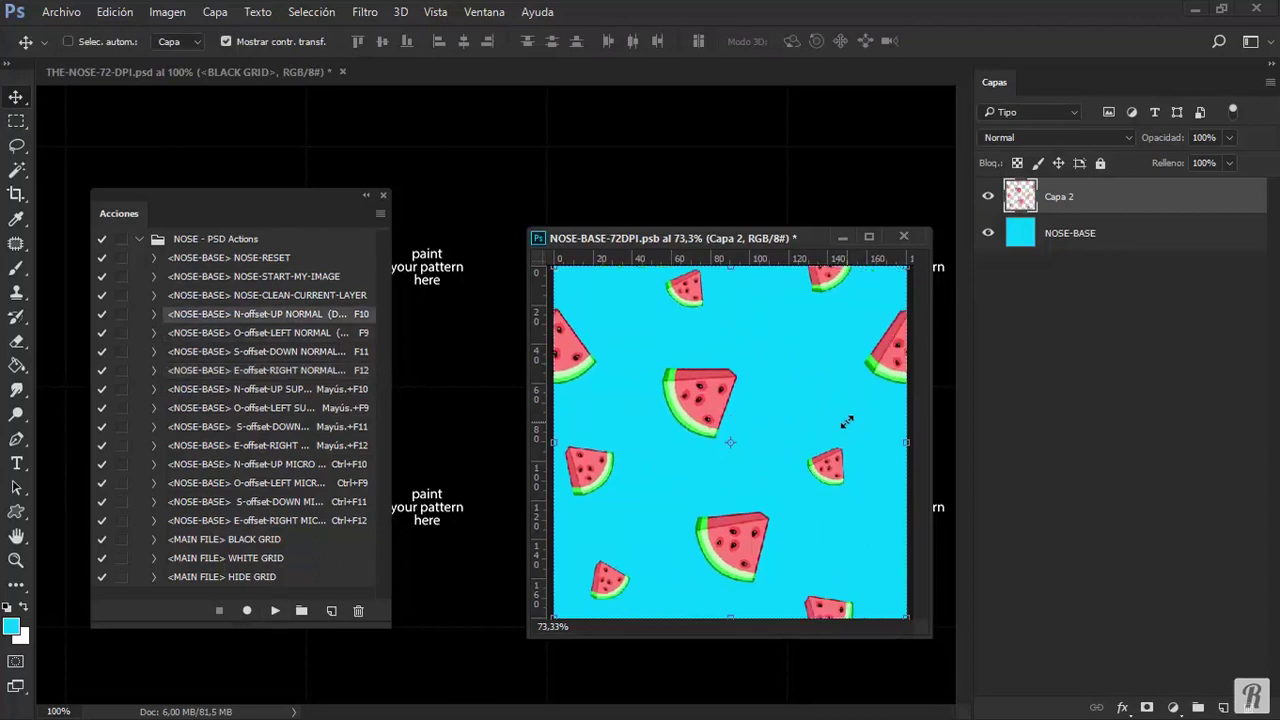
{"action": "key", "text": "F9"}
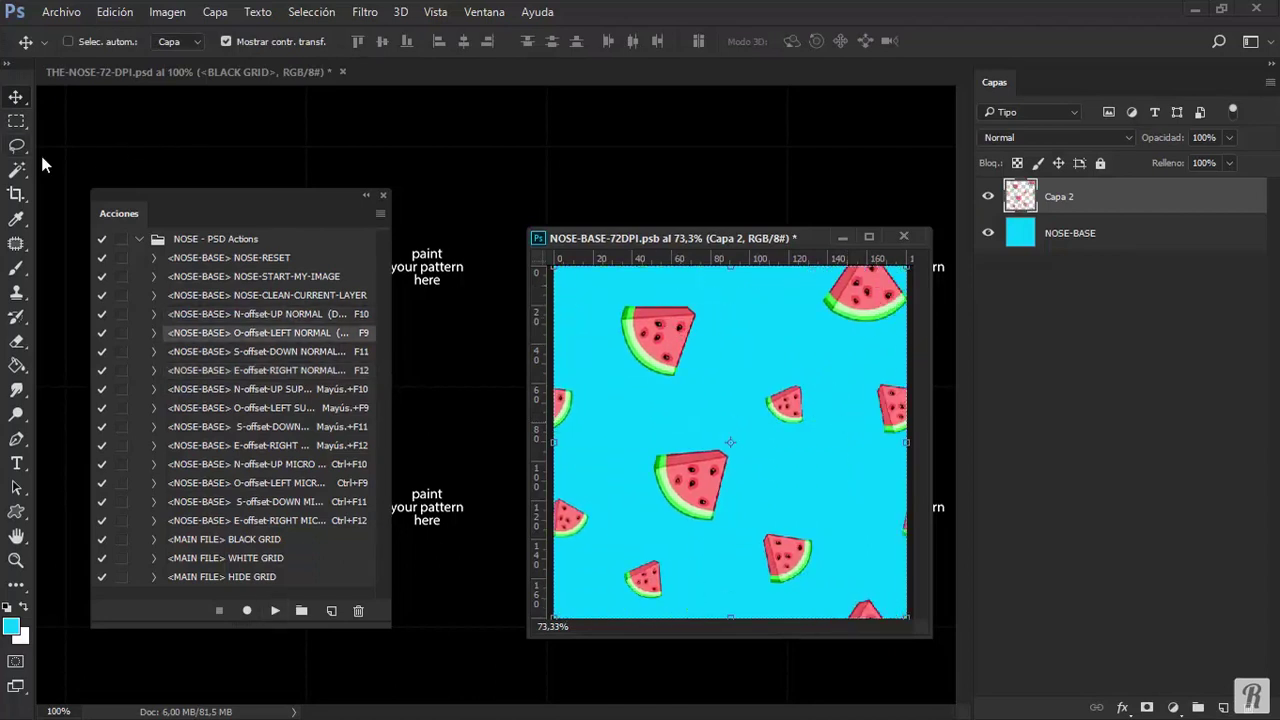
Lasso the small slice right of centre in the tile's upper half, rotate it about 121° so its rind faces upward, and deselect it.
{"action": "key", "text": "l"}
{"action": "mouse_move", "coordinate": [771, 368]}
{"action": "left_mouse_down"}
{"action": "mouse_move", "coordinate": [812, 372]}
{"action": "mouse_move", "coordinate": [758, 430]}
{"action": "mouse_move", "coordinate": [747, 394]}
{"action": "left_mouse_up"}
{"action": "key", "text": "v"}
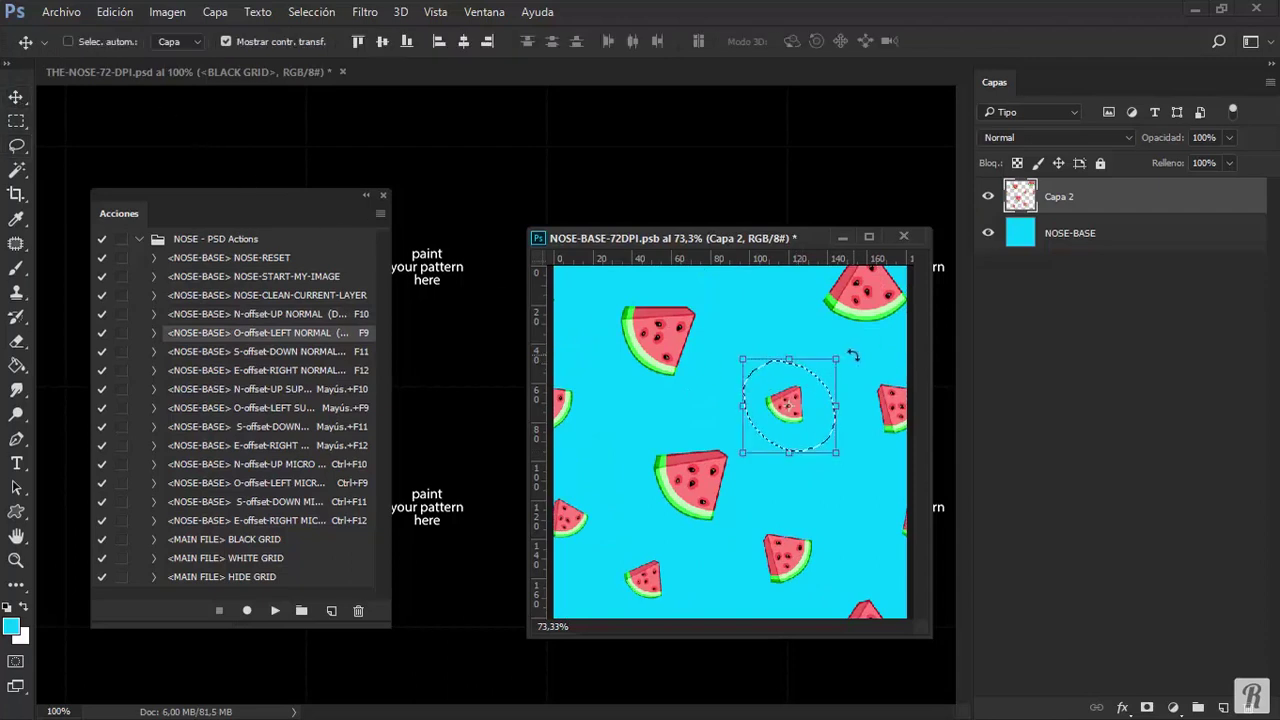
{"action": "key", "text": "ctrl+t"}
{"action": "left_click_drag", "start_coordinate": [846, 462], "coordinate": [800, 443]}
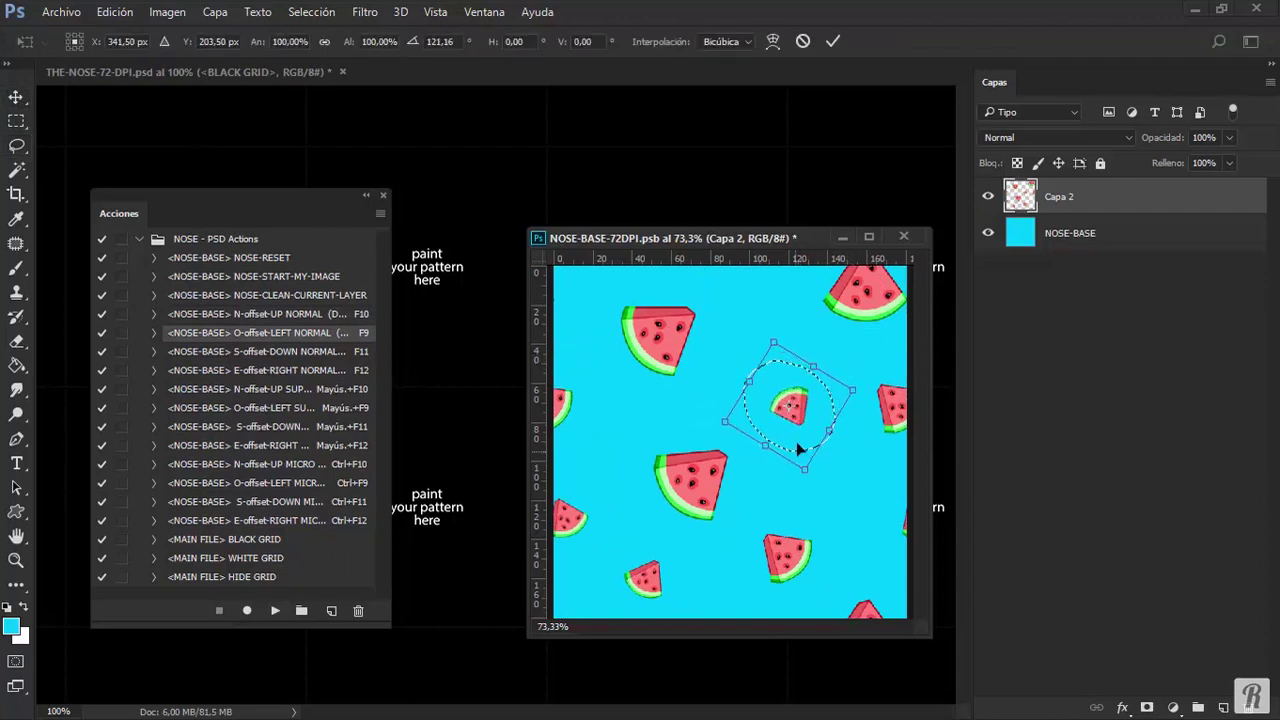
{"action": "key", "text": "Return"}
{"action": "key", "text": "ctrl+d"}
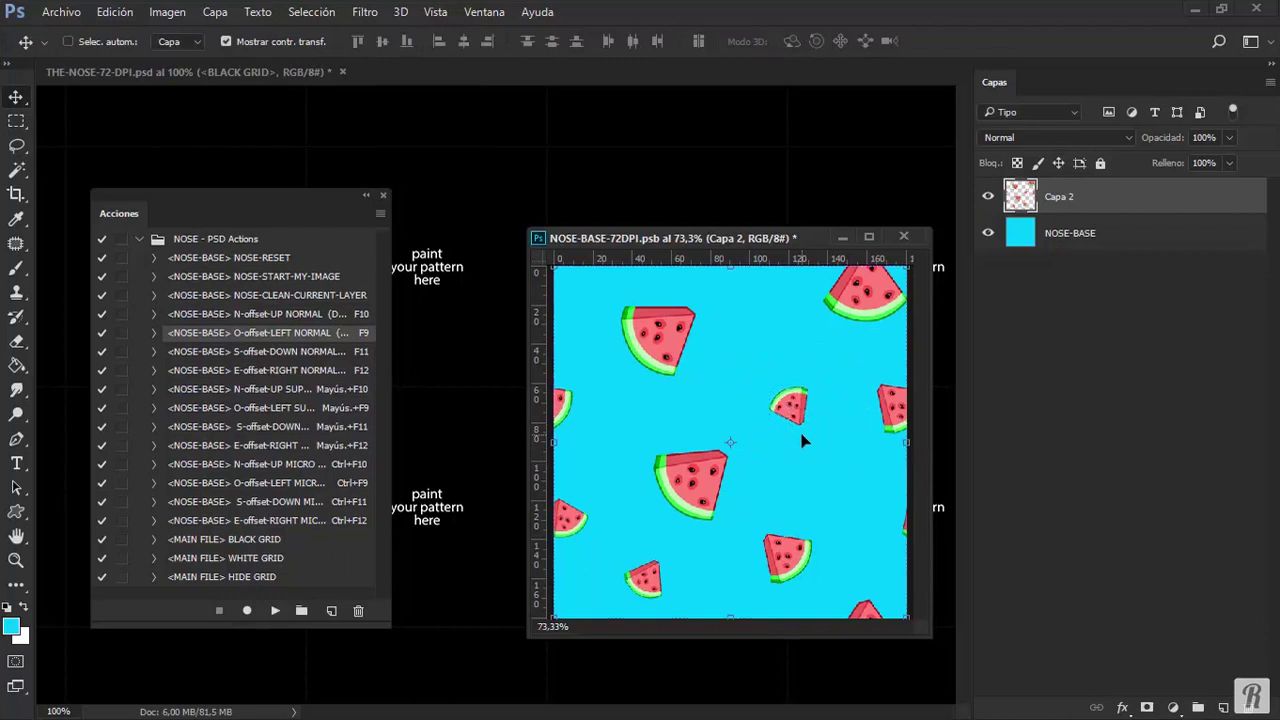
Shift the Capa 2 pattern with the O-offset-LEFT, N-offset-UP and E-offset-RIGHT NORMAL actions.
{"action": "key", "text": "F9"}
{"action": "key", "text": "F10"}
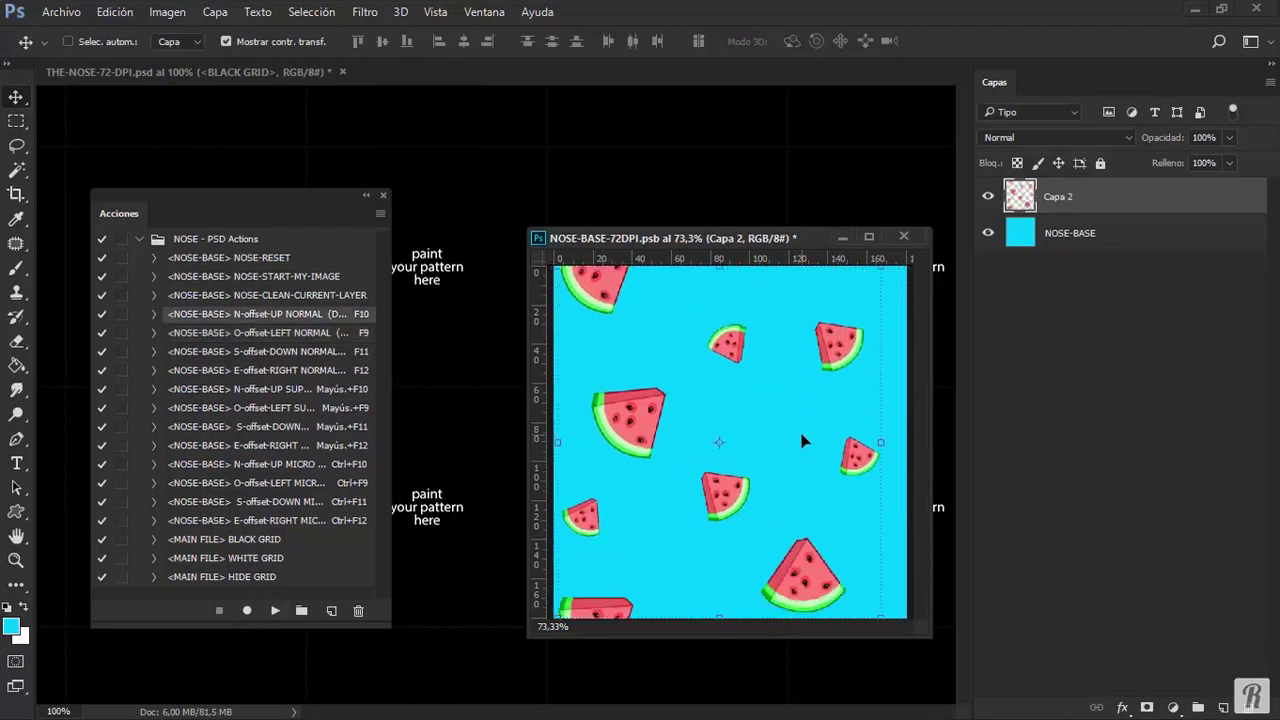
{"action": "key", "text": "F12"}
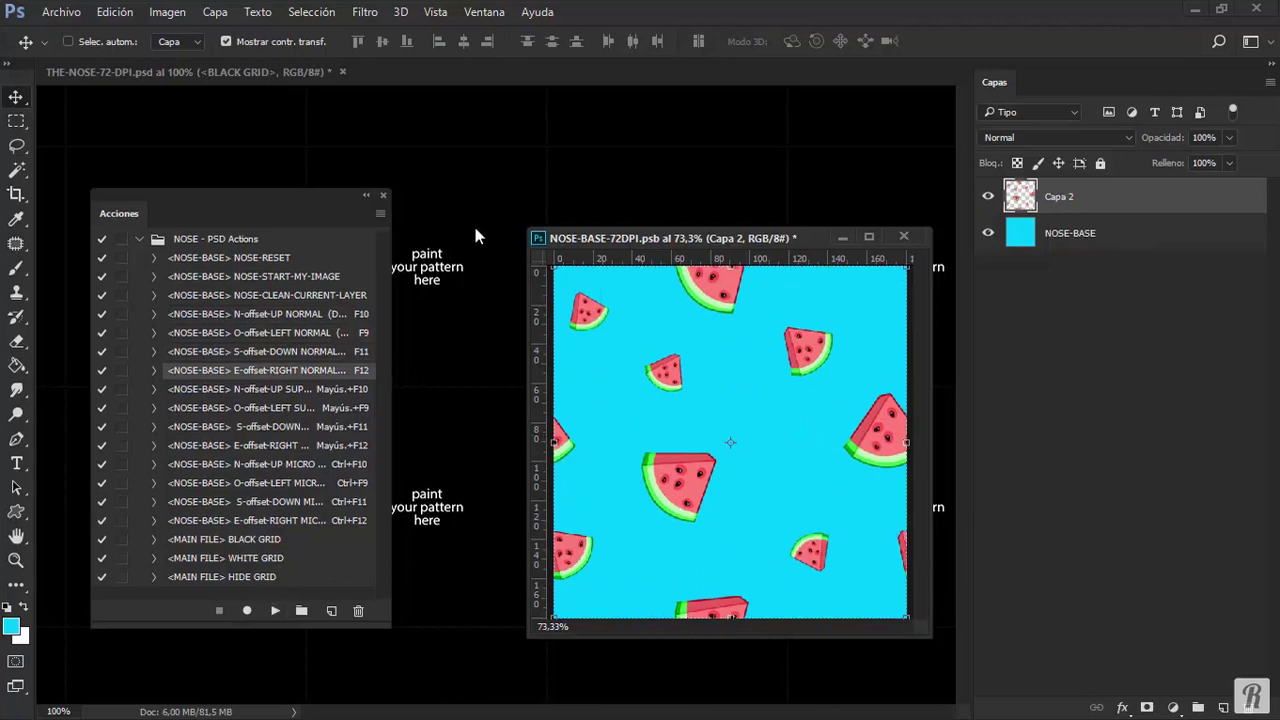
Move the tile's window aside, widen it slightly, and save NOSE-BASE-72DPI.psb to refresh the pattern in THE-NOSE-72-DPI.psd.
{"action": "left_click_drag", "start_coordinate": [600, 248], "coordinate": [926, 267]}
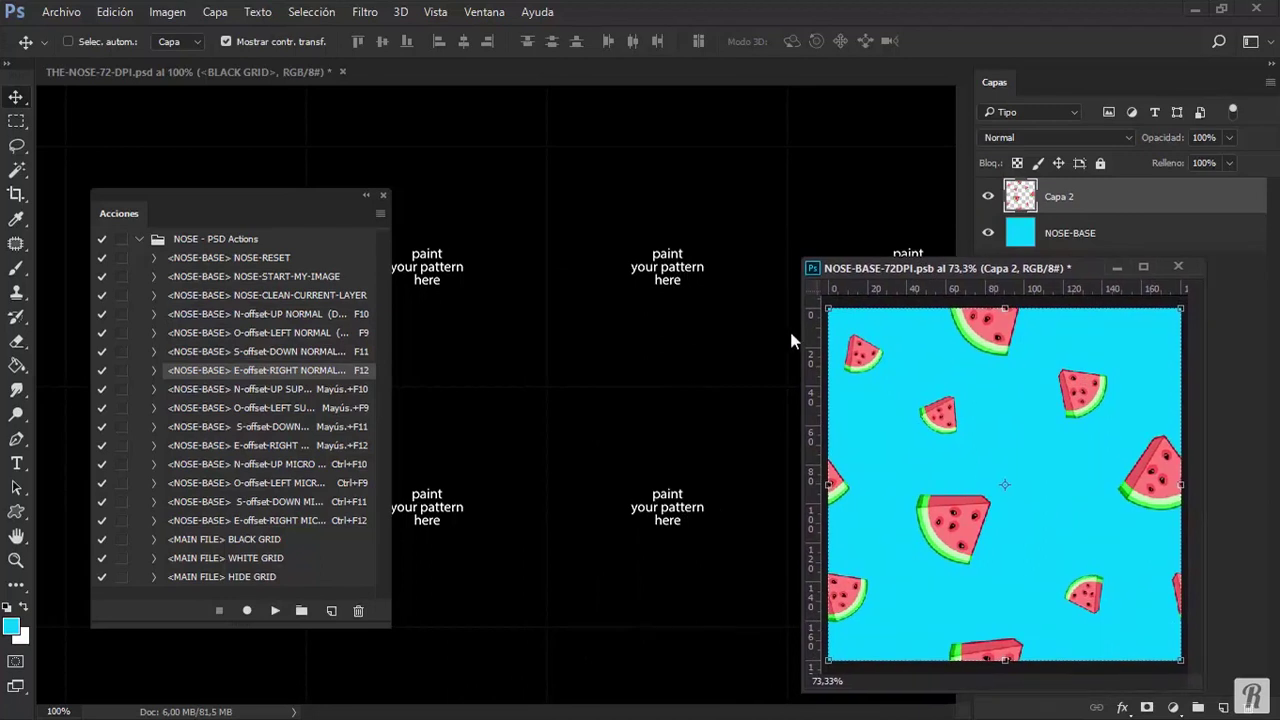
{"action": "left_click_drag", "start_coordinate": [802, 332], "coordinate": [783, 332]}
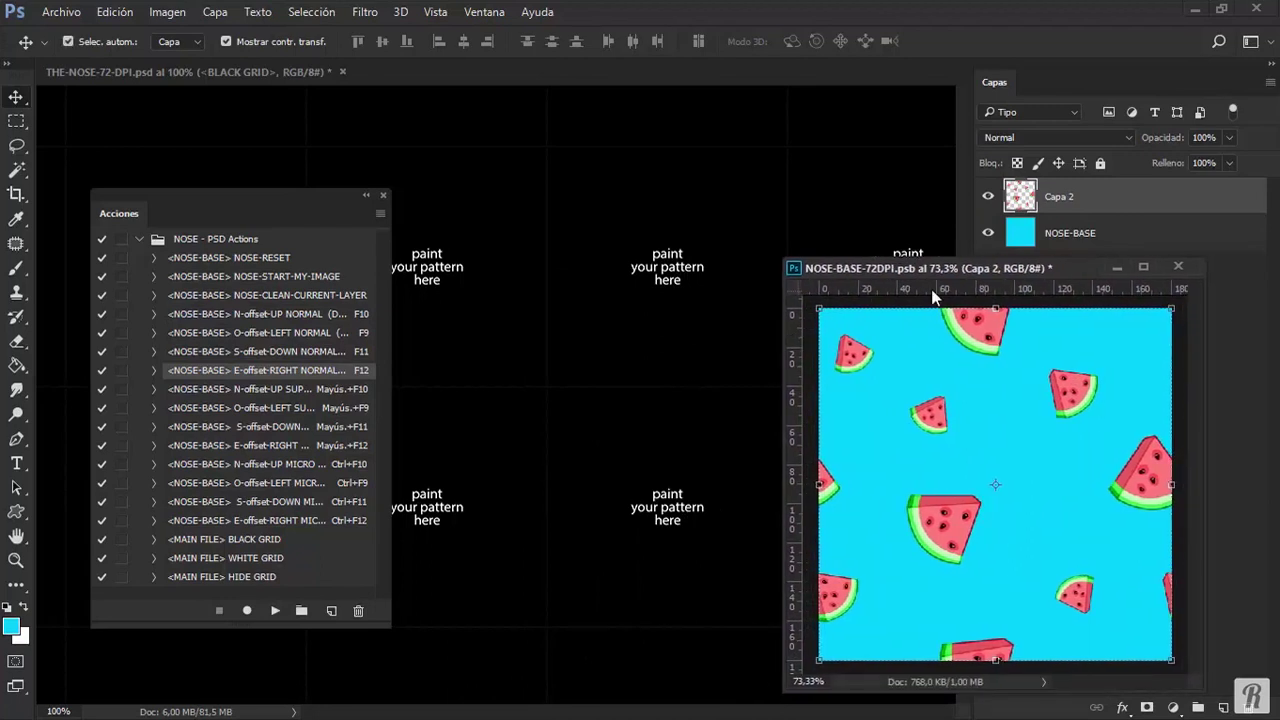
{"action": "key", "text": "ctrl+s"}
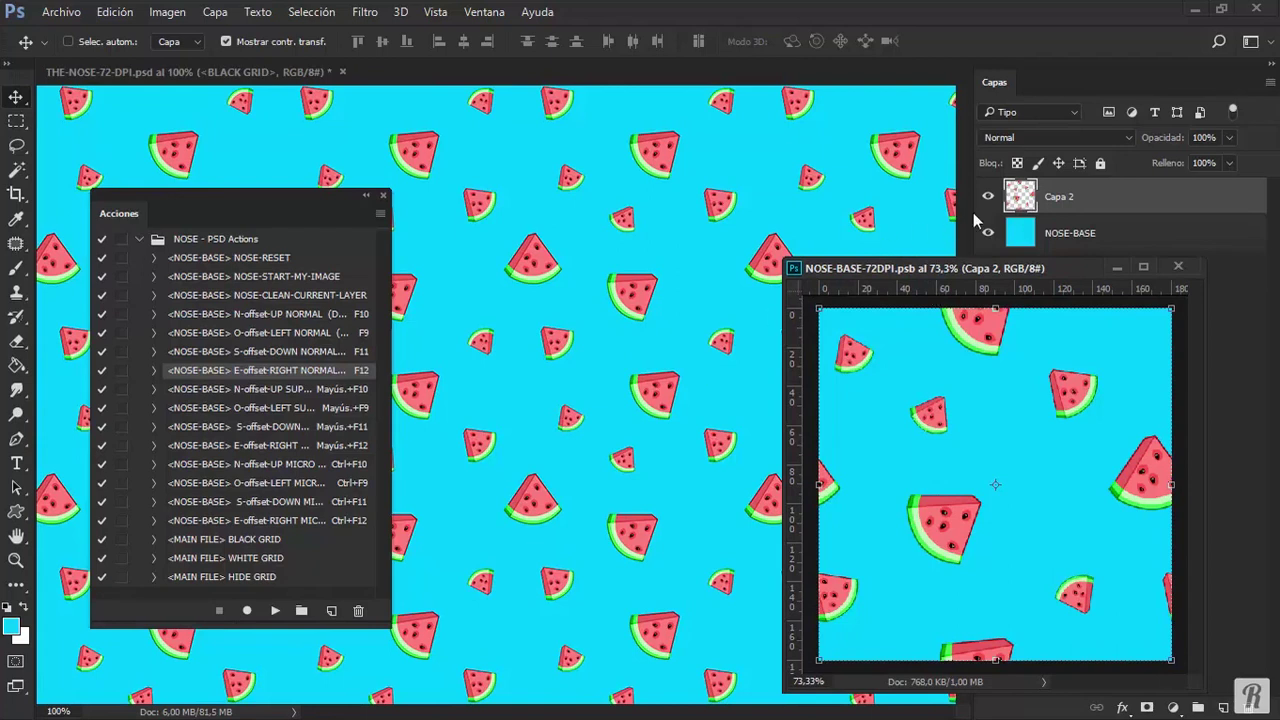
Reposition and enlarge the tile's window, and add a new layer directly above NOSE-BASE.
{"action": "left_click_drag", "start_coordinate": [1078, 268], "coordinate": [788, 238]}
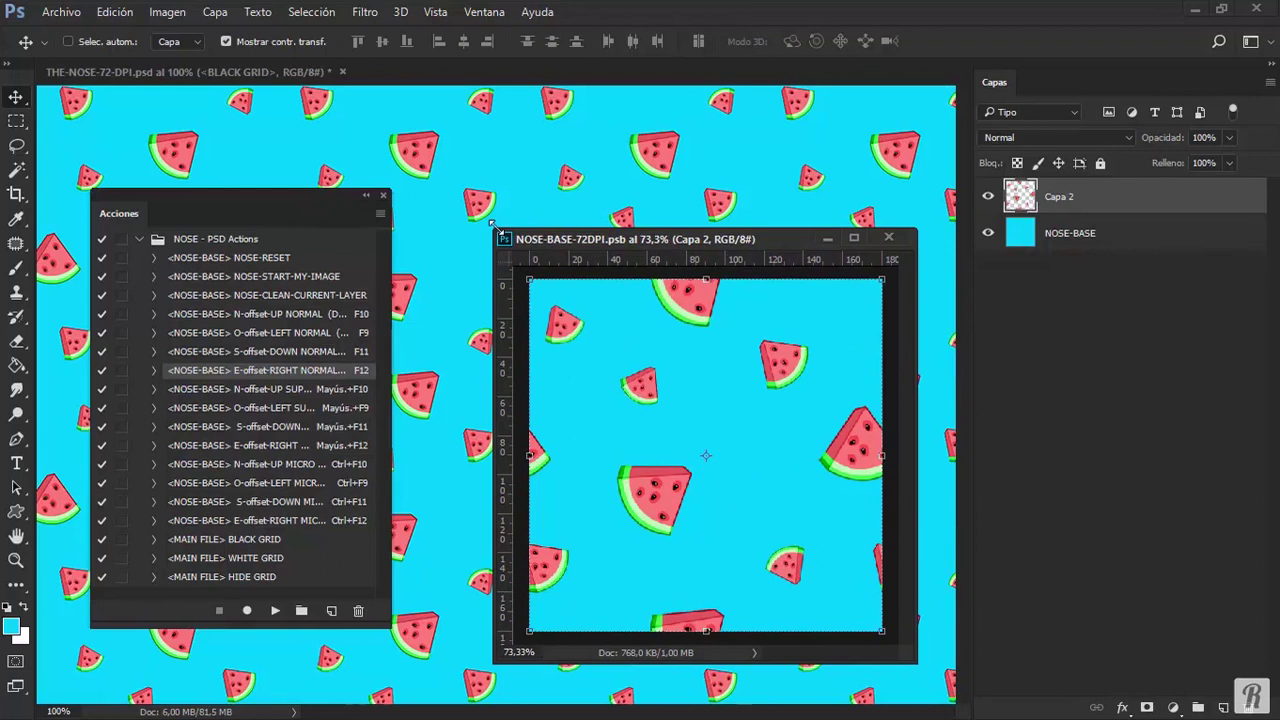
{"action": "left_click_drag", "start_coordinate": [492, 224], "coordinate": [424, 176]}
{"action": "left_click", "coordinate": [1125, 236]}
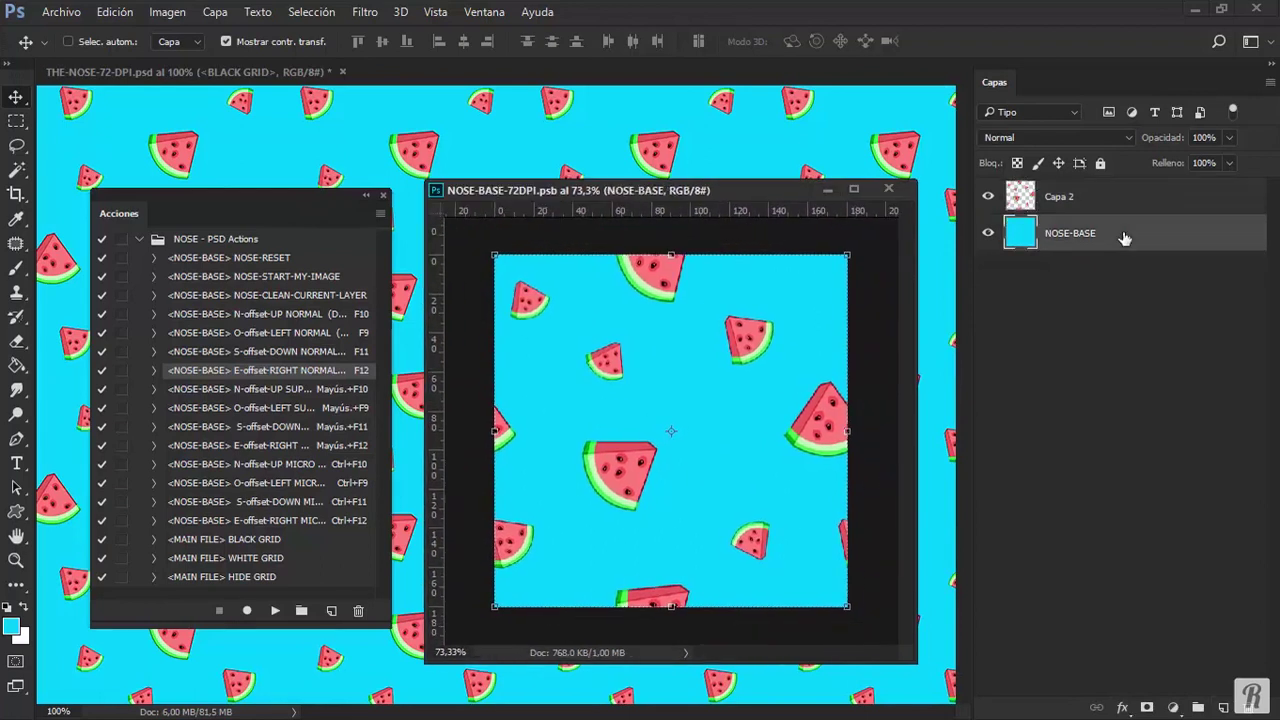
{"action": "left_click", "coordinate": [1223, 707]}
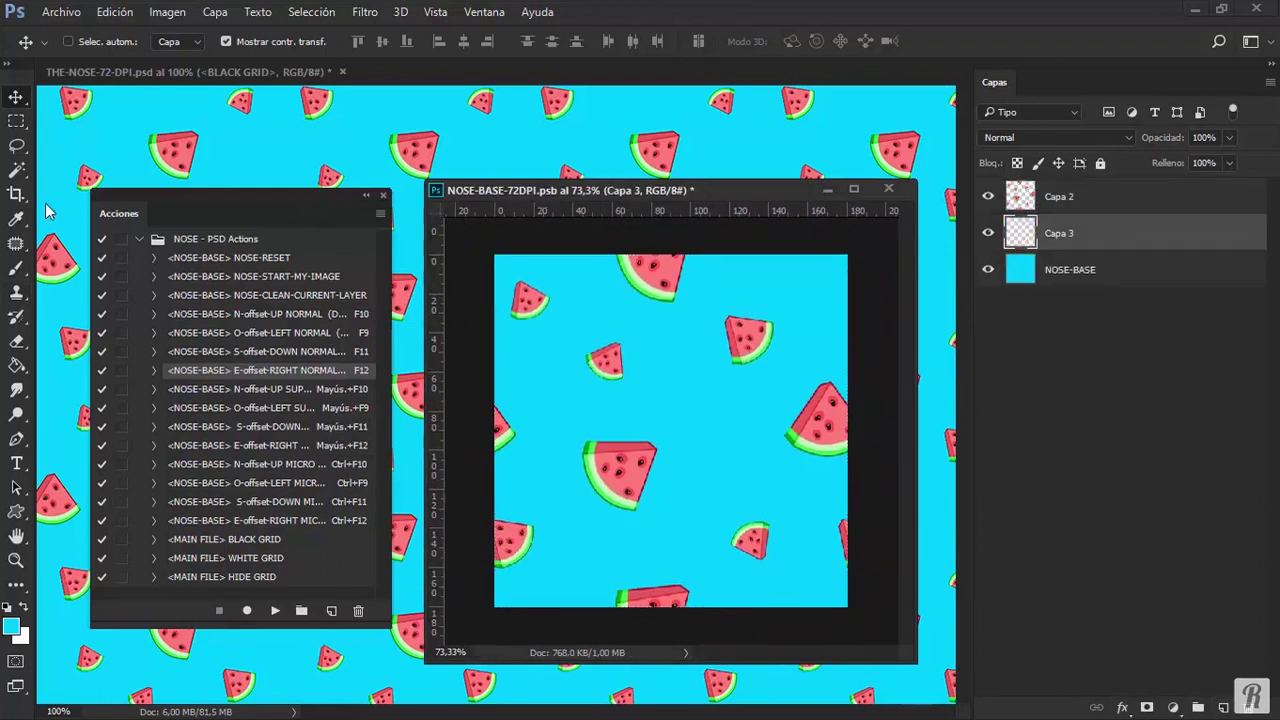
Set the foreground colour to the darker cyan #0097bd.
{"action": "key", "text": "i"}
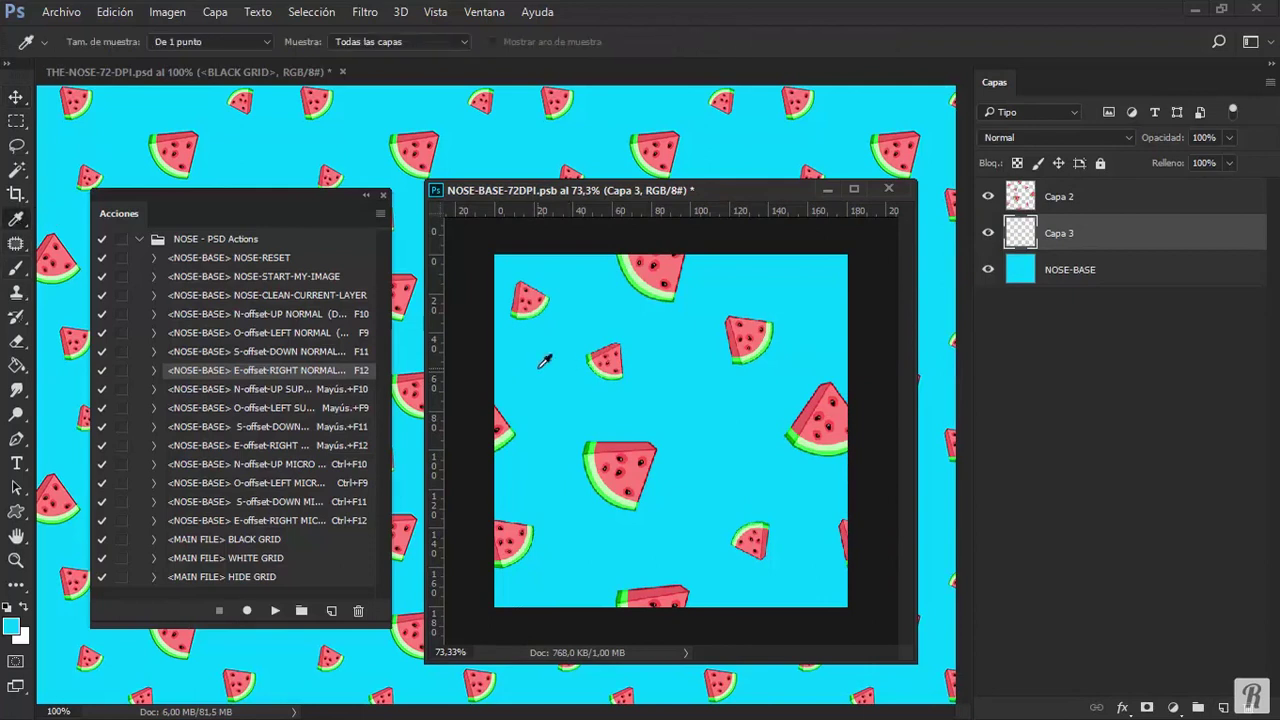
{"action": "left_click", "coordinate": [12, 625]}
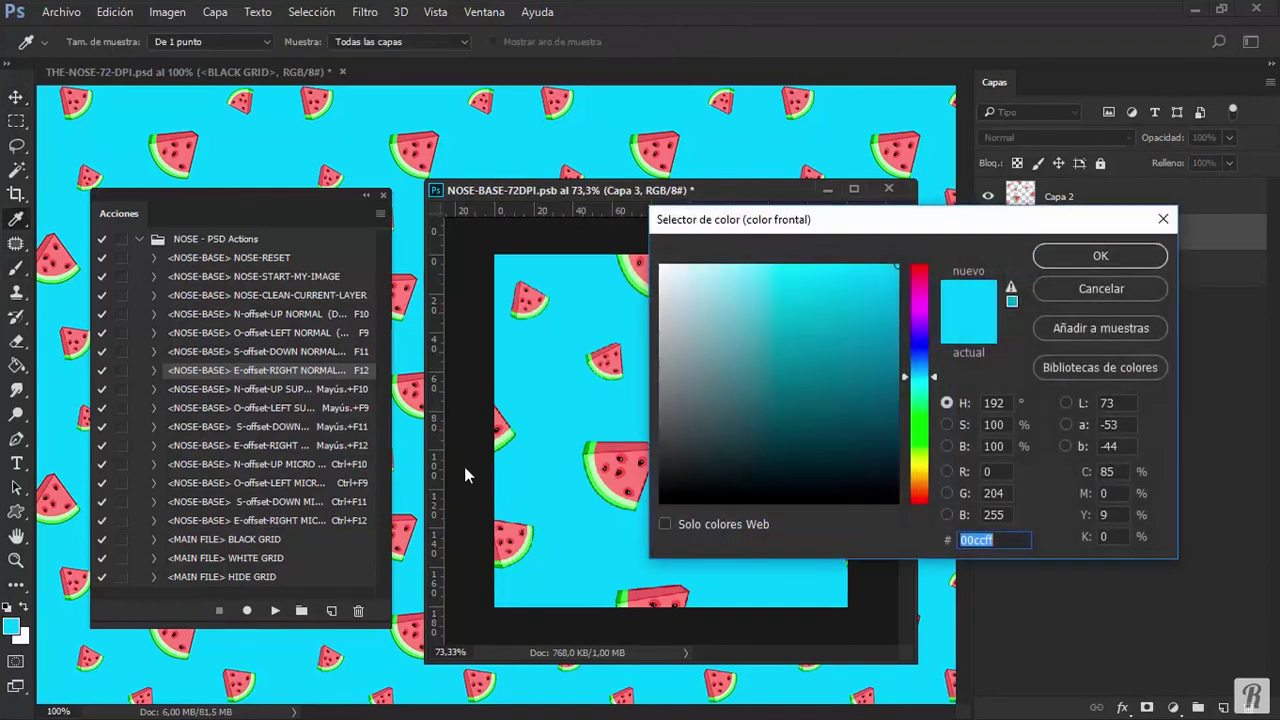
{"action": "left_click_drag", "start_coordinate": [886, 289], "coordinate": [900, 326]}
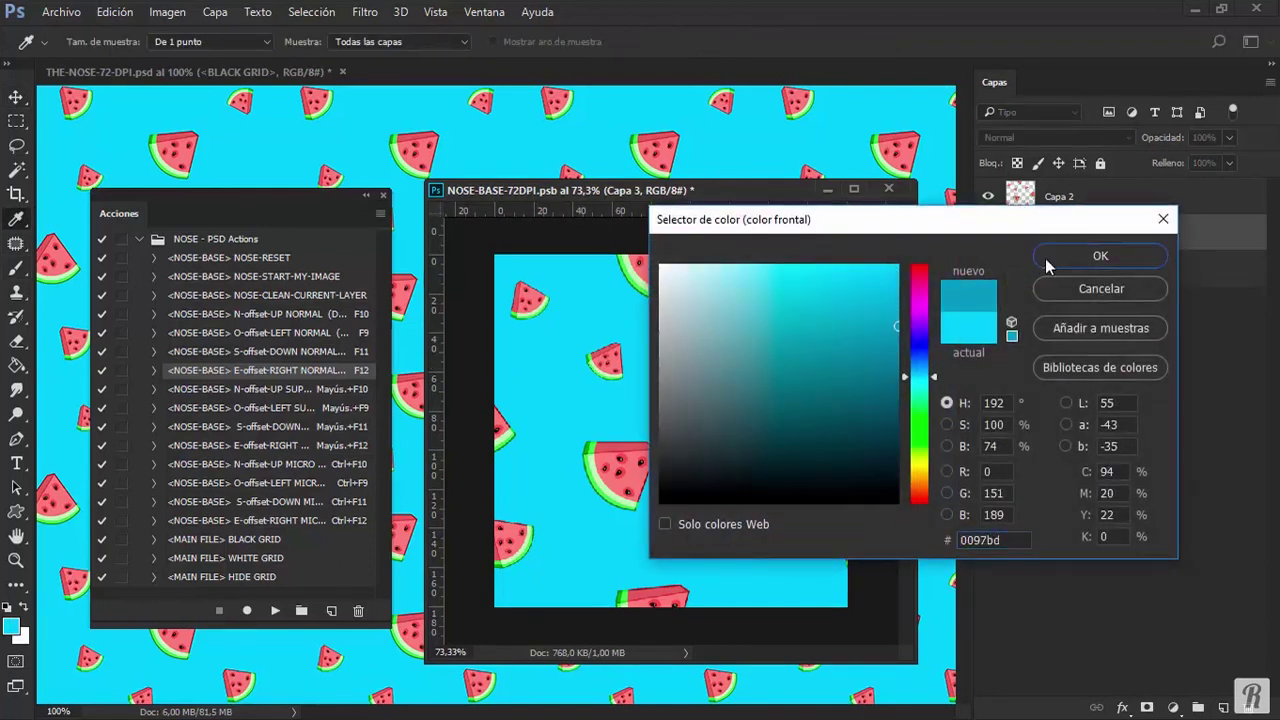
{"action": "left_click", "coordinate": [1045, 266]}
Lasso seven small rounded spots in the gaps between slices on Capa 3, fill them with the foreground colour, and deselect.
{"action": "left_click", "coordinate": [16, 145]}
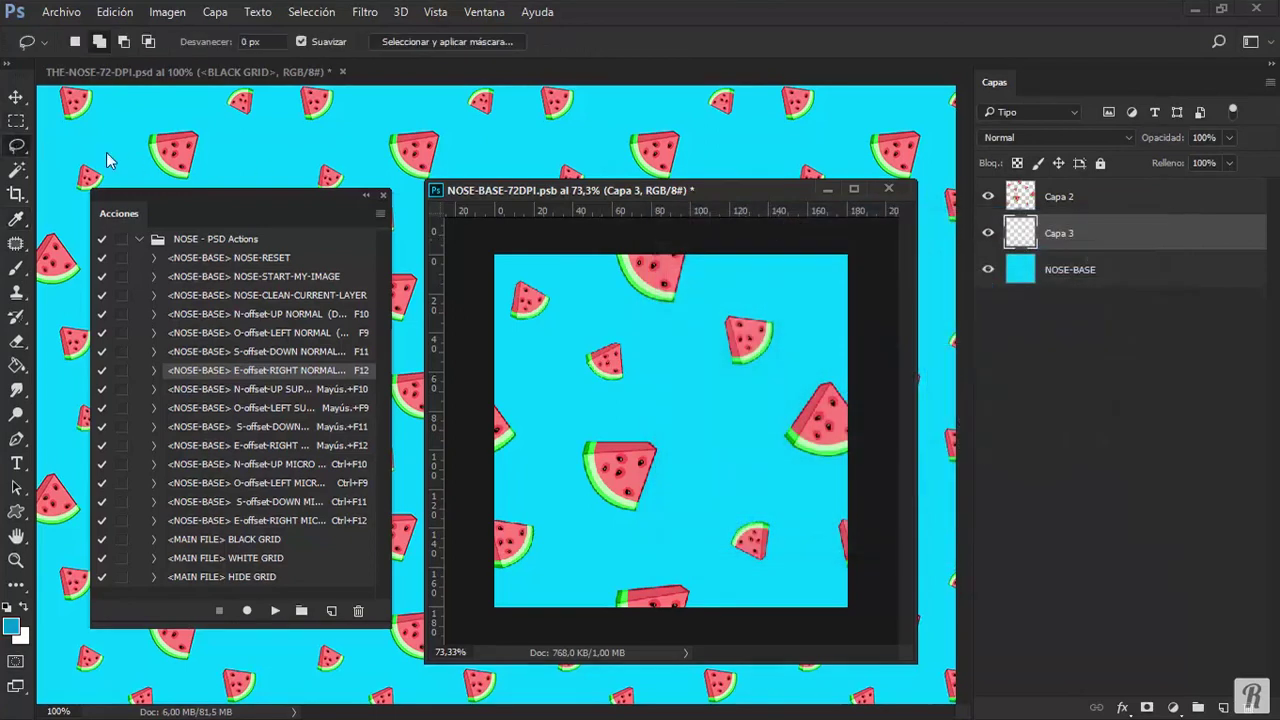
{"action": "left_click_drag", "start_coordinate": [600, 288], "coordinate": [602, 292]}
{"action": "left_click_drag", "start_coordinate": [673, 355], "coordinate": [680, 352]}
{"action": "left_click_drag", "start_coordinate": [596, 416], "coordinate": [593, 411]}
{"action": "mouse_move", "coordinate": [540, 378]}
{"action": "left_mouse_down"}
{"action": "mouse_move", "coordinate": [524, 390]}
{"action": "mouse_move", "coordinate": [538, 378]}
{"action": "left_mouse_up"}
{"action": "left_click_drag", "start_coordinate": [757, 446], "coordinate": [748, 436]}
{"action": "left_click_drag", "start_coordinate": [675, 506], "coordinate": [673, 510]}
{"action": "mouse_move", "coordinate": [576, 542]}
{"action": "left_mouse_down"}
{"action": "mouse_move", "coordinate": [587, 530]}
{"action": "mouse_move", "coordinate": [577, 540]}
{"action": "left_mouse_up"}
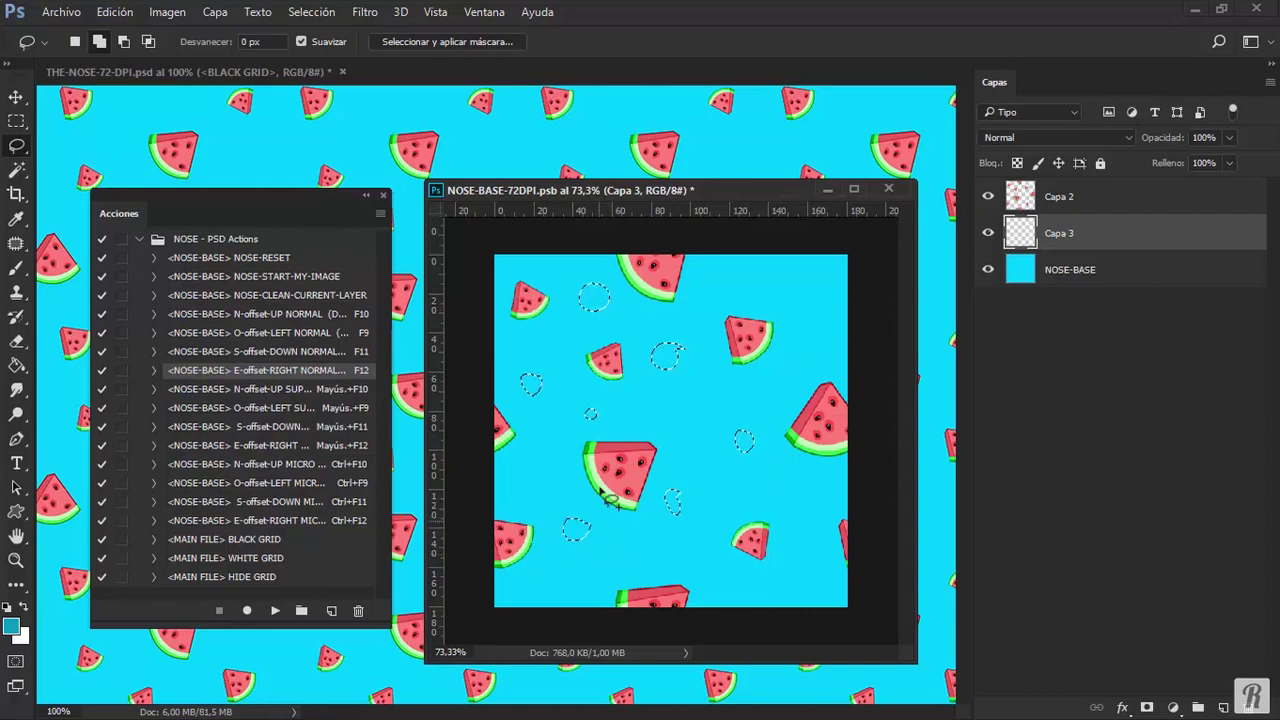
{"action": "key", "text": "alt+BackSpace"}
{"action": "key", "text": "ctrl+d"}
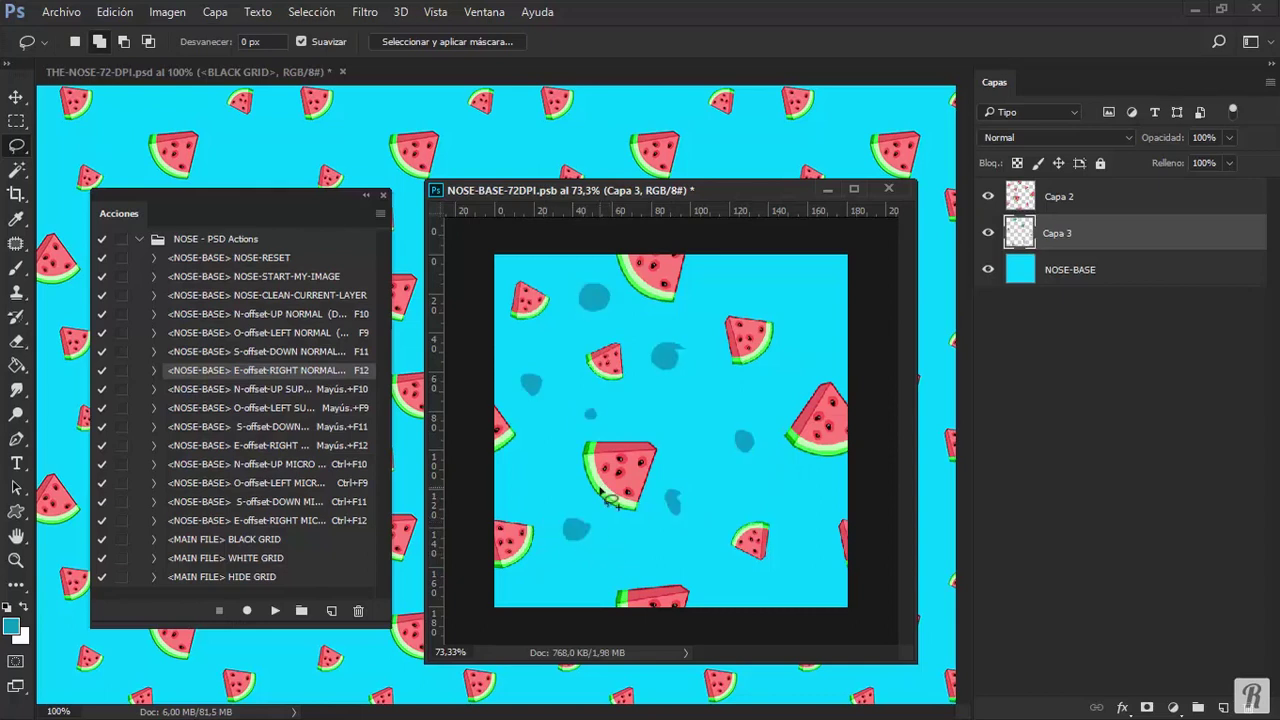
Hide Capa 2 and shift the Capa 3 spots with the O-offset-LEFT NORMAL and N-offset-UP NORMAL actions.
{"action": "left_click", "coordinate": [988, 197]}
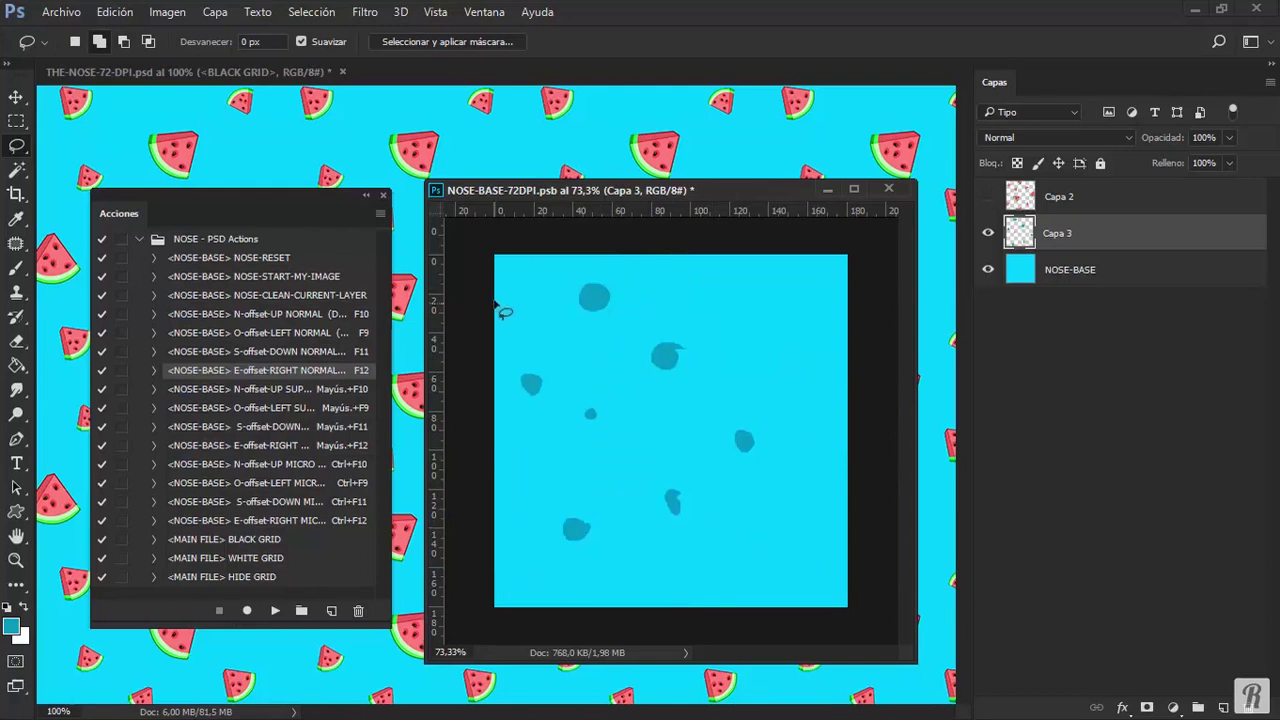
{"action": "key", "text": "F9"}
{"action": "key", "text": "F10"}
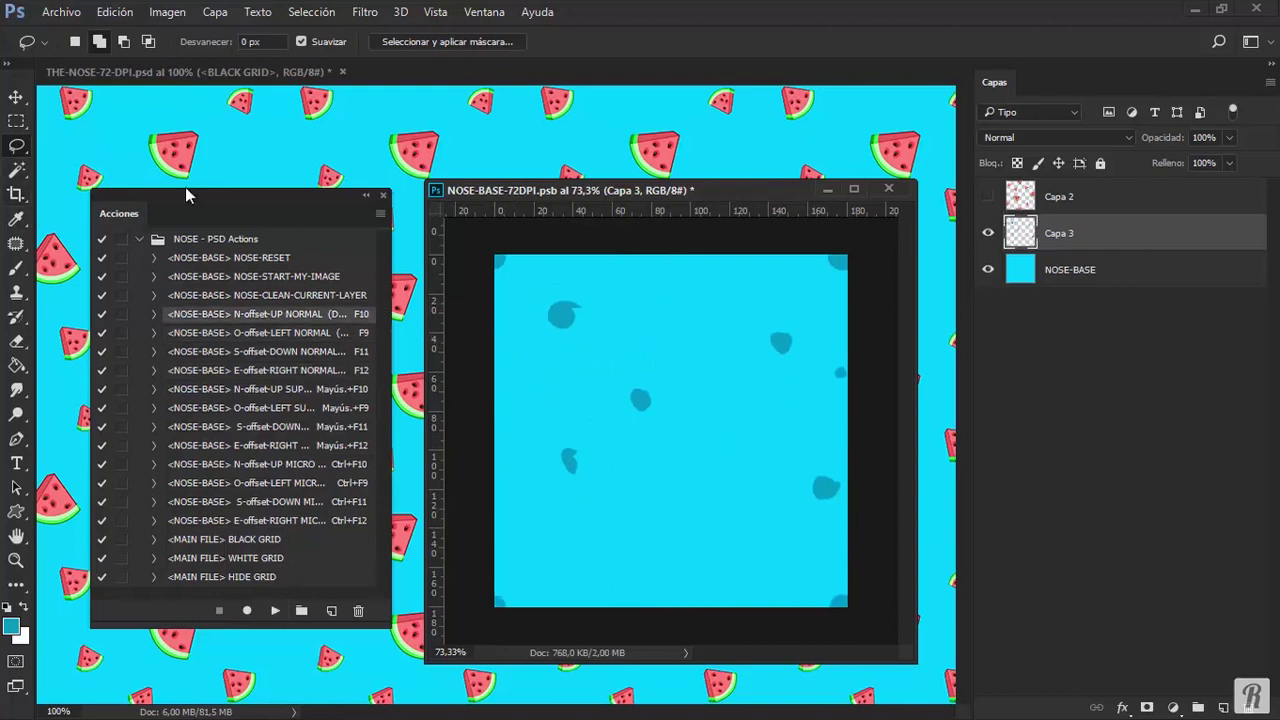
Lasso five more spots in the empty areas of Capa 3, fill them with the foreground colour, and deselect.
{"action": "mouse_move", "coordinate": [734, 463]}
{"action": "left_mouse_down"}
{"action": "mouse_move", "coordinate": [729, 480]}
{"action": "mouse_move", "coordinate": [733, 465]}
{"action": "left_mouse_up"}
{"action": "mouse_move", "coordinate": [668, 304]}
{"action": "left_mouse_down"}
{"action": "mouse_move", "coordinate": [685, 312]}
{"action": "mouse_move", "coordinate": [668, 304]}
{"action": "left_mouse_up"}
{"action": "left_click_drag", "start_coordinate": [570, 554], "coordinate": [572, 567]}
{"action": "left_click_drag", "start_coordinate": [644, 518], "coordinate": [648, 529]}
{"action": "left_click_drag", "start_coordinate": [773, 567], "coordinate": [778, 575]}
{"action": "key", "text": "alt+BackSpace"}
{"action": "key", "text": "ctrl+d"}
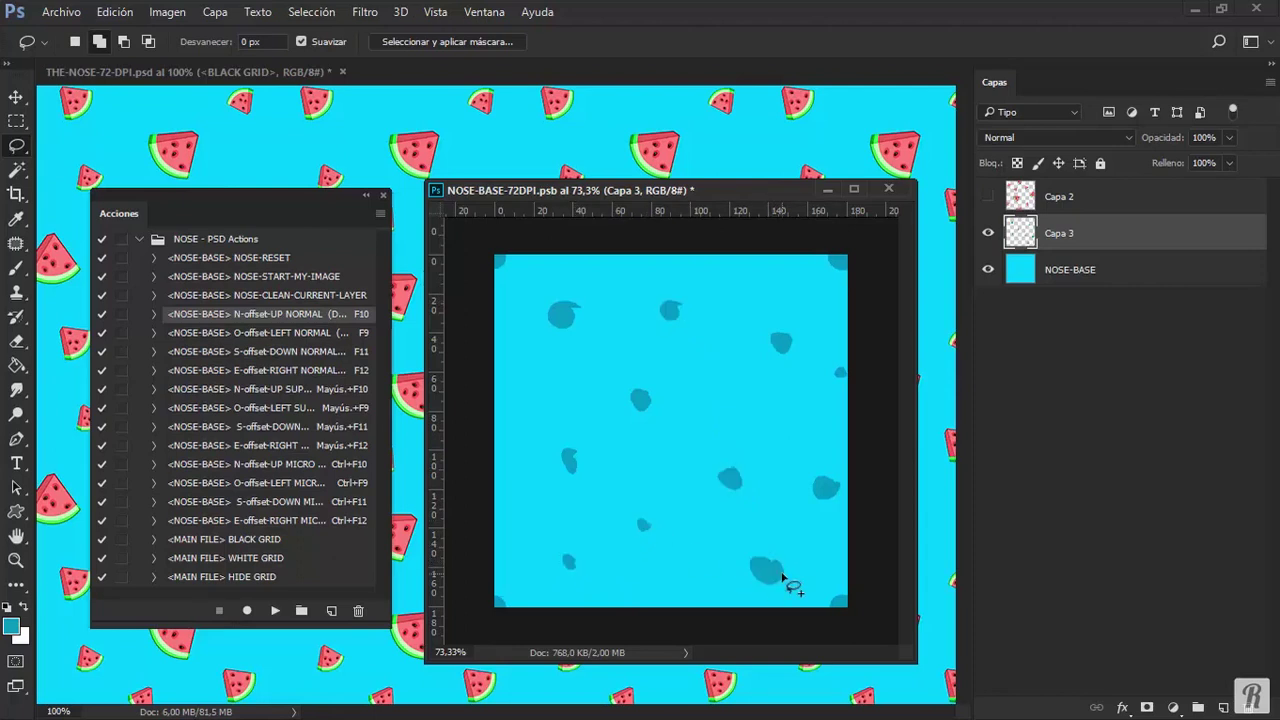
Offset Capa 3 further upward, and fill a thin lassoed spot near the tile's centre with the foreground colour.
{"action": "key", "text": "F10"}
{"action": "key", "text": "F10"}
{"action": "key", "text": "F10"}
{"action": "key", "text": "F10"}
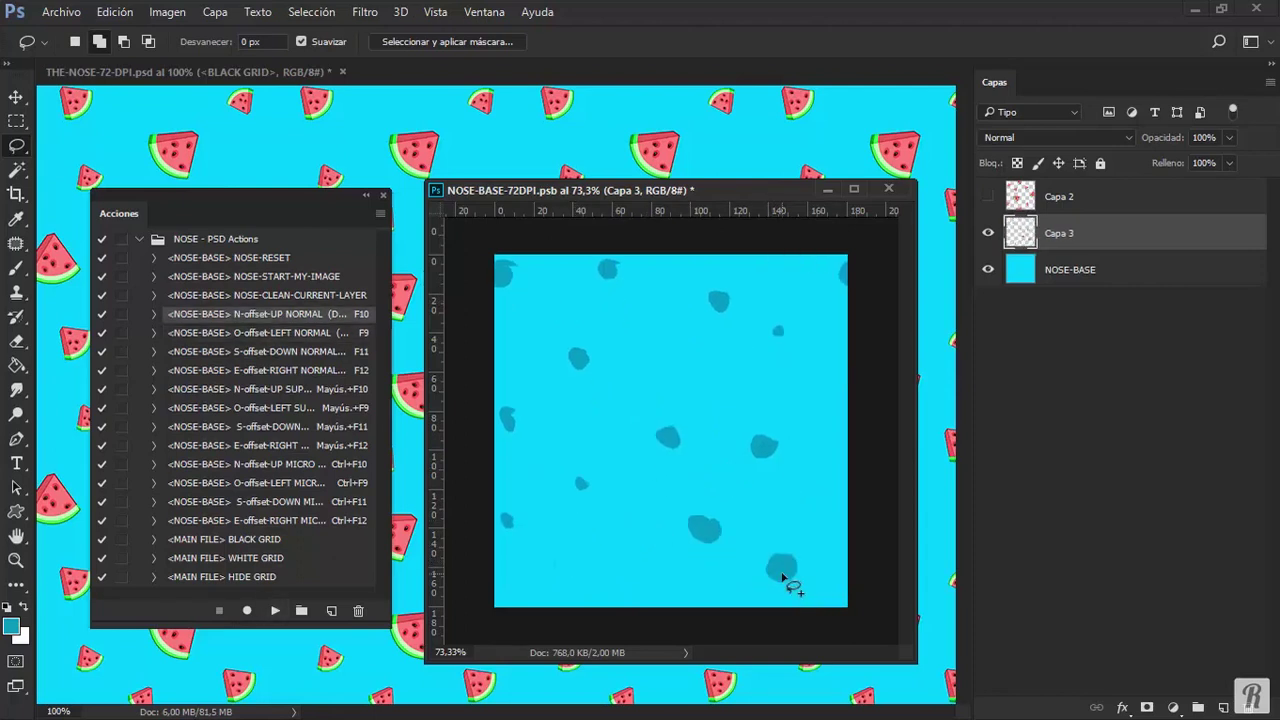
{"action": "key", "text": "F10"}
{"action": "left_click_drag", "start_coordinate": [606, 443], "coordinate": [618, 452]}
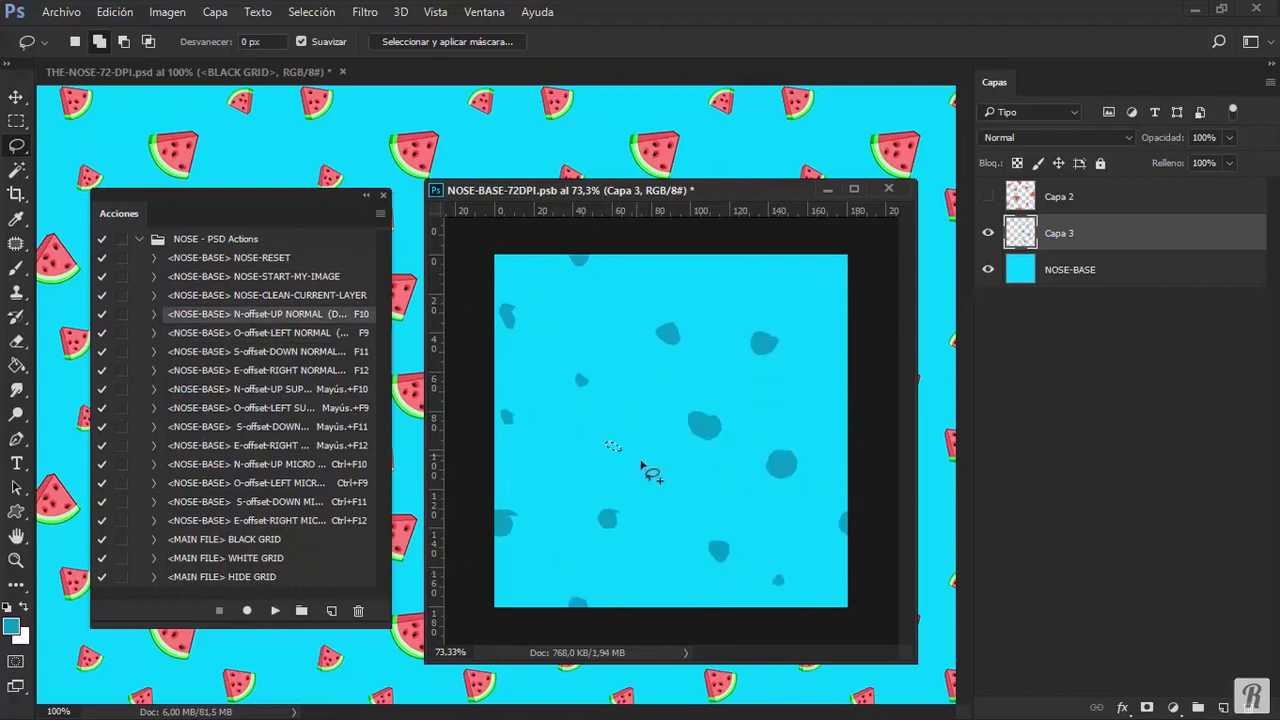
{"action": "key", "text": "alt+BackSpace"}
{"action": "key", "text": "ctrl+d"}
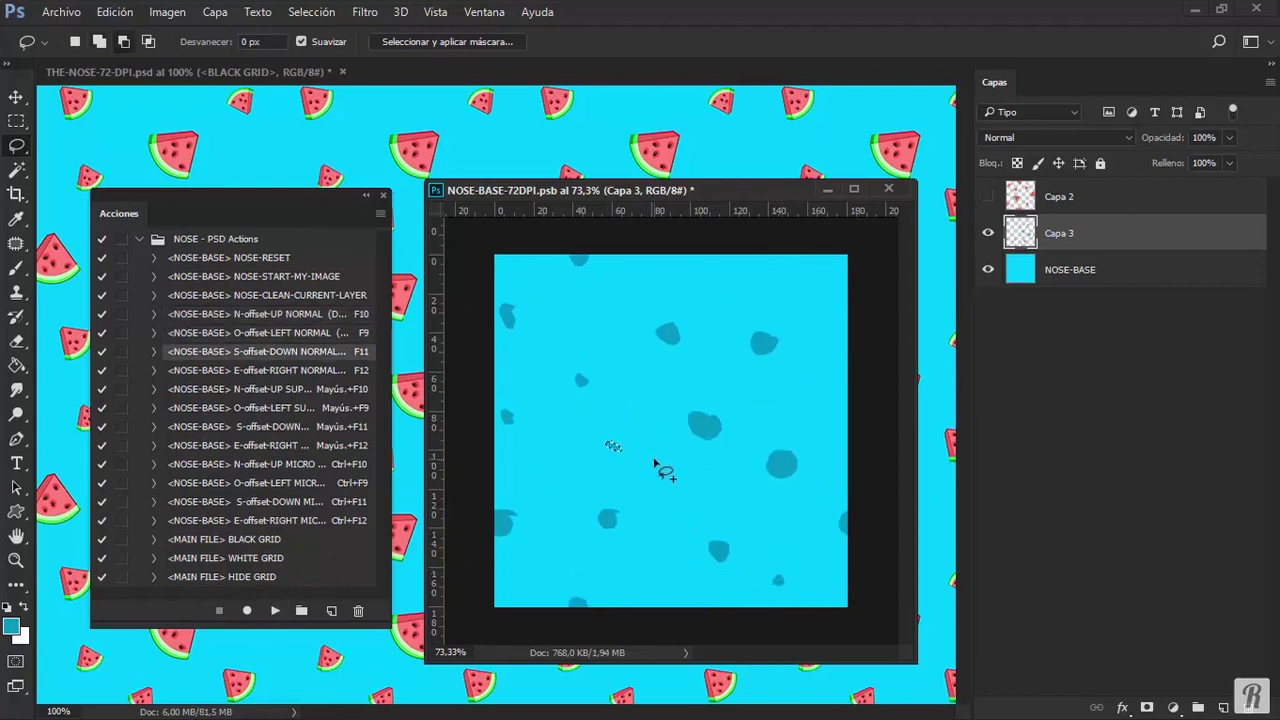
Shift the Capa 3 spots left and up with repeated O-offset-LEFT NORMAL and N-offset-UP NORMAL actions to expose empty areas.
{"action": "key", "text": "F9"}
{"action": "key", "text": "F9"}
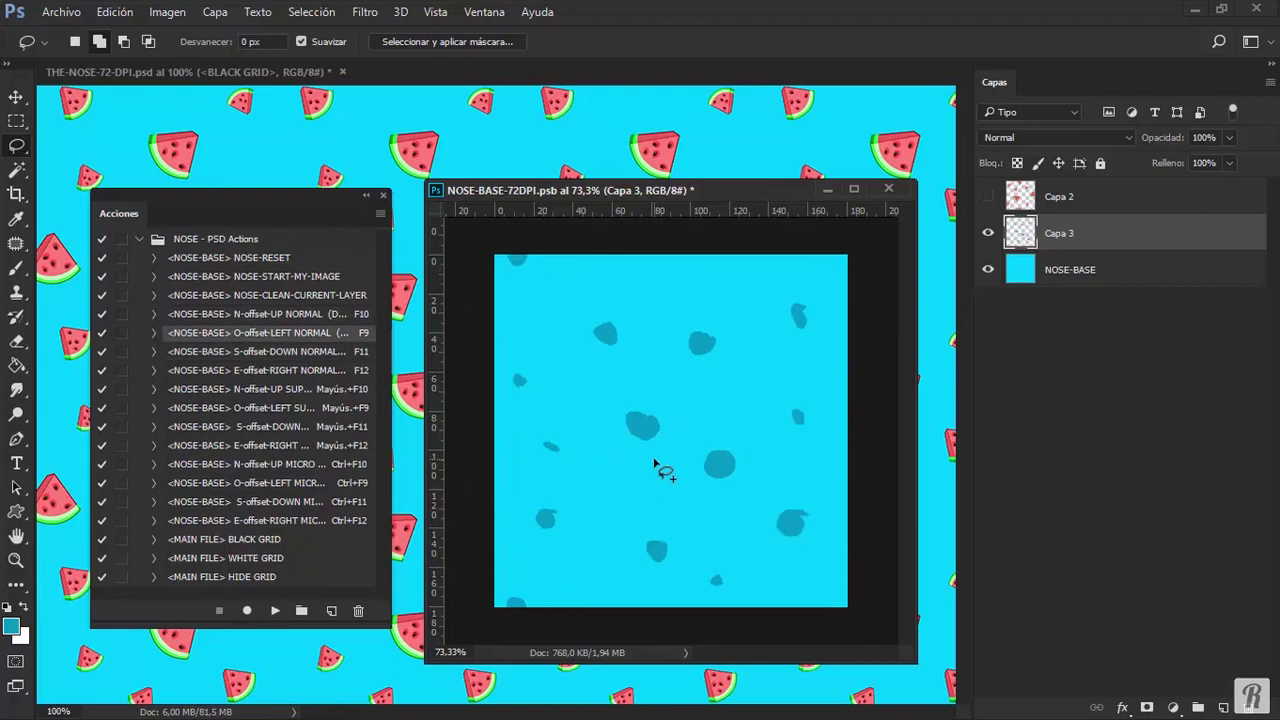
{"action": "key", "text": "F10"}
{"action": "key", "text": "F10"}
{"action": "key", "text": "F10"}
{"action": "key", "text": "F10"}
{"action": "key", "text": "F10"}
{"action": "key", "text": "F10"}
{"action": "key", "text": "F10"}
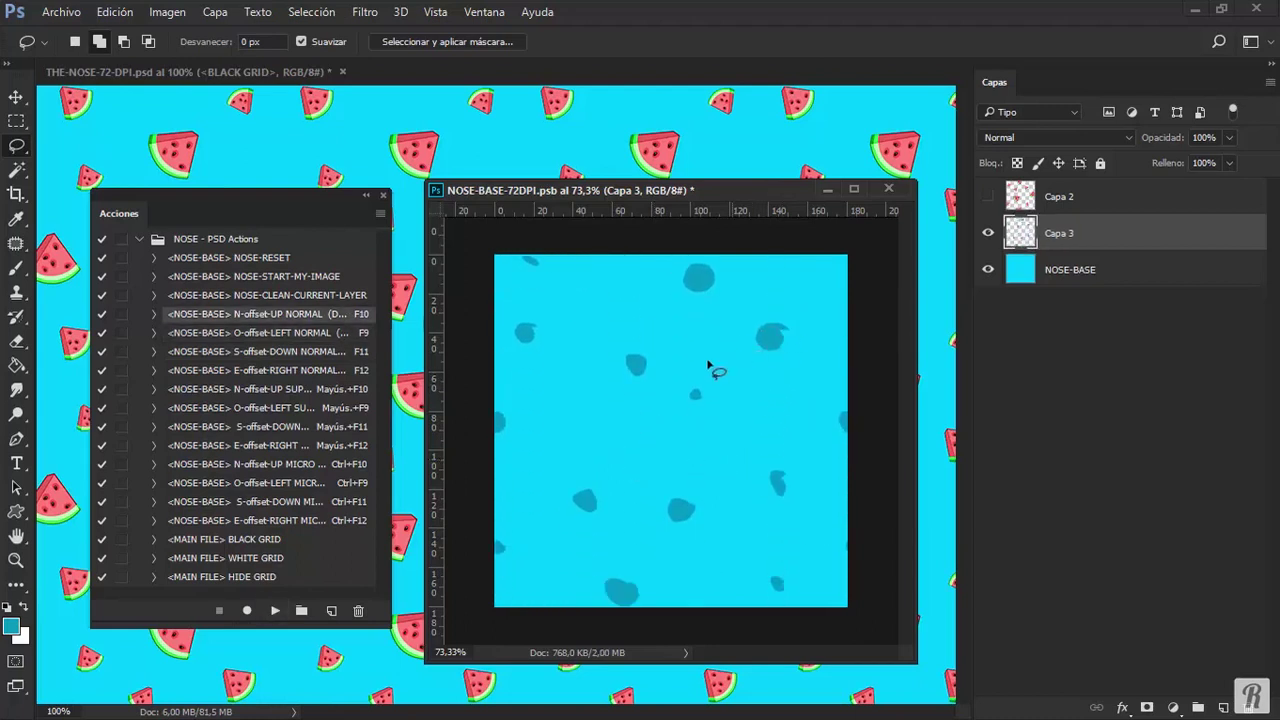
Add a small filled spot in the empty area near Capa 3's centre and offset the layer further left.
{"action": "left_click_drag", "start_coordinate": [613, 440], "coordinate": [632, 447]}
{"action": "key", "text": "F9"}
{"action": "key", "text": "F9"}
{"action": "key", "text": "F10"}
{"action": "key", "text": "F10"}
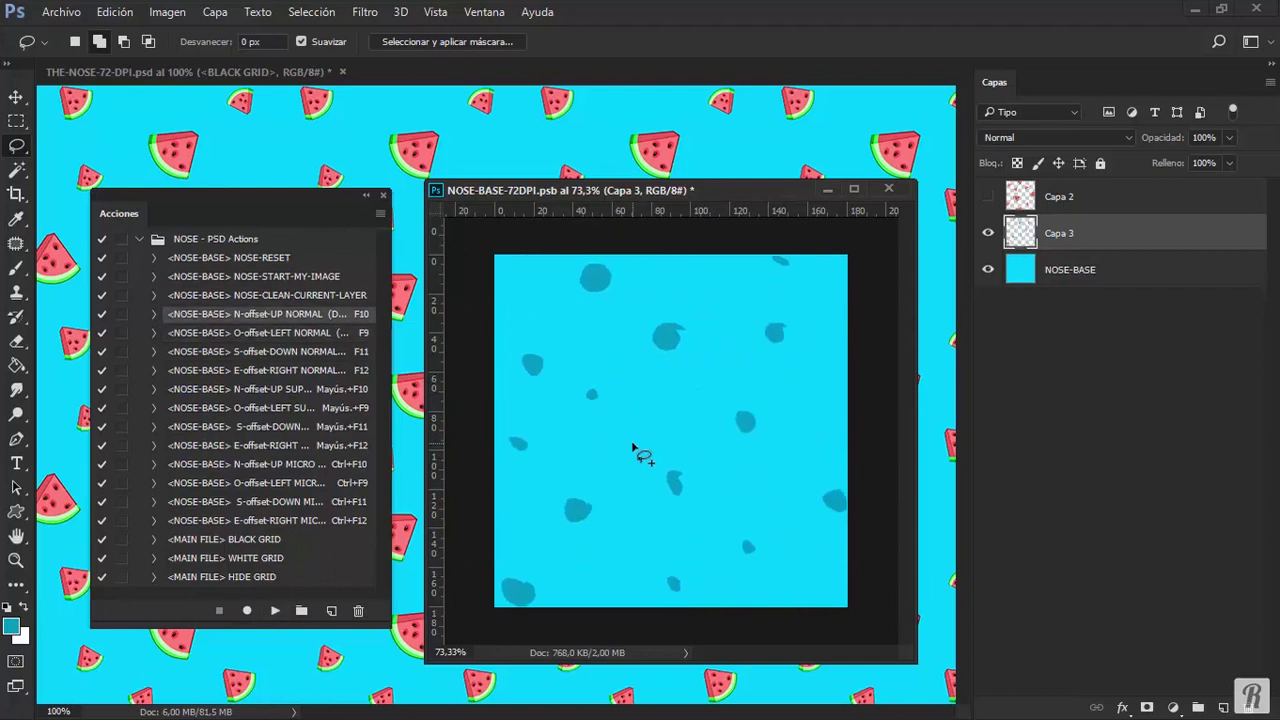
Redistribute the Capa 3 spots with repeated N-offset-UP, S-offset-DOWN and E-offset-RIGHT NORMAL actions.
{"action": "key", "text": "F10"}
{"action": "key", "text": "F10"}
{"action": "key", "text": "F11"}
{"action": "key", "text": "F11"}
{"action": "key", "text": "F12"}
{"action": "key", "text": "F12"}
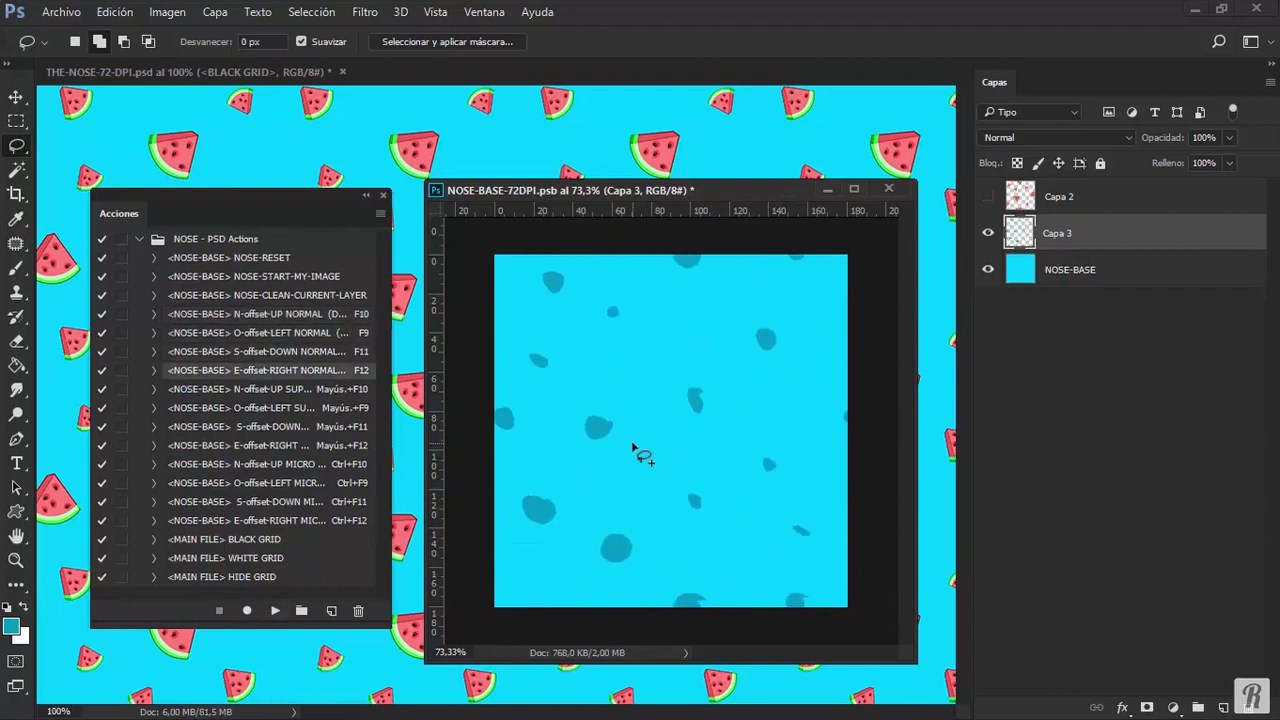
Show Capa 2 again and offset the Capa 3 spots so they fall better between the watermelon slices.
{"action": "left_click", "coordinate": [988, 196]}
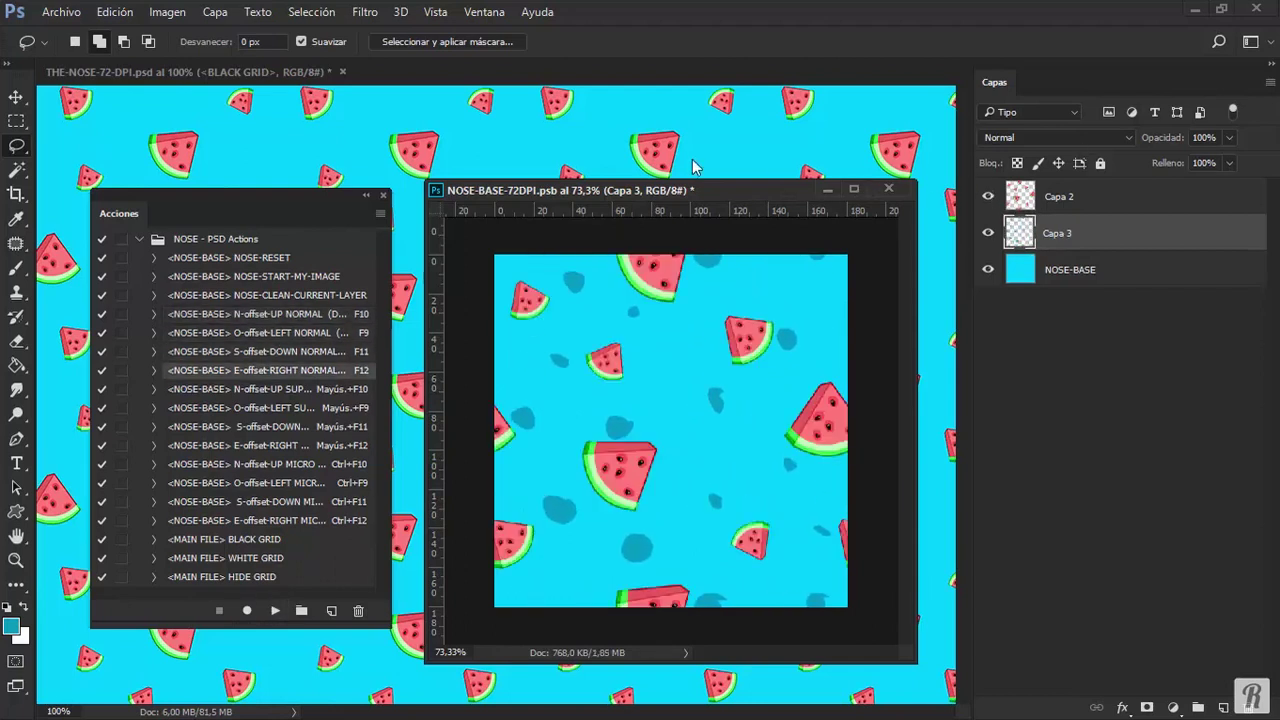
{"action": "key", "text": "F10"}
{"action": "key", "text": "F10"}
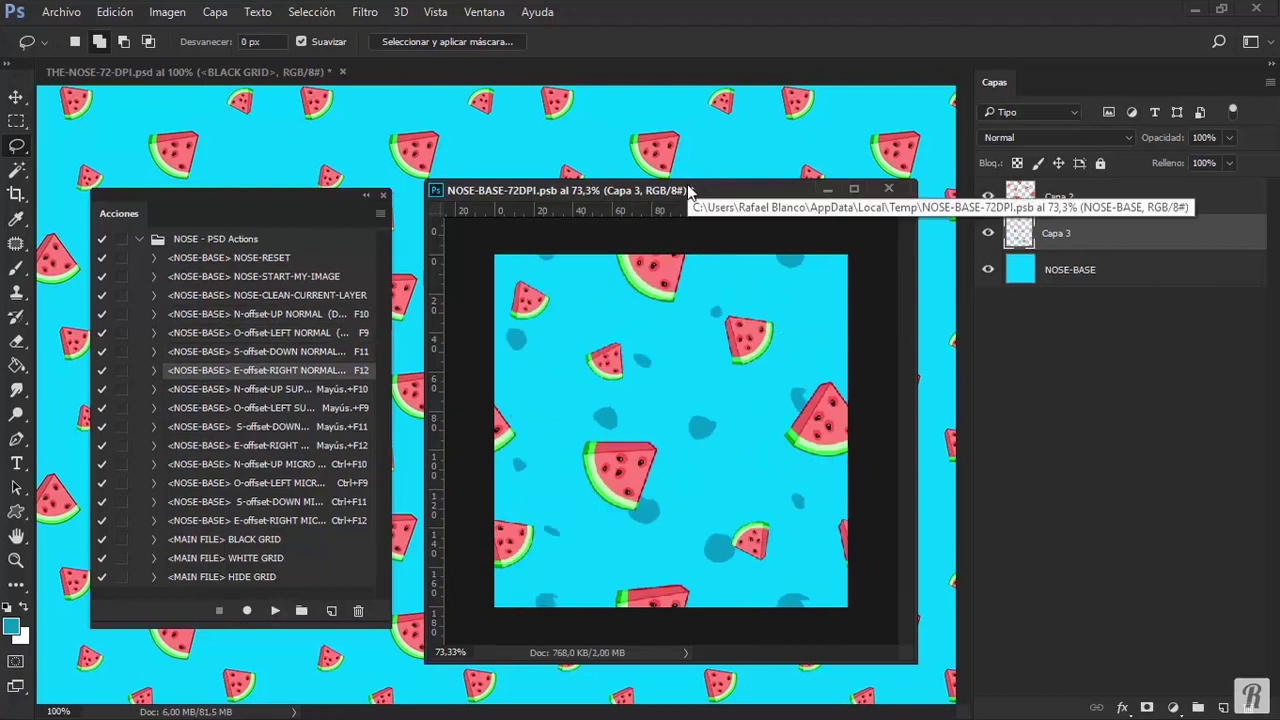
{"action": "key", "text": "F9"}
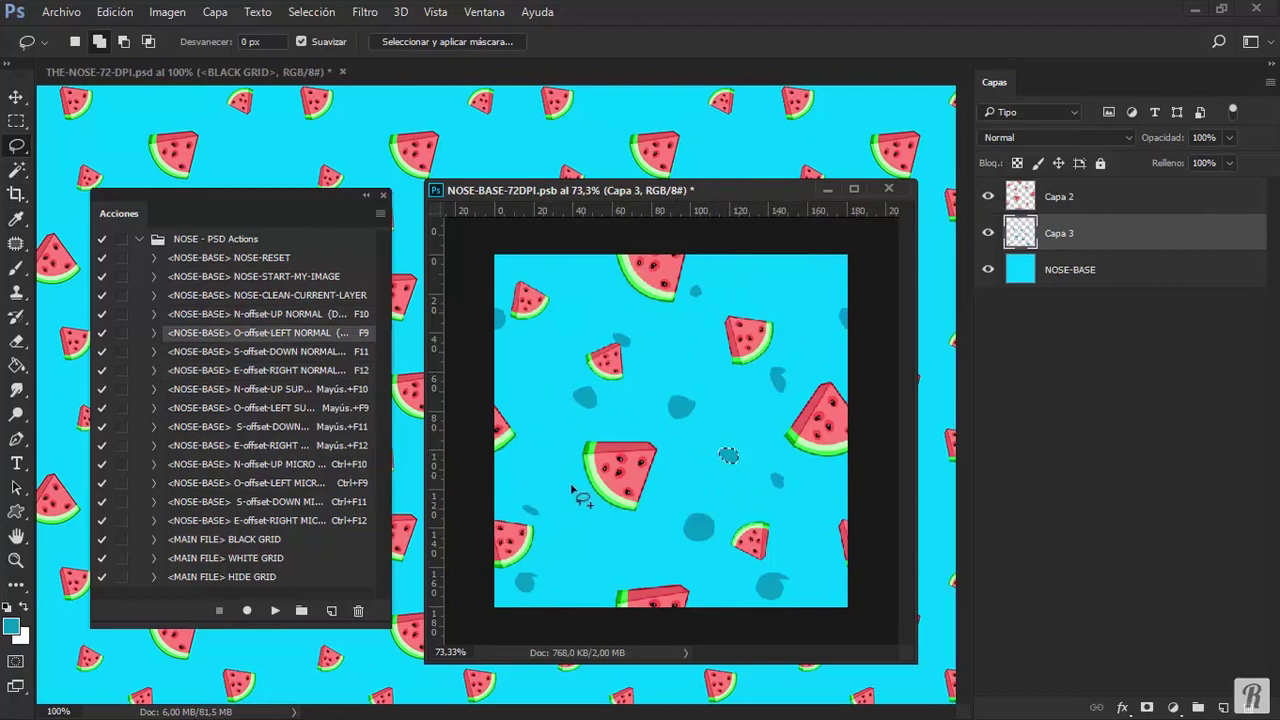
Lasso additional small spots in the remaining gaps between slices on Capa 3 and fill them with the foreground colour.
{"action": "left_click_drag", "start_coordinate": [600, 551], "coordinate": [605, 540]}
{"action": "left_click_drag", "start_coordinate": [814, 307], "coordinate": [811, 300]}
{"action": "left_click_drag", "start_coordinate": [597, 291], "coordinate": [600, 284]}
{"action": "key", "text": "alt+BackSpace"}
{"action": "left_click_drag", "start_coordinate": [524, 360], "coordinate": [534, 373]}
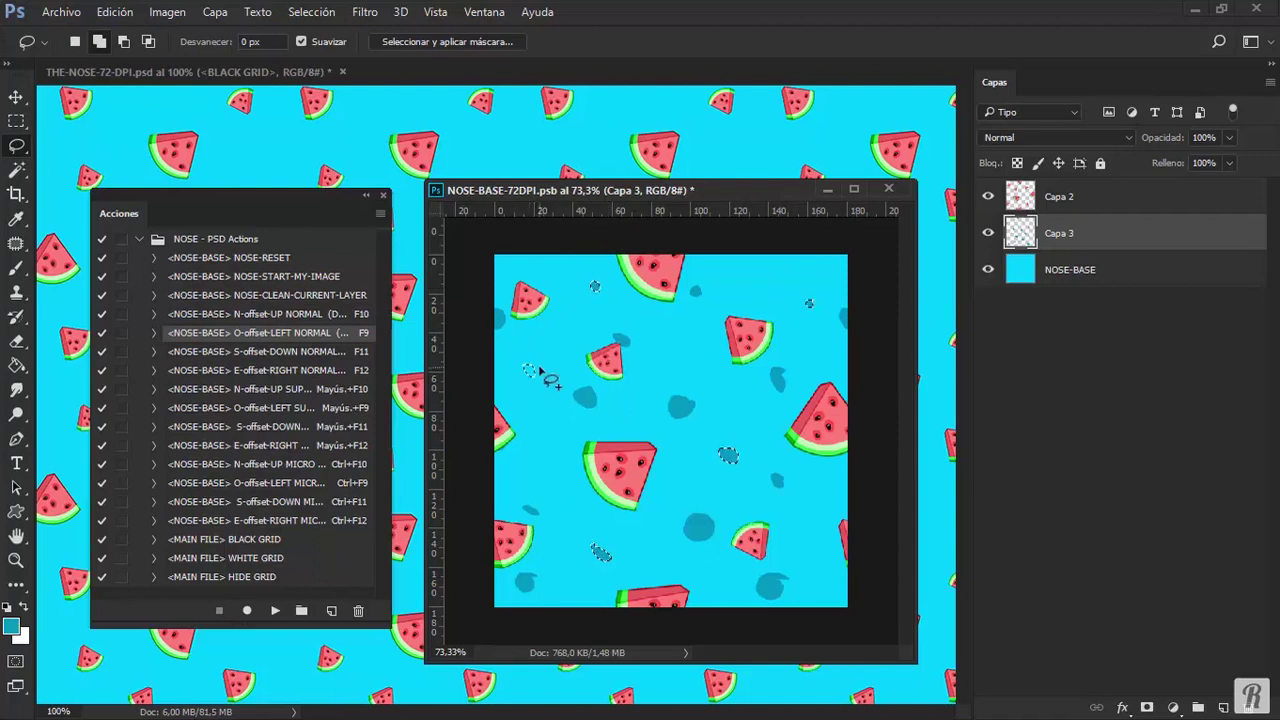
{"action": "key", "text": "alt+BackSpace"}
{"action": "left_click_drag", "start_coordinate": [810, 514], "coordinate": [816, 524]}
Move the tile's window off the main document and save the tile to refresh the repeated pattern with the spots.
{"action": "left_click_drag", "start_coordinate": [422, 177], "coordinate": [860, 276]}
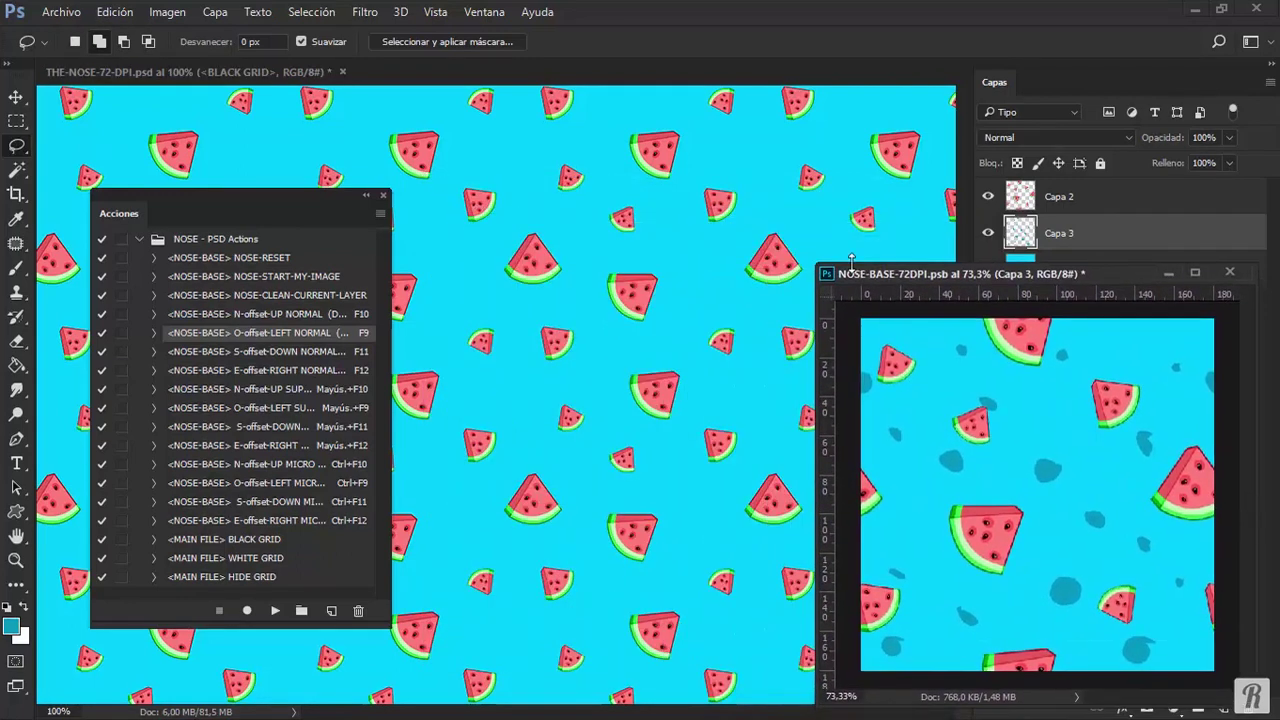
{"action": "key", "text": "ctrl+s"}
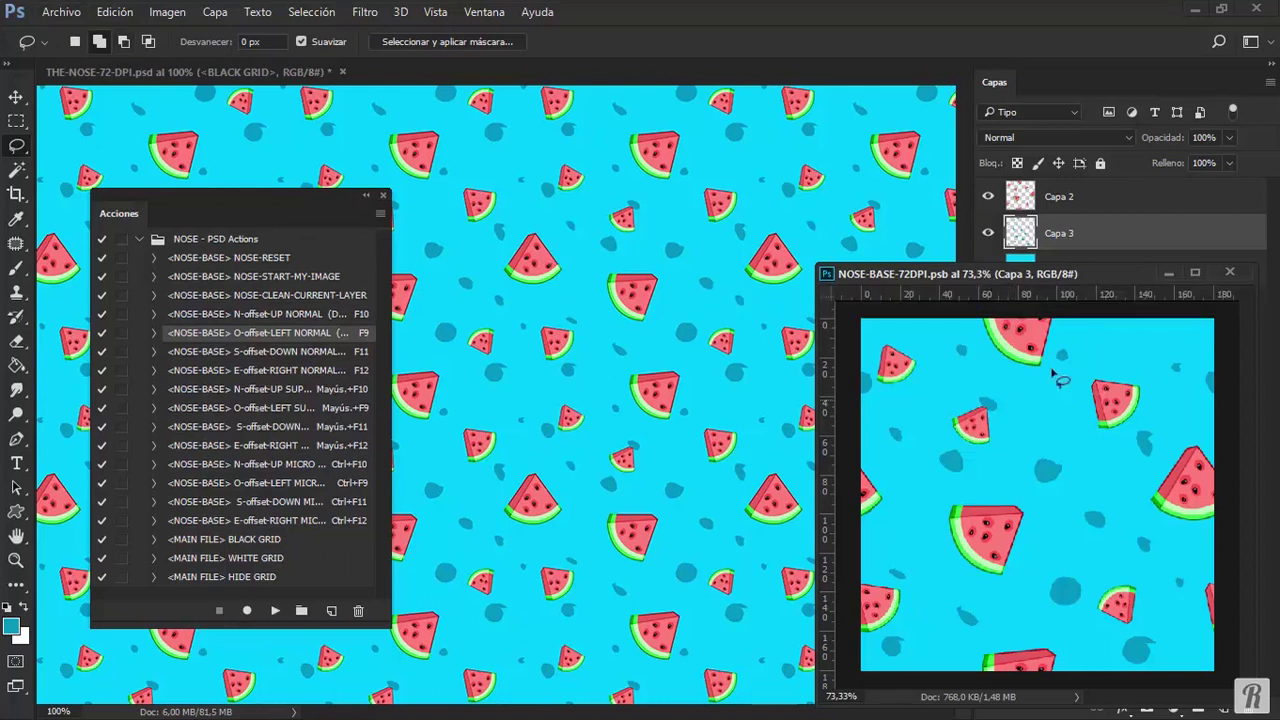
{"action": "left_click", "coordinate": [55, 12]}
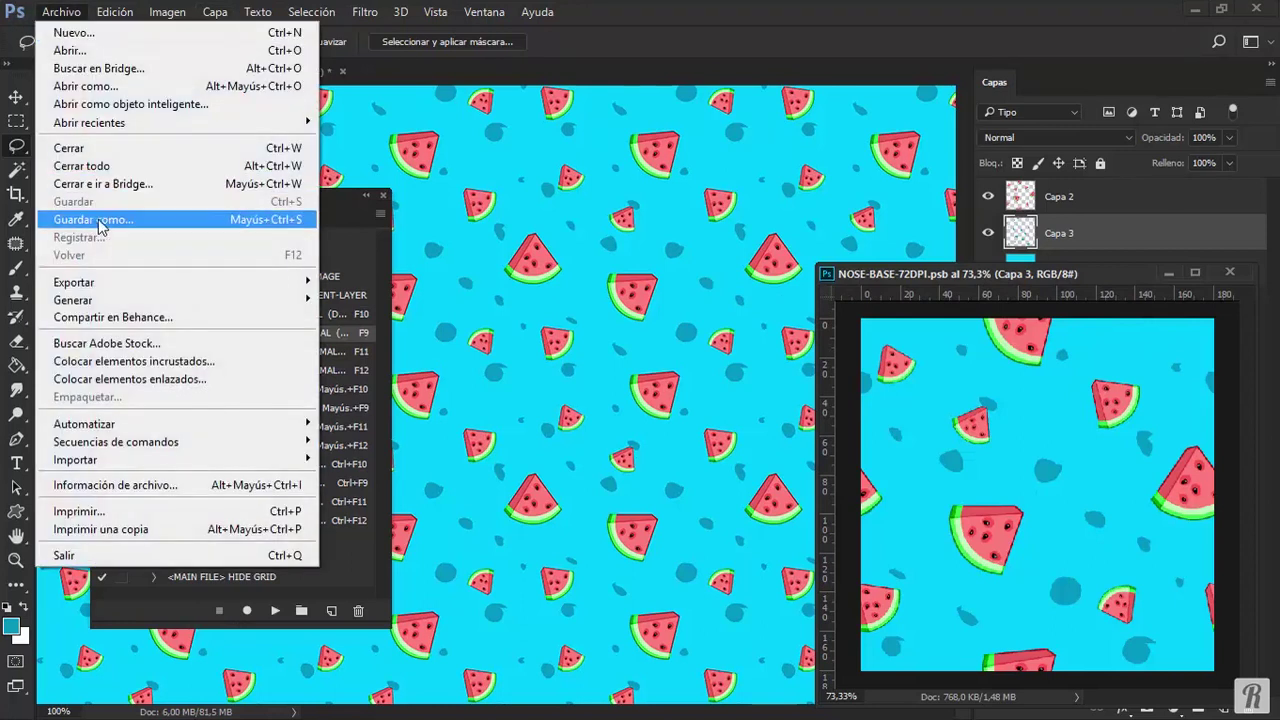
{"action": "left_click", "coordinate": [86, 222]}
{"action": "key", "text": "ctrl+shift+s"}
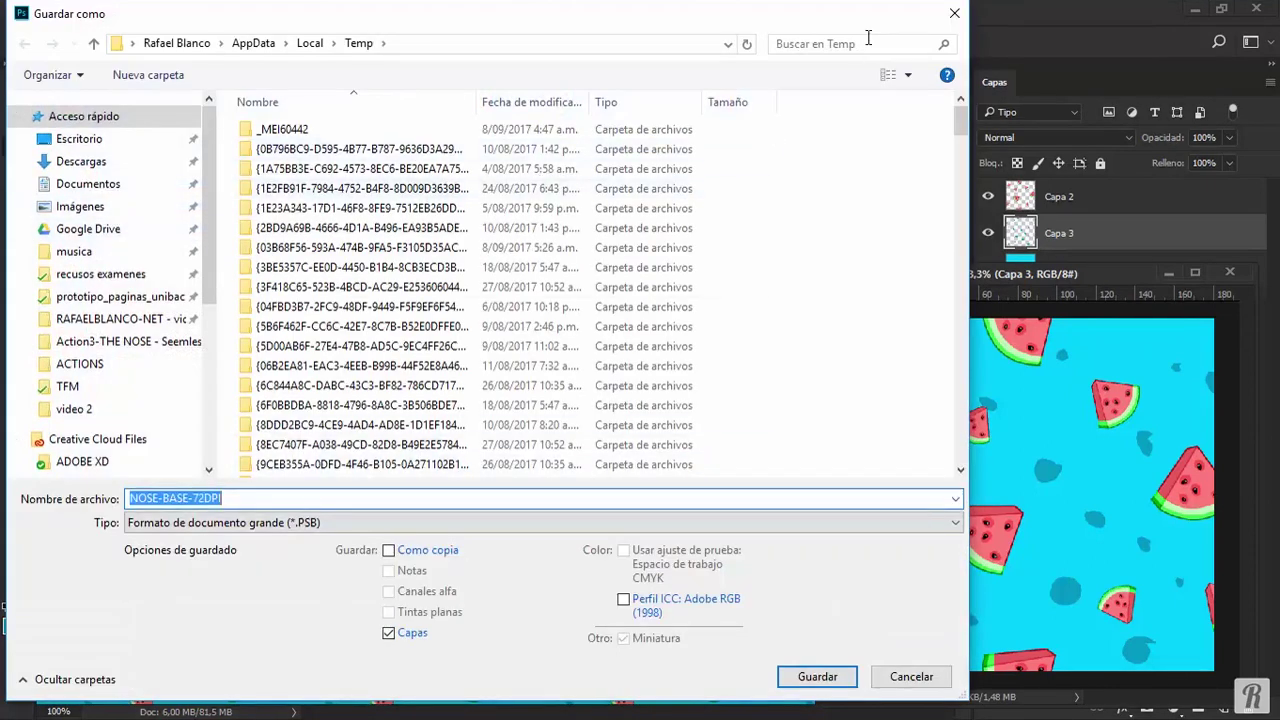
{"action": "left_click", "coordinate": [955, 13]}
{"action": "left_click", "coordinate": [60, 12]}
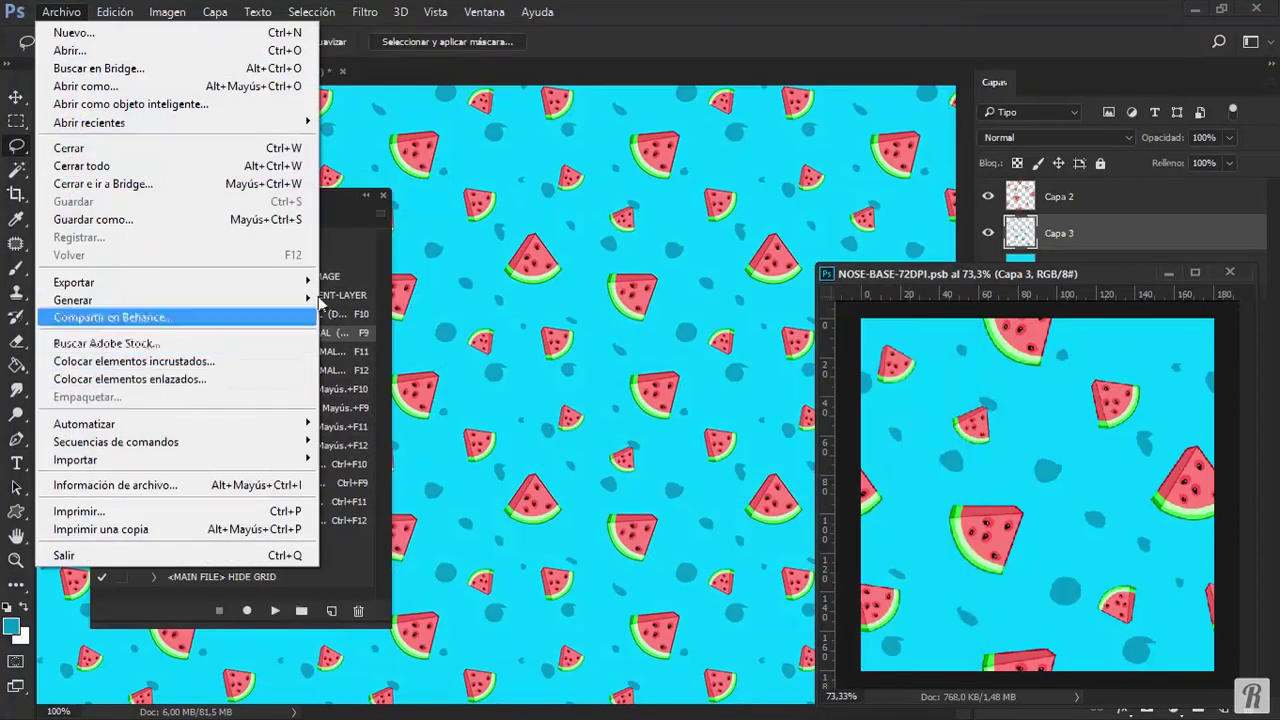
{"action": "left_click", "coordinate": [591, 12]}
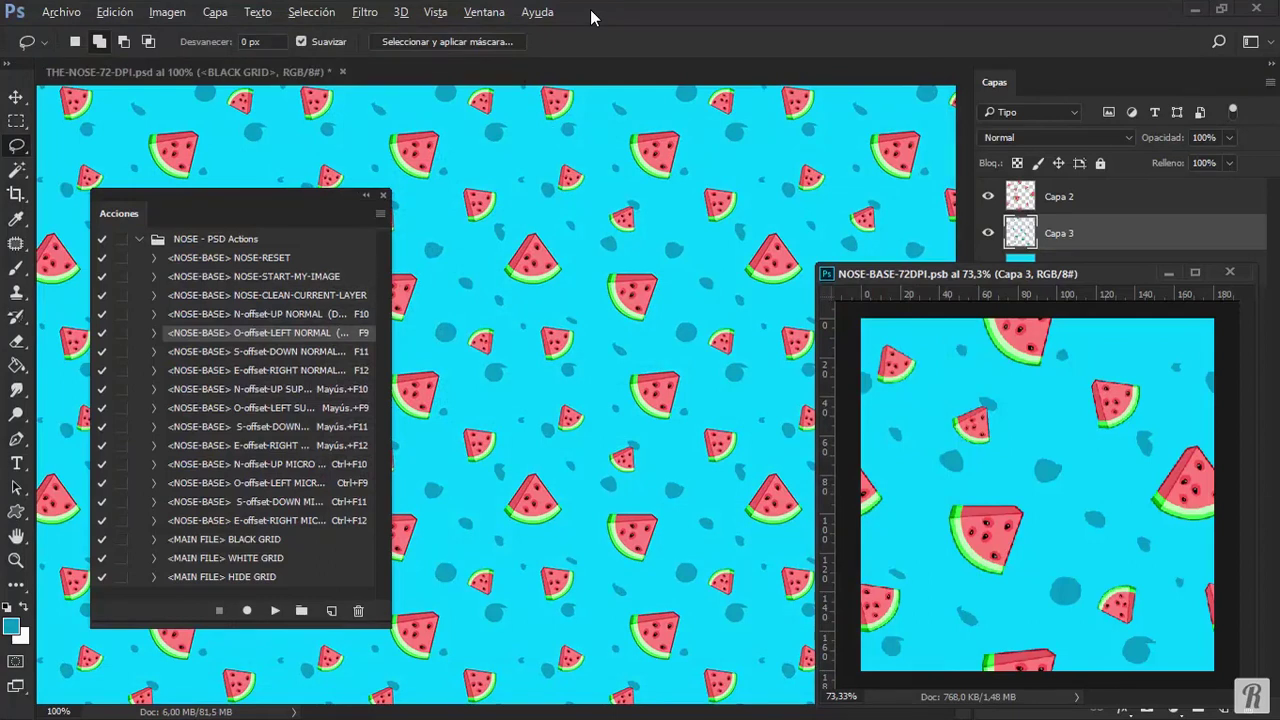
Export the watermelon tile for web as a PNG-24 named NOSE-BASE-72DPI on the desktop (Escritorio).
{"action": "key", "text": "ctrl+alt+shift+s"}
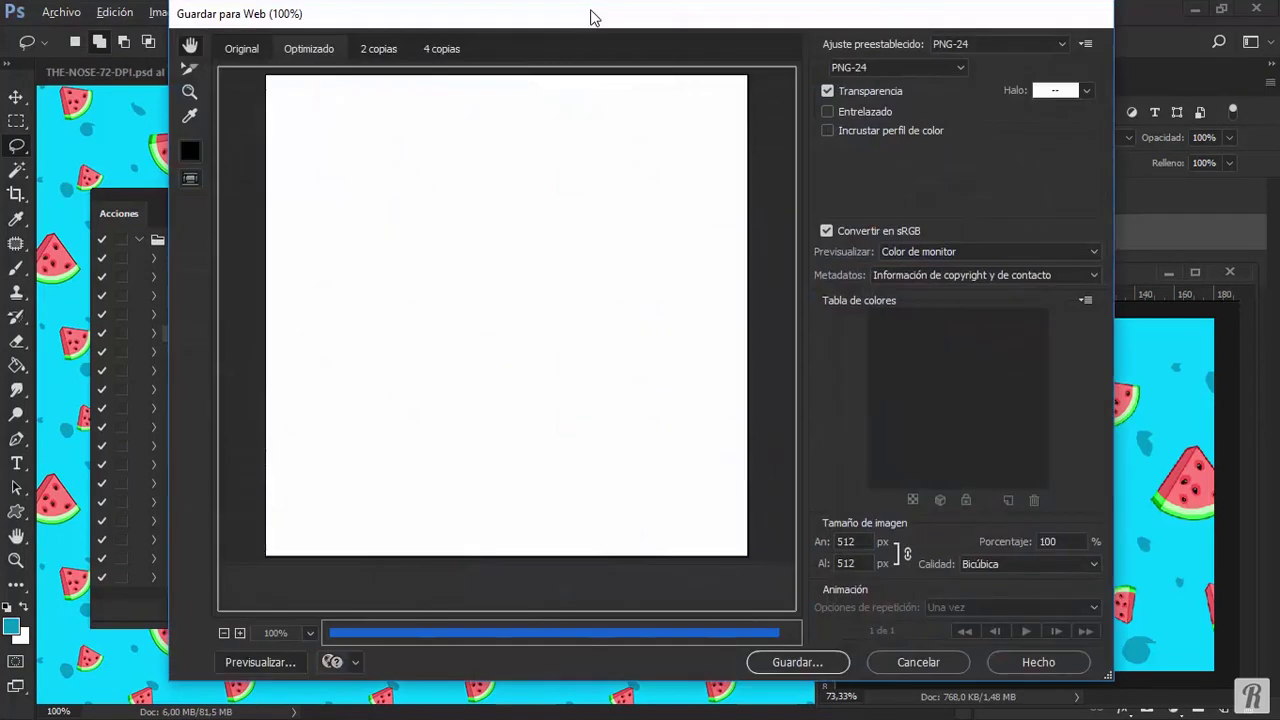
{"action": "left_click", "coordinate": [798, 664]}
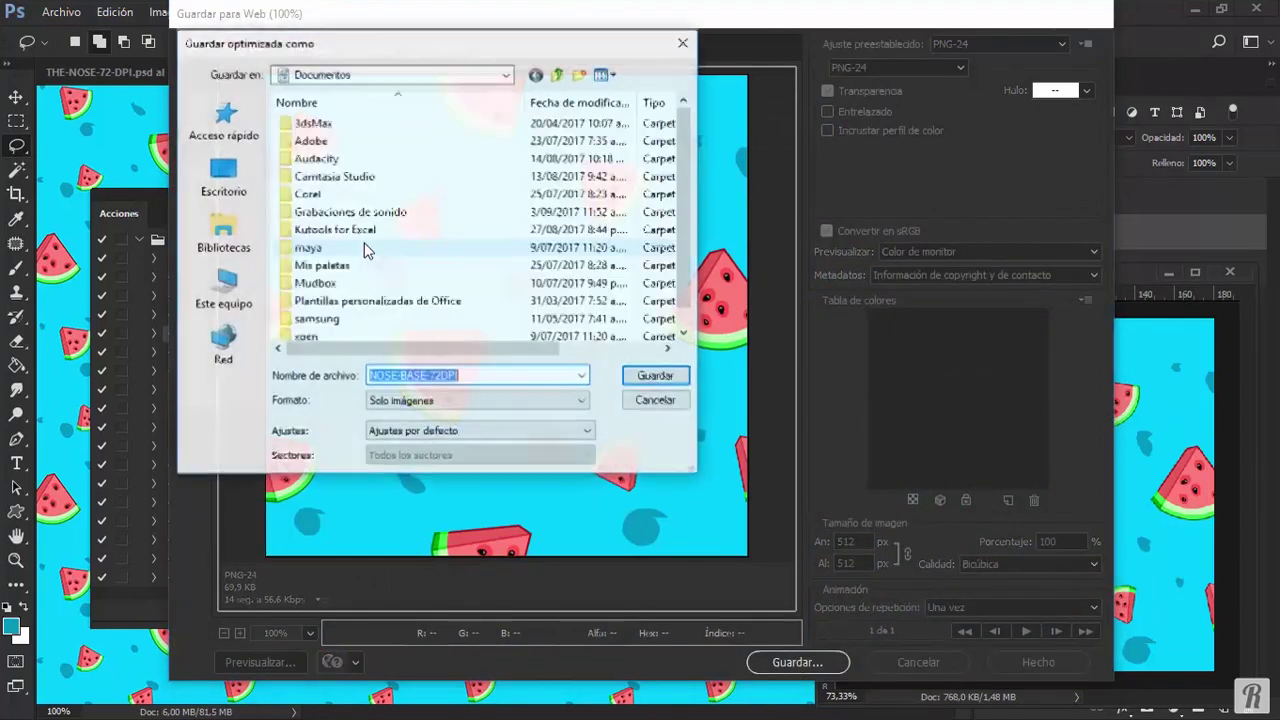
{"action": "left_click", "coordinate": [223, 175]}
{"action": "left_click", "coordinate": [655, 378]}
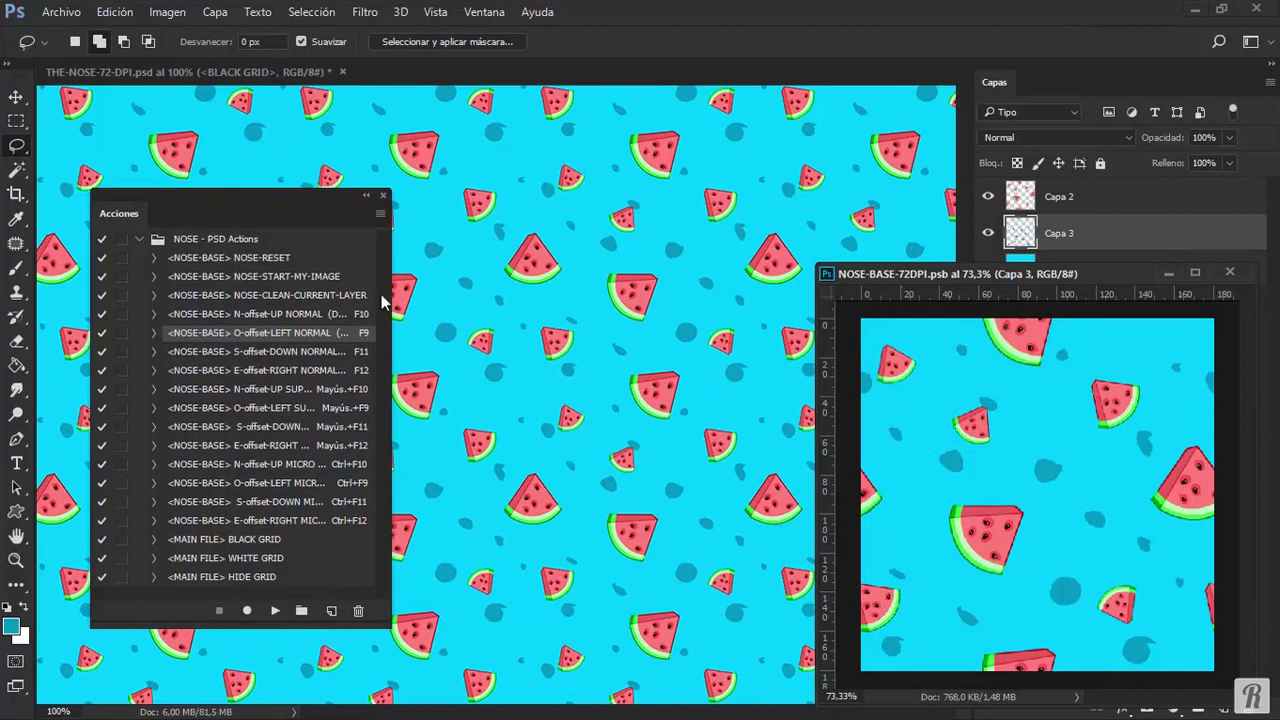
Run the NOSE-RESET action on the tile and close NOSE-BASE-72DPI.psb.
{"action": "left_click", "coordinate": [193, 258]}
{"action": "left_click", "coordinate": [275, 610]}
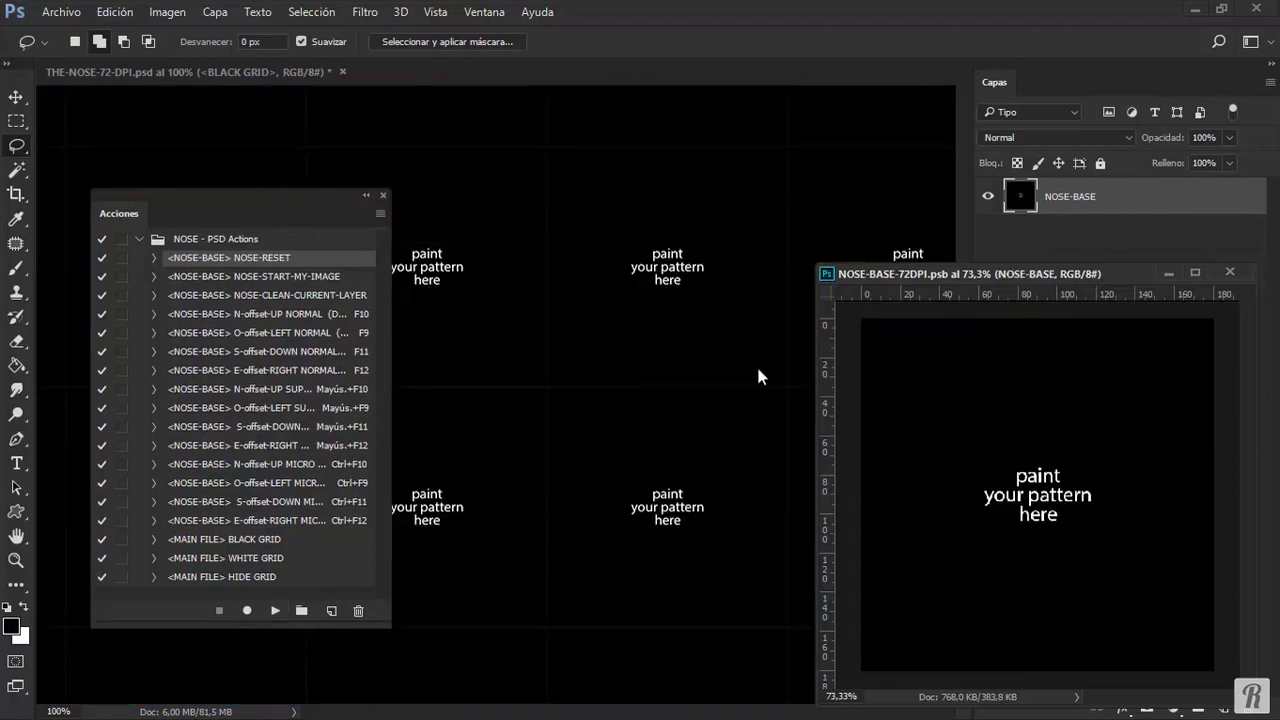
{"action": "left_click", "coordinate": [1230, 270]}
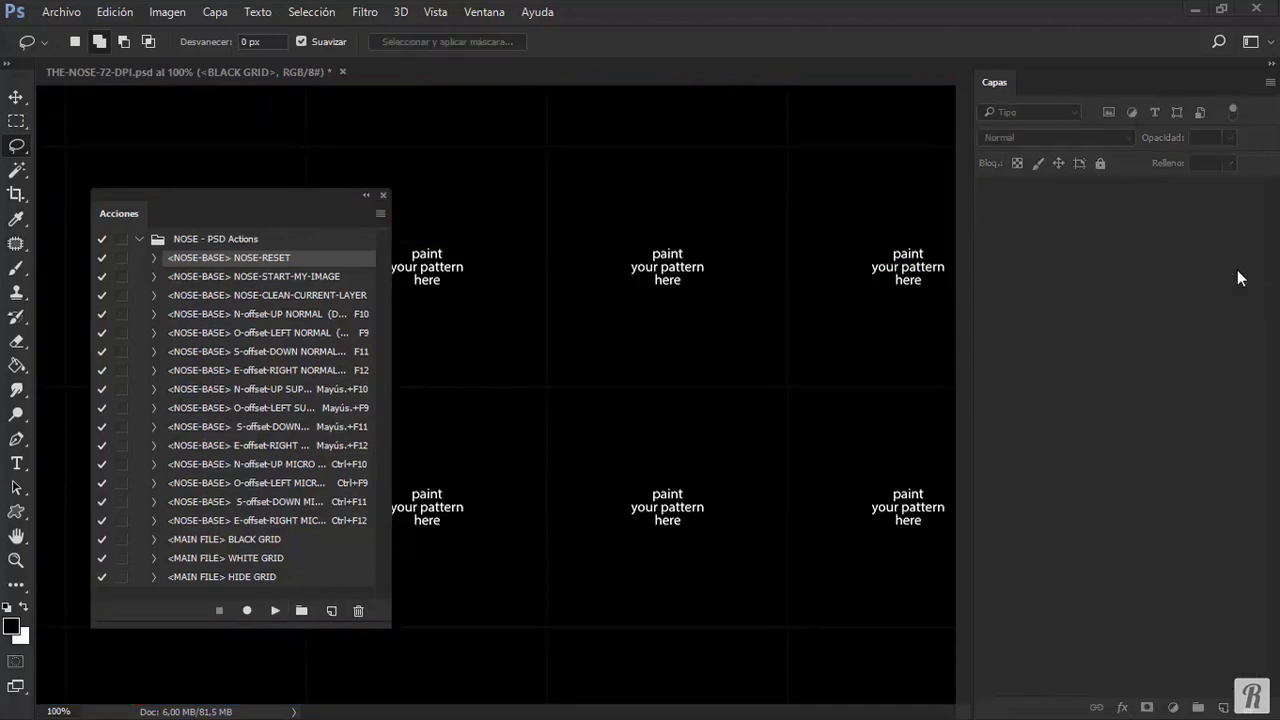
Delete the whole NOSE - PSD Actions set and close the actions list.
{"action": "left_click", "coordinate": [141, 239]}
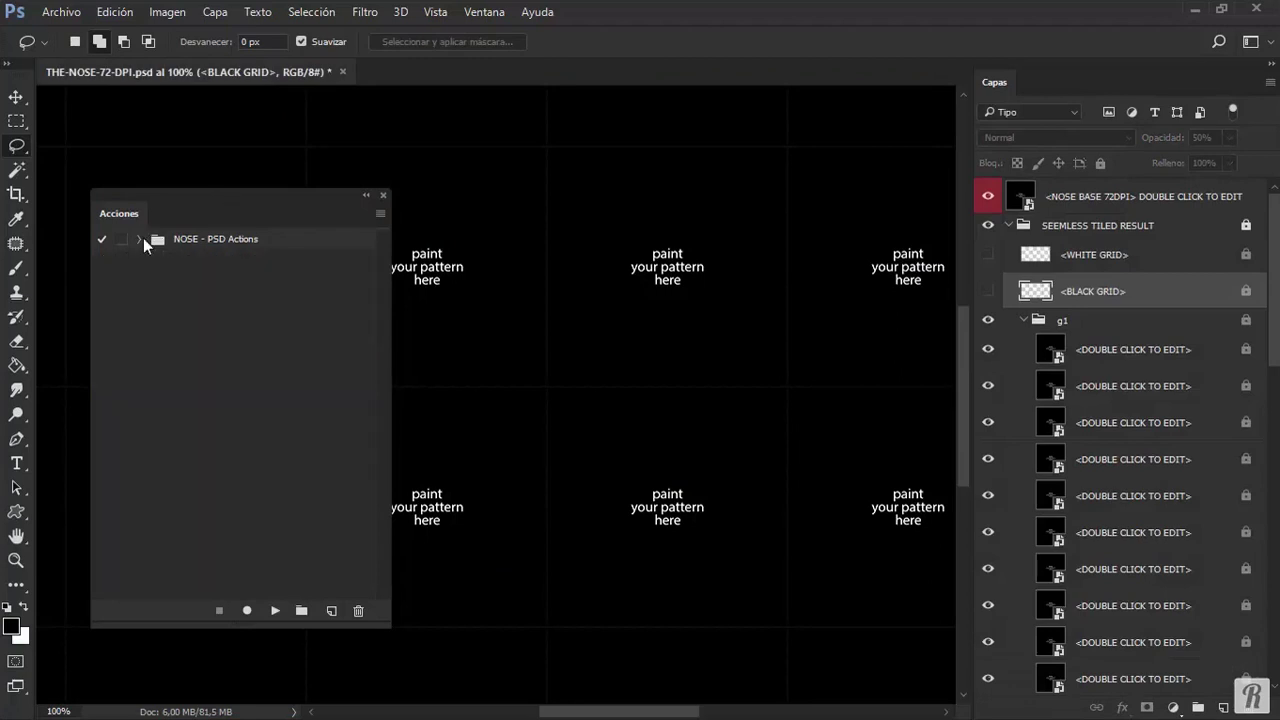
{"action": "left_click", "coordinate": [220, 238]}
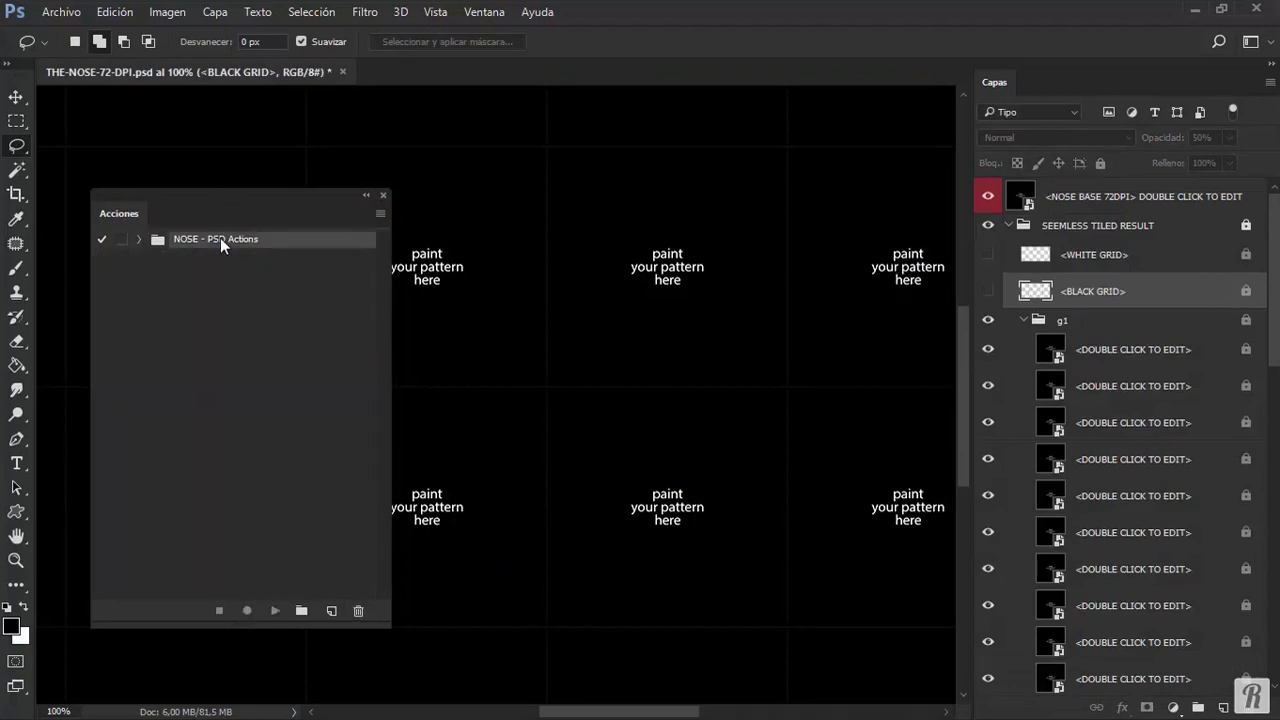
{"action": "left_click", "coordinate": [358, 610]}
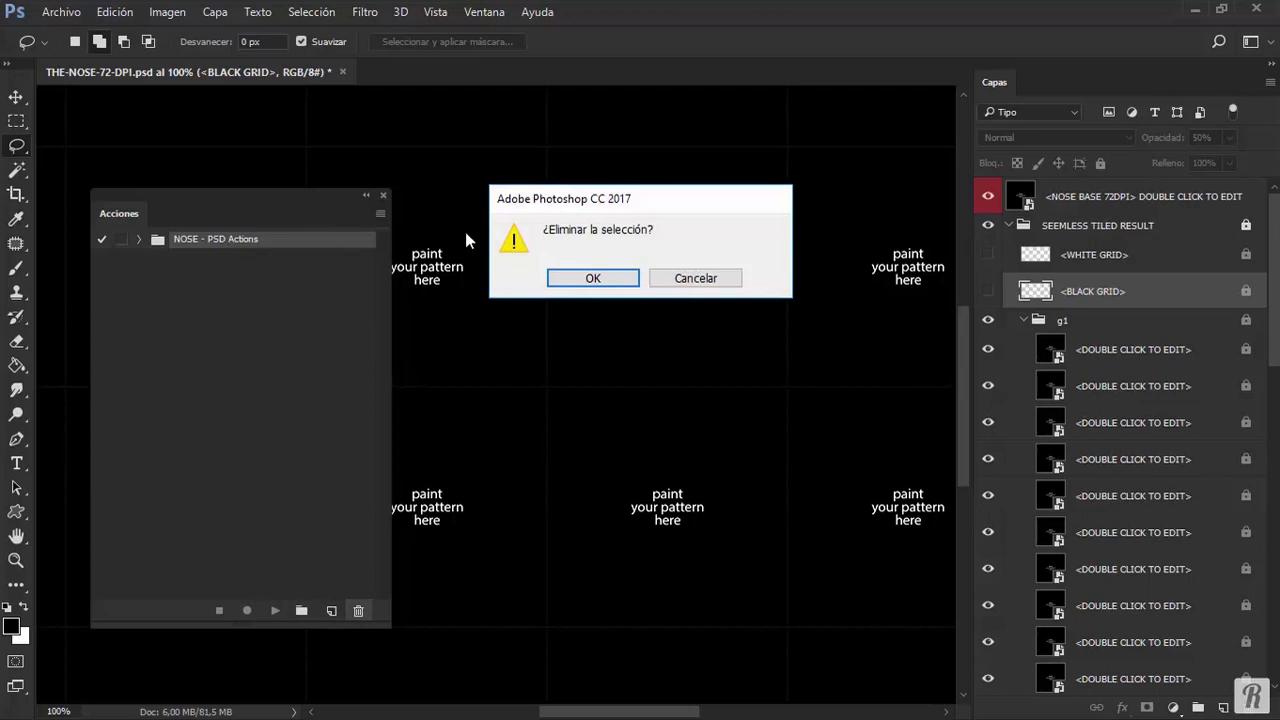
{"action": "left_click", "coordinate": [566, 277]}
{"action": "left_click", "coordinate": [384, 196]}
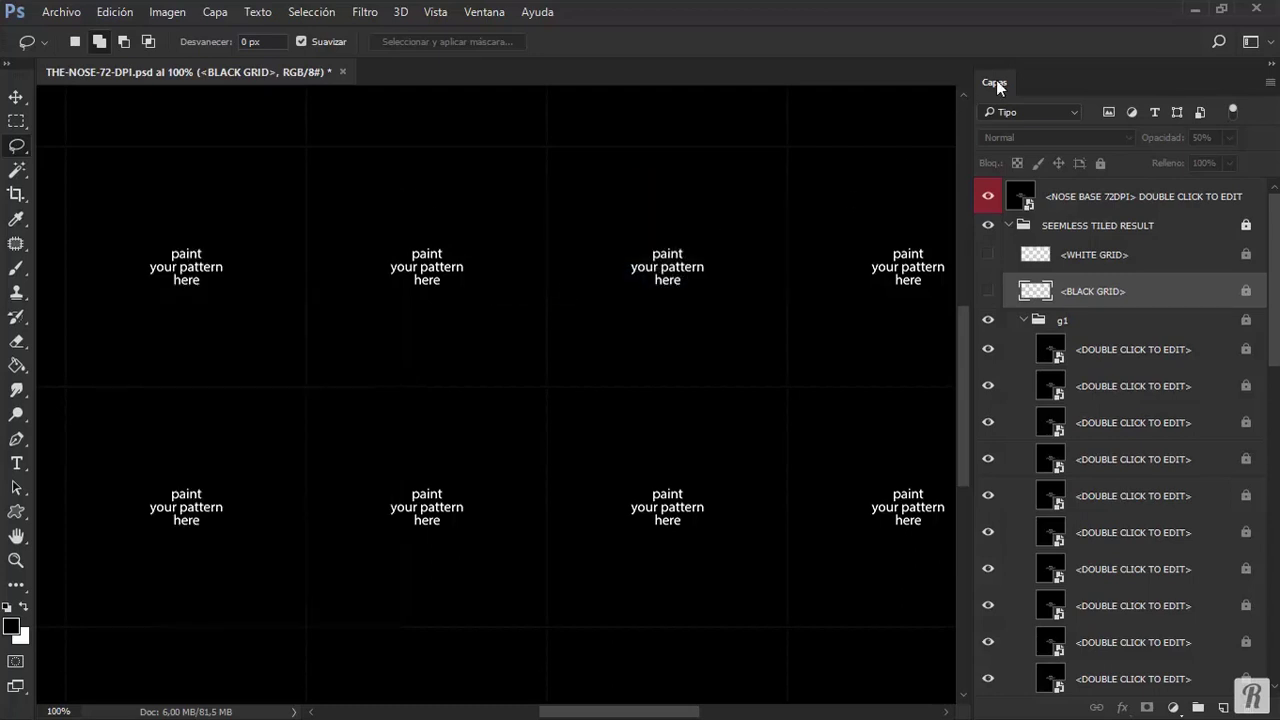
Close the layer list and the THE-NOSE-72-DPI.psd document.
{"action": "left_click_drag", "start_coordinate": [996, 84], "coordinate": [582, 149]}
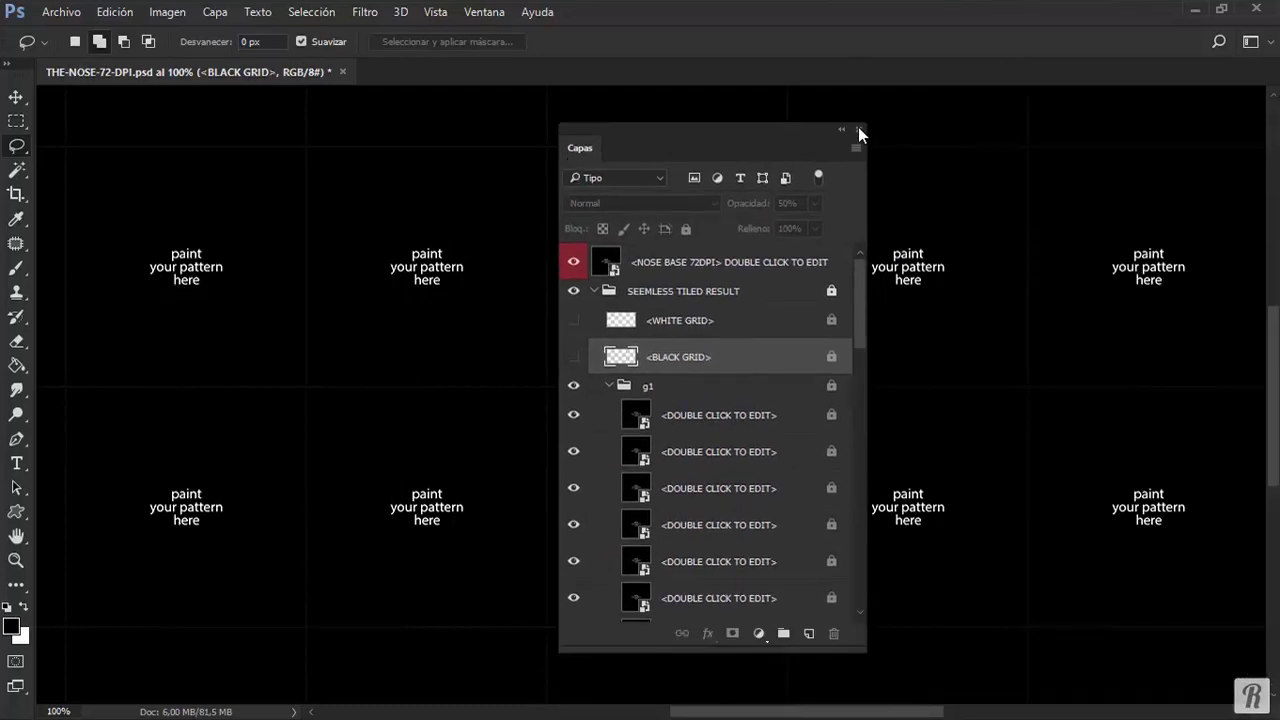
{"action": "left_click", "coordinate": [860, 130]}
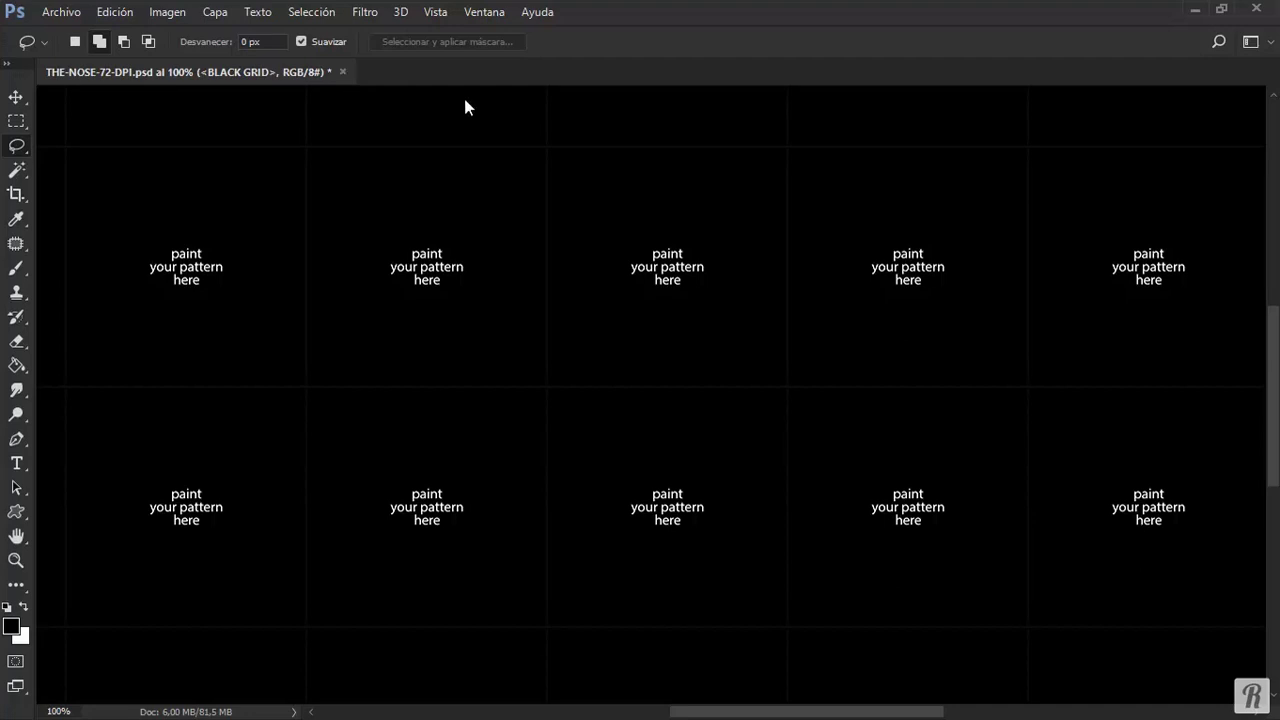
{"action": "left_click", "coordinate": [341, 71]}
{"action": "left_click", "coordinate": [678, 280]}
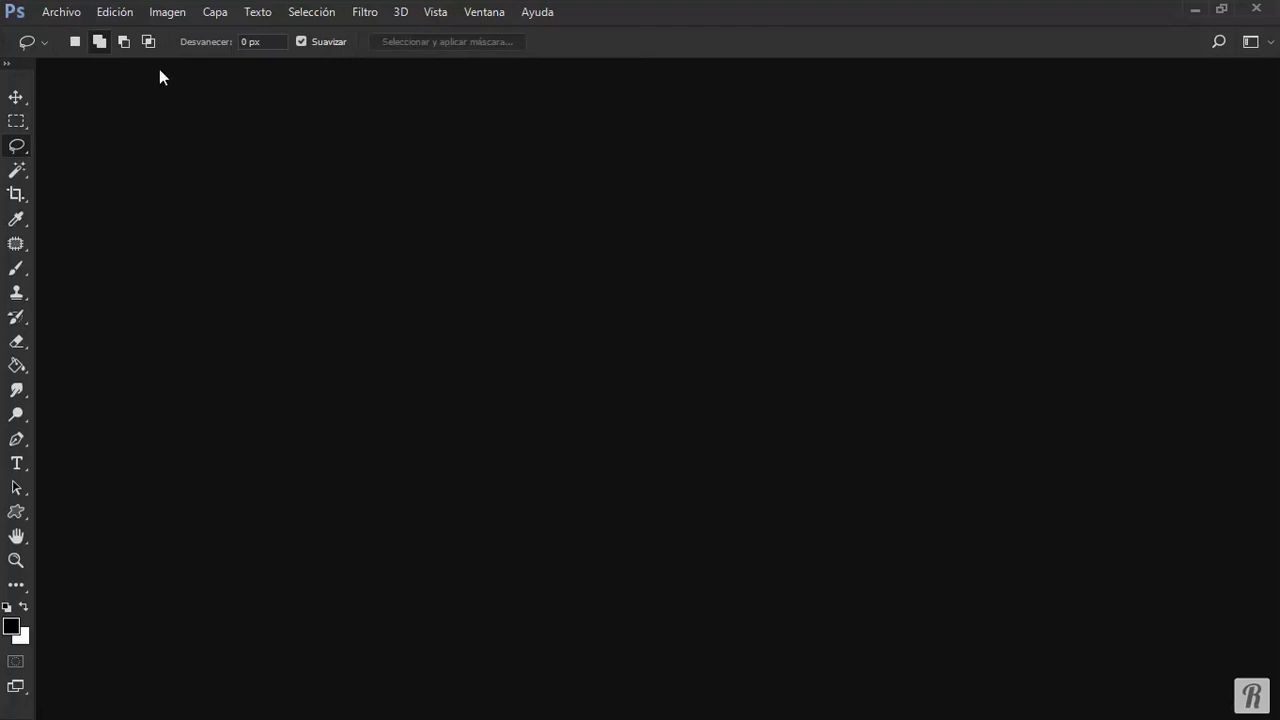
Create a new document from the Web preset of 1440 x 900 px at 72 ppi.
{"action": "left_click", "coordinate": [52, 12]}
{"action": "left_click", "coordinate": [58, 31]}
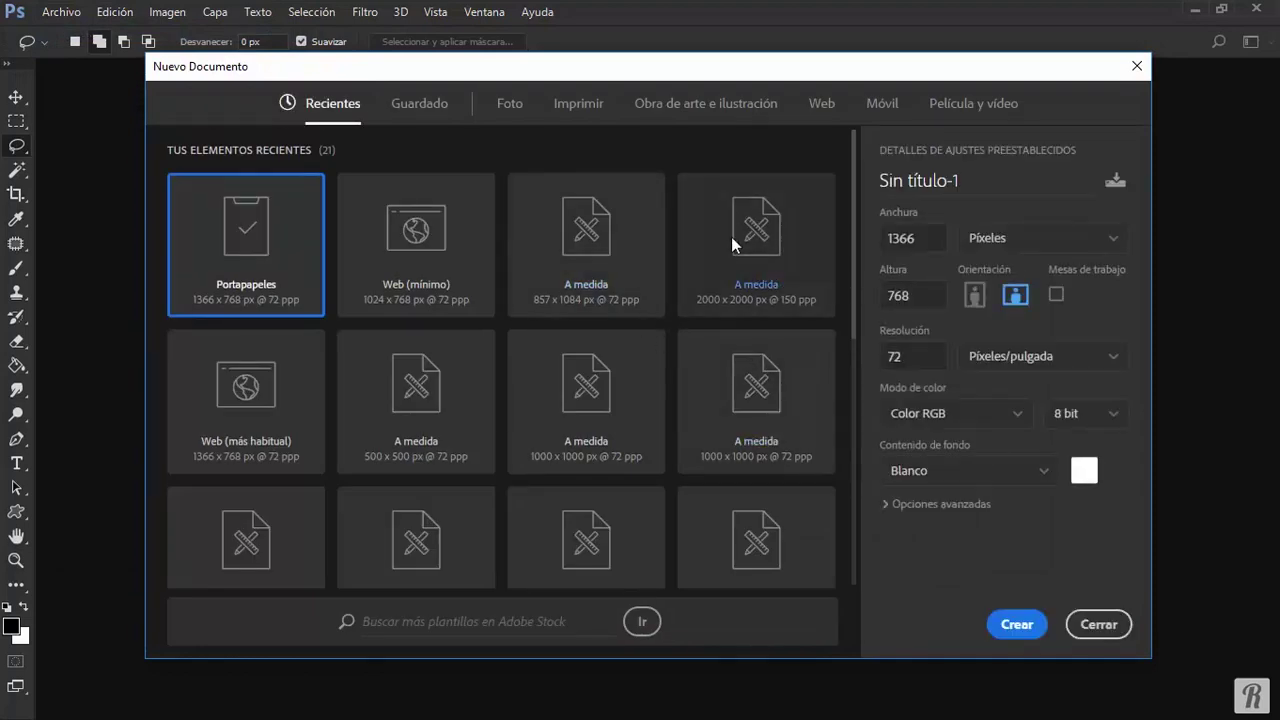
{"action": "left_click", "coordinate": [731, 236]}
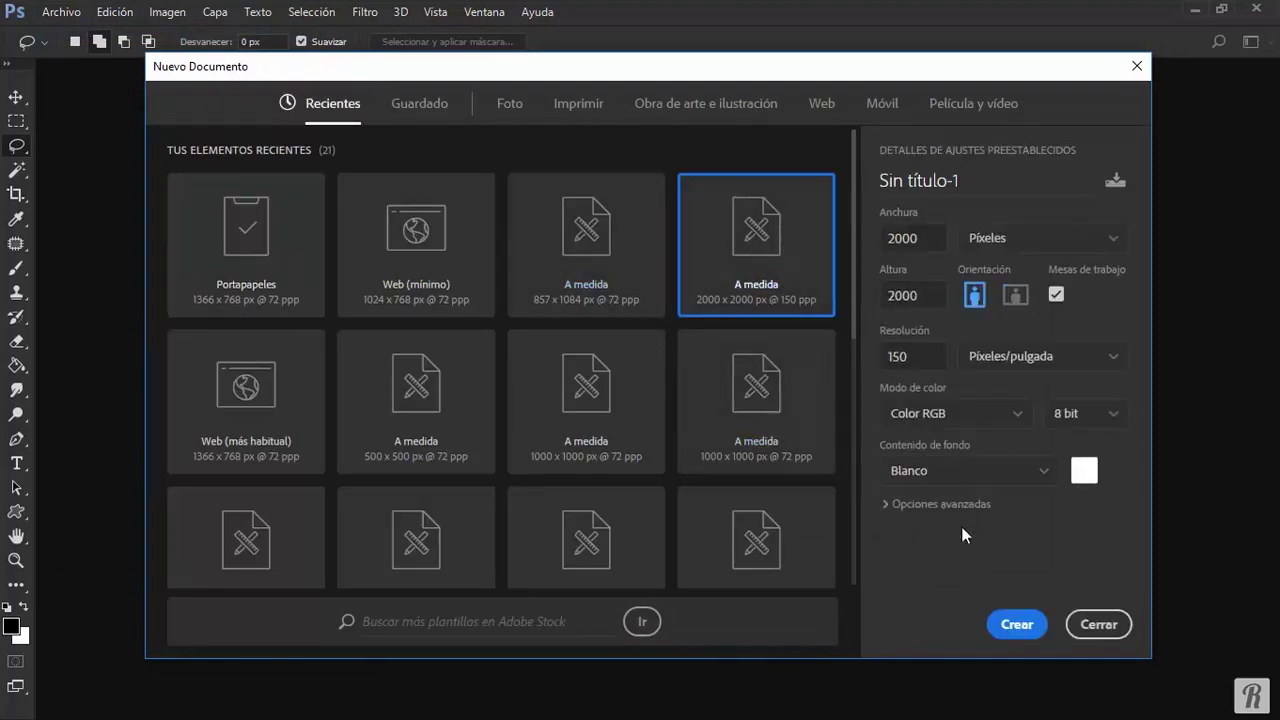
{"action": "left_click", "coordinate": [814, 108]}
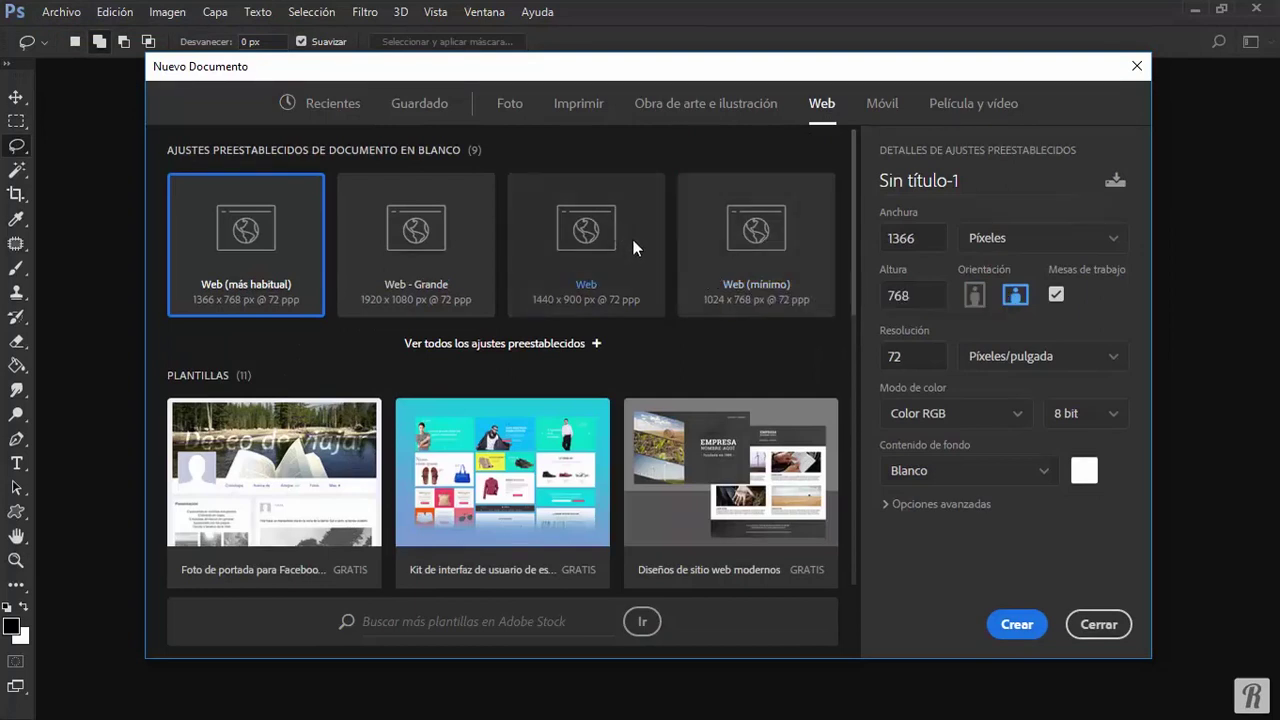
{"action": "left_click", "coordinate": [633, 247]}
{"action": "left_click", "coordinate": [1012, 614]}
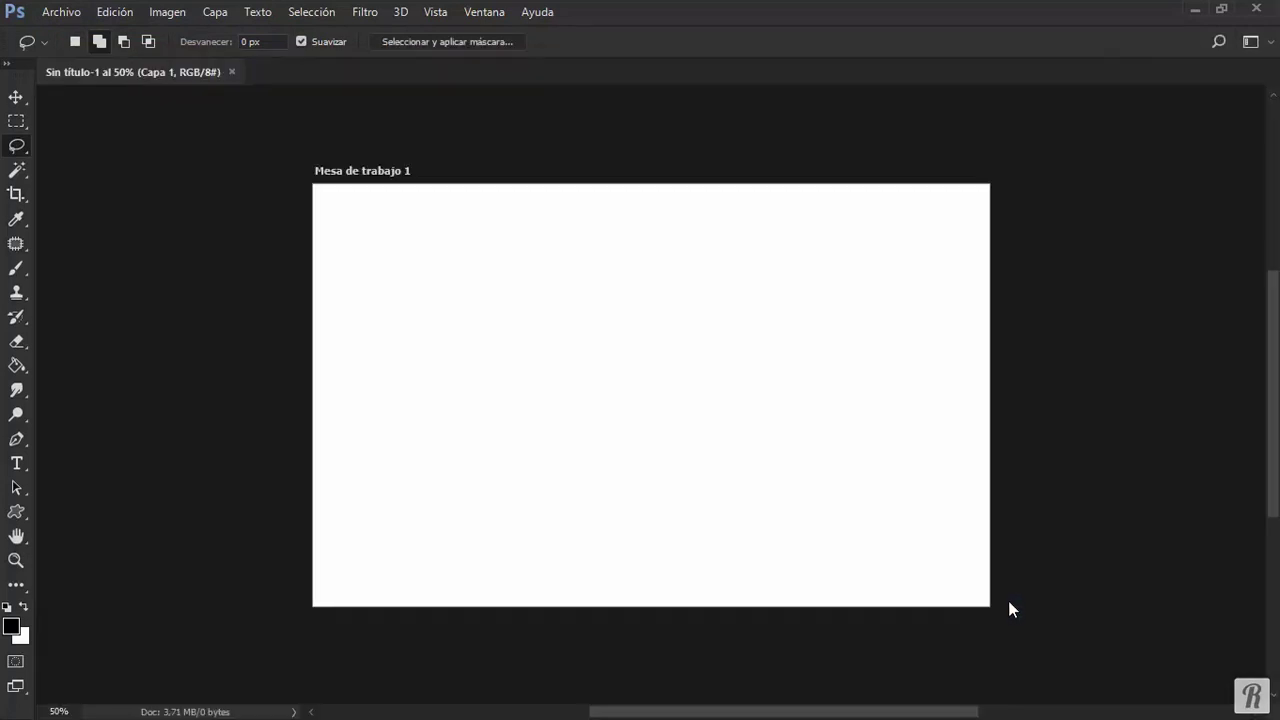
Open the exported NOSE-BASE-72DPI PNG tile from the desktop (Escritorio).
{"action": "left_click", "coordinate": [163, 12]}
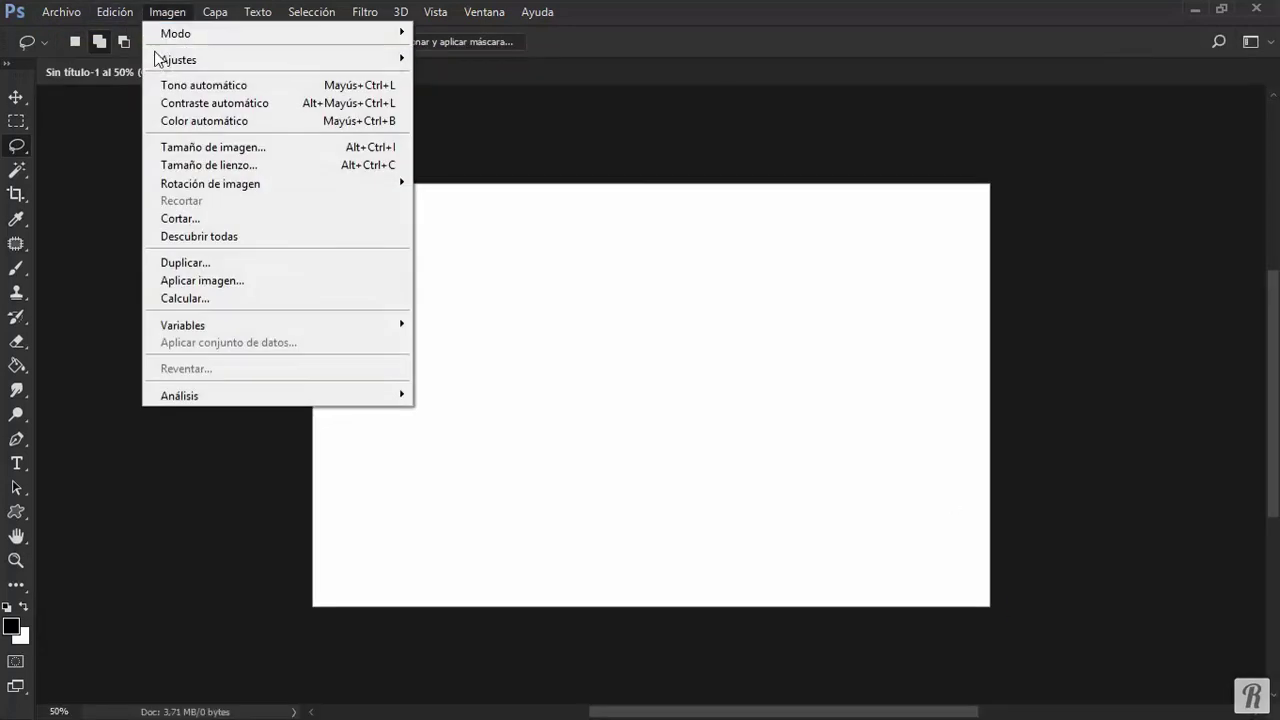
{"action": "left_click", "coordinate": [62, 12]}
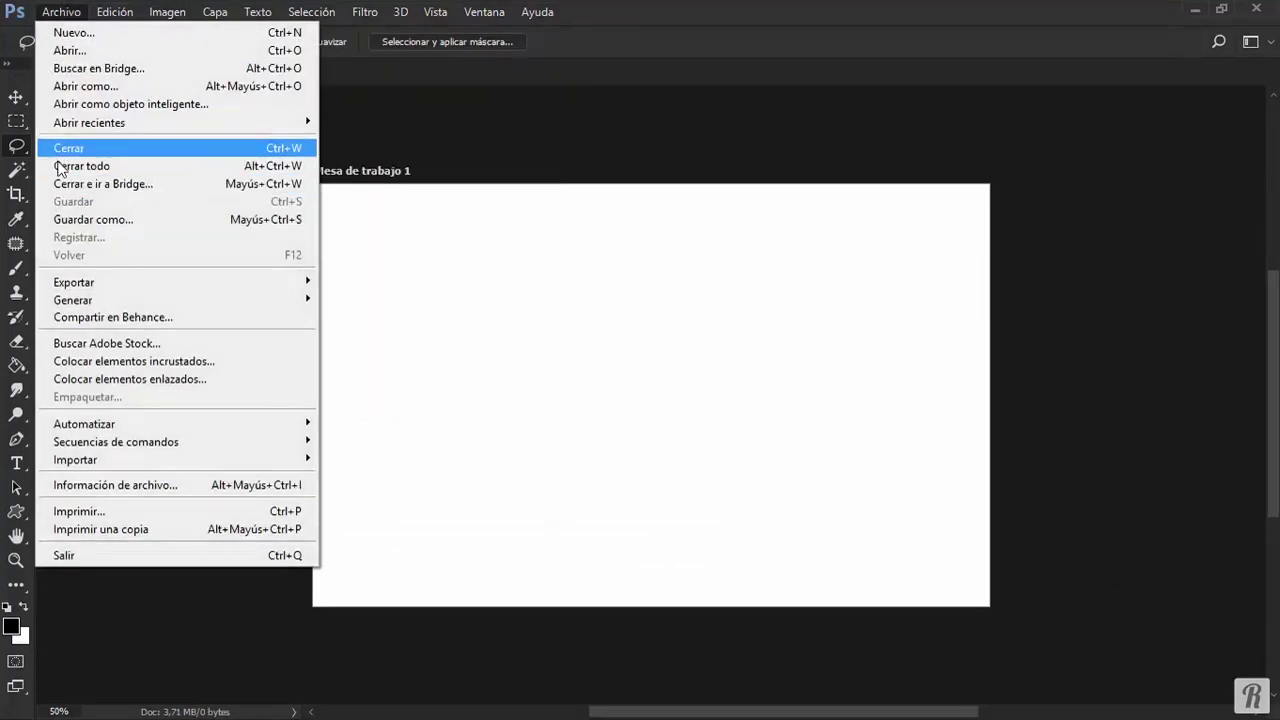
{"action": "left_click", "coordinate": [85, 50]}
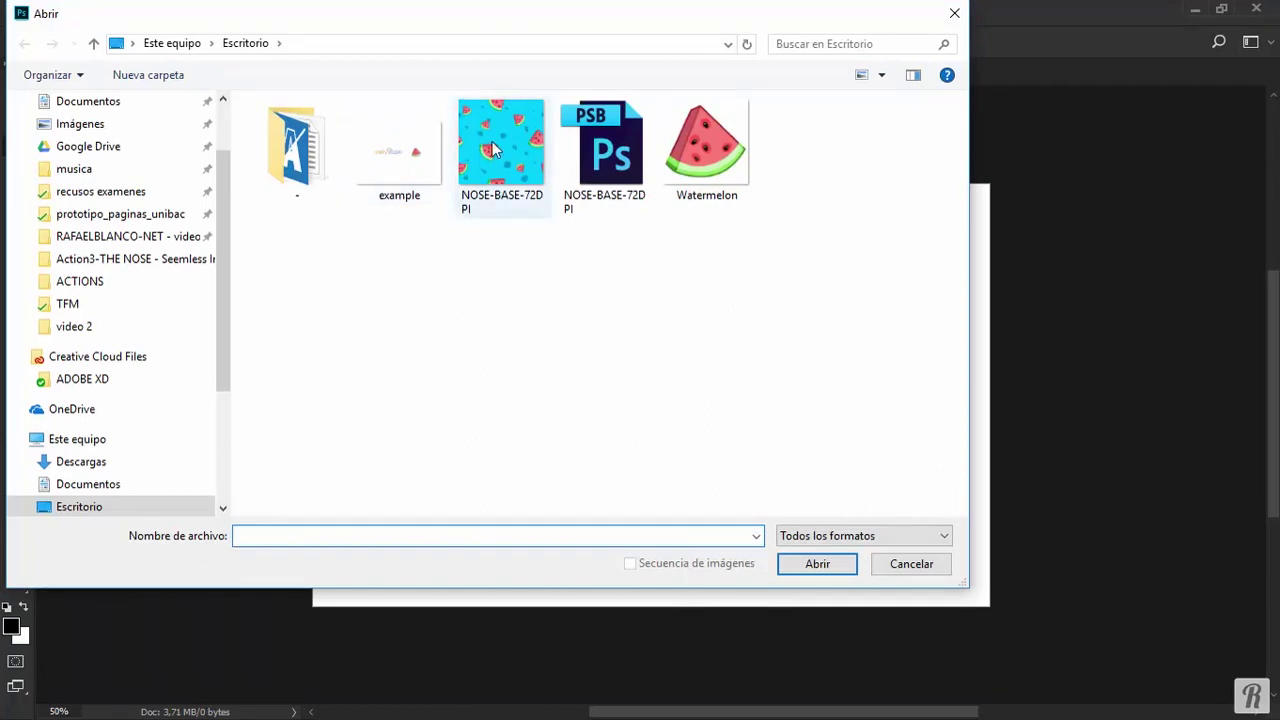
{"action": "left_click", "coordinate": [493, 148]}
{"action": "left_click", "coordinate": [817, 563]}
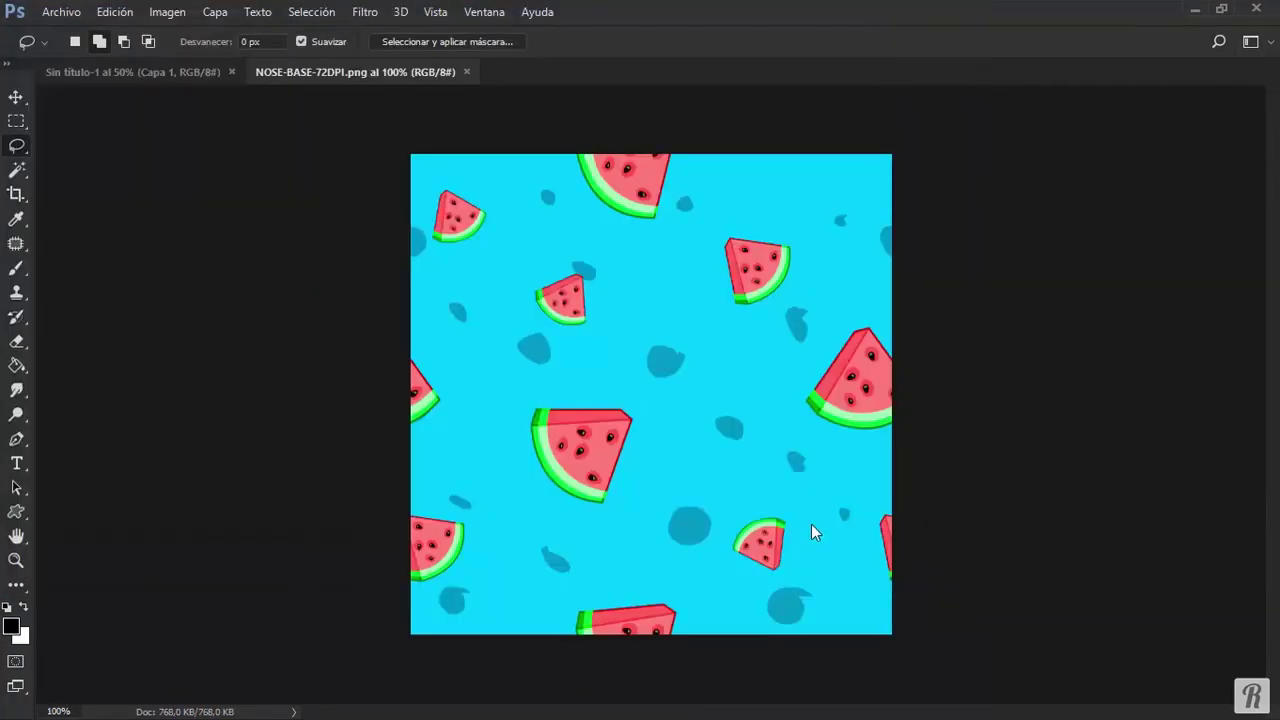
Define the entire watermelon tile as a pattern named NOSE-BASE-72DPI.png, and close the PNG.
{"action": "key", "text": "ctrl+a"}
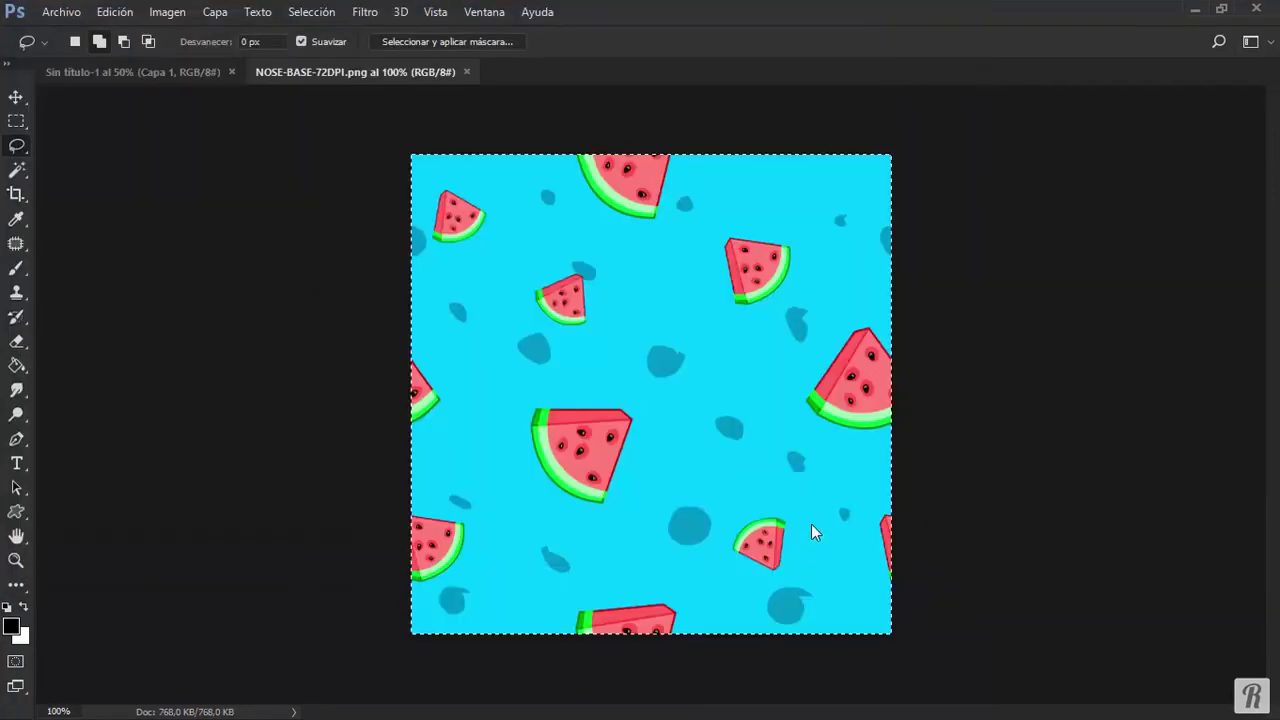
{"action": "left_click", "coordinate": [114, 12]}
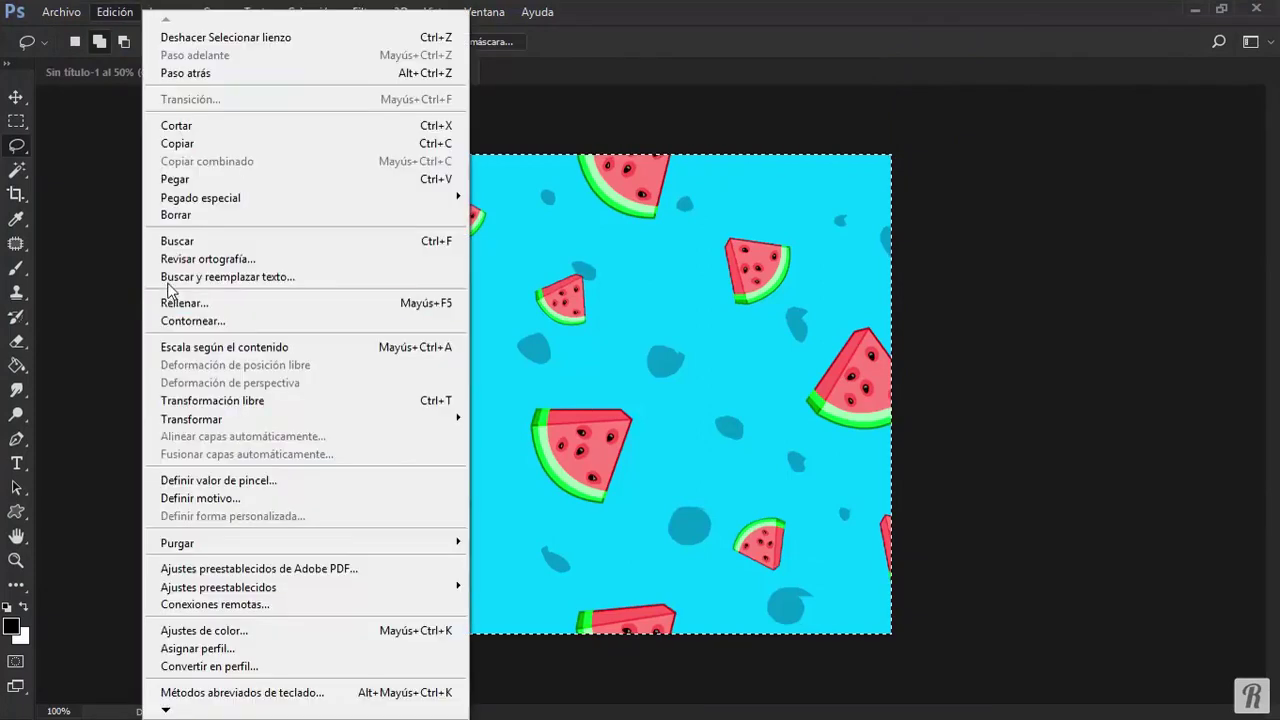
{"action": "left_click", "coordinate": [181, 500]}
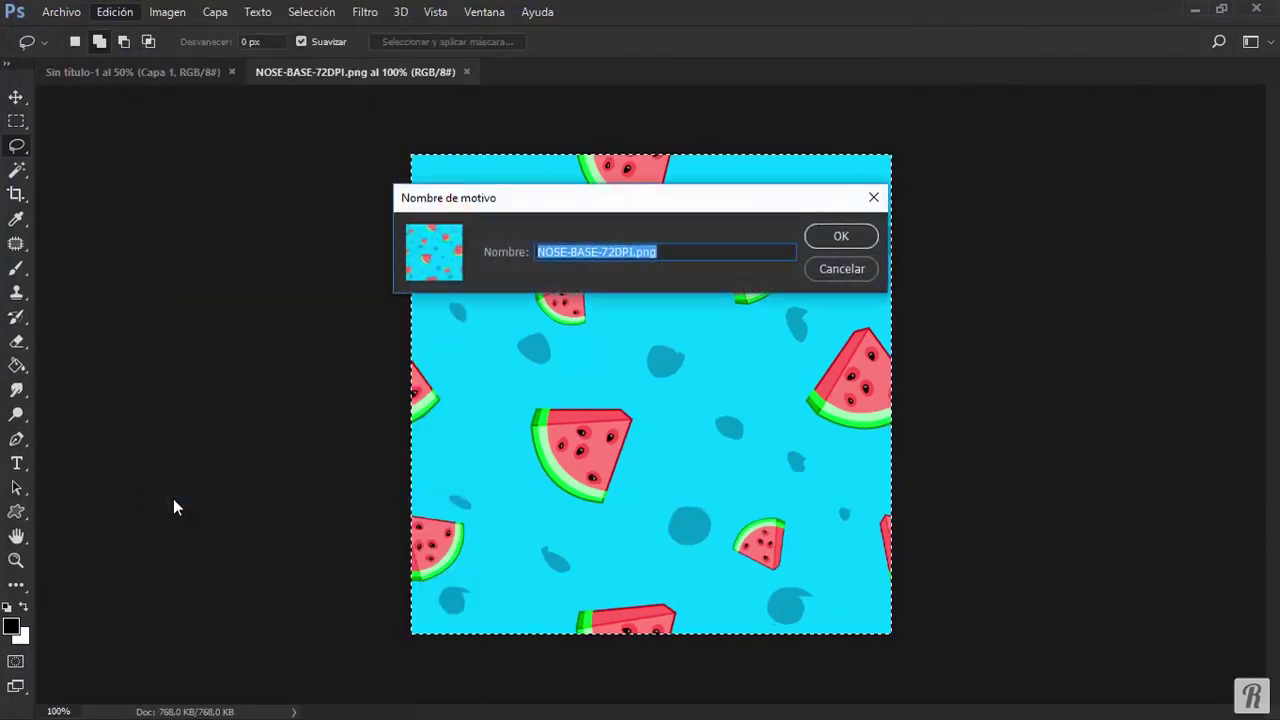
{"action": "left_click", "coordinate": [838, 237]}
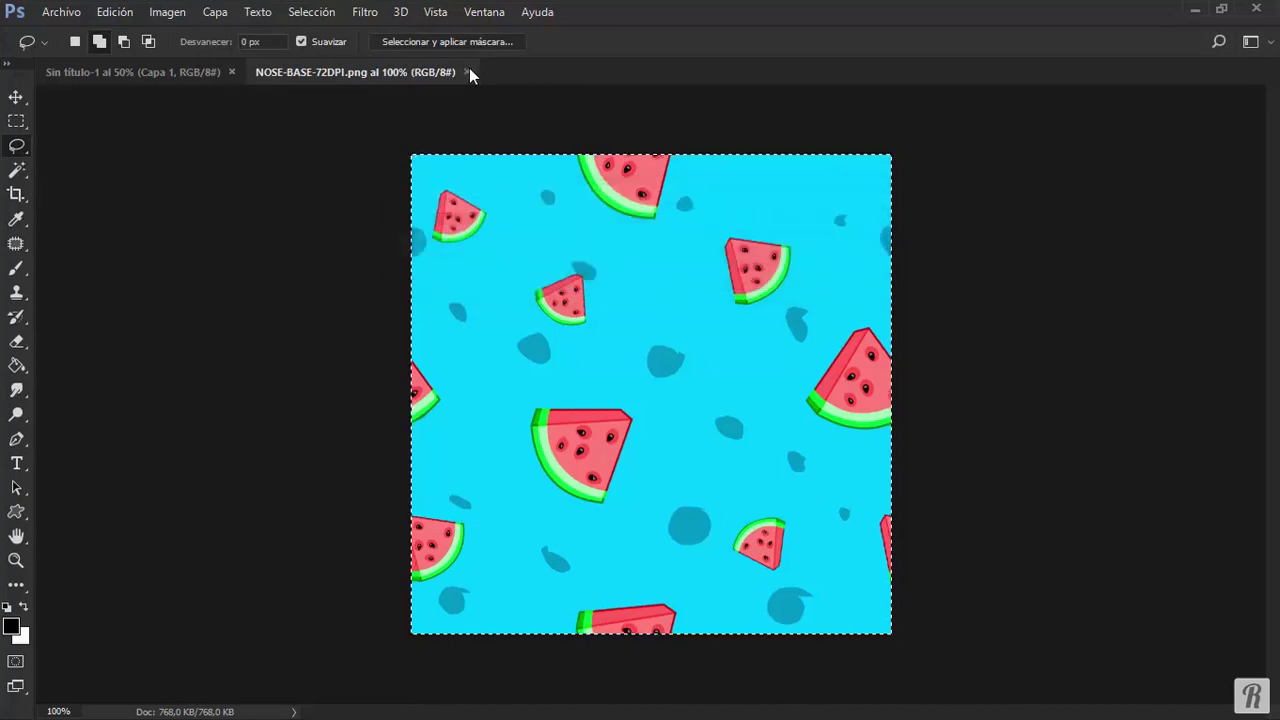
{"action": "left_click", "coordinate": [470, 72]}
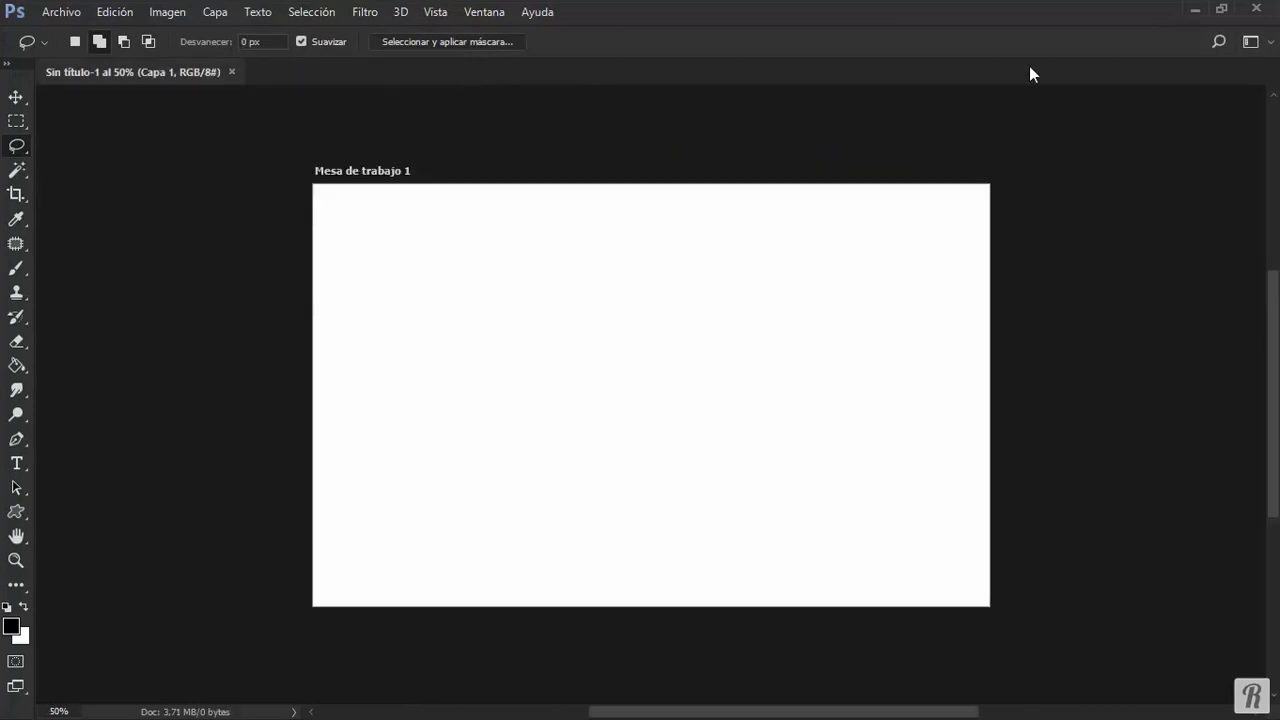
Show the layer list beside the artboard and fill Capa 1 with the black foreground colour.
{"action": "key", "text": "F7"}
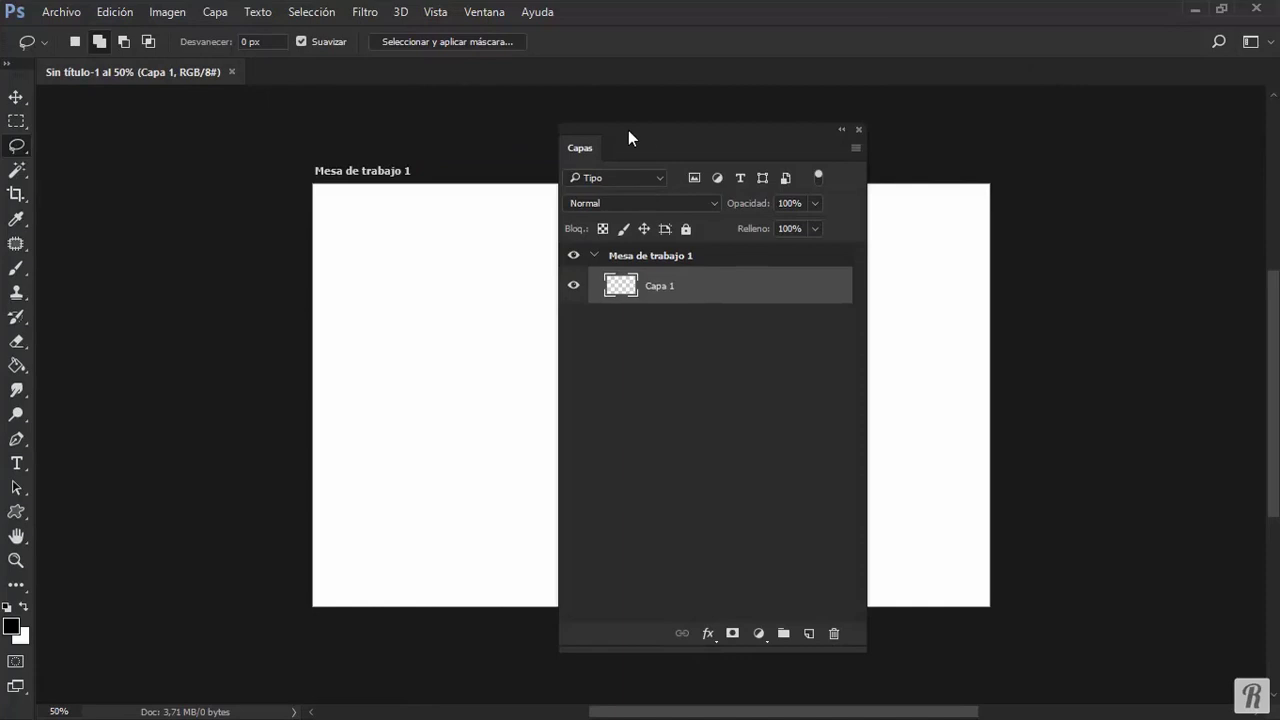
{"action": "left_click_drag", "start_coordinate": [629, 131], "coordinate": [953, 103]}
{"action": "key", "text": "alt+BackSpace"}
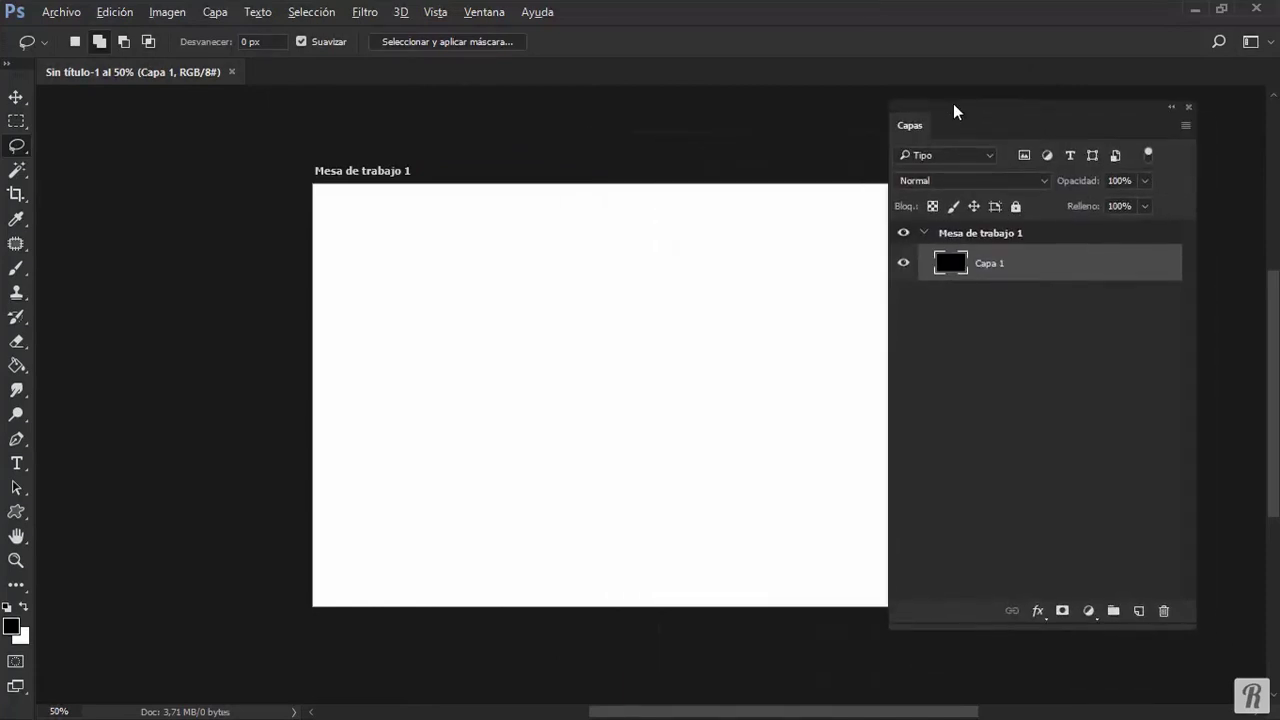
Enable a pattern overlay (Superposición de motivo) in the layer style of Capa 1, keeping the artboard preview in view.
{"action": "double_click", "coordinate": [1153, 262]}
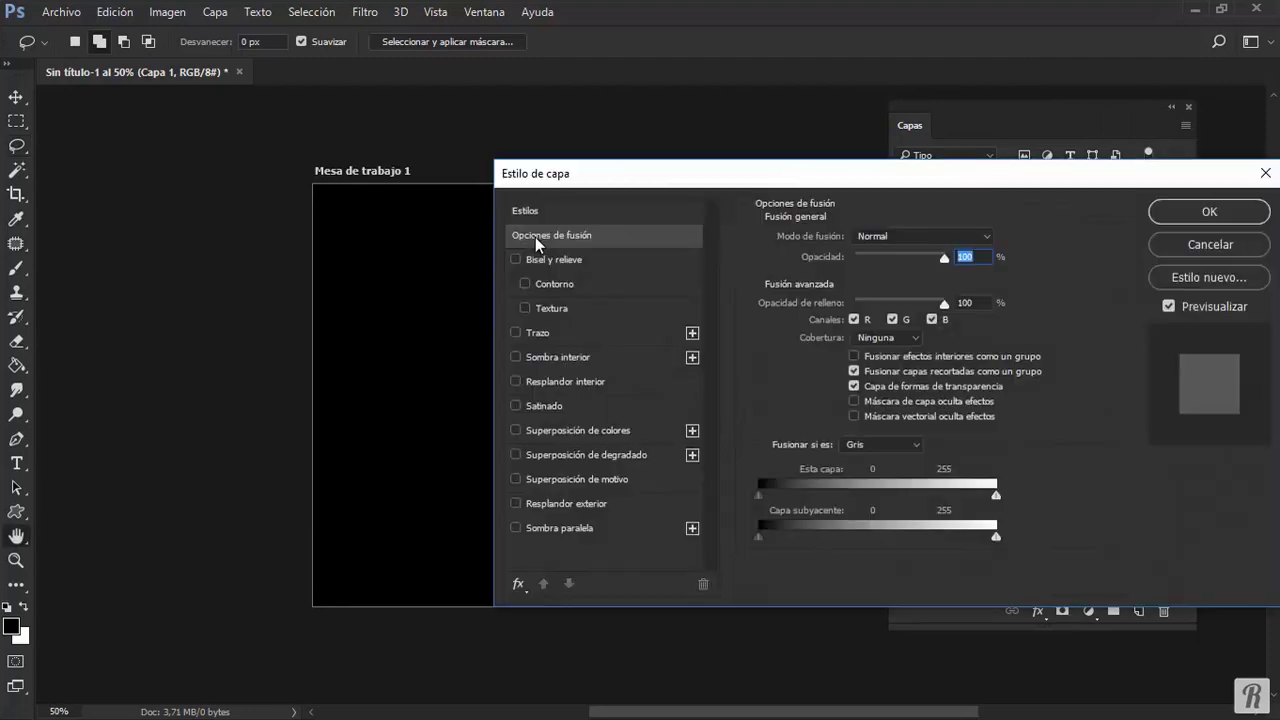
{"action": "key", "text": "space"}
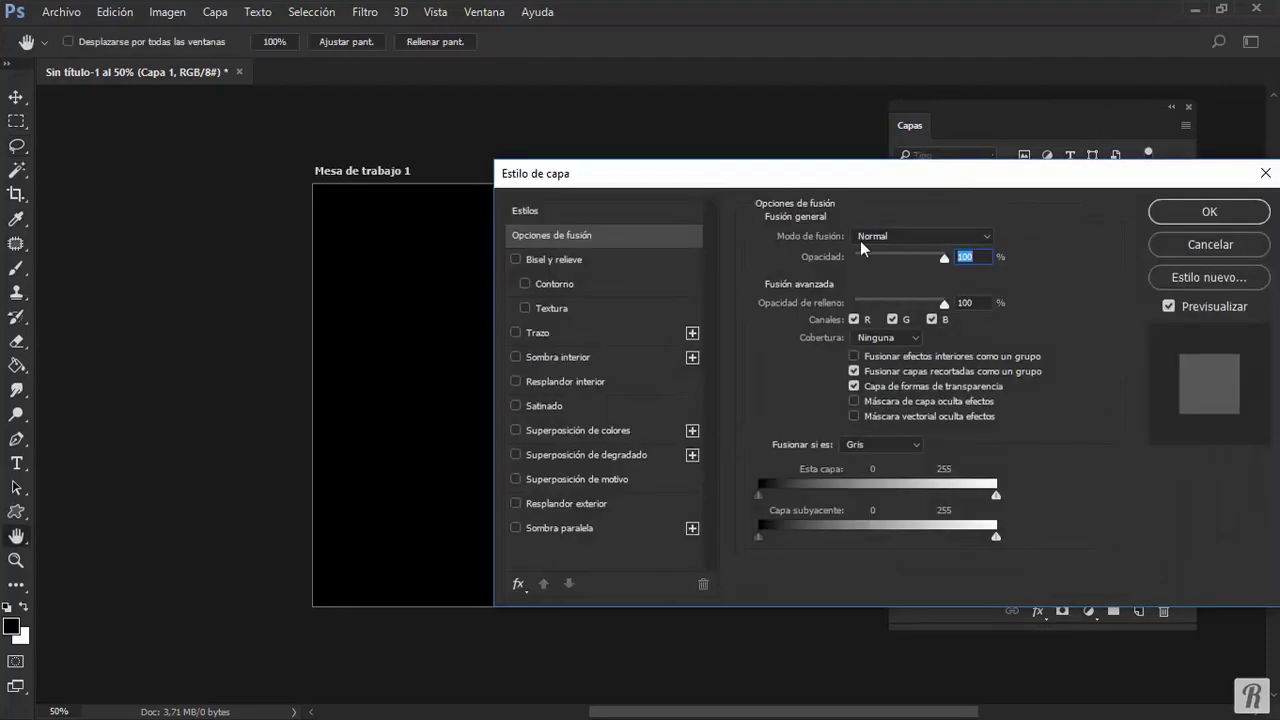
{"action": "left_click", "coordinate": [543, 477]}
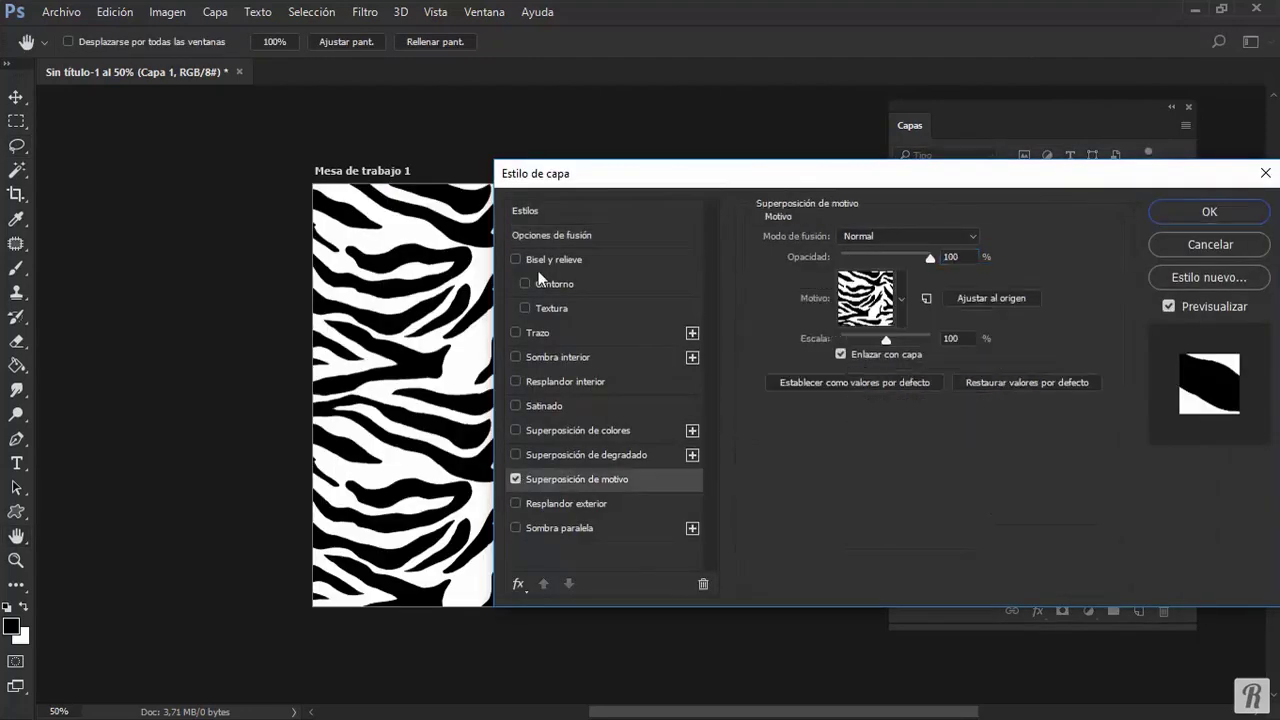
{"action": "left_click_drag", "start_coordinate": [544, 181], "coordinate": [735, 118]}
Choose the cyan watermelon tile as the overlay's pattern from the pattern presets.
{"action": "left_click", "coordinate": [1093, 236]}
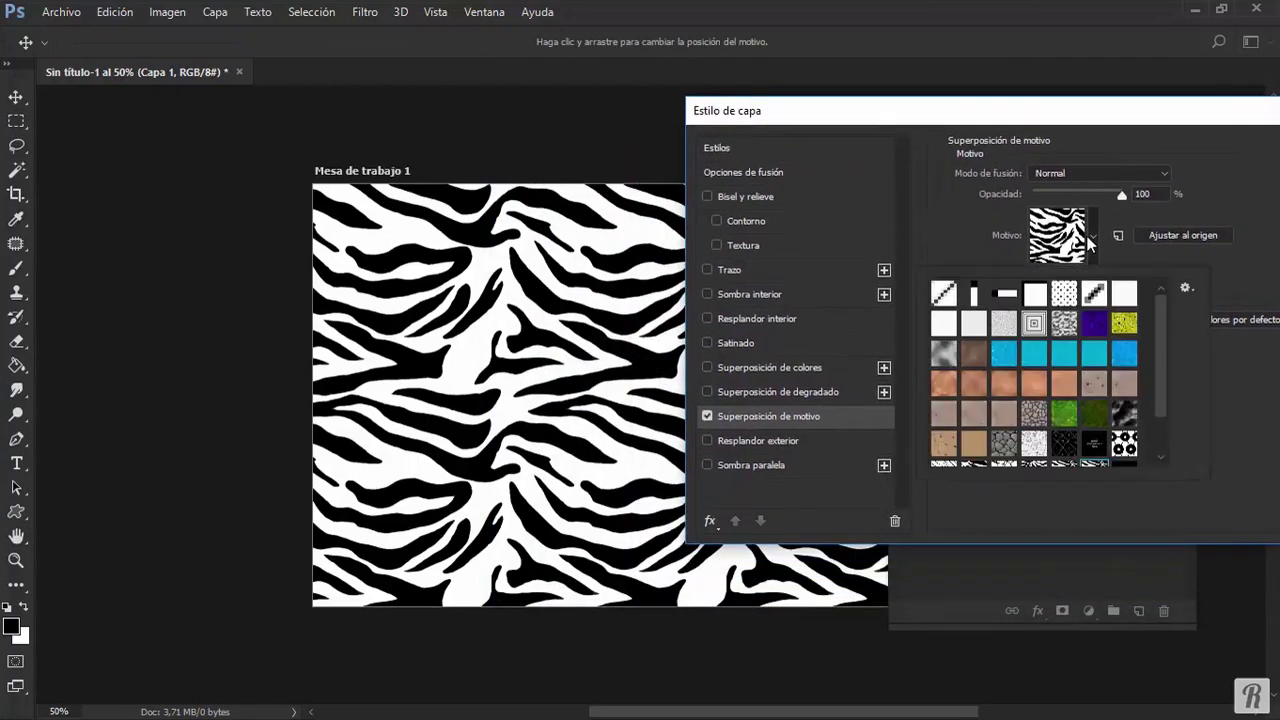
{"action": "scroll", "coordinate": [1165, 357], "scroll_direction": "down", "scroll_amount": 2}
{"action": "left_click", "coordinate": [1090, 418]}
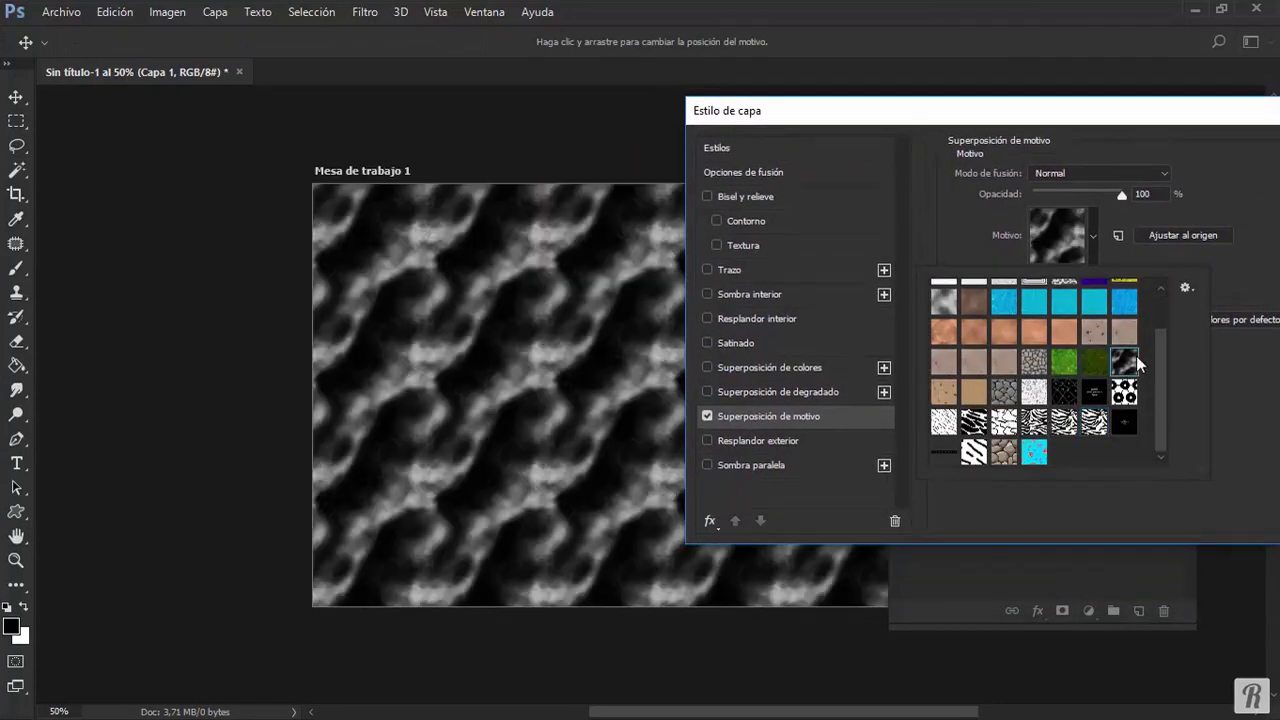
{"action": "left_click", "coordinate": [1008, 395]}
{"action": "left_click", "coordinate": [1004, 422]}
{"action": "left_click", "coordinate": [1064, 422]}
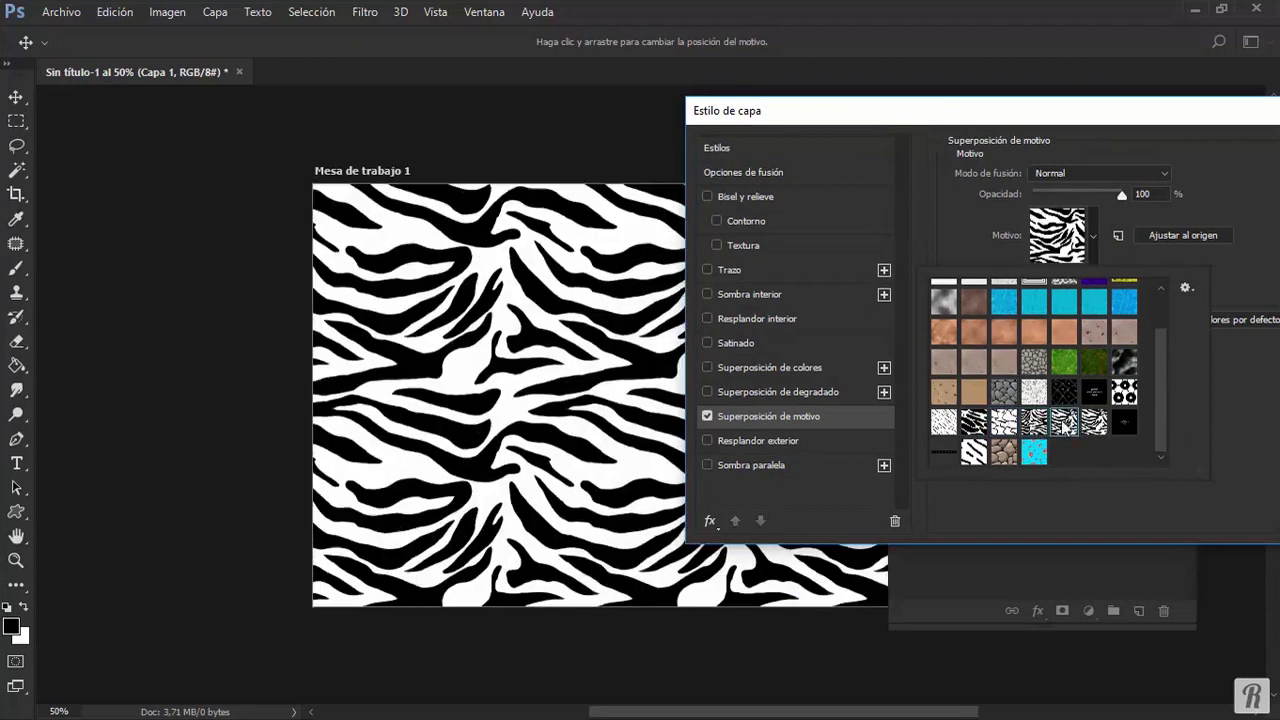
{"action": "left_click", "coordinate": [1124, 422]}
{"action": "left_click", "coordinate": [1034, 452]}
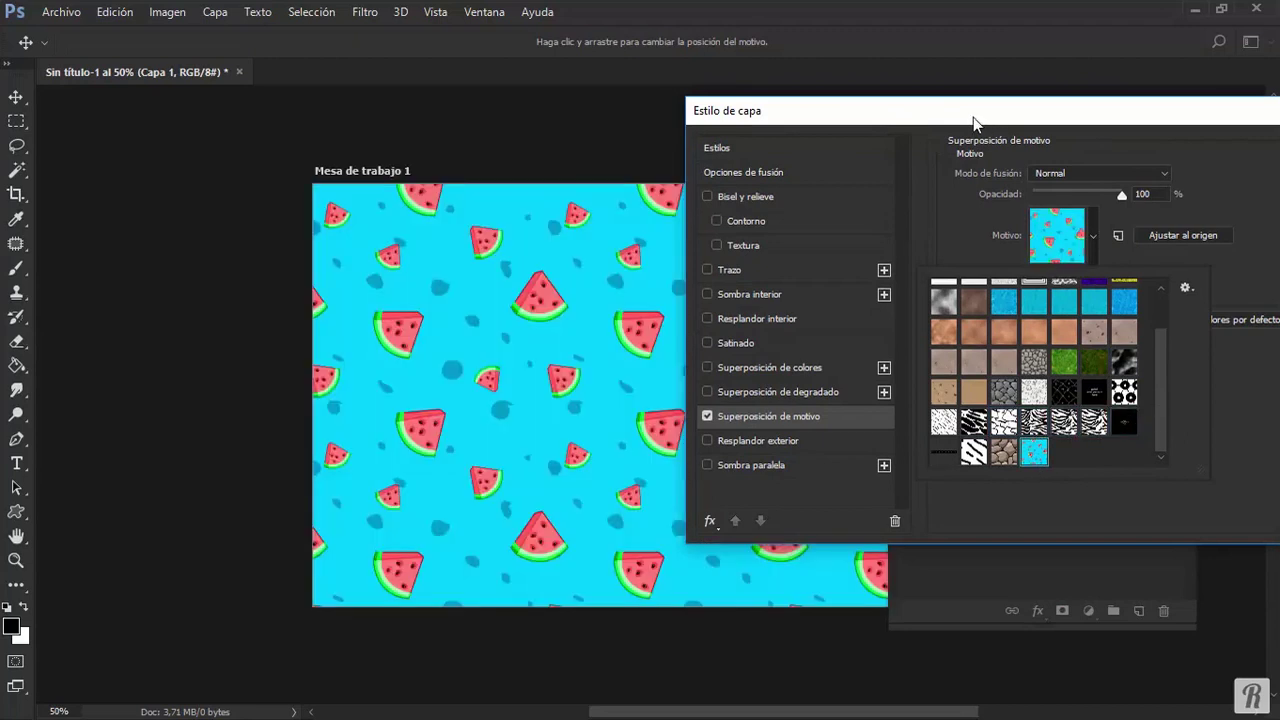
Set the pattern overlay's scale to 87%, apply the layer style, and check the result at 100% and fitted to the screen.
{"action": "left_click_drag", "start_coordinate": [971, 120], "coordinate": [946, 146]}
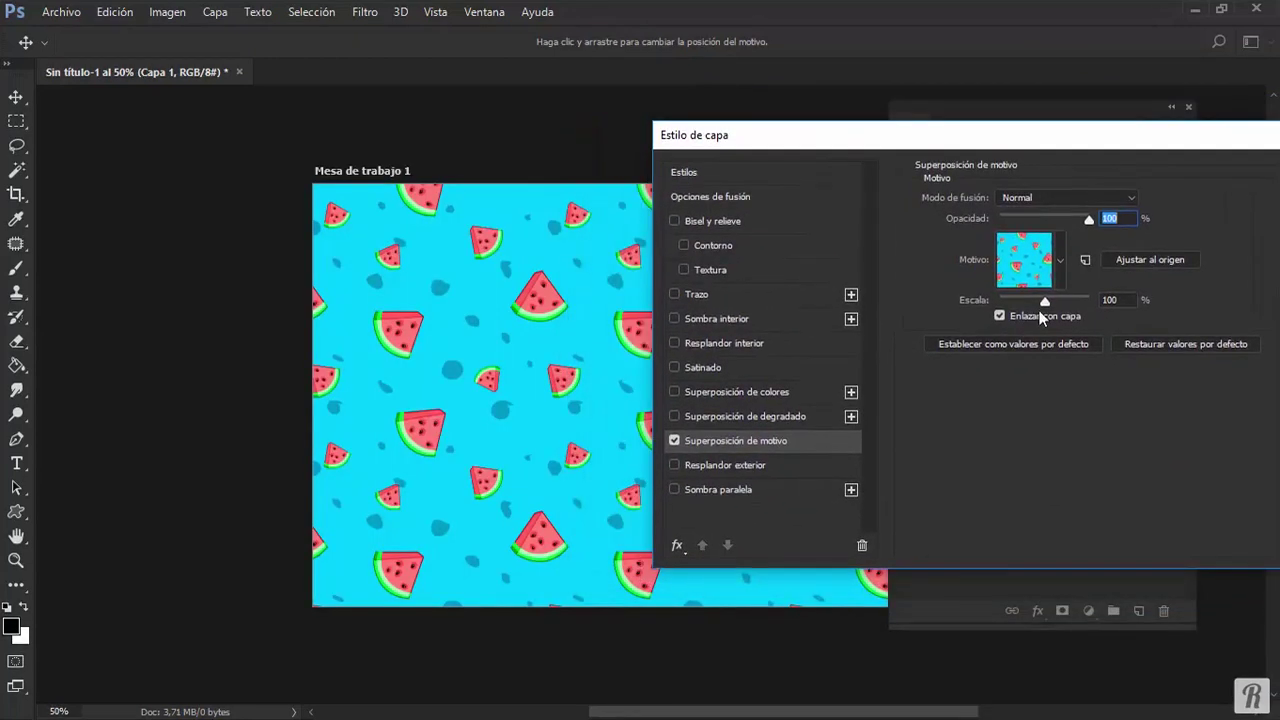
{"action": "mouse_move", "coordinate": [1044, 300]}
{"action": "left_mouse_down"}
{"action": "mouse_move", "coordinate": [1013, 299]}
{"action": "mouse_move", "coordinate": [1064, 306]}
{"action": "mouse_move", "coordinate": [1014, 294]}
{"action": "mouse_move", "coordinate": [1042, 303]}
{"action": "left_mouse_up"}
{"action": "left_click_drag", "start_coordinate": [1079, 144], "coordinate": [532, 189]}
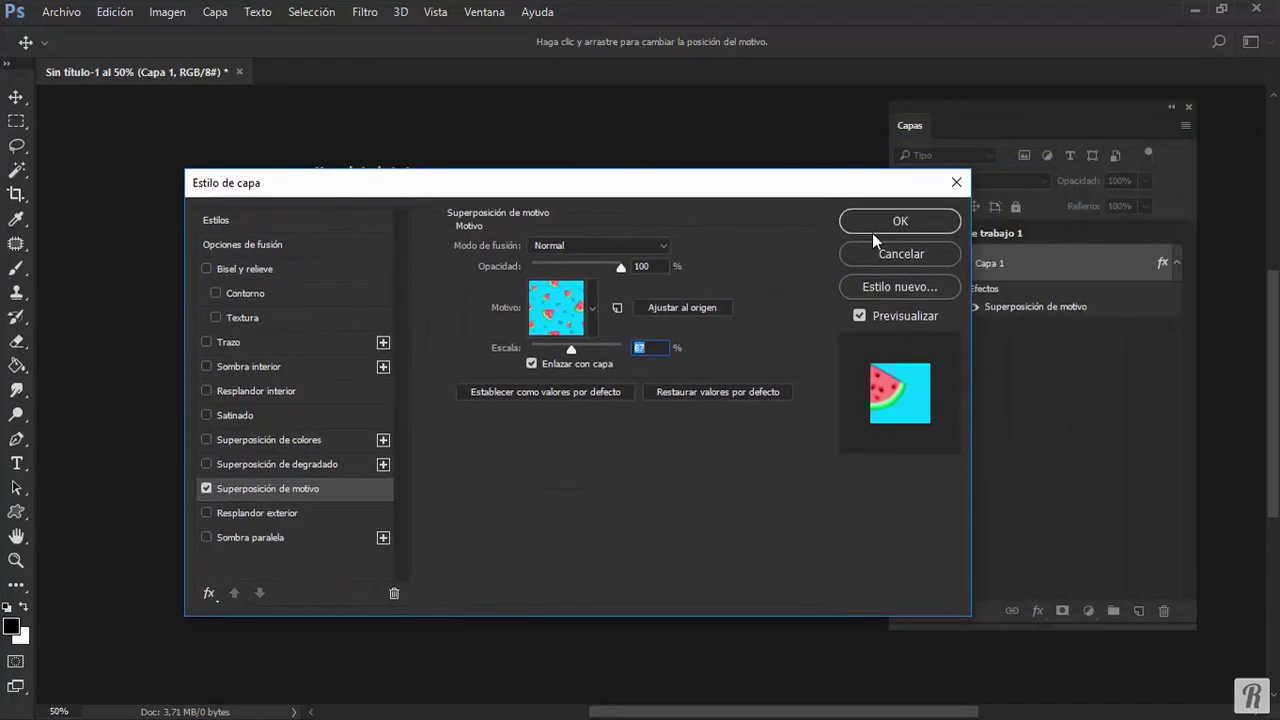
{"action": "left_click", "coordinate": [901, 220]}
{"action": "key", "text": "ctrl+1"}
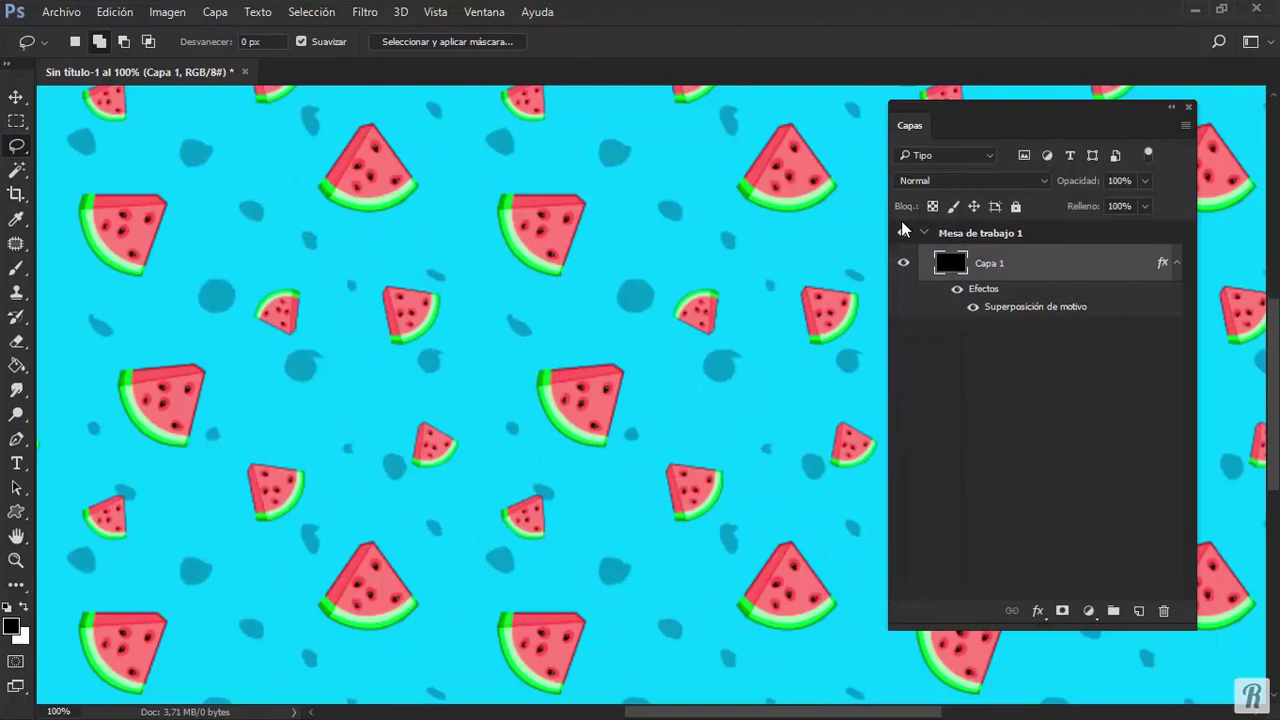
{"action": "key", "text": "ctrl+0"}
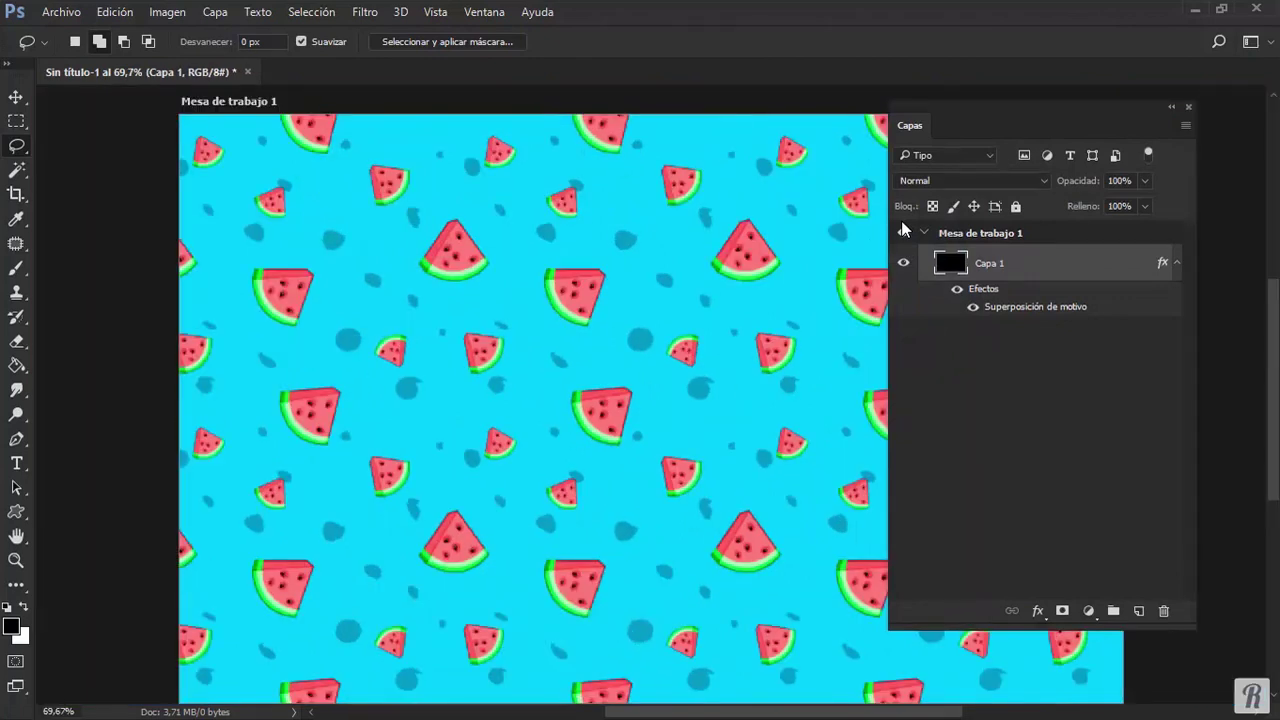
Close the untitled test document without saving it, and hide the layer list.
{"action": "left_click", "coordinate": [247, 71]}
{"action": "left_click", "coordinate": [659, 277]}
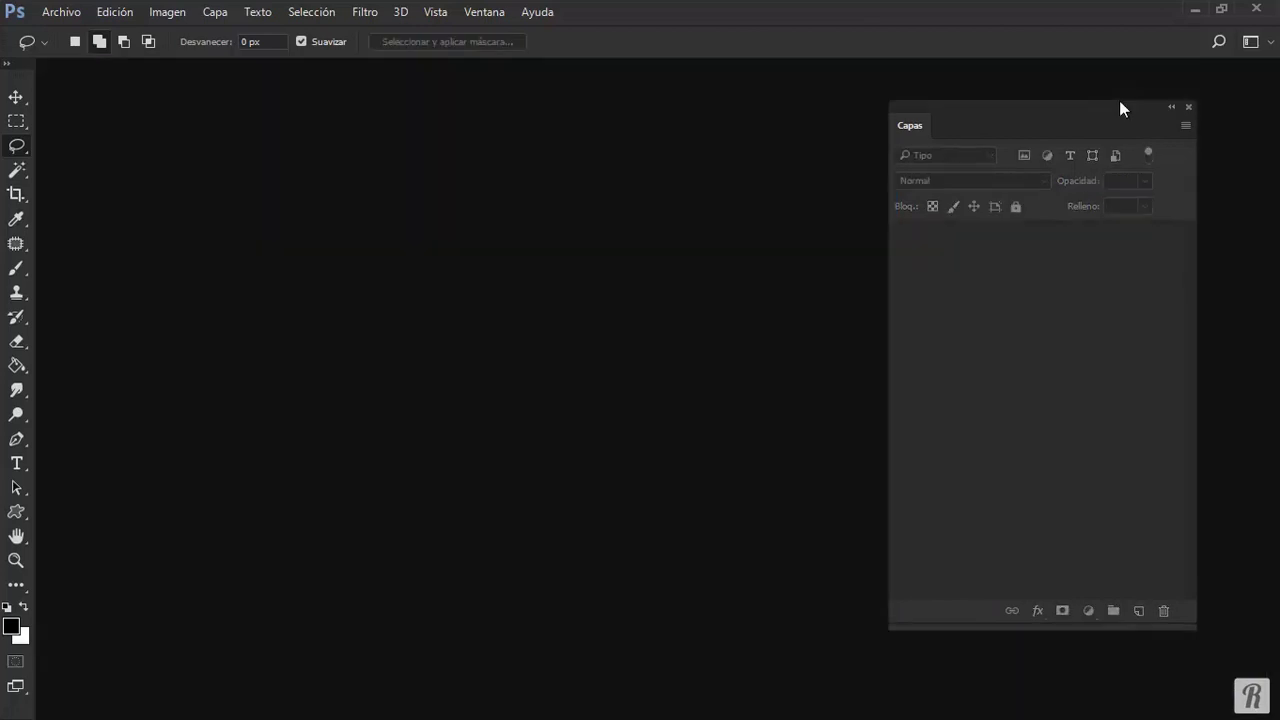
{"action": "left_click", "coordinate": [1188, 106]}
Open the IMAGE-PREVIEW-TOP image from the Action3-THE NOSE - Seemless Image Creator Helper folder.
{"action": "left_click", "coordinate": [62, 12]}
{"action": "left_click", "coordinate": [46, 50]}
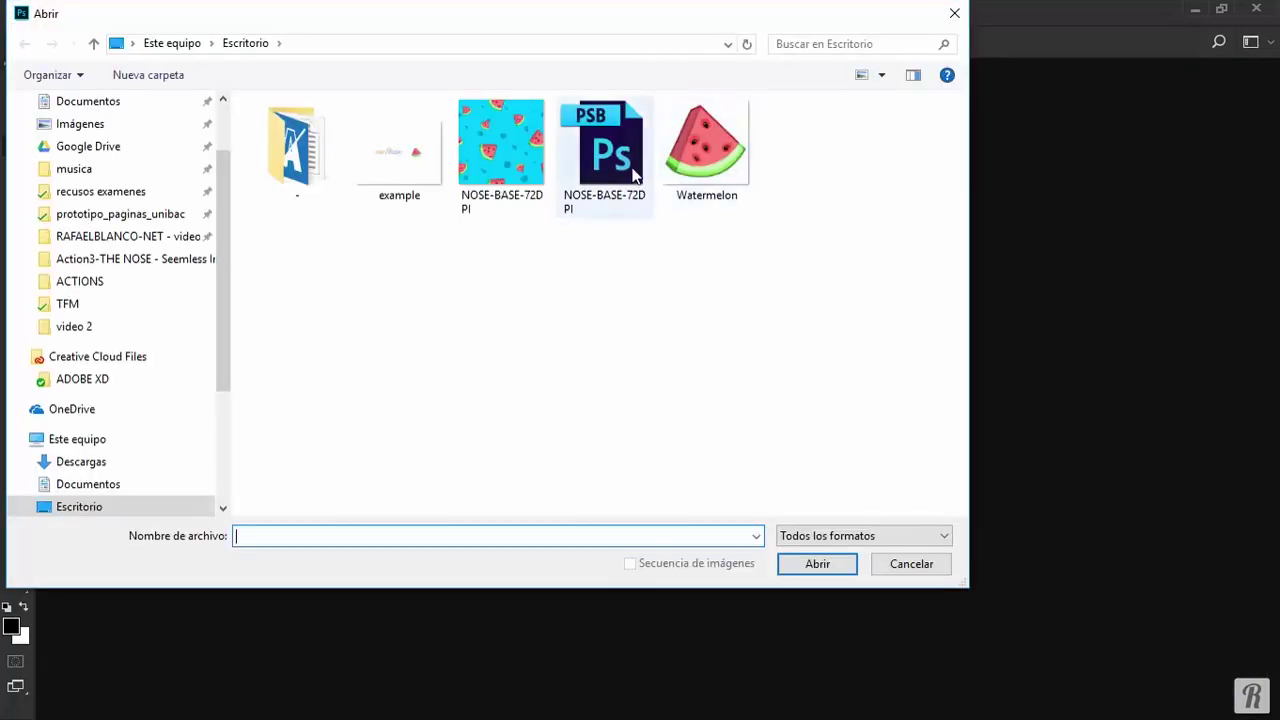
{"action": "left_click", "coordinate": [100, 258]}
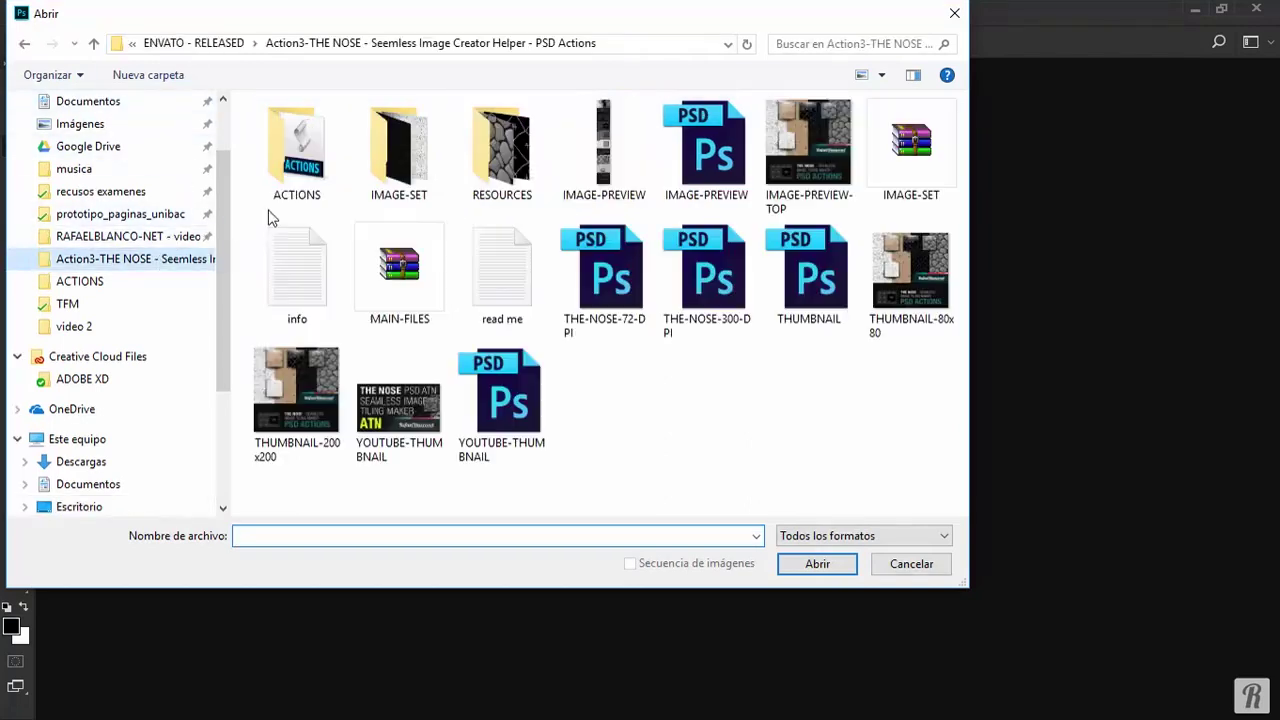
{"action": "left_click", "coordinate": [808, 150]}
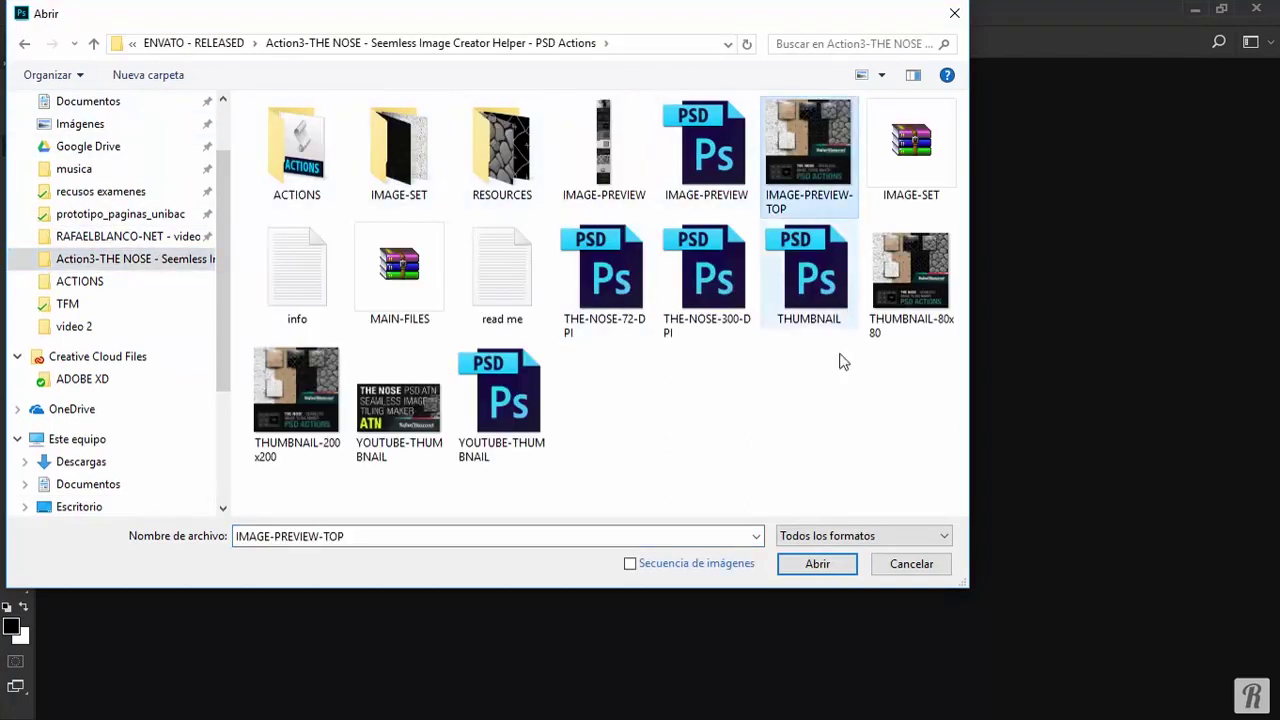
{"action": "left_click", "coordinate": [817, 563]}
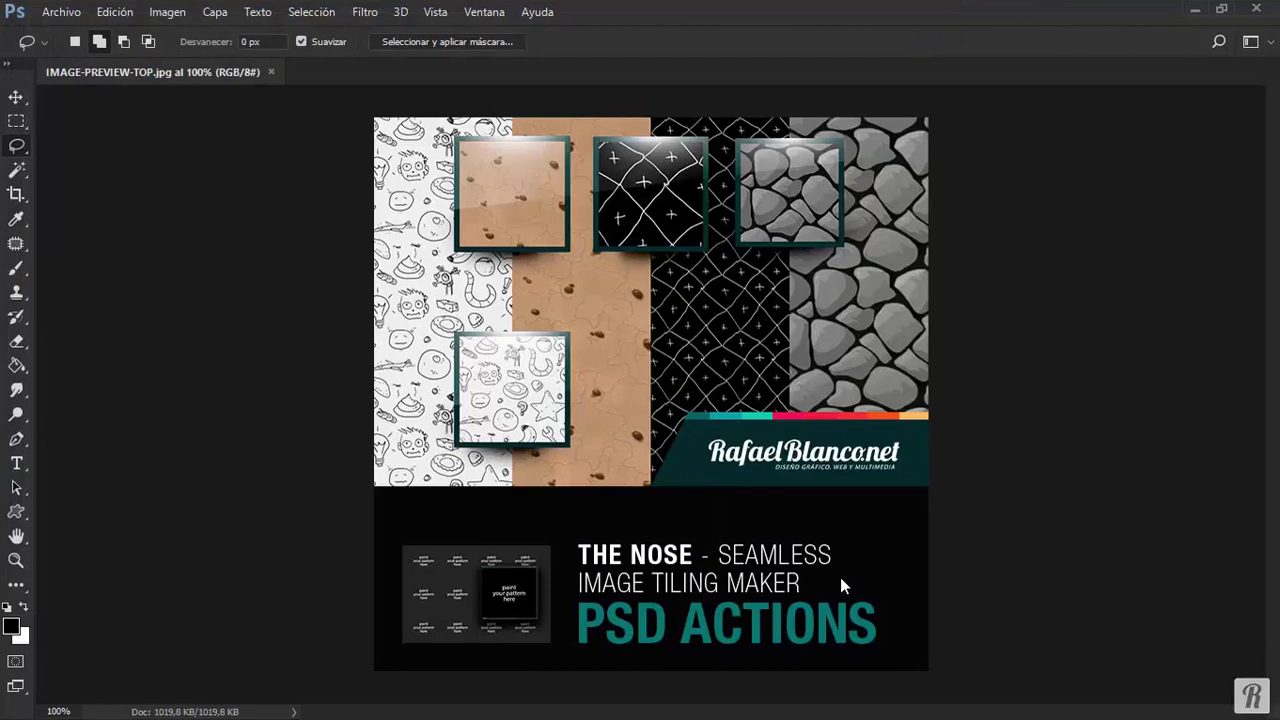